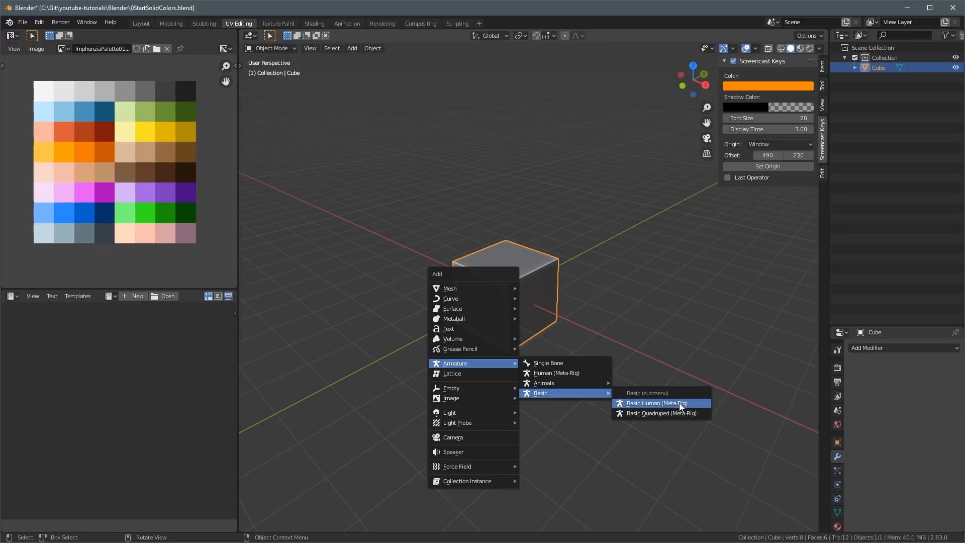
Add a Basic Human (Meta-Rig) armature at the centre of the scene.
click(680, 402)
scroll(480, 300, down, 3)
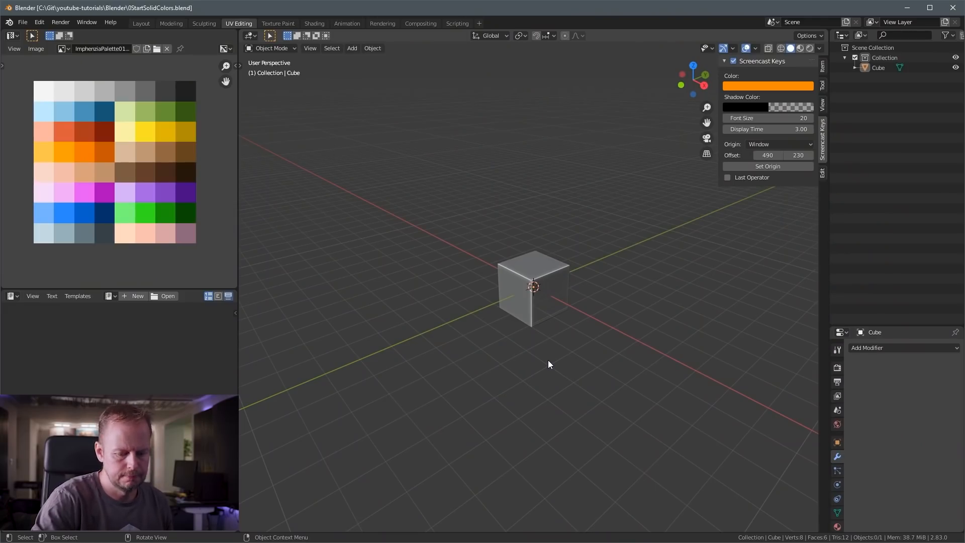
key(shift+a)
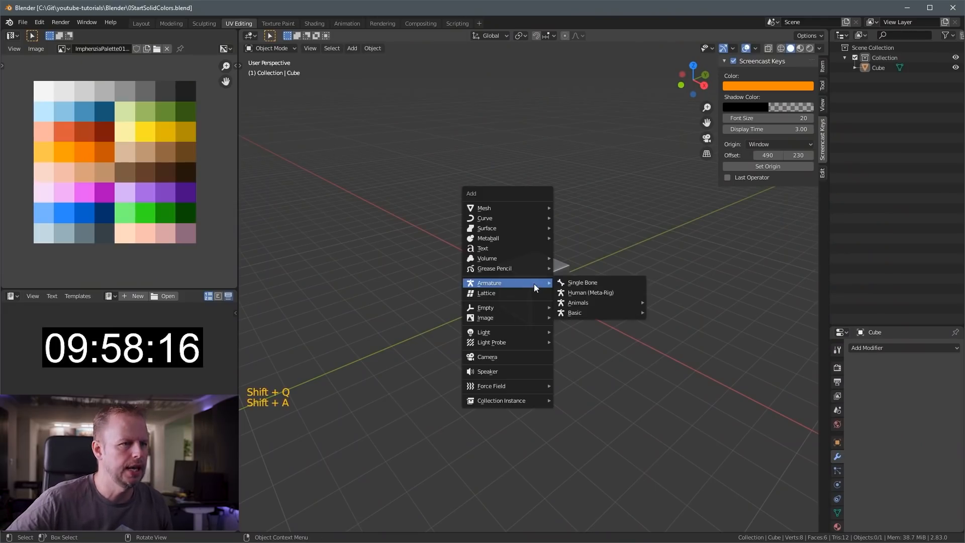
mouse_move(604, 312)
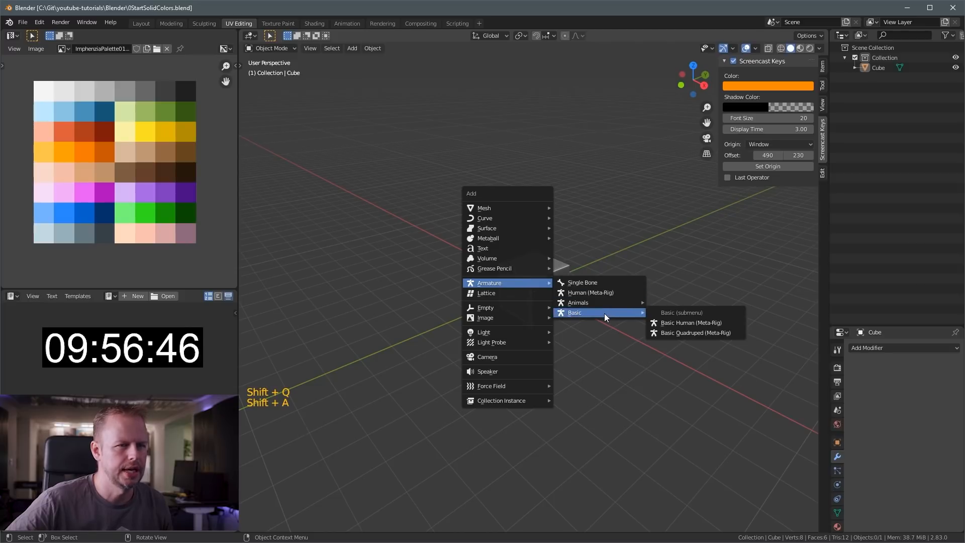
click(693, 322)
scroll(528, 282, up, 5)
scroll(566, 264, down, 3)
In Edit Mode, scale the whole cube to about 0.24 and raise it slightly at the meta-rig's legs.
click(566, 263)
key(Tab)
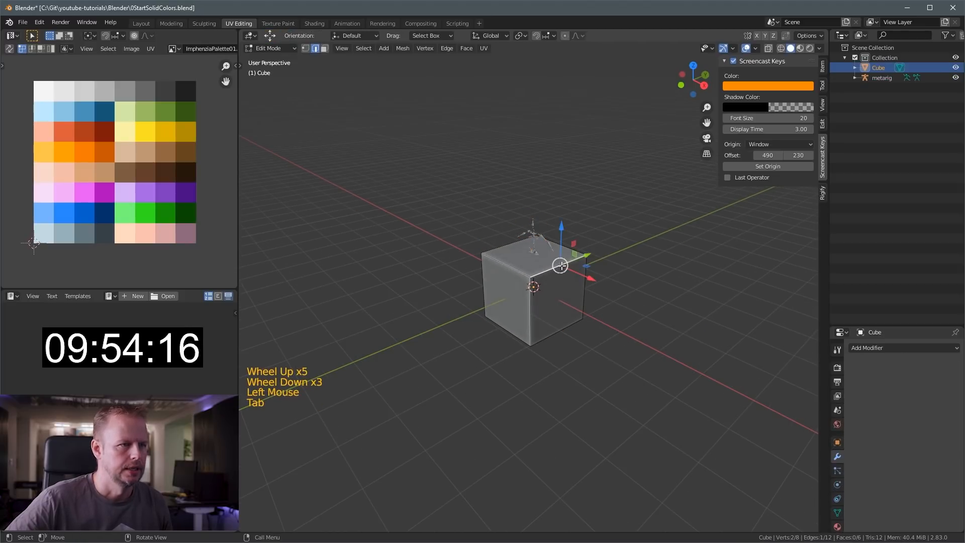
key(a)
key(s)
click(567, 280)
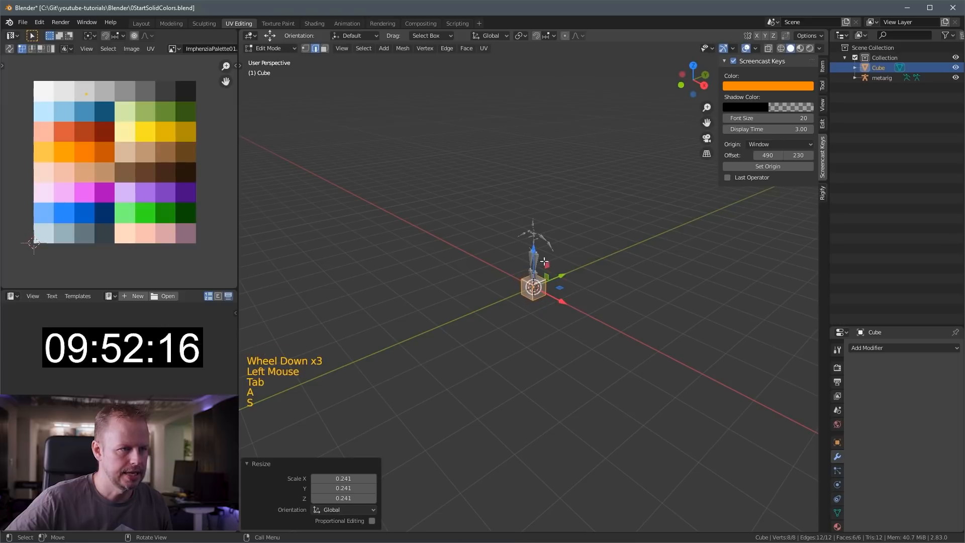
drag(533, 255, 533, 245)
Add a centred vertical loop cut to the cube and scale it to about 1.6 along Y.
scroll(533, 246, up, 5)
shift+scroll(533, 252, up, 1)
shift+middle_drag(533, 252, 583, 333)
click(565, 311)
key(ctrl+r)
click(572, 326)
right_click(573, 326)
key(s)
click(603, 325)
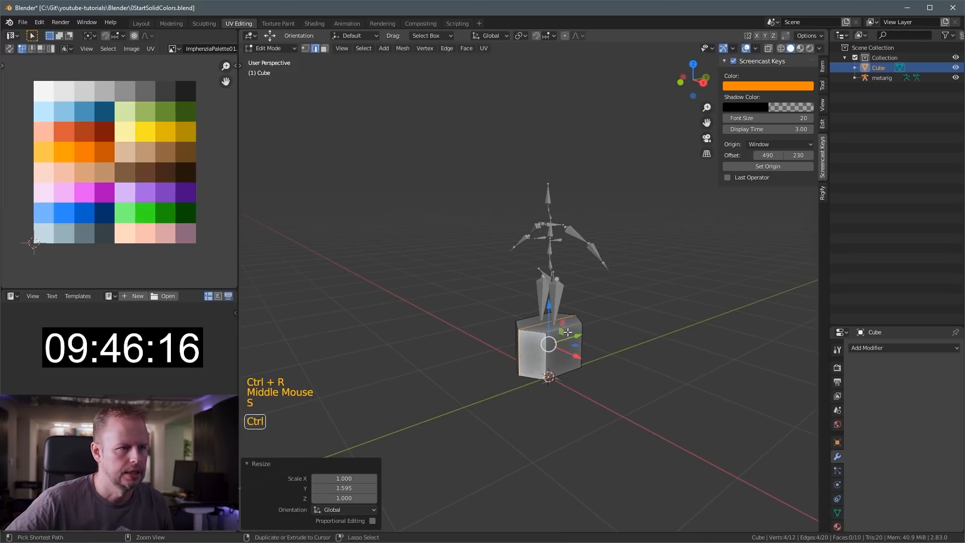
Add a second centred loop cut across the block and widen it along X by about 1.6.
key(ctrl+r)
click(569, 330)
right_click(578, 329)
key(s)
key(x)
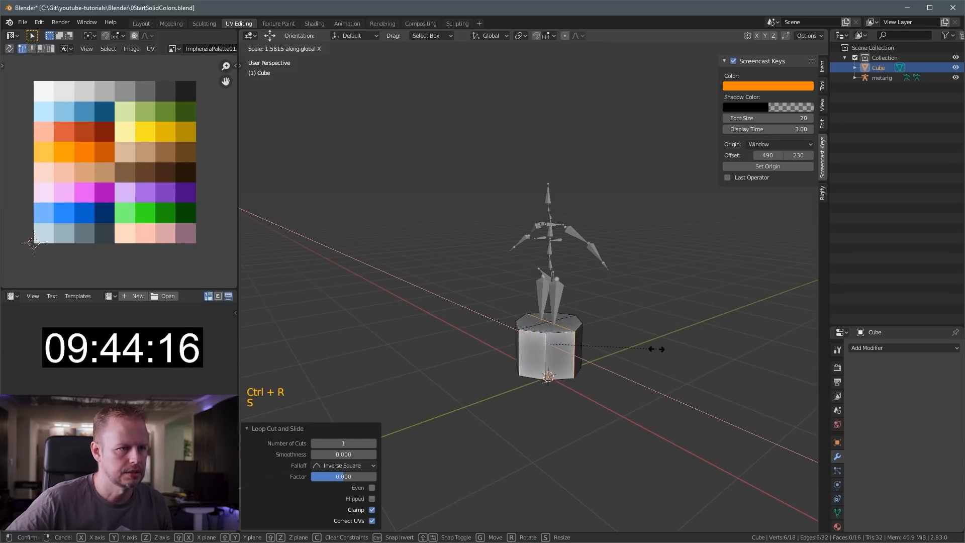
key(3)
click(659, 348)
Select the block's four top faces and scale them inward to taper the upper end.
shift+click(573, 327)
shift+click(532, 320)
middle_drag(532, 319, 578, 311)
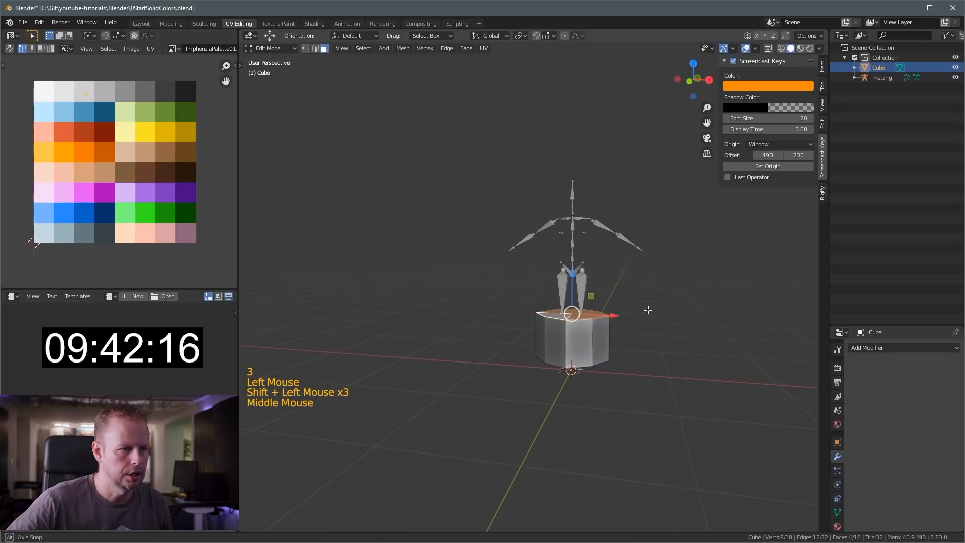
key(s)
click(623, 307)
Grow the selection to include the side faces and scale the skirt shape up by about 1.2.
scroll(606, 313, up, 3)
key(ctrl+KP_Add)
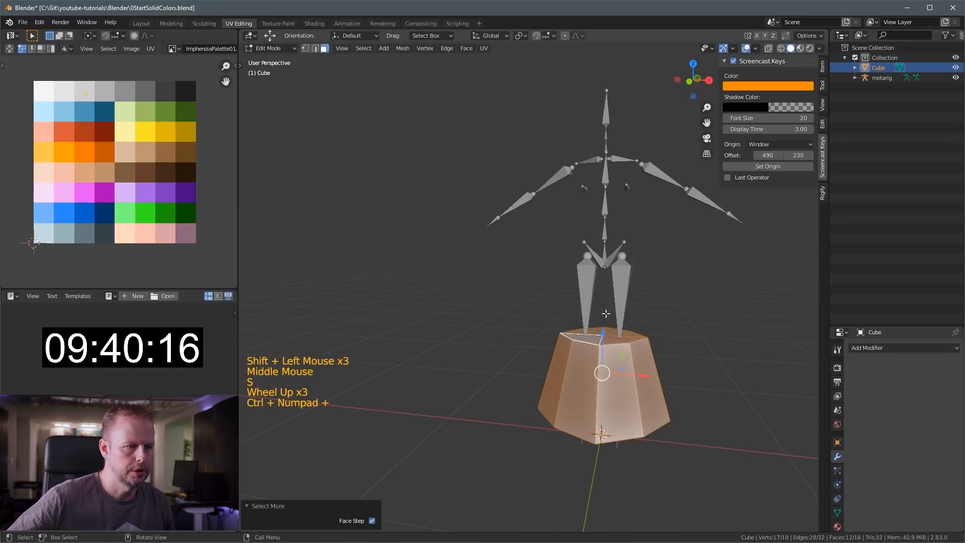
key(s)
click(635, 322)
In front view, select the entire linked skirt mesh and raise it slightly around the legs.
key(KP_1)
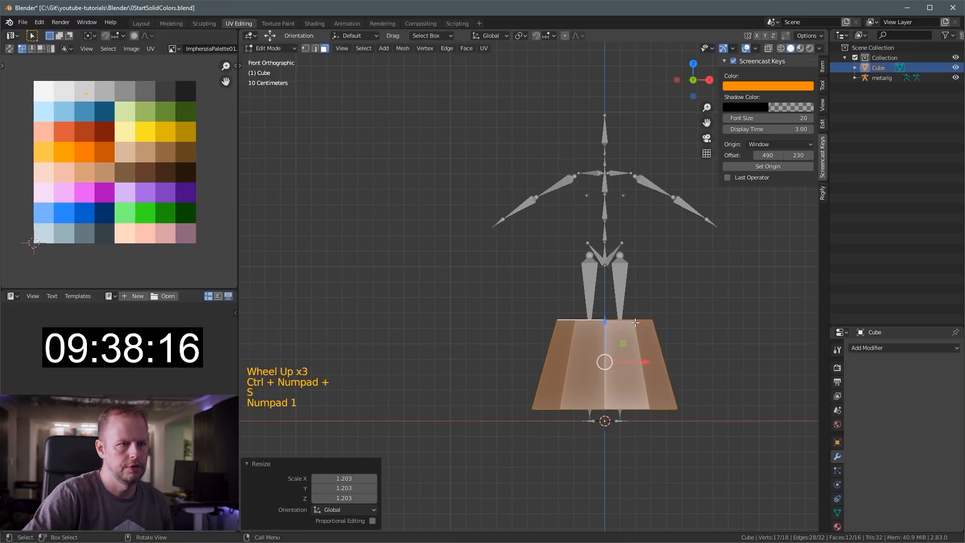
drag(601, 319, 605, 302)
key(ctrl+z)
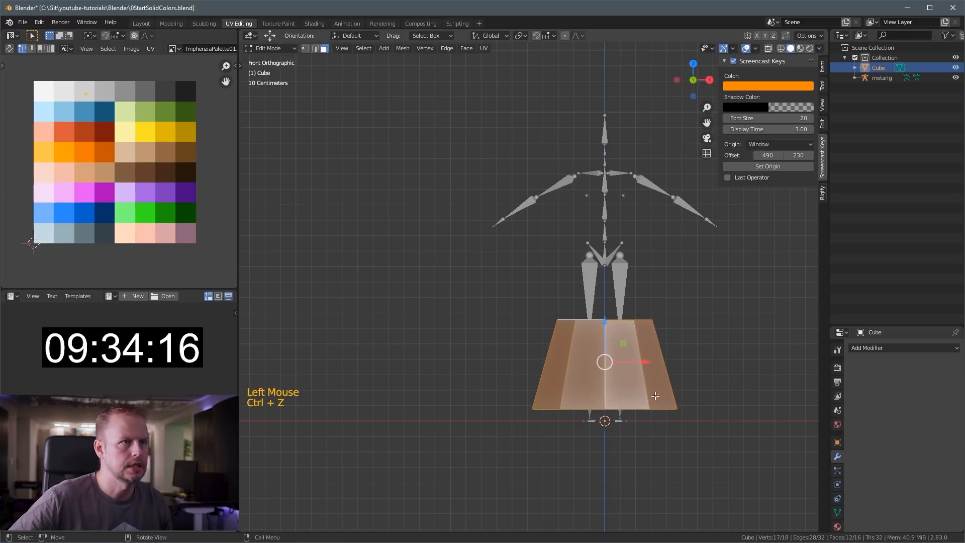
key(l)
drag(603, 327, 604, 316)
Select the skirt's four top faces, extrude them upward to hip height and scale them inward.
scroll(605, 316, up, 2)
key(3)
middle_drag(605, 316, 687, 303)
click(625, 342)
shift+click(578, 352)
shift+click(634, 362)
shift+click(628, 334)
key(KP_1)
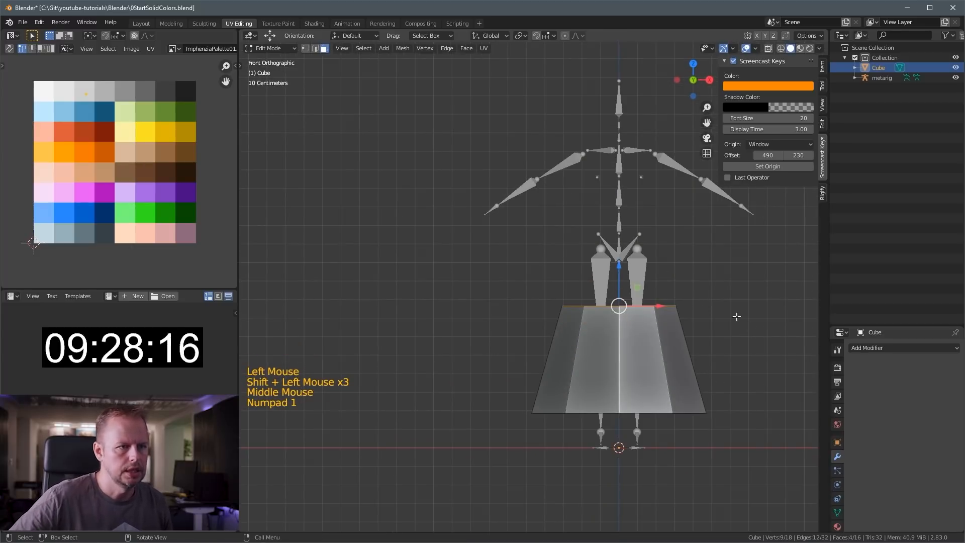
key(e)
click(659, 246)
key(s)
click(632, 250)
Extrude the torso up about 0.32 m with a narrowed waist, and extrude a slightly flared chest about 0.2 m higher.
key(e)
click(683, 197)
key(s)
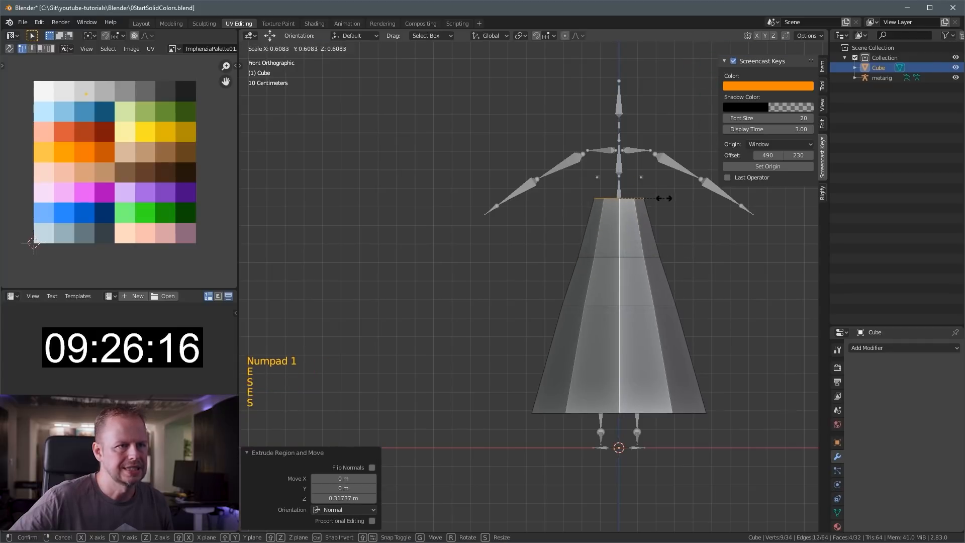
click(671, 199)
key(e)
click(674, 162)
key(s)
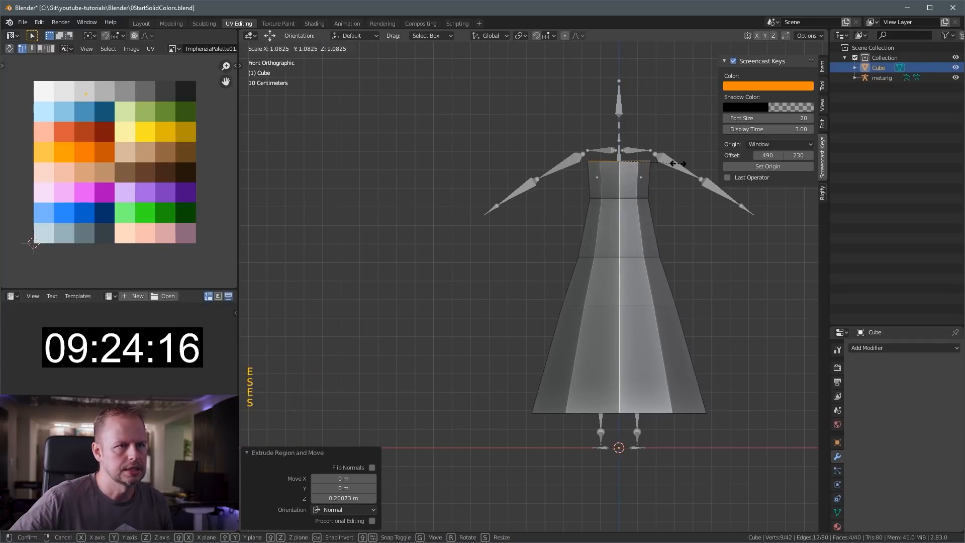
click(676, 163)
Extrude a short shoulder section from the chest's top faces and narrow its upper end.
key(e)
click(673, 151)
key(s)
click(672, 143)
Apply AutoMirror to the body across the X axis with the positive orientation.
middle_drag(671, 143, 812, 97)
key(3)
shift+click(538, 188)
scroll(562, 211, down, 3)
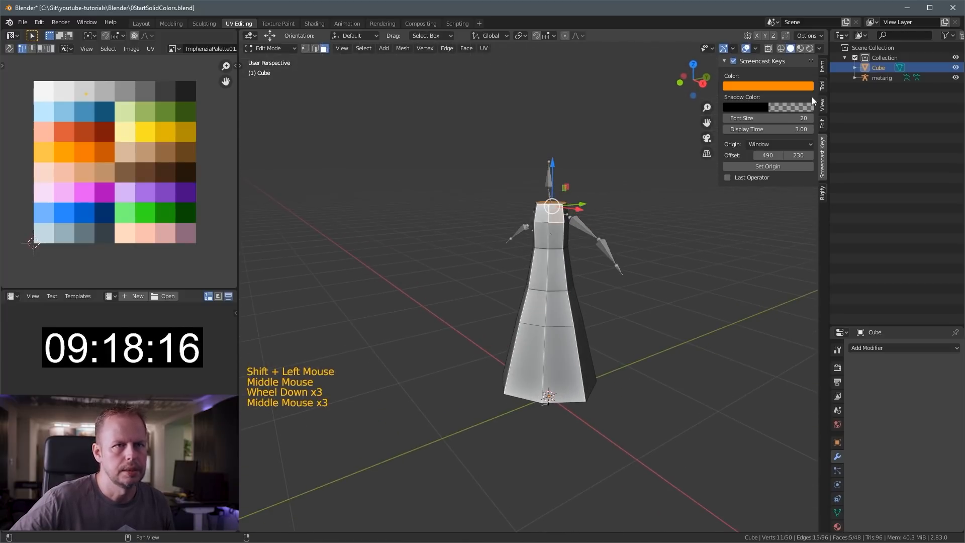
click(823, 122)
click(767, 93)
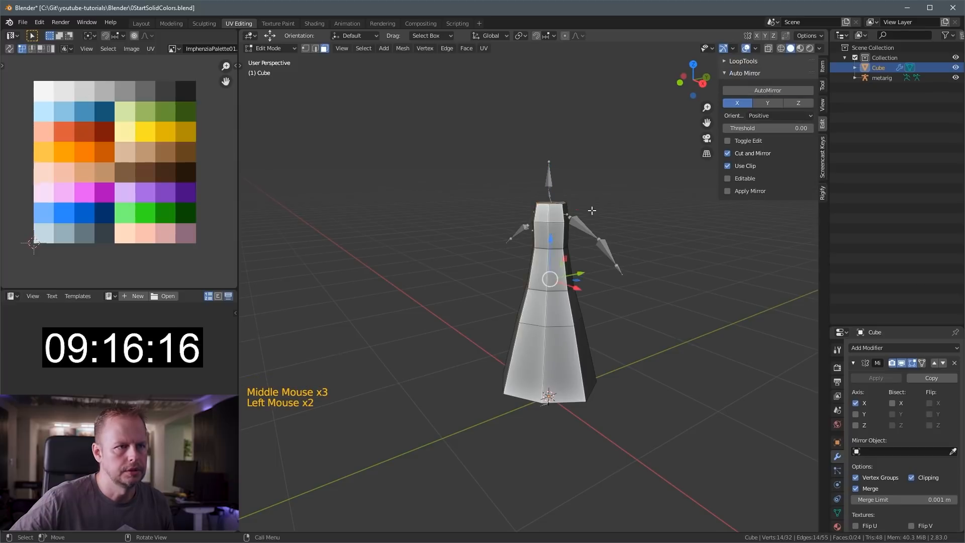
Select the two side faces of the shoulder section and shift them slightly in front view.
key(3)
middle_drag(553, 251, 603, 214)
click(523, 232)
shift+click(518, 236)
key(KP_1)
scroll(614, 210, up, 3)
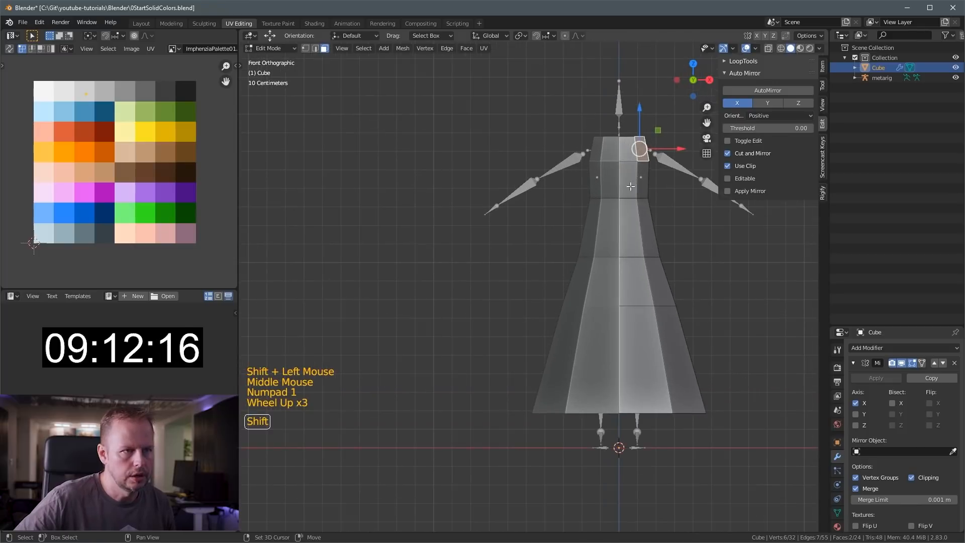
shift+middle_drag(693, 176, 510, 275)
key(g)
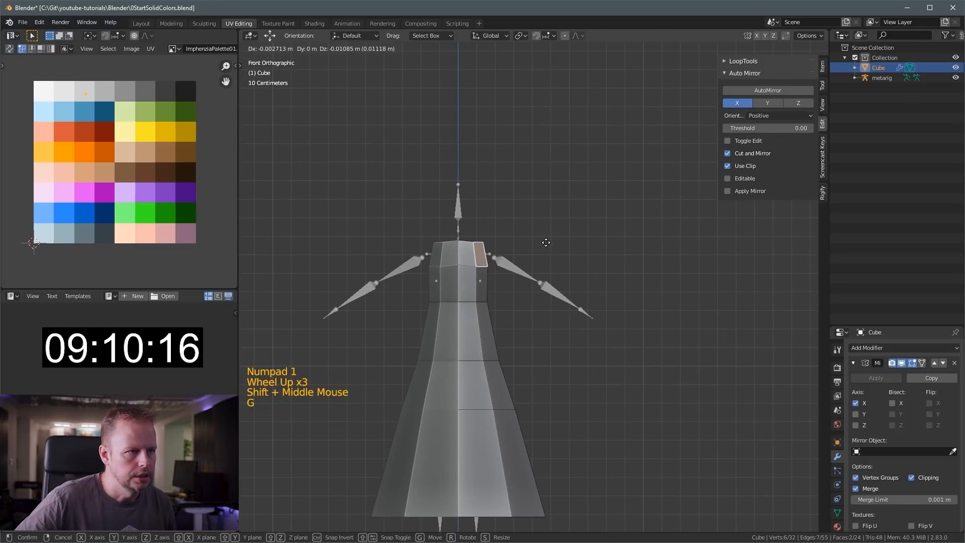
click(547, 243)
Extrude the shoulder faces about 0.055 m, rotate them toward the arm bone and move them about 0.04 m outward.
key(e)
click(555, 239)
key(r)
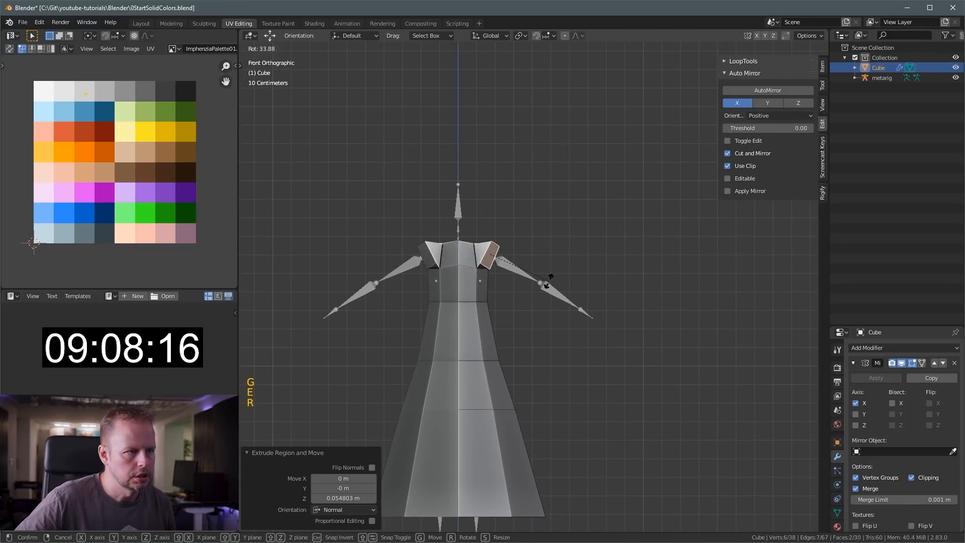
click(553, 279)
key(g)
right_click(558, 285)
Flatten the faces at the shoulder's outer end and scale them down to arm thickness.
key(F3)
text(tt)
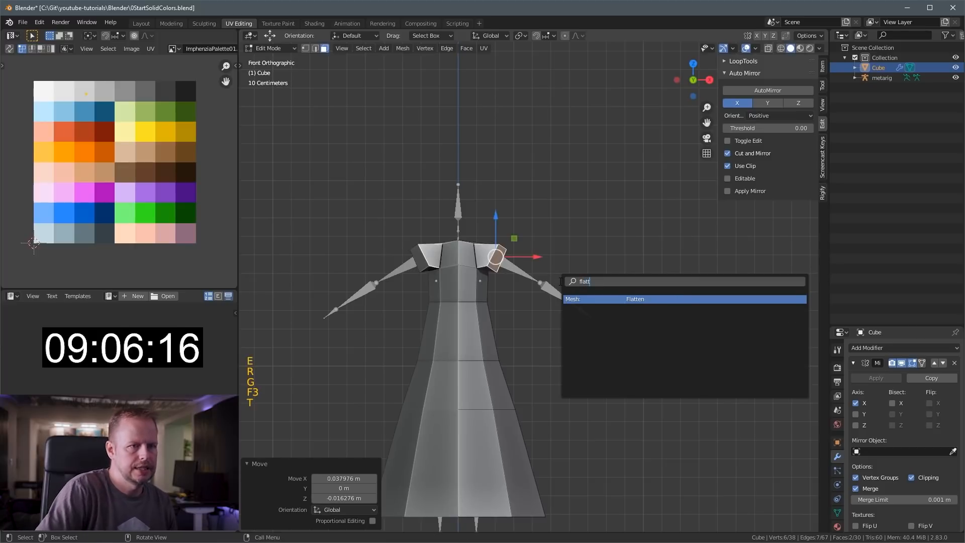
key(Return)
key(s)
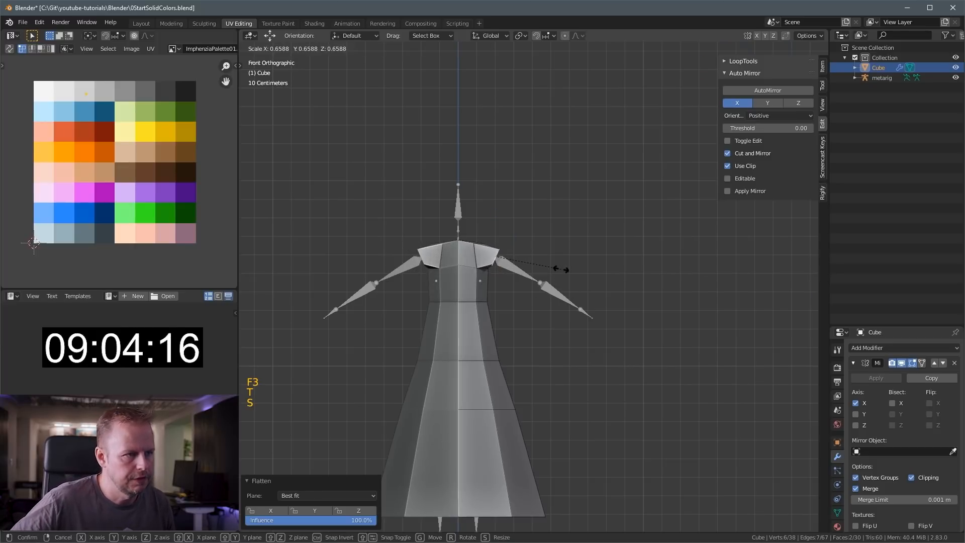
click(551, 269)
Extrude the upper arm about 0.13 m, adjust the size of its end and move it to the elbow.
key(e)
click(581, 273)
key(s)
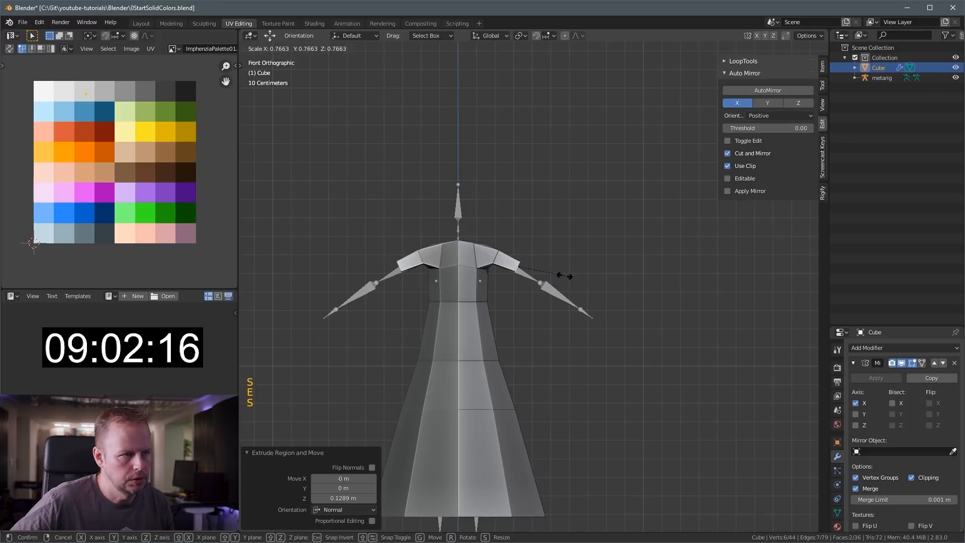
click(582, 275)
key(g)
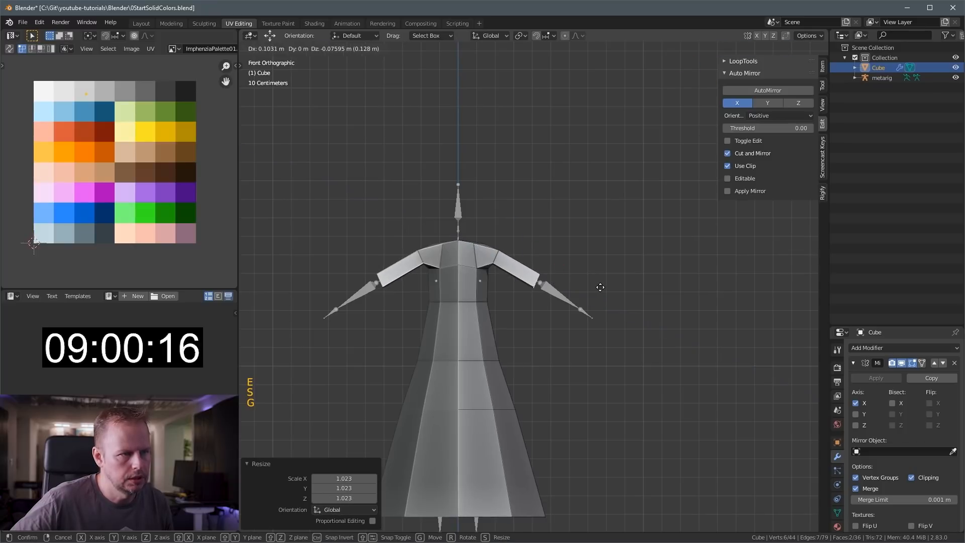
Rotate the elbow-end faces by about 6° and adjust their scale.
key(r)
click(593, 299)
key(s)
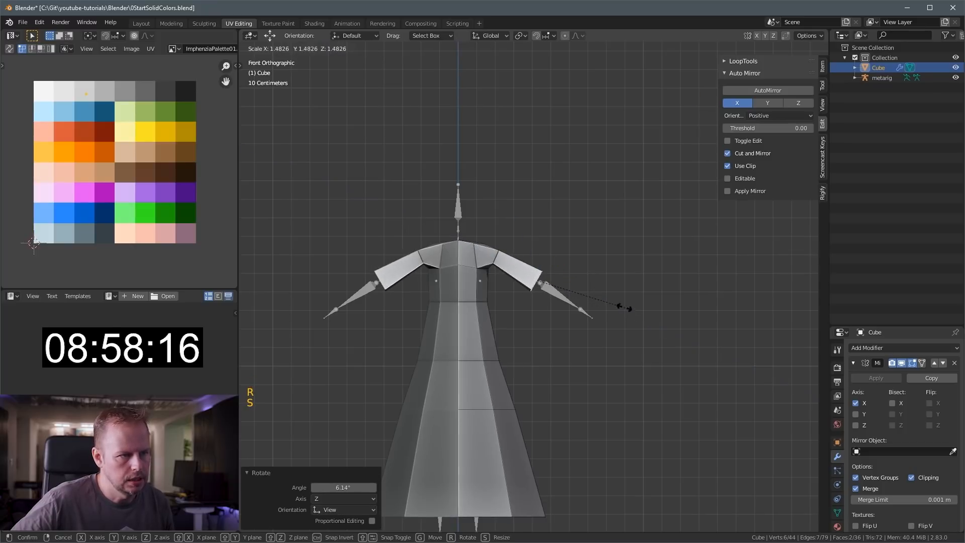
click(598, 265)
Extrude the forearm, scale its end by about 2.5 for a wide sleeve and lower it about 0.09 m.
key(e)
click(596, 282)
key(s)
click(703, 306)
key(g)
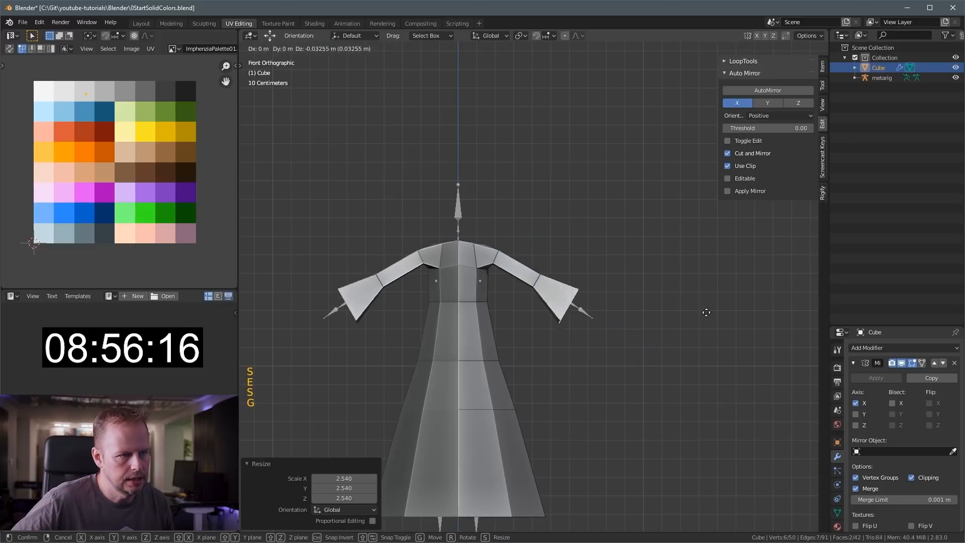
click(711, 318)
Narrow the wide sleeve opening along the Y axis.
middle_drag(658, 296, 571, 310)
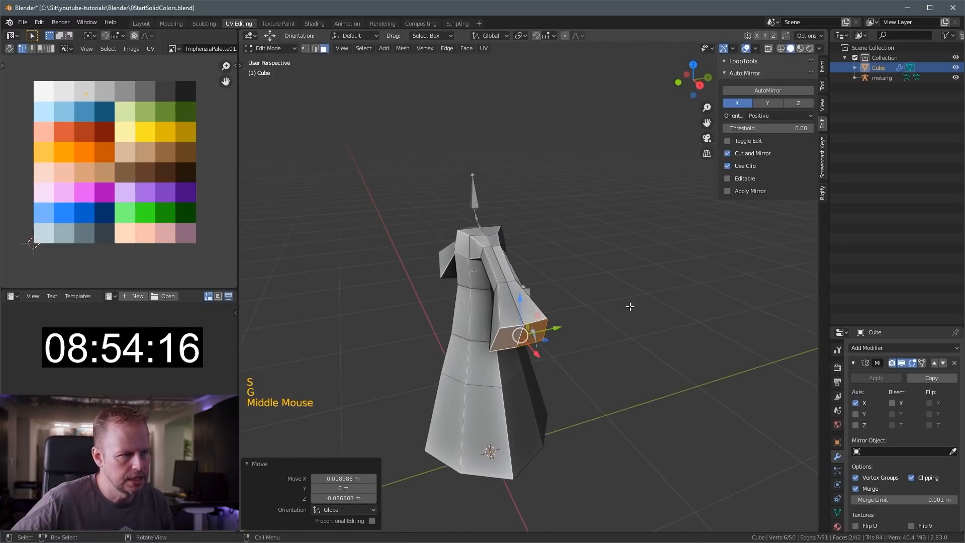
key(s)
key(y)
click(598, 309)
Select the edges along the underside of the arm and adjust its thickness with Shrink/Fatten.
key(2)
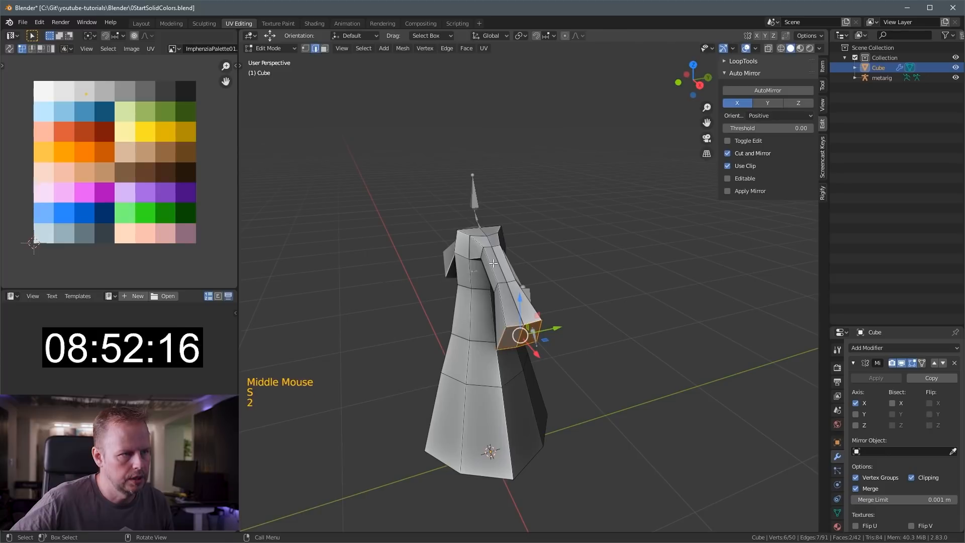
shift+click(521, 313)
middle_drag(521, 312, 625, 240)
scroll(533, 259, up, 3)
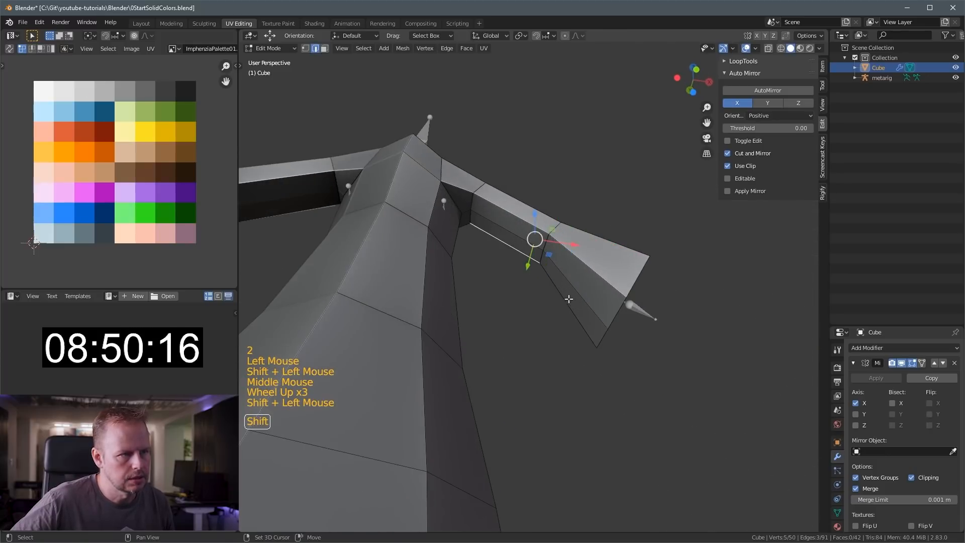
middle_drag(606, 276, 502, 264)
key(alt+s)
click(608, 272)
key(3)
click(523, 308)
middle_drag(524, 308, 500, 334)
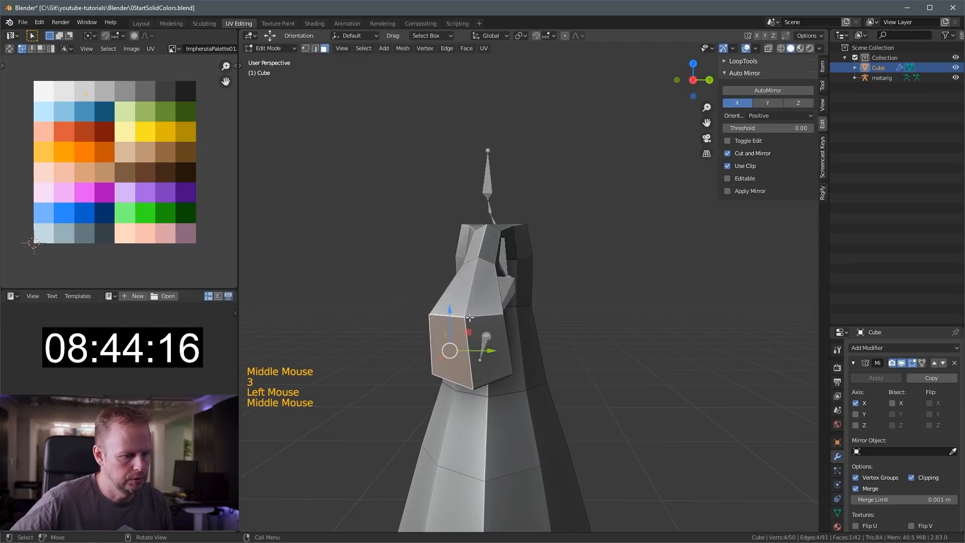
Box-select all vertices of the forearm sleeve using X-ray, and return to solid display in top view.
key(KP_7)
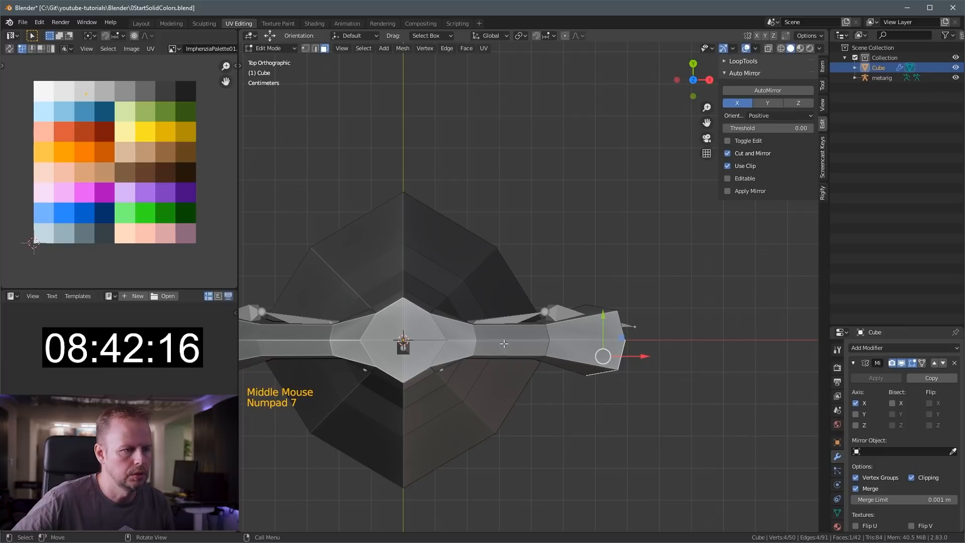
key(alt+z)
key(a)
key(a)
key(a)
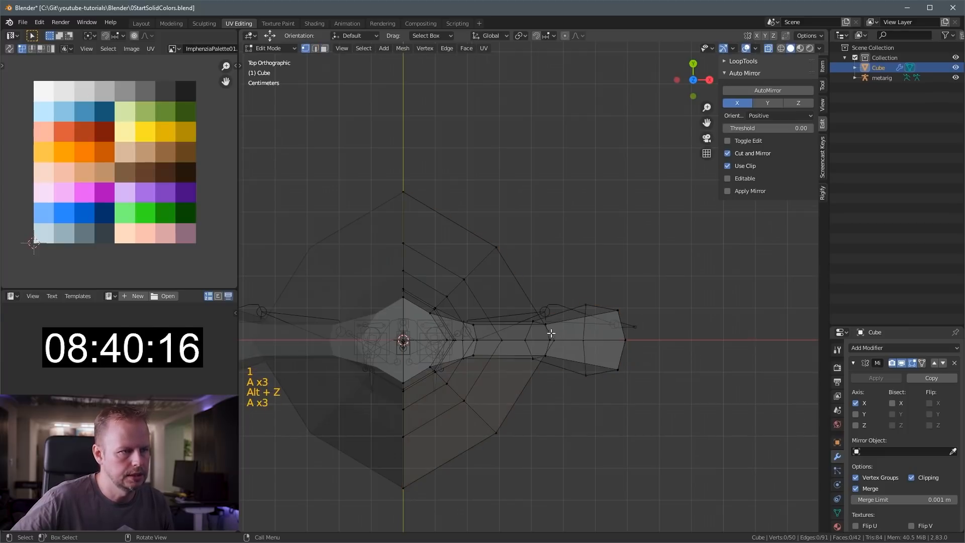
middle_drag(560, 344, 571, 237)
key(b)
drag(512, 236, 700, 327)
key(KP_7)
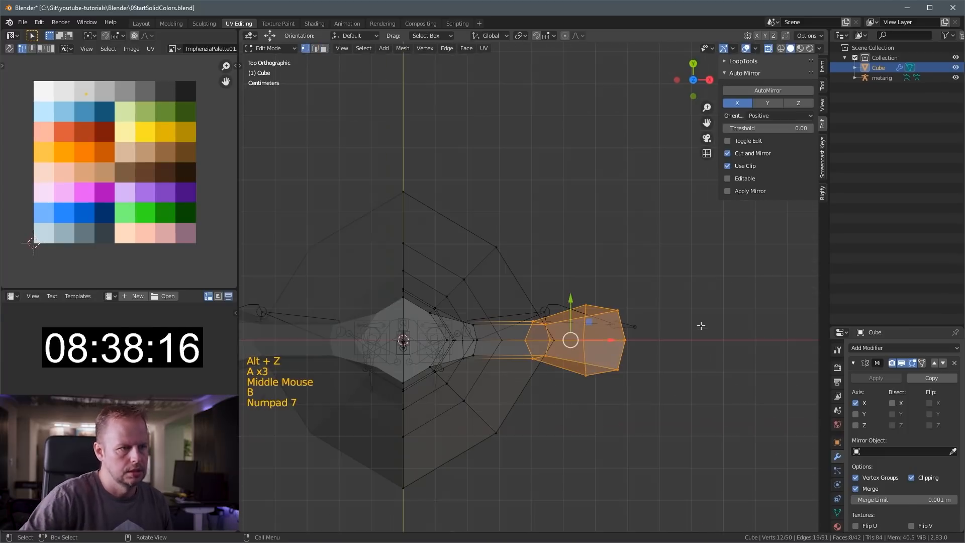
key(alt+z)
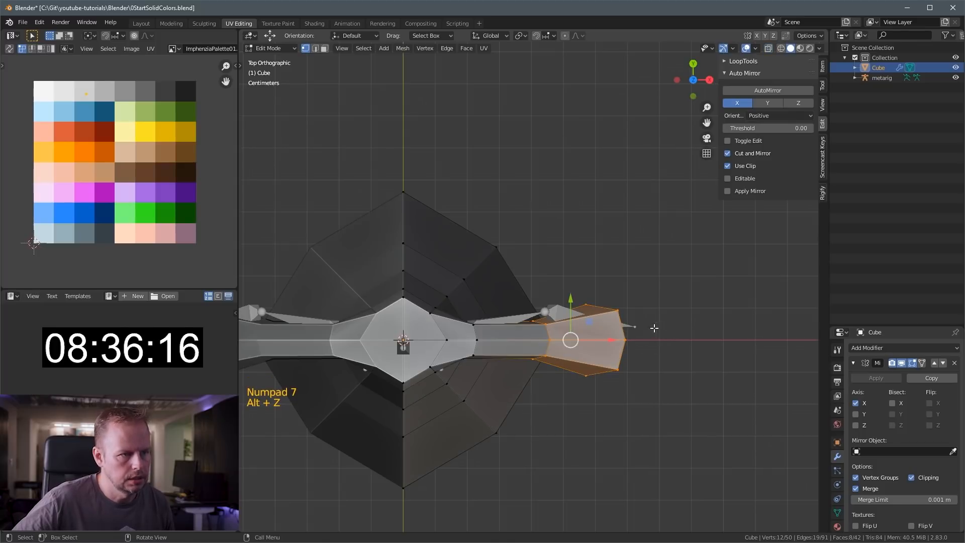
Move and rotate the forearm sleeve to follow the forearm bone, and nudge it about 0.01 m into place.
key(g)
click(659, 300)
key(r)
click(662, 317)
middle_drag(662, 317, 573, 182)
key(g)
click(543, 309)
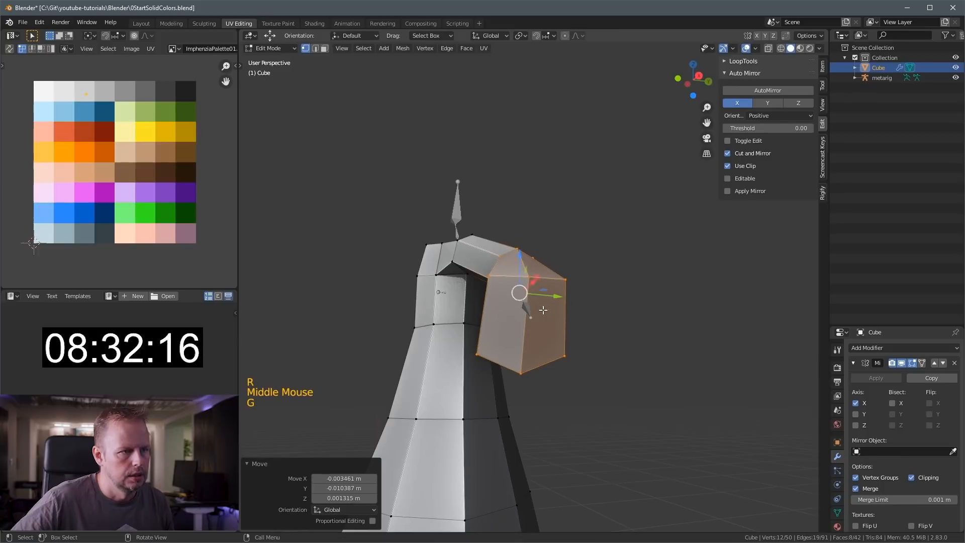
Select the two end faces of the forearm sleeve and inset them by about 0.03 m.
click(545, 312)
shift+click(519, 312)
key(3)
click(543, 312)
shift+click(518, 312)
middle_drag(518, 311, 552, 305)
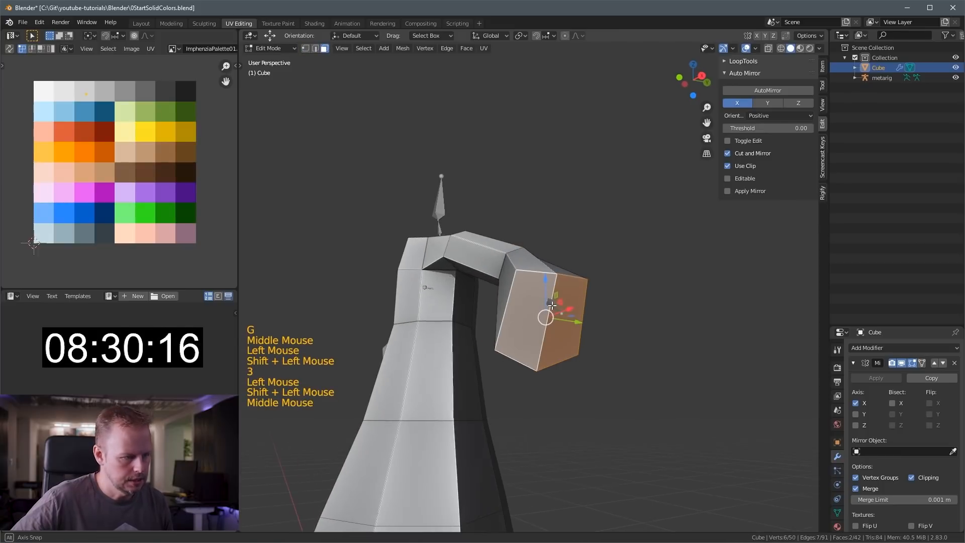
key(i)
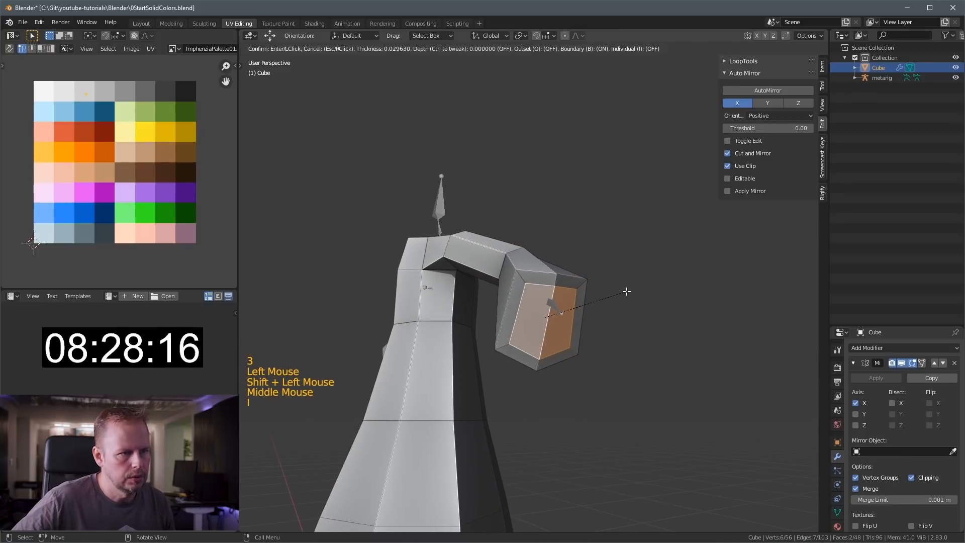
click(626, 291)
Slide the lower edges of the sleeve-end inset upward, and slide their middle vertex by a factor of about 0.176.
key(2)
click(556, 352)
shift+click(526, 351)
key(g)
key(g)
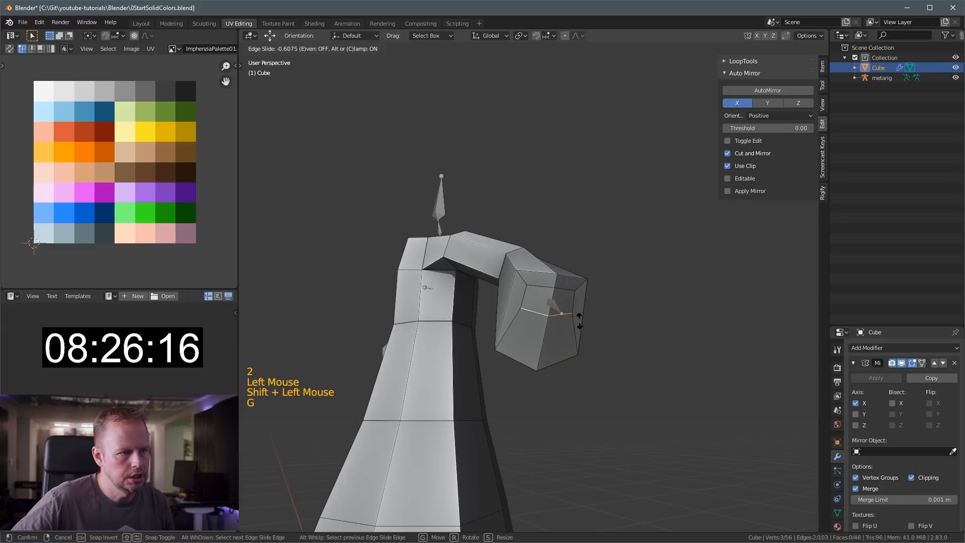
click(549, 315)
key(1)
click(547, 315)
key(g)
click(552, 315)
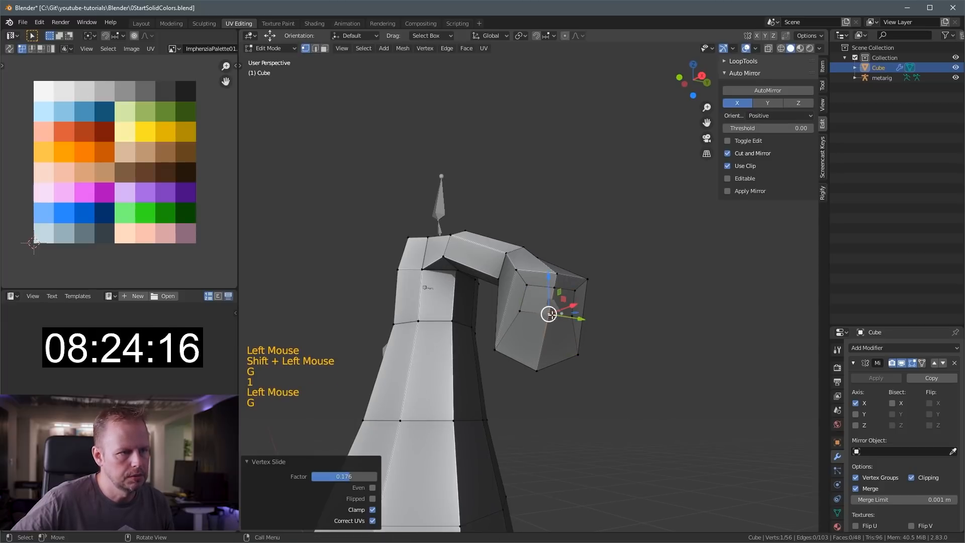
Select the two inset faces in the sleeve opening and shift them about 0.006 m downward.
key(3)
click(563, 305)
shift+click(563, 305)
middle_drag(563, 305, 638, 309)
key(g)
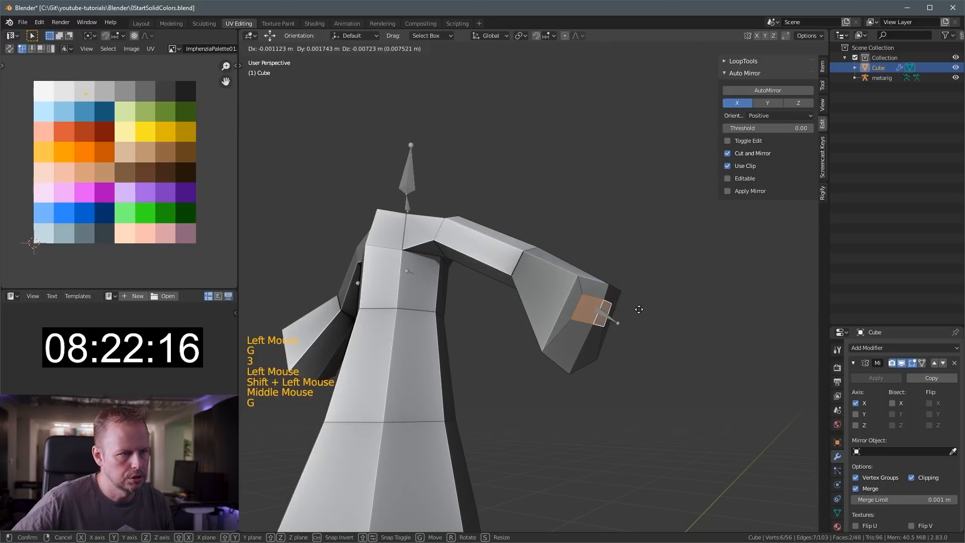
click(639, 309)
Extrude the inset faces slightly out of the sleeve and scale them to about 0.606 for the wrist.
key(e)
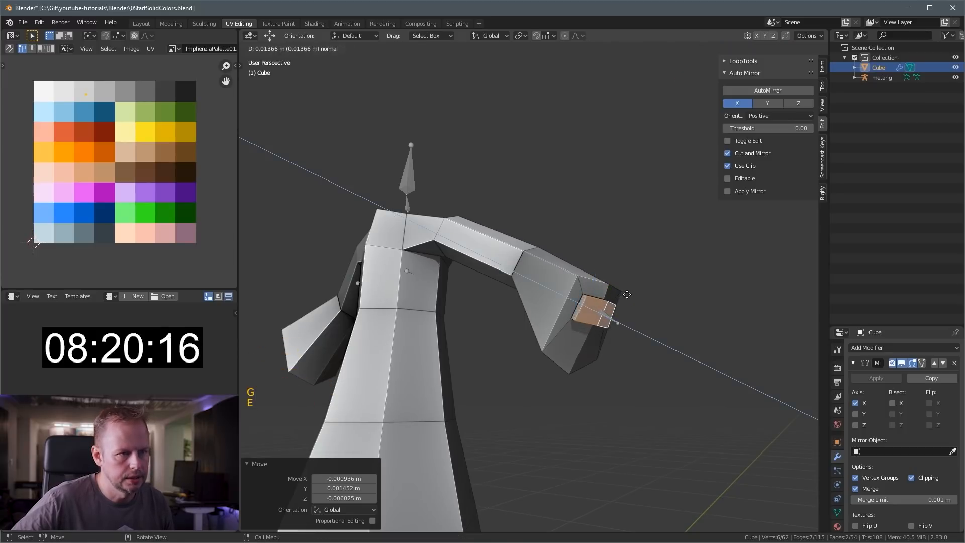
click(616, 294)
key(s)
click(638, 301)
Extrude the hand outward from the wrist and move its end faces about 0.014 m down.
key(e)
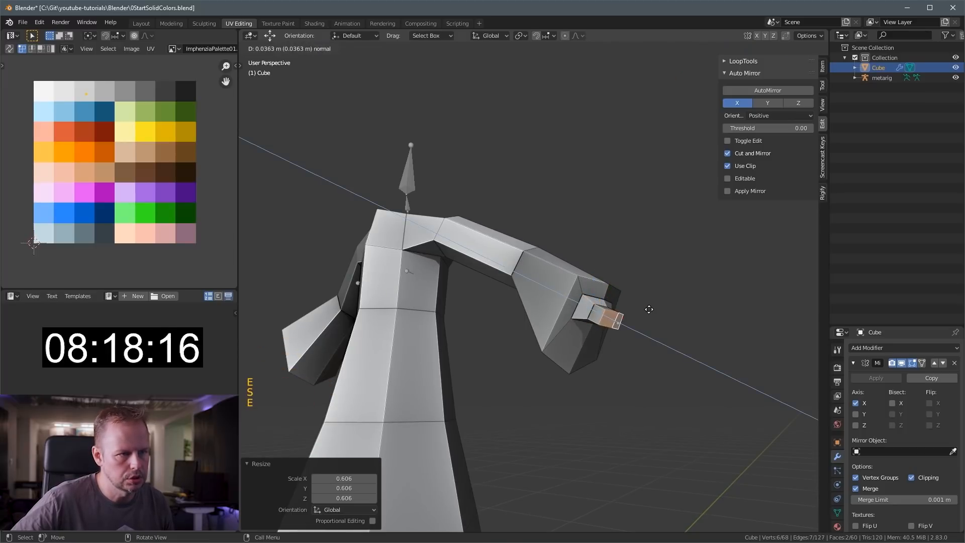
click(663, 322)
key(g)
click(679, 328)
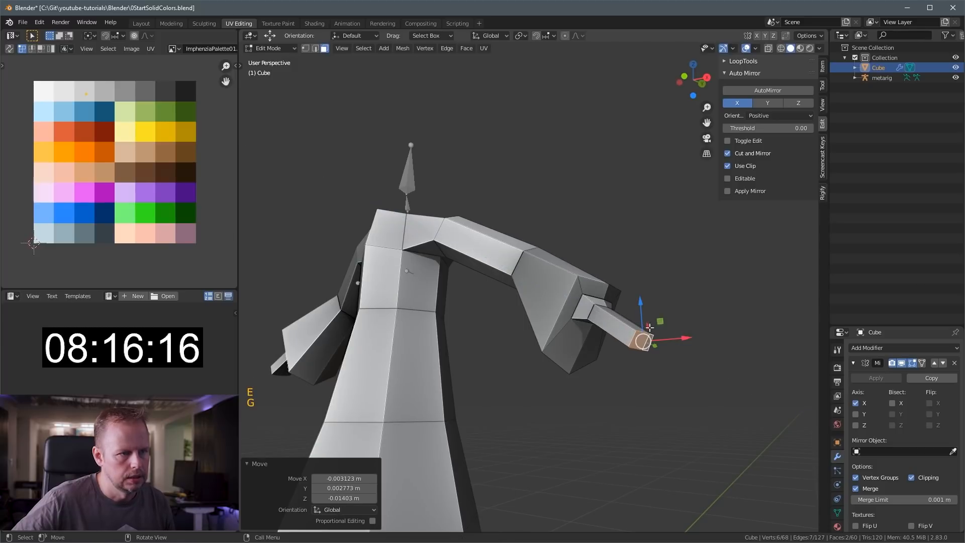
Add a loop cut across the hand and extrude a thumb from the side face near the wrist.
key(ctrl+r)
click(620, 325)
click(618, 324)
mouse_move(618, 324)
middle_down()
mouse_move(625, 339)
mouse_move(609, 340)
middle_up()
key(3)
click(578, 344)
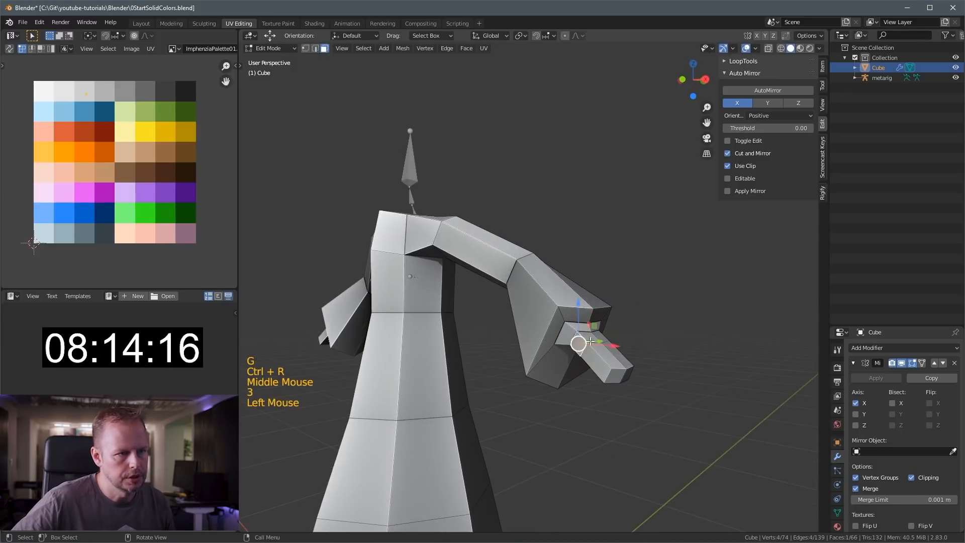
key(e)
click(618, 336)
scroll(615, 332, down, 2)
click(611, 301)
Extrude the two faces on top of the torso, scale them to about 0.617, and adjust their height along Z.
middle_drag(611, 302, 563, 251)
scroll(581, 258, up, 1)
scroll(573, 254, up, 1)
scroll(568, 252, up, 2)
key(2)
click(550, 245)
shift+click(518, 237)
key(3)
click(538, 249)
shift+click(497, 249)
shift+click(496, 249)
scroll(563, 251, down, 3)
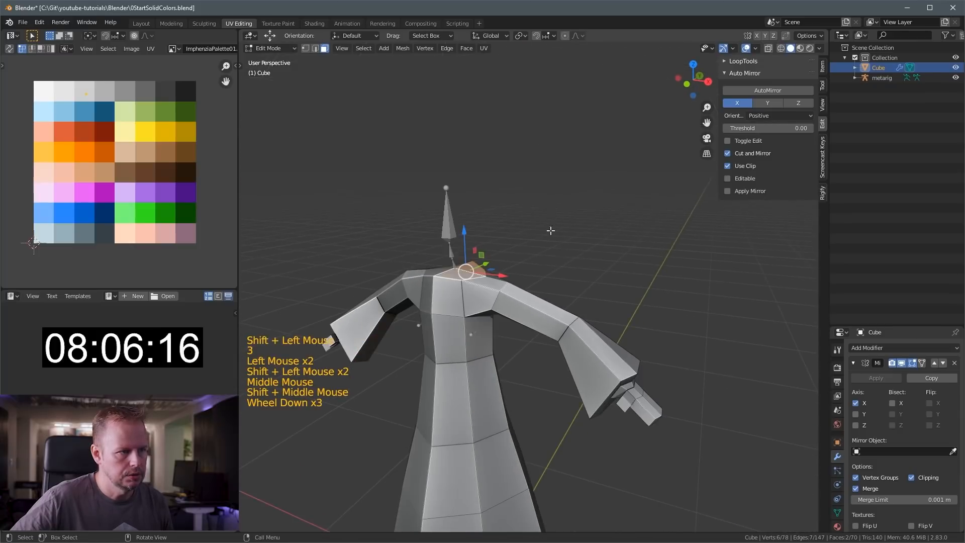
key(e)
key(s)
click(486, 267)
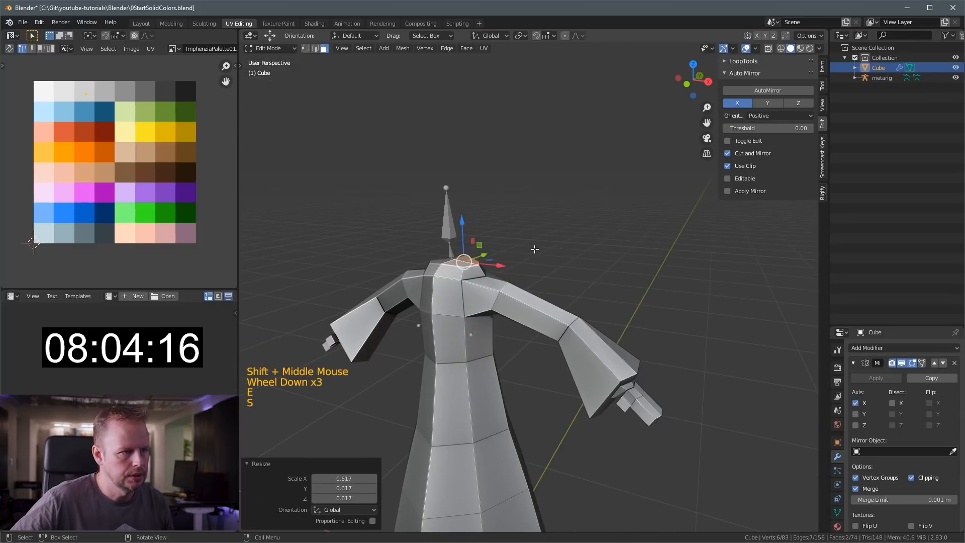
drag(486, 267, 485, 267)
drag(463, 231, 467, 230)
In right side view, extrude the neck base about 0.05 m upward and scale its top faces down.
middle_drag(467, 231, 544, 316)
scroll(482, 237, up, 4)
key(KP_3)
key(e)
click(654, 301)
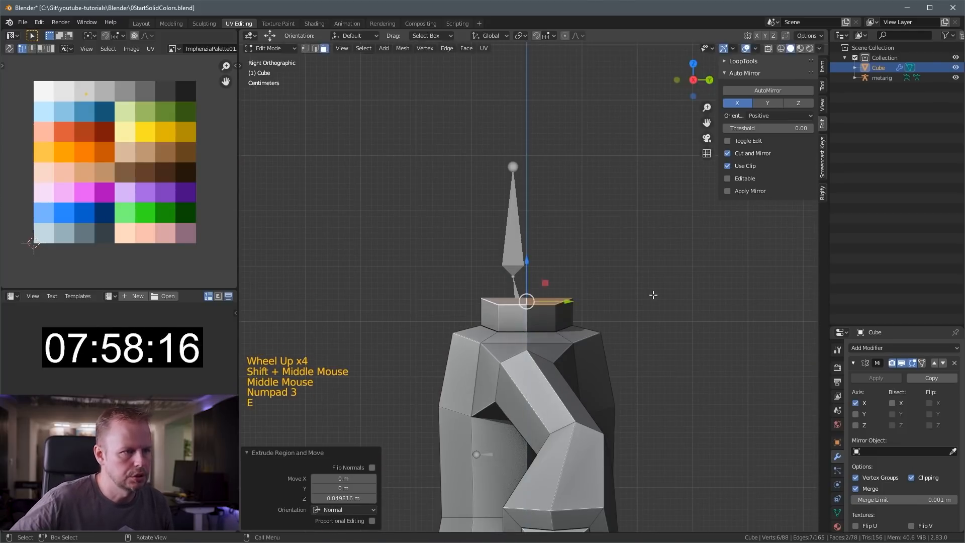
key(s)
click(619, 291)
Tilt the neck's top faces, move them about 0.015 m forward, and rotate them by another 9.71°.
key(r)
click(610, 270)
key(g)
click(602, 273)
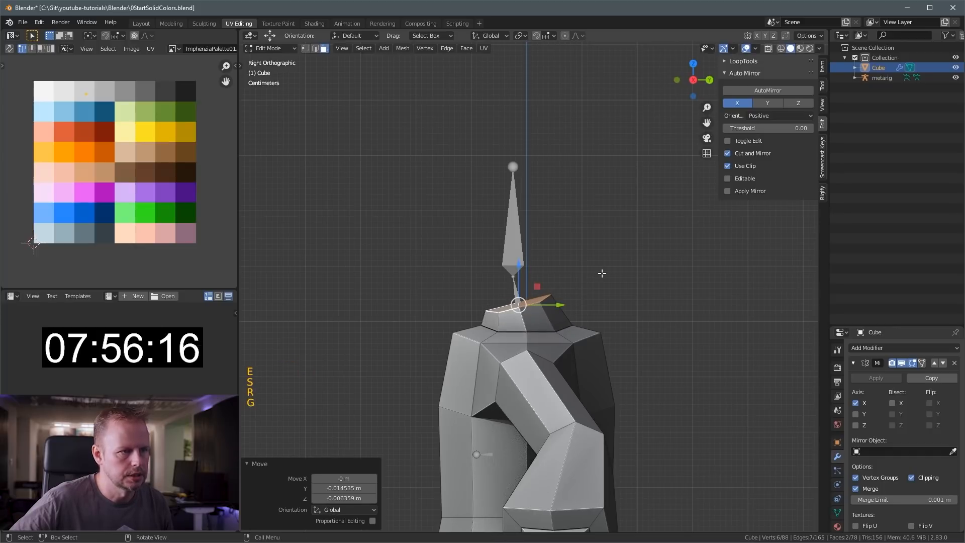
key(r)
click(614, 273)
Extrude the neck's top faces about 0.037 m upward and scale them to about 1.089.
key(e)
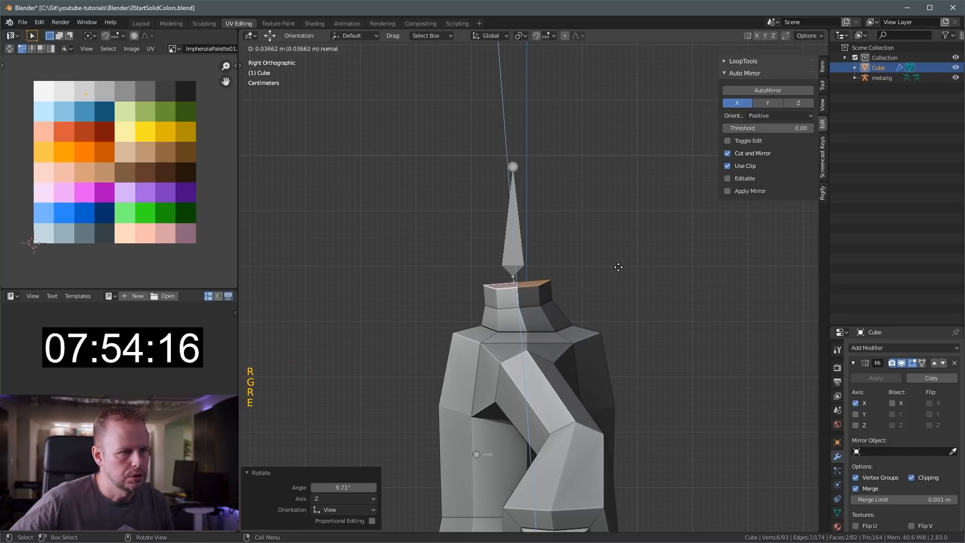
click(619, 266)
key(s)
click(626, 256)
Scale the neck's top faces to about 2.063 and extrude them about 0.25 m to form the head block.
key(e)
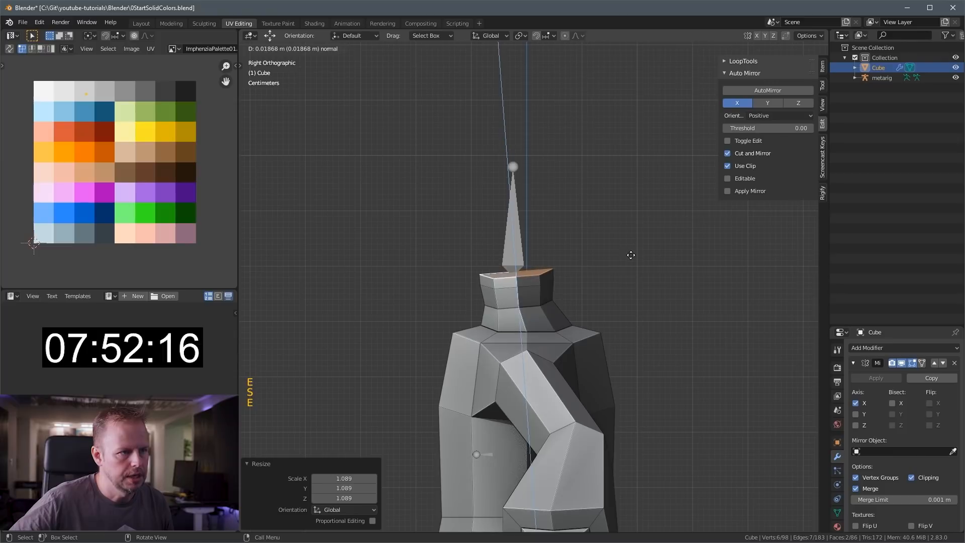
key(ctrl+z)
key(s)
click(669, 280)
key(e)
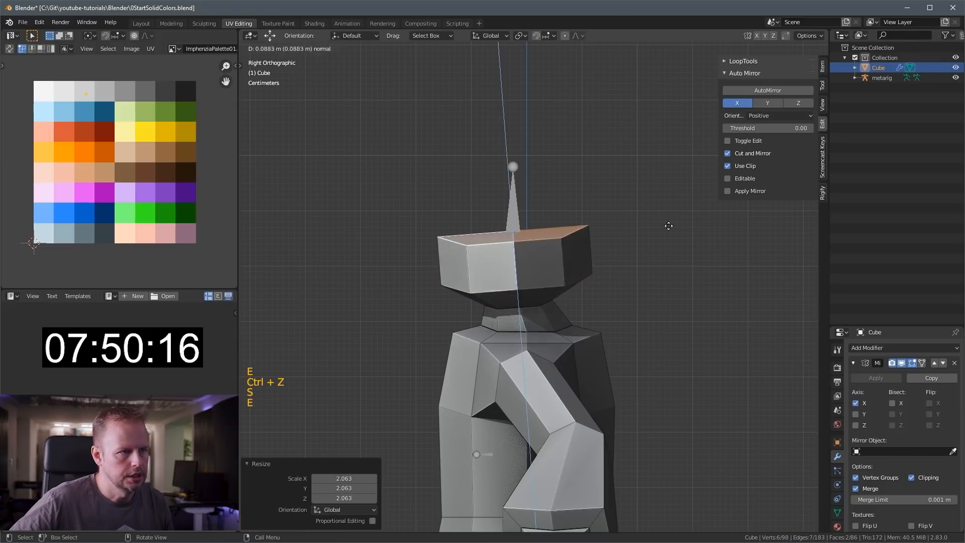
click(668, 146)
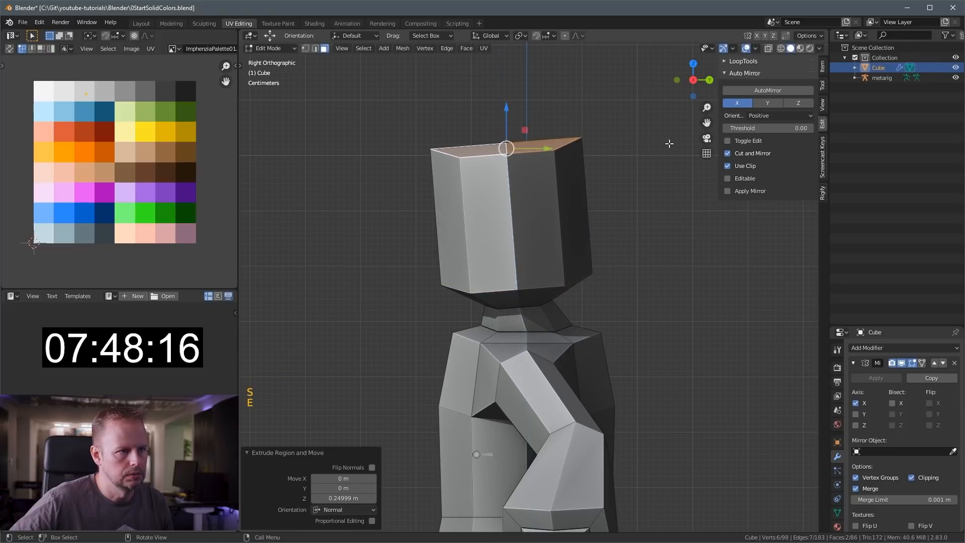
Add three horizontal loop cuts around the head and scale them to about 0.506 along Z.
scroll(701, 146, down, 4)
middle_drag(700, 146, 695, 155)
scroll(566, 197, up, 2)
mouse_move(565, 197)
middle_down()
mouse_move(528, 241)
mouse_move(504, 238)
mouse_move(557, 206)
middle_up()
scroll(528, 241, up, 1)
key(ctrl+r)
click(507, 238)
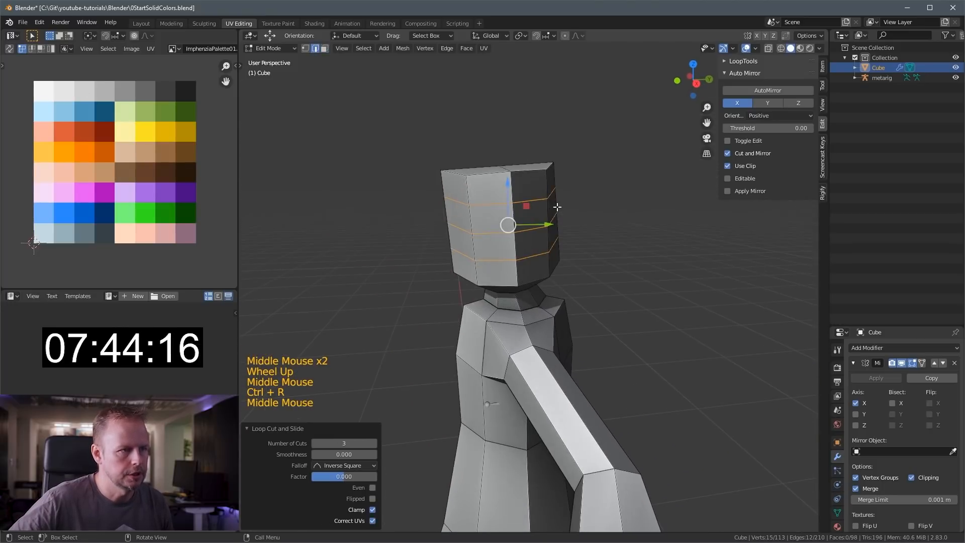
key(s)
key(z)
click(571, 227)
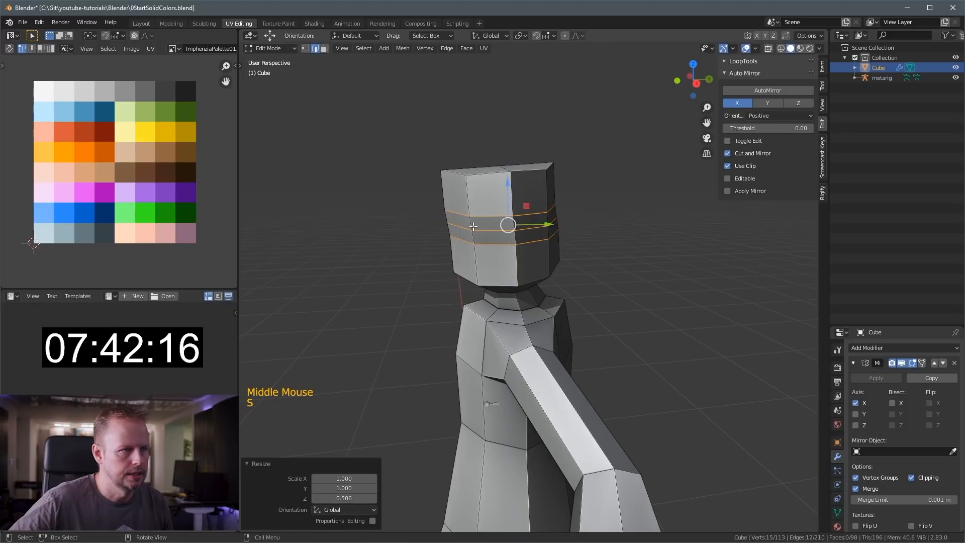
Push the front eye-strip face and the forehead face back about 0.032 m along Y.
key(3)
click(458, 220)
shift+click(458, 220)
key(g)
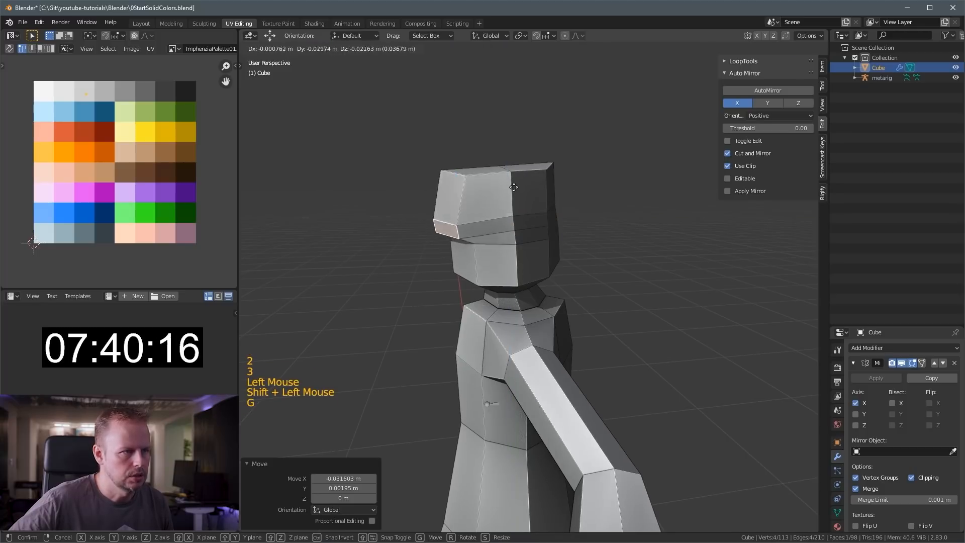
shift+click(463, 194)
key(g)
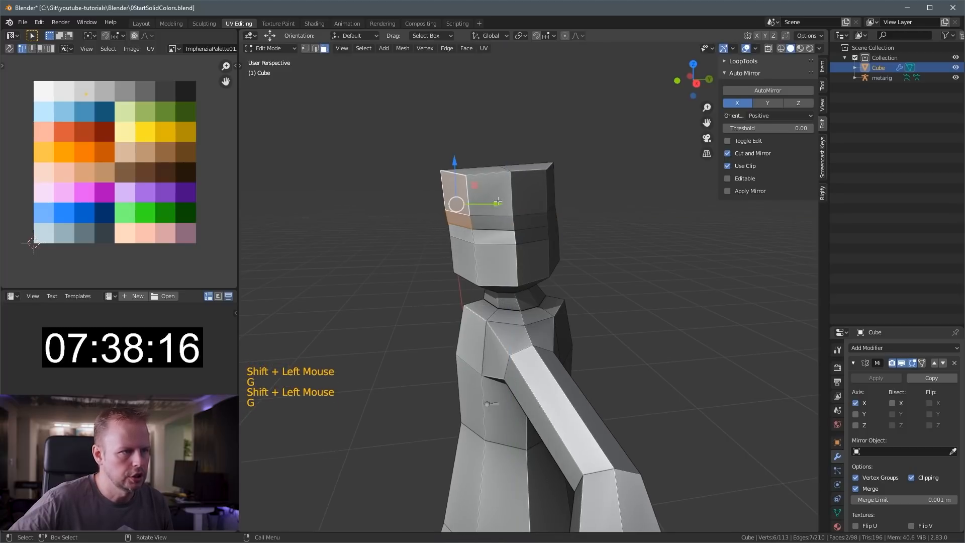
middle_drag(508, 197, 515, 247)
click(513, 202)
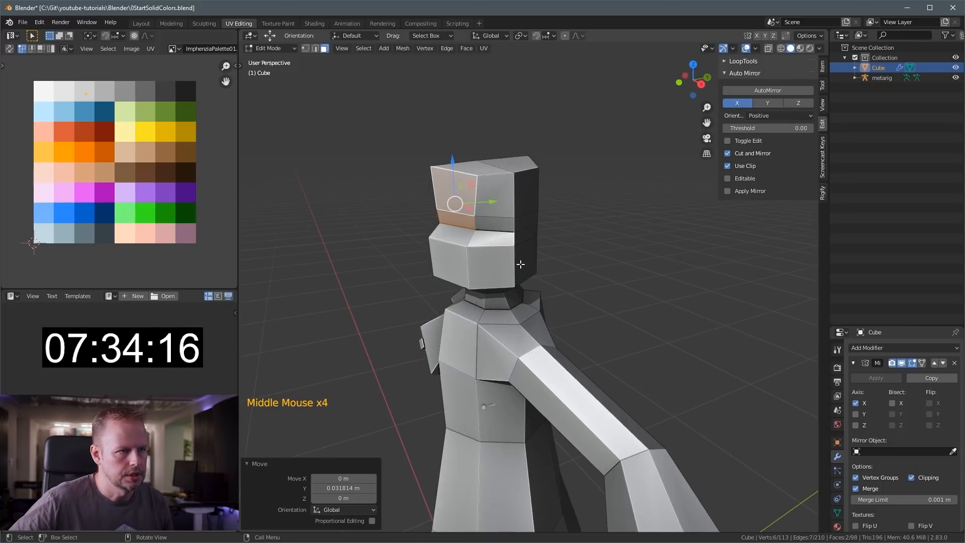
Select the vertical run of edges on the side of the head and move it inward.
key(2)
click(512, 251)
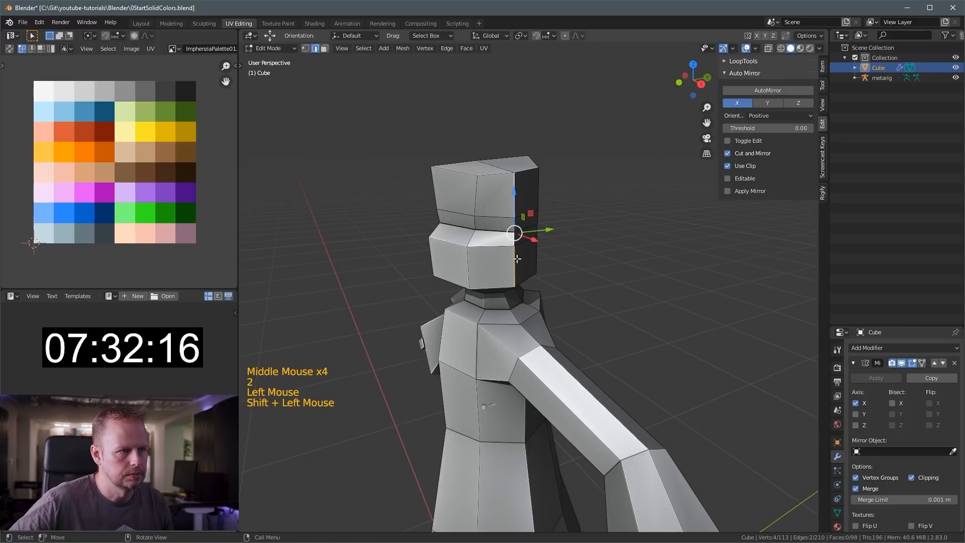
ctrl+shift+click(510, 191)
middle_drag(514, 193, 579, 194)
drag(557, 228, 544, 227)
Select the two faces on top of the head and scale them down to taper the crown.
middle_drag(568, 231, 533, 236)
key(3)
click(443, 174)
shift+click(480, 154)
key(s)
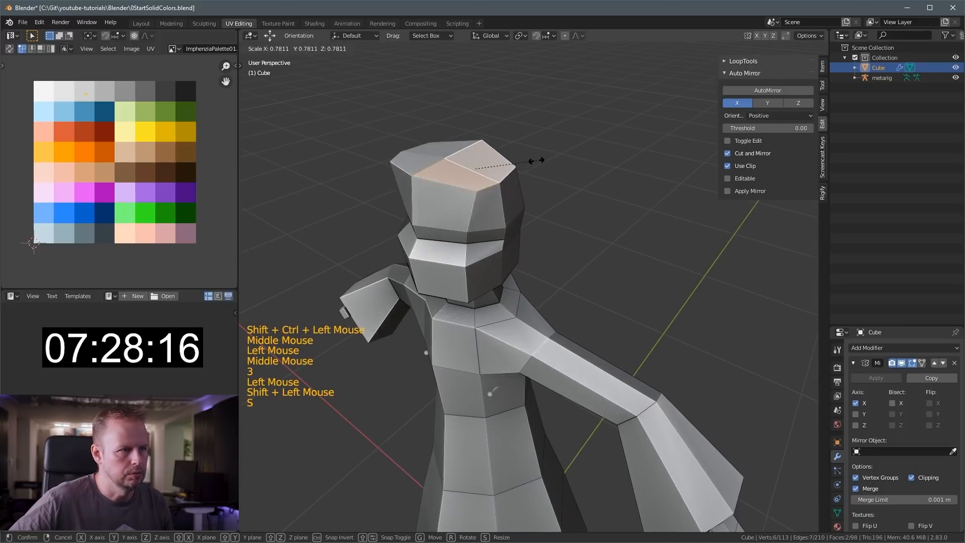
click(523, 161)
Select the two front faces at eye level and inset them by about 0.0168 m.
scroll(523, 162, up, 1)
middle_drag(527, 183, 541, 159)
key(3)
mouse_move(547, 221)
middle_down()
mouse_move(524, 218)
mouse_move(535, 226)
mouse_move(553, 216)
middle_up()
click(519, 207)
scroll(520, 208, down, 2)
scroll(535, 227, up, 2)
click(448, 212)
shift+click(450, 222)
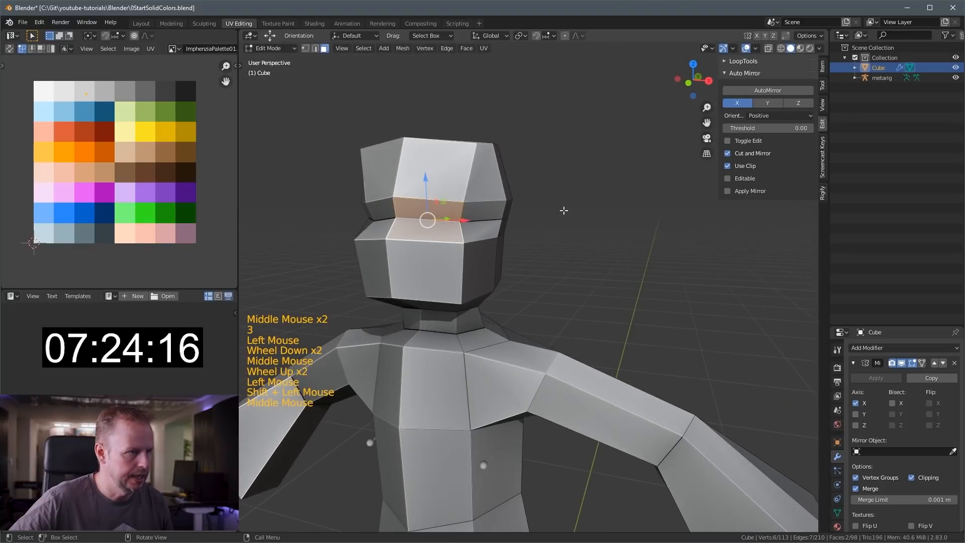
key(i)
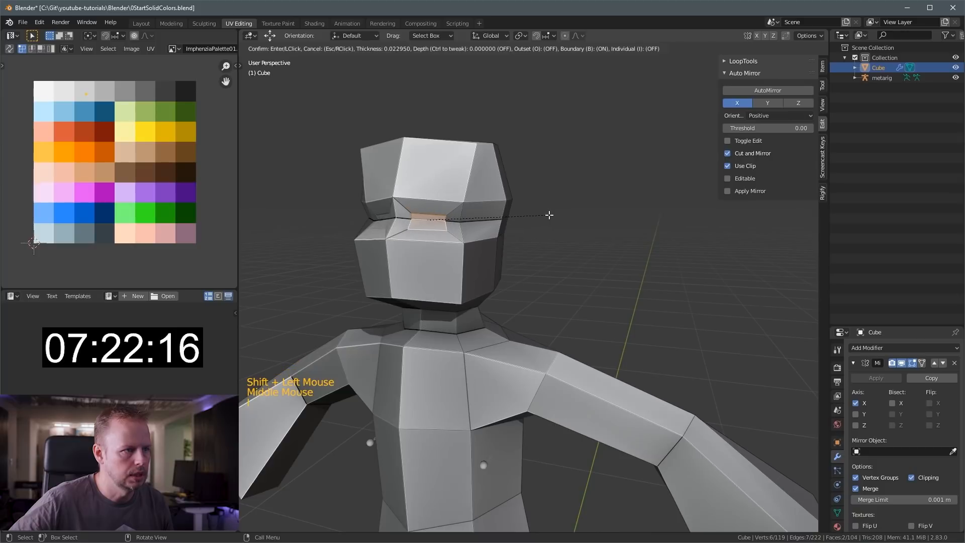
click(554, 216)
middle_drag(553, 216, 561, 231)
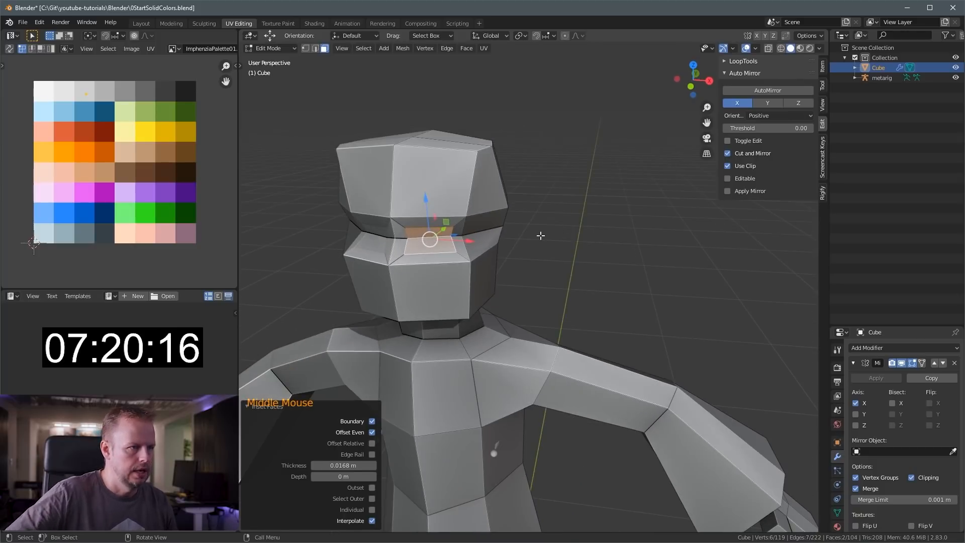
Flatten the inset eye faces by scaling them to 0 along Y, and scale them down uniformly.
key(s)
key(y)
key(0)
key(Return)
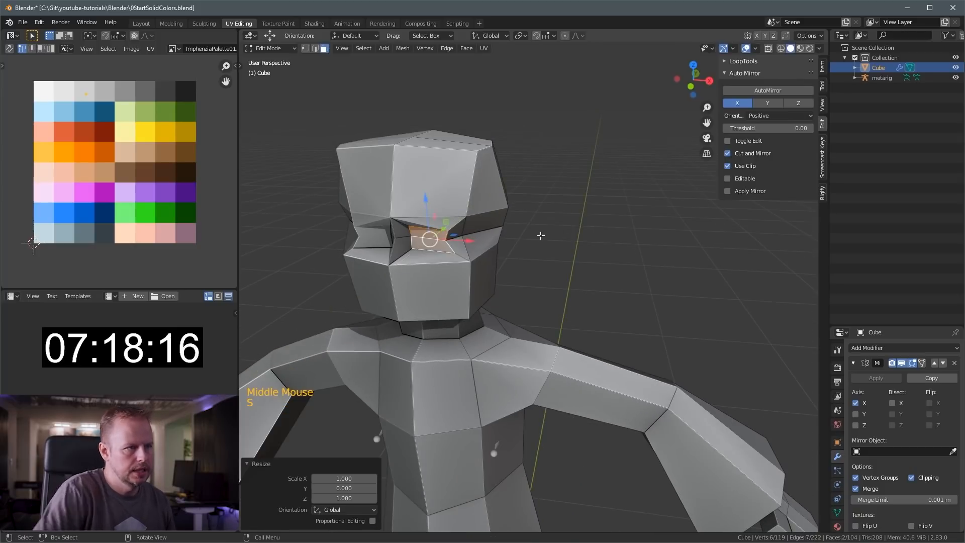
middle_drag(545, 232, 597, 240)
key(s)
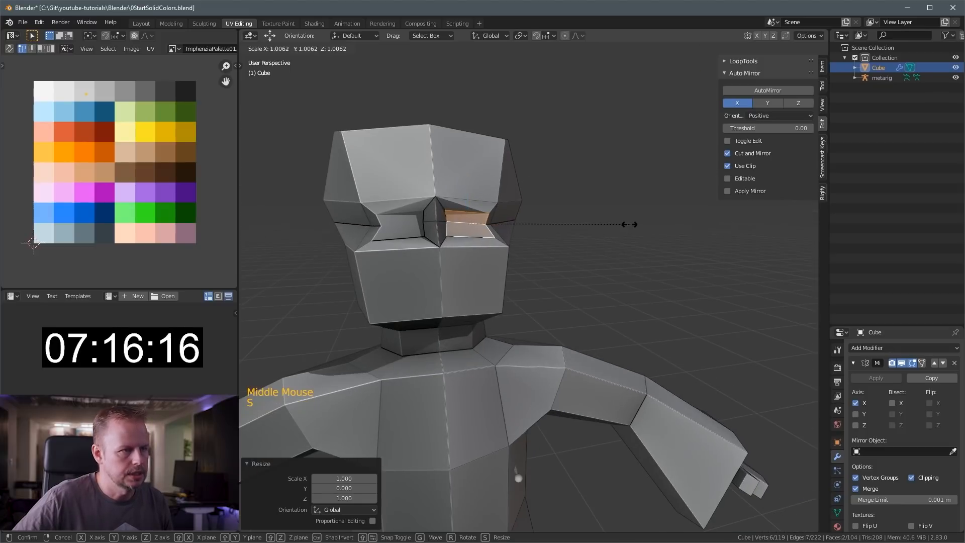
click(535, 221)
Move the inset eye faces about 0.005 m forward along Y.
scroll(573, 216, up, 1)
scroll(534, 233, up, 3)
middle_drag(573, 216, 428, 209)
scroll(534, 233, down, 3)
key(3)
drag(423, 206, 431, 203)
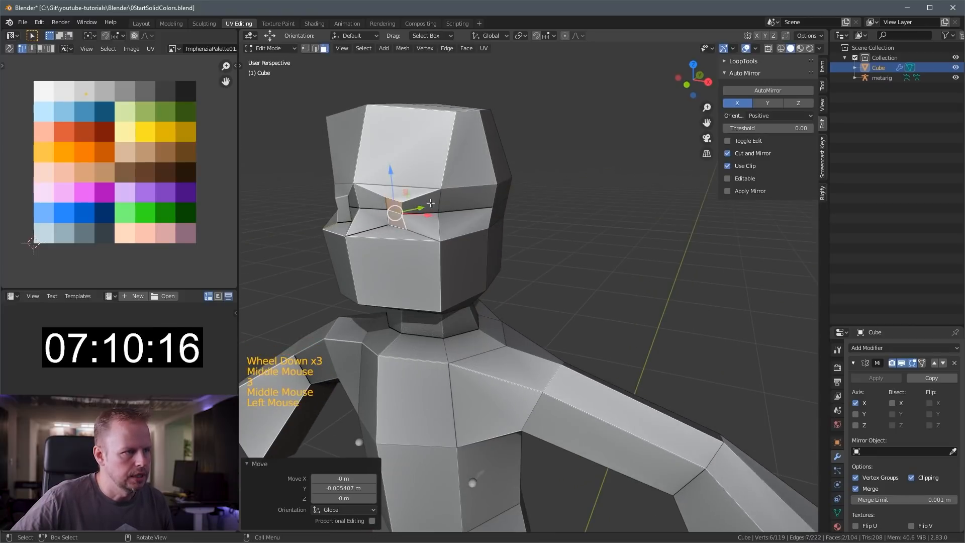
mouse_move(431, 203)
middle_down()
mouse_move(420, 192)
mouse_move(402, 201)
mouse_move(443, 186)
mouse_move(431, 201)
middle_up()
Move individual vertices around the eye socket to shape the eye's corners.
key(3)
key(1)
click(402, 201)
click(453, 177)
key(g)
click(440, 173)
key(g)
scroll(487, 201, down, 1)
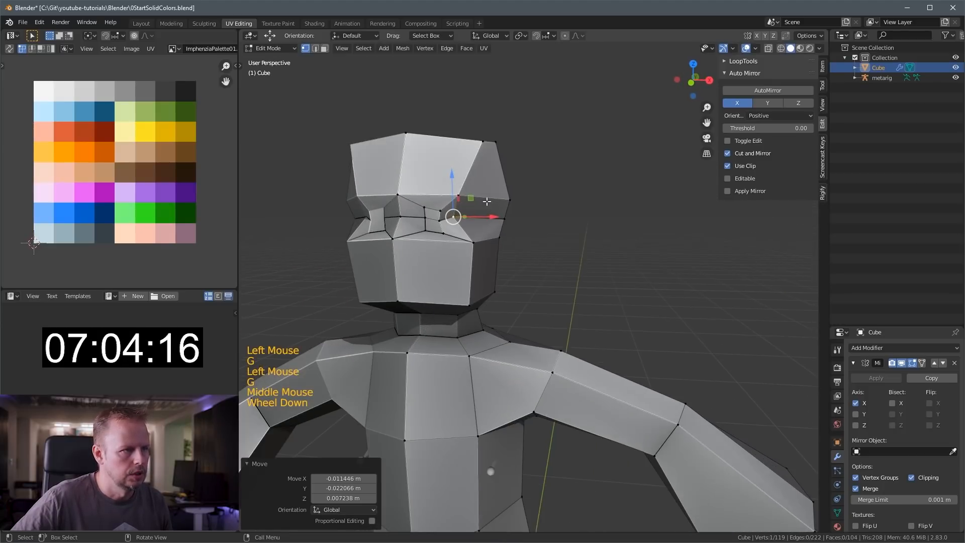
key(g)
click(442, 210)
key(g)
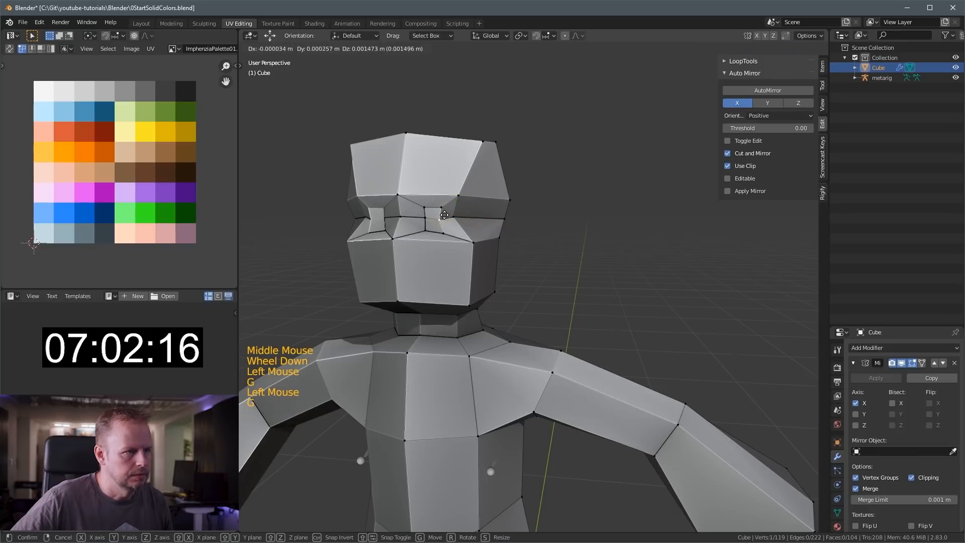
click(445, 213)
Select the face under the chin and pull it about 0.031 m down to lengthen the jaw.
middle_drag(445, 213, 509, 252)
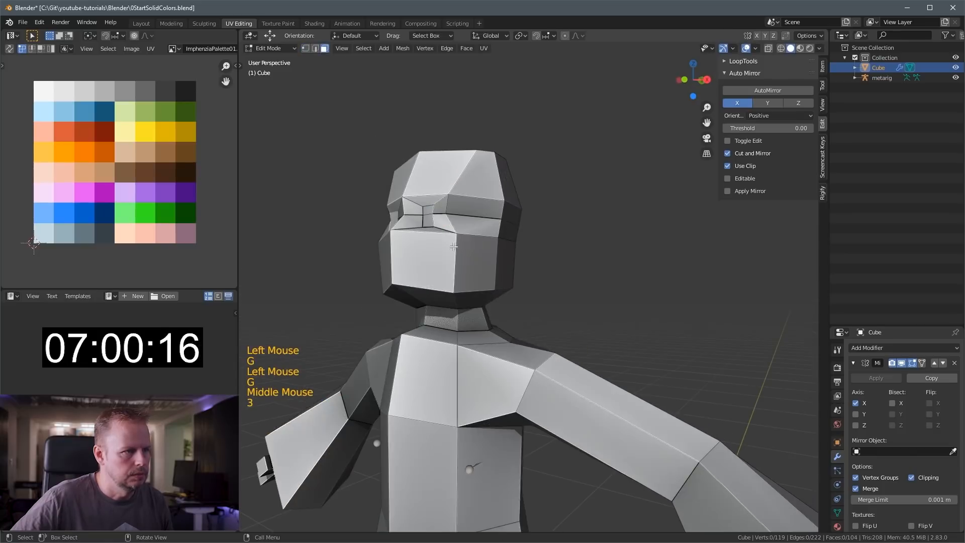
key(3)
click(508, 251)
middle_drag(420, 297, 483, 282)
key(g)
click(465, 262)
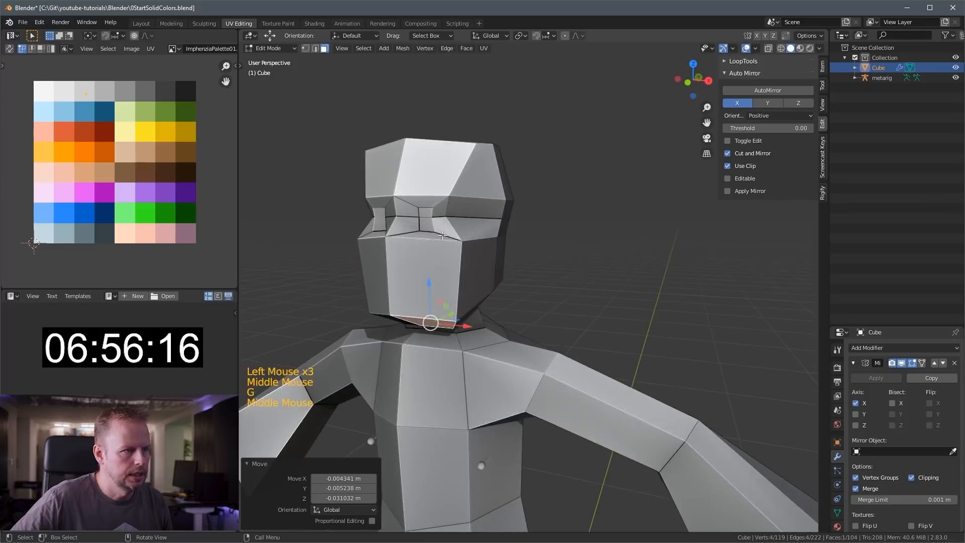
Select the entire character mesh.
scroll(482, 281, down, 3)
key(a)
key(a)
key(a)
key(a)
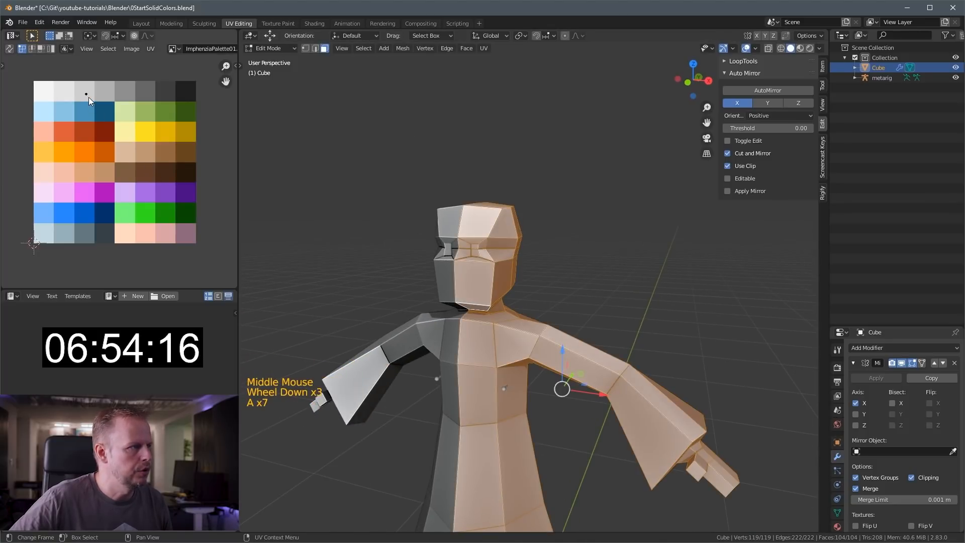
Colour the whole character dark purple by moving its UVs onto that palette swatch.
key(g)
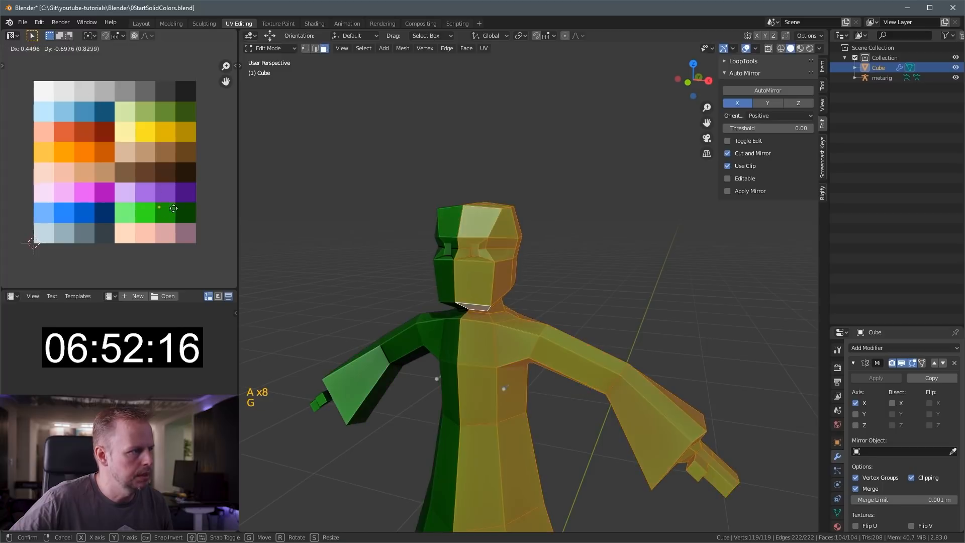
click(178, 198)
Select the head from its crown down to the neck and recolour it with the light skin-tone swatch.
middle_drag(543, 203, 492, 212)
key(3)
click(492, 212)
shift+click(506, 203)
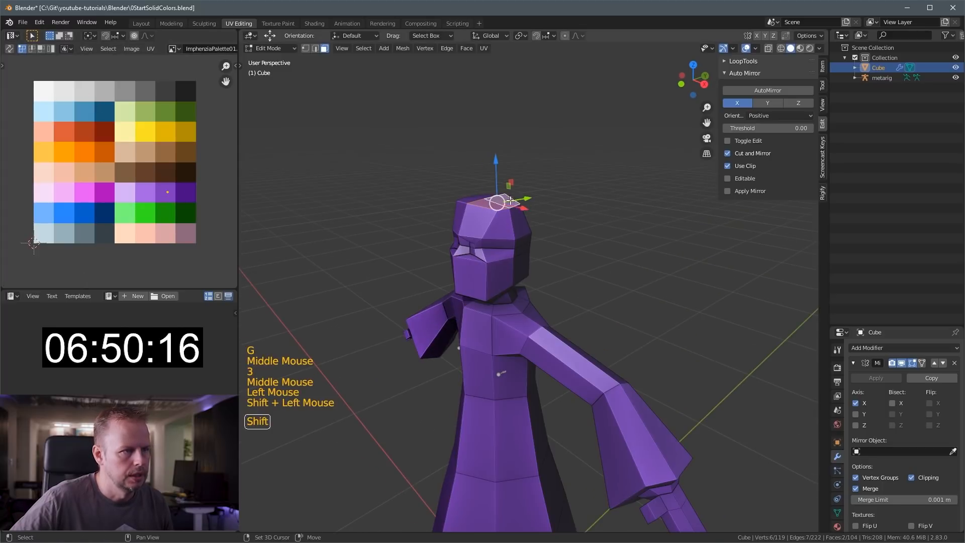
key(ctrl+KP_Add)
key(ctrl+KP_Add)
key(ctrl+KP_Add)
key(ctrl+KP_Add)
key(ctrl+KP_Add)
key(ctrl+KP_Add)
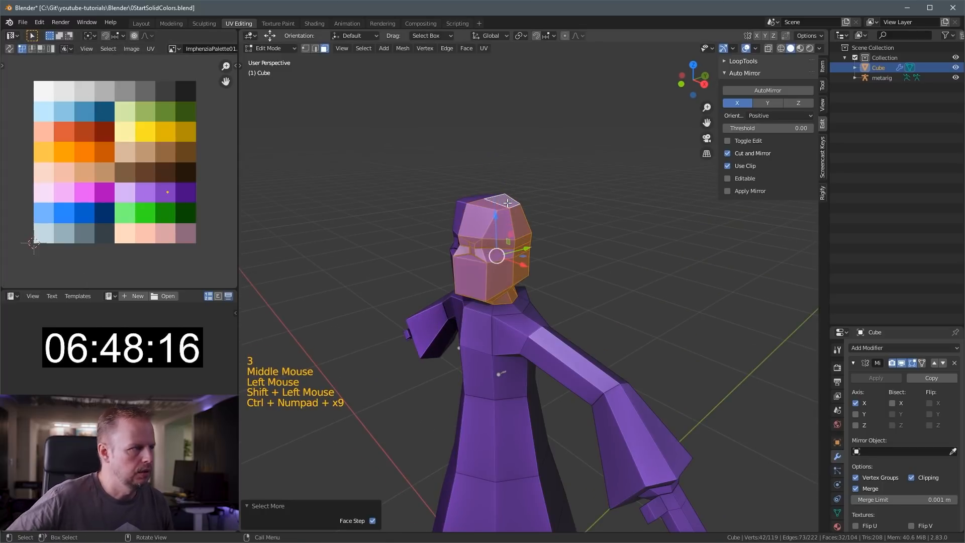
key(g)
click(16, 118)
Select the hand from its fingertips up to the sleeve and recolour it with the light skin-tone swatch.
scroll(593, 317, down, 2)
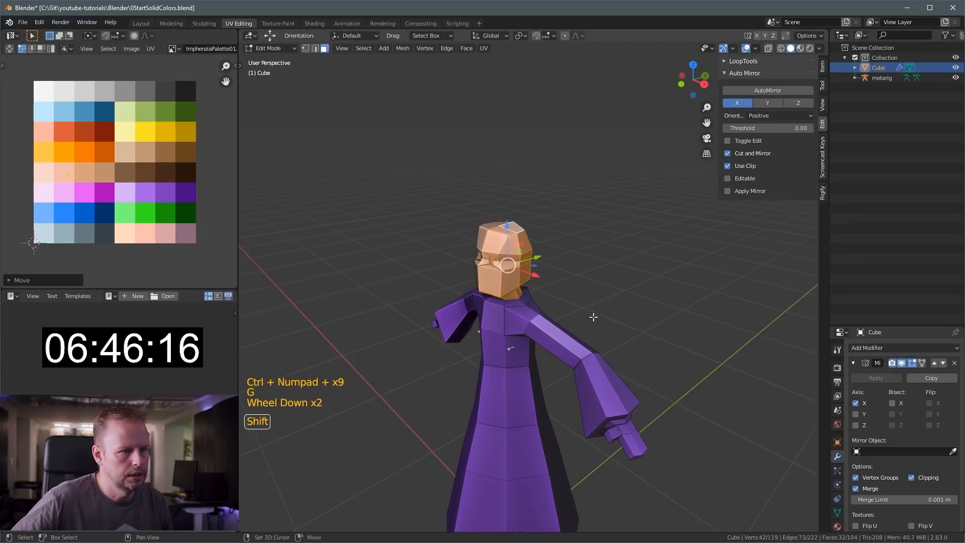
shift+middle_drag(593, 317, 570, 308)
middle_drag(570, 307, 548, 299)
scroll(549, 299, up, 1)
double_click(551, 381)
shift+click(557, 383)
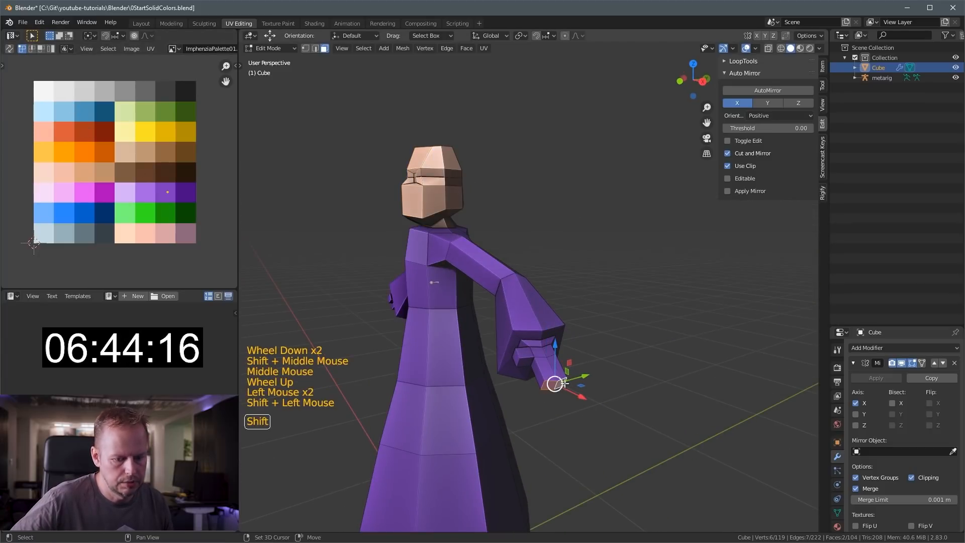
key(ctrl+KP_Add)
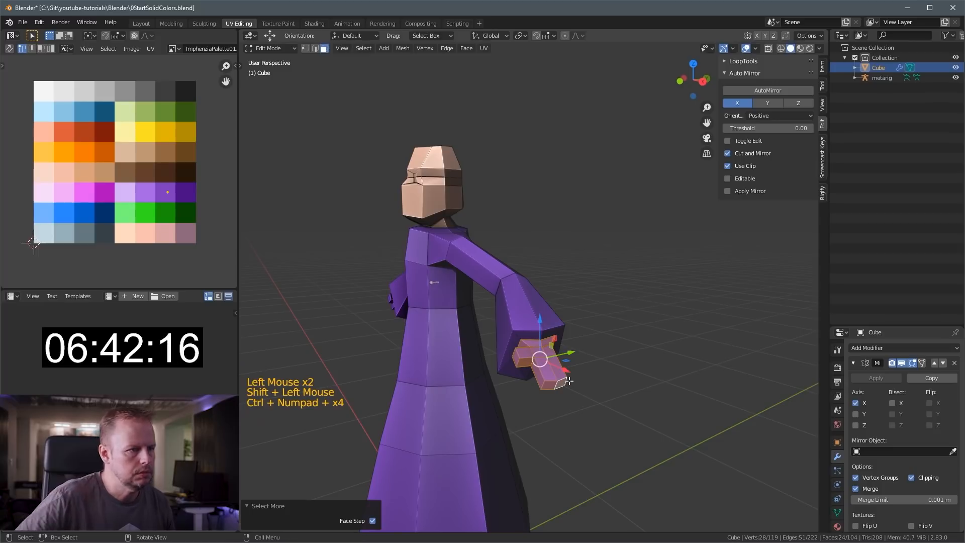
key(g)
click(233, 130)
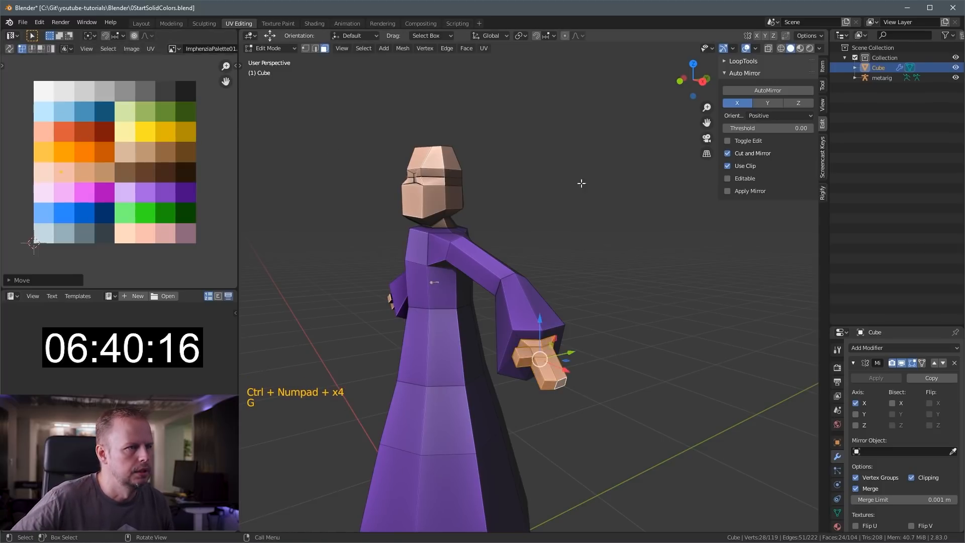
Add two loop cuts around the lower face at mouth height and scale them closer together to 0.626 in Z.
scroll(577, 183, down, 2)
scroll(394, 276, up, 4)
shift+middle_drag(394, 276, 454, 320)
scroll(513, 323, up, 3)
key(3)
click(513, 322)
click(382, 346)
middle_drag(382, 346, 432, 331)
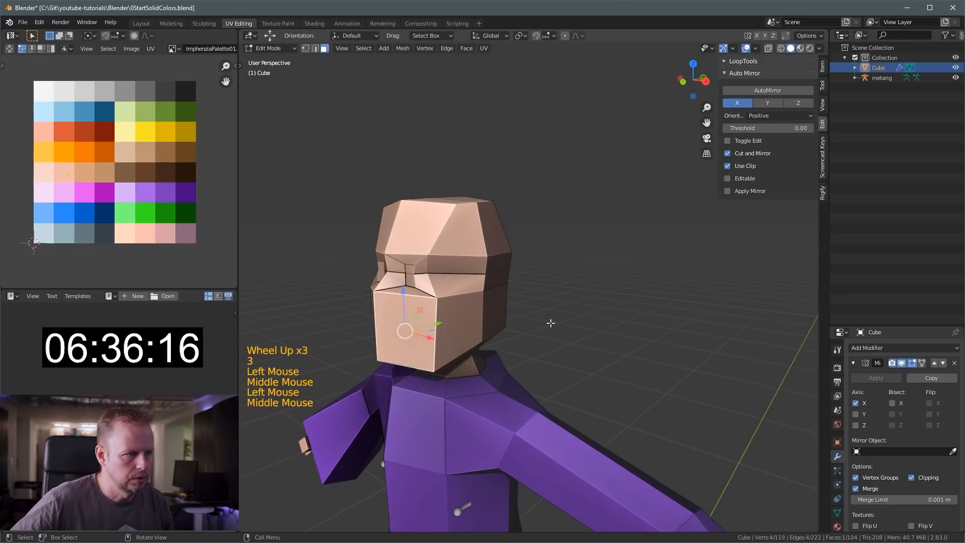
middle_drag(551, 323, 477, 325)
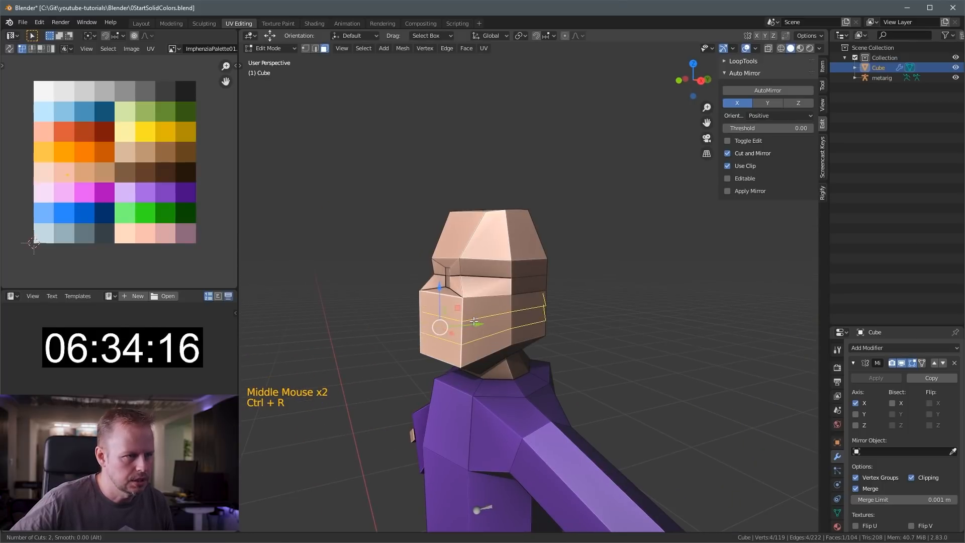
click(474, 321)
key(s)
click(534, 298)
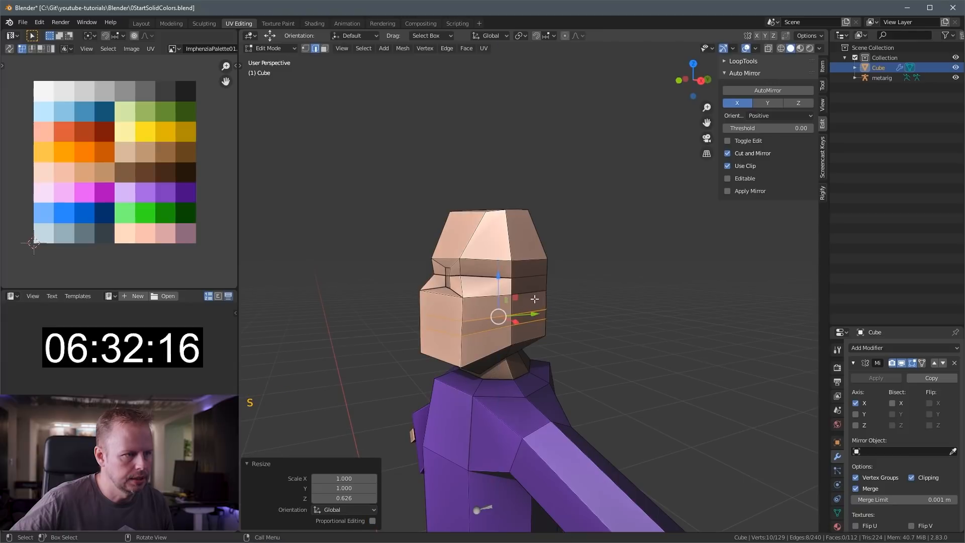
key(3)
click(473, 333)
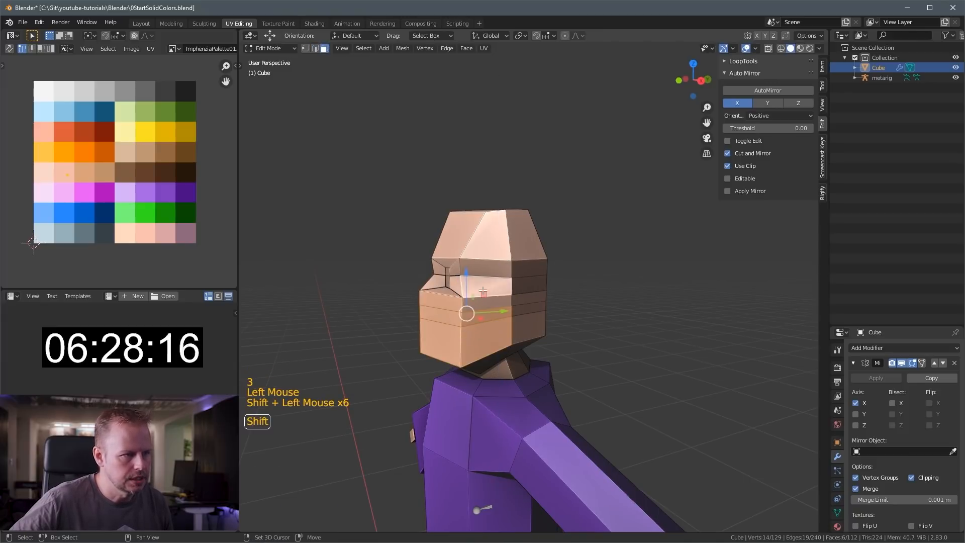
middle_drag(463, 238, 400, 301)
scroll(493, 229, up, 2)
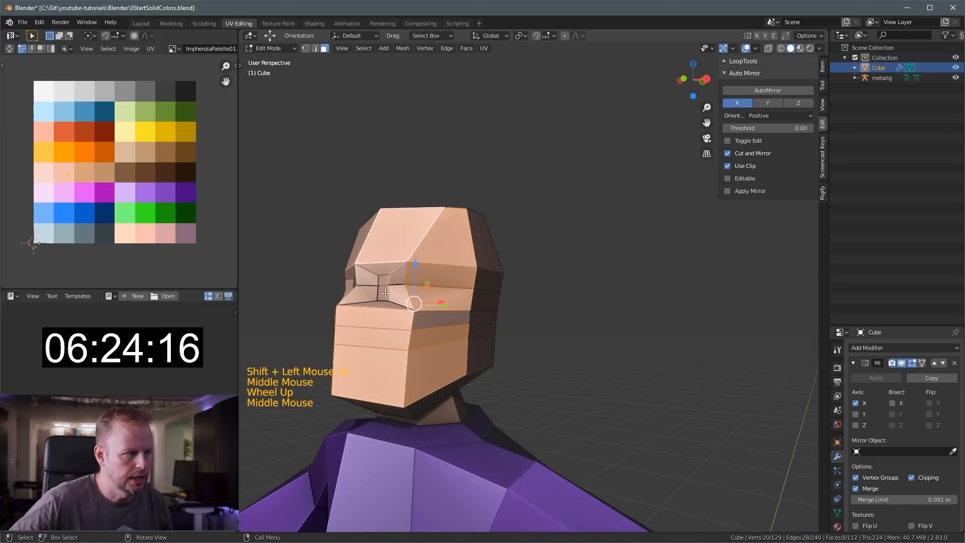
Select the two inner eye faces and colour them with the near-black swatch.
click(385, 293)
shift+click(383, 280)
key(g)
click(226, 76)
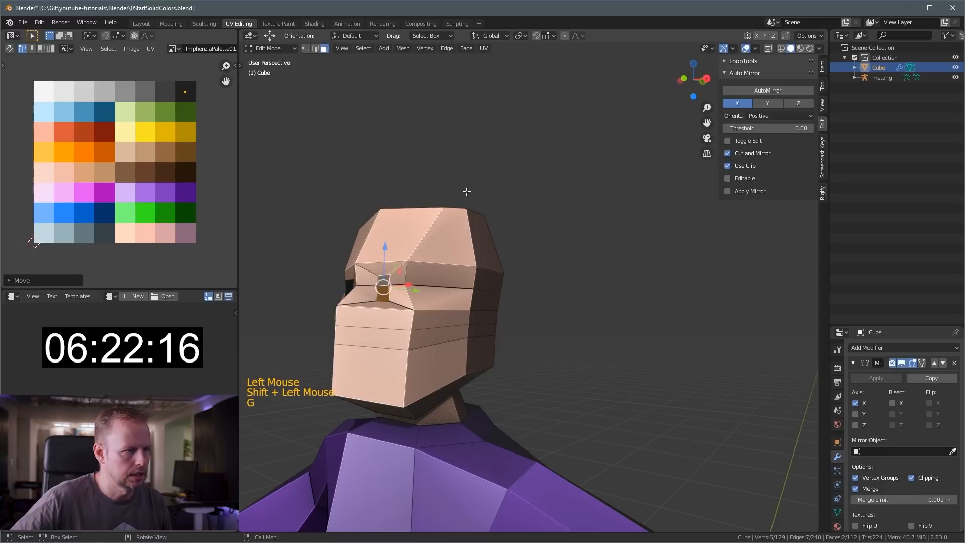
Select the forehead, eye area, cheek and jaw faces and inset them together by about 0.03 m.
scroll(455, 187, down, 1)
key(ctrl+KP_Add)
key(ctrl+KP_Add)
key(ctrl+KP_Add)
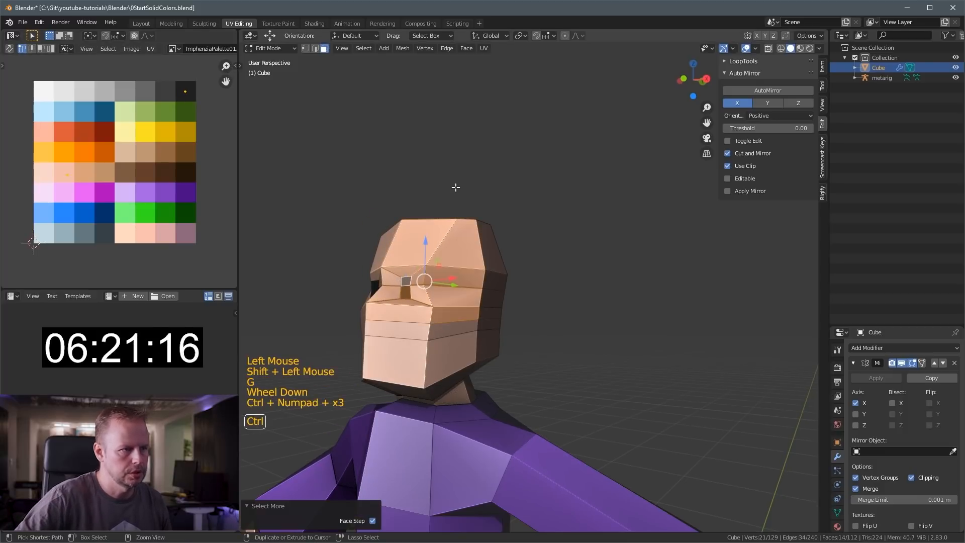
shift+click(388, 335)
shift+click(443, 325)
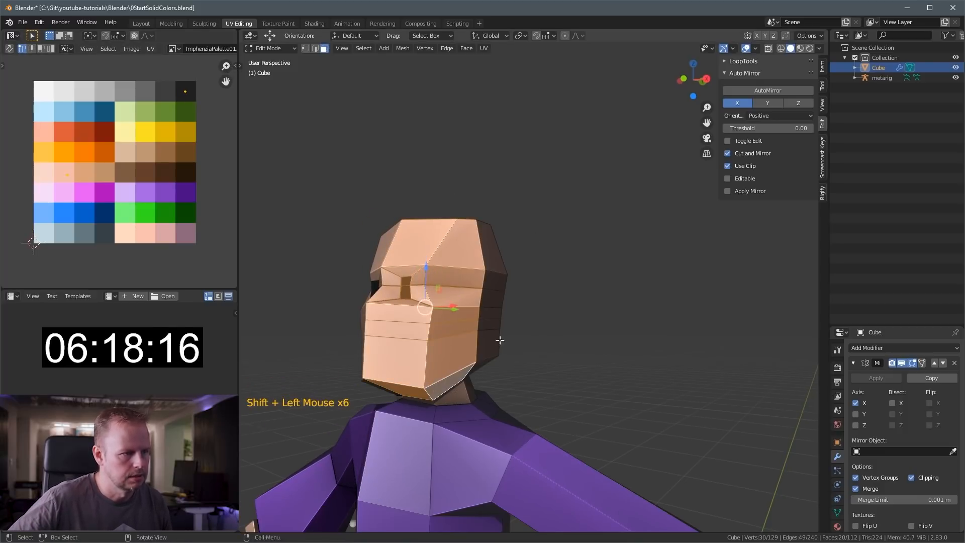
middle_drag(500, 341, 532, 174)
scroll(513, 261, down, 1)
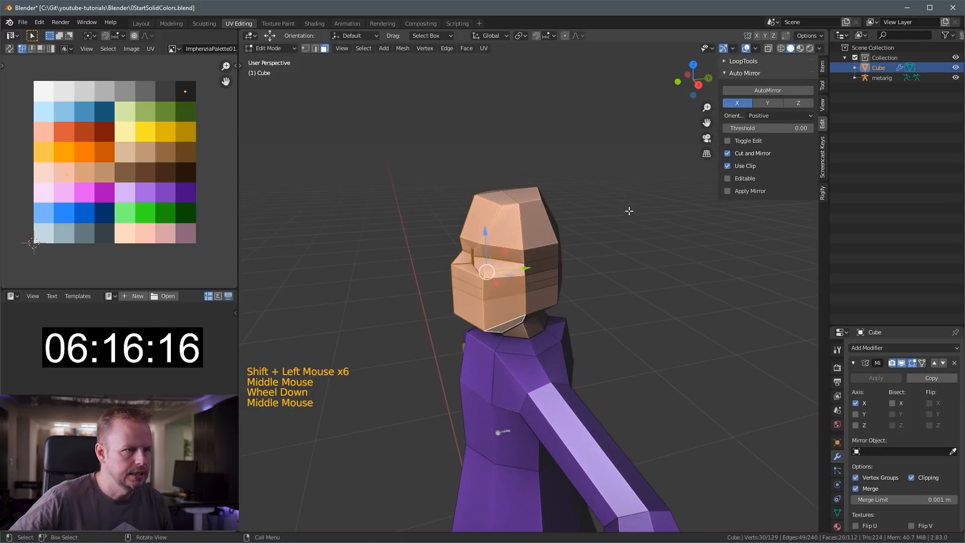
key(i)
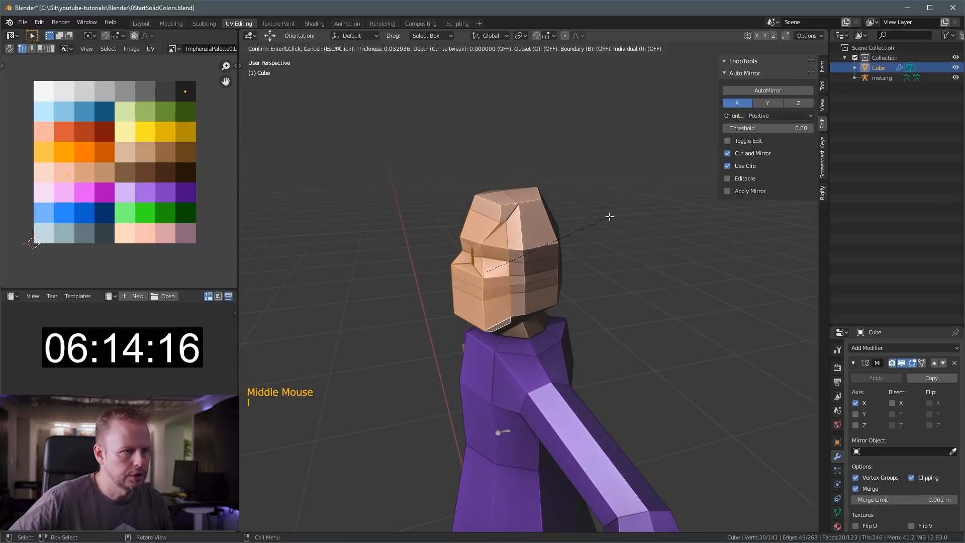
middle_drag(610, 216, 459, 225)
key(g)
click(581, 203)
Move individual vertices on the upper forehead and temple to smooth the inset outline.
key(1)
click(459, 225)
key(g)
click(456, 227)
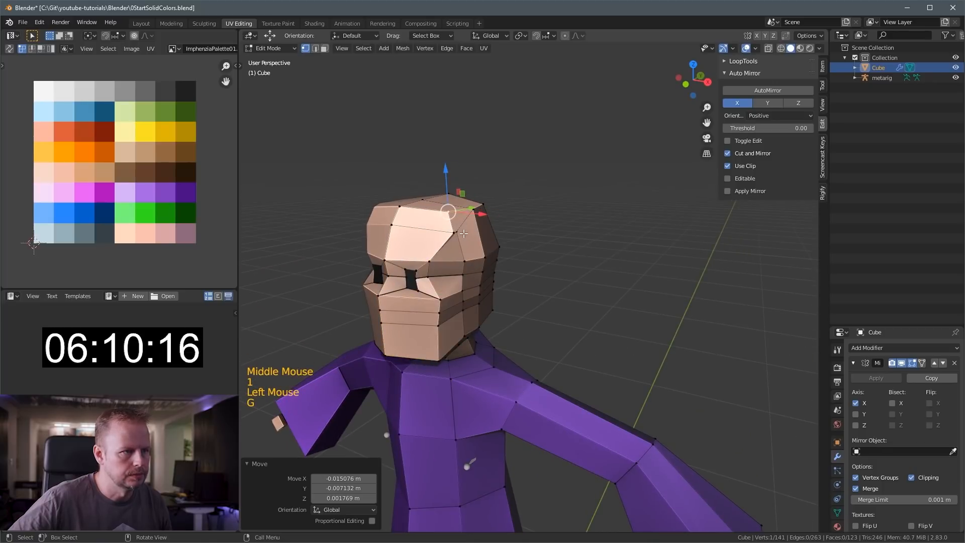
key(g)
click(450, 230)
key(g)
middle_drag(446, 231, 574, 217)
key(3)
scroll(468, 222, down, 1)
key(1)
click(523, 226)
key(g)
middle_click(523, 228)
Cut a new edge line across the side of the head above the temple with the Knife tool.
scroll(526, 226, up, 1)
scroll(527, 225, up, 2)
key(3)
scroll(553, 218, down, 2)
middle_drag(573, 217, 539, 217)
scroll(569, 224, down, 1)
key(3)
key(3)
click(528, 210)
key(k)
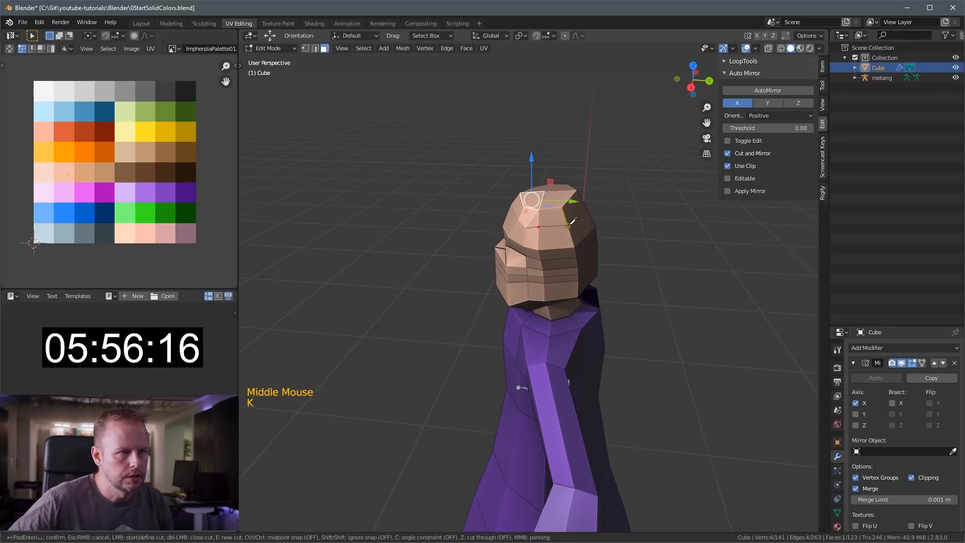
scroll(595, 212, down, 2)
middle_drag(595, 212, 596, 236)
scroll(593, 221, up, 1)
Select the faces forming the beard, moustache, forehead band and sideburn.
key(3)
key(3)
scroll(598, 254, down, 1)
scroll(596, 246, up, 3)
middle_drag(596, 236, 646, 263)
click(595, 233)
shift+click(608, 249)
shift+click(646, 262)
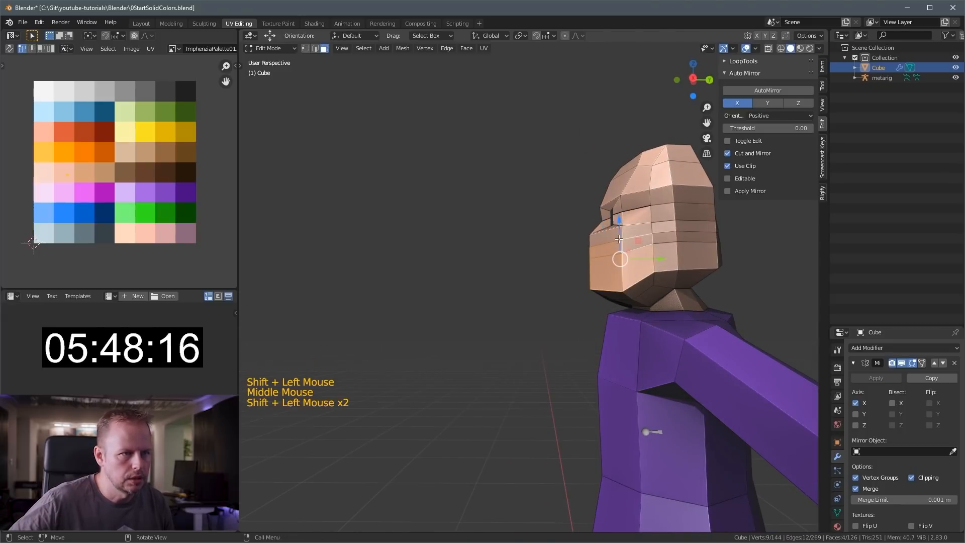
middle_drag(677, 213, 648, 197)
scroll(646, 196, down, 1)
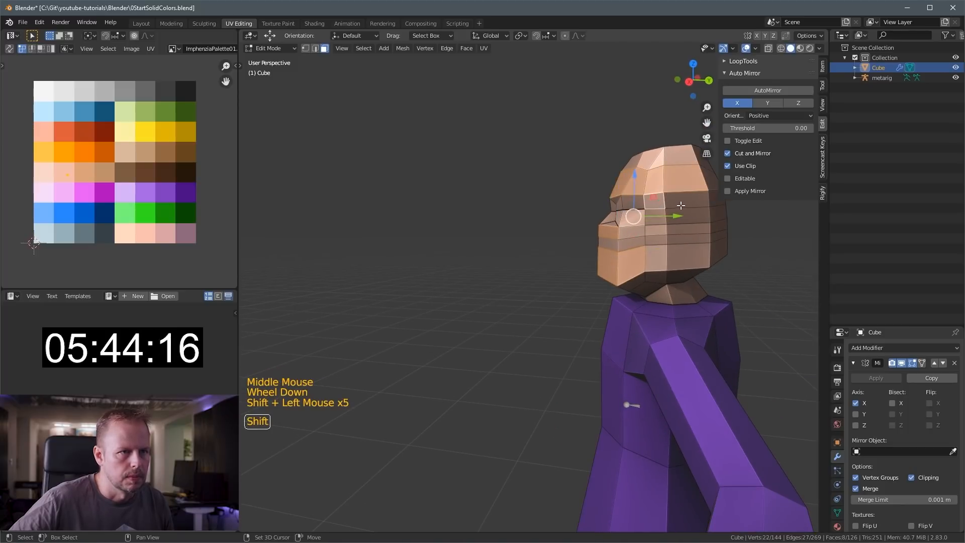
ctrl+shift+click(654, 260)
middle_drag(653, 259, 674, 281)
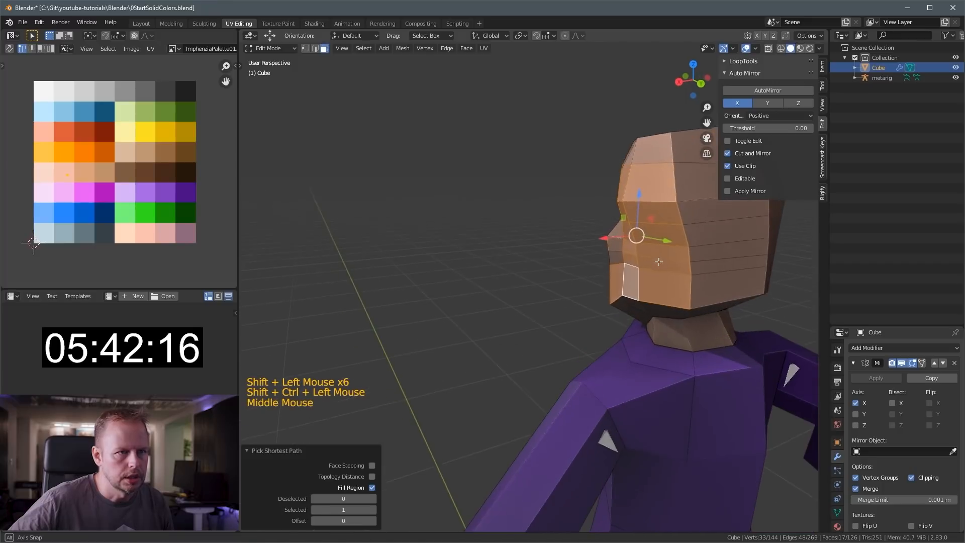
Extend the hair and beard selection with the face strips across the back of the head.
shift+click(675, 281)
ctrl+shift+click(674, 281)
key(ctrl+z)
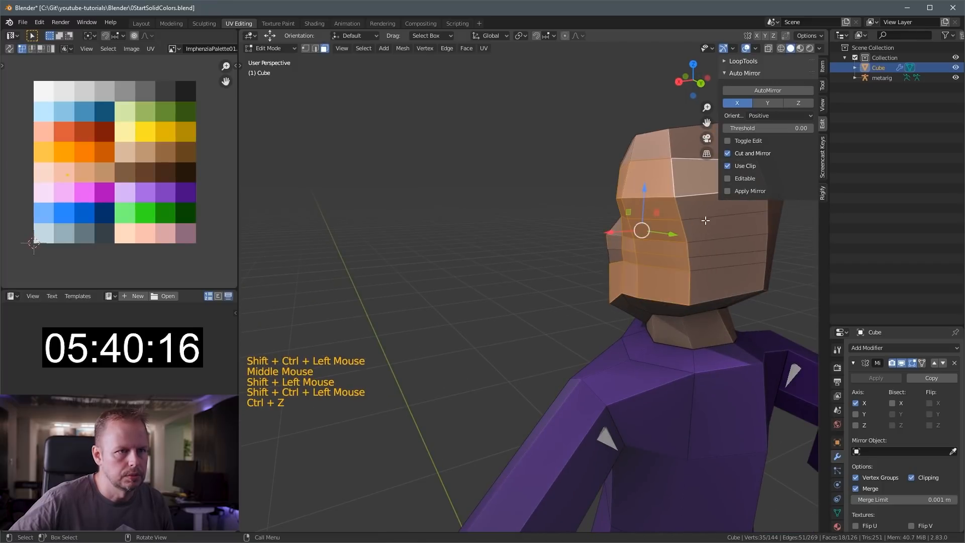
shift+click(718, 284)
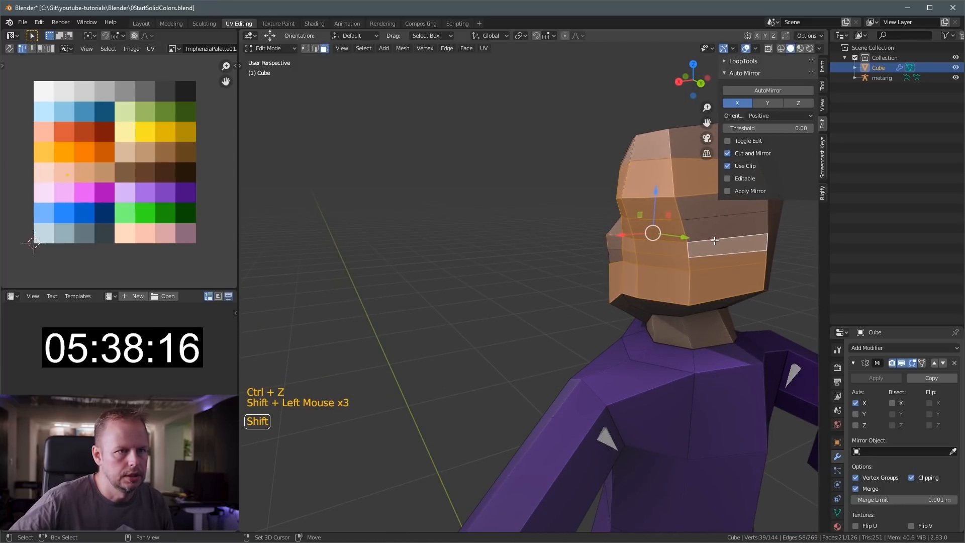
shift+click(709, 214)
shift+click(719, 242)
middle_drag(637, 243, 668, 229)
scroll(645, 238, down, 1)
scroll(647, 234, up, 2)
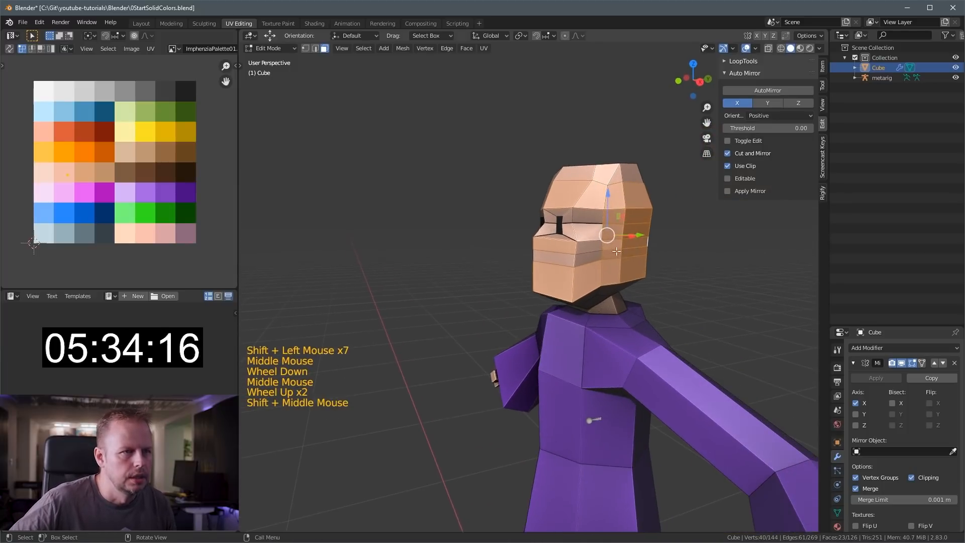
Add the remaining brow and mouth-corner faces, and extrude the hair and beard selection about 0.017 m along normals.
scroll(604, 250, up, 4)
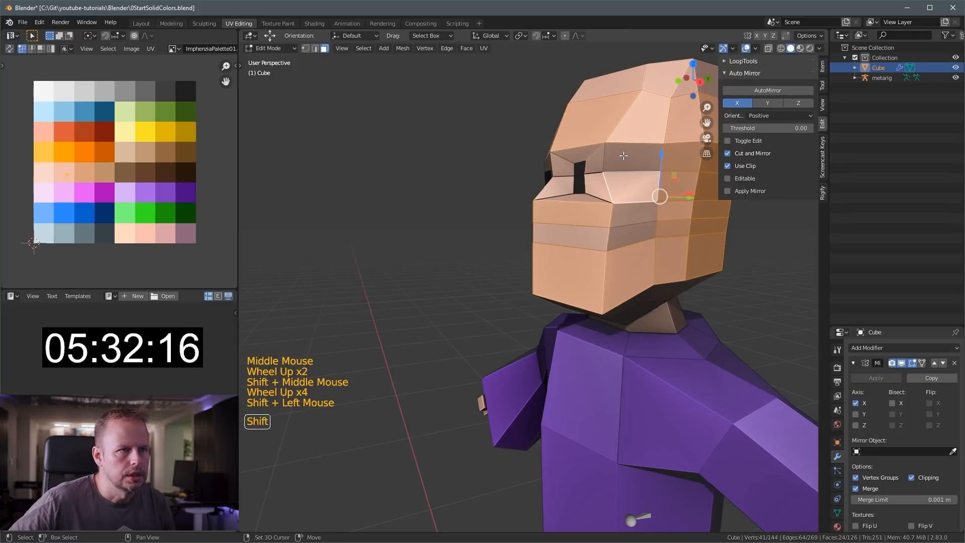
shift+click(627, 233)
scroll(627, 233, down, 2)
middle_drag(628, 233, 654, 232)
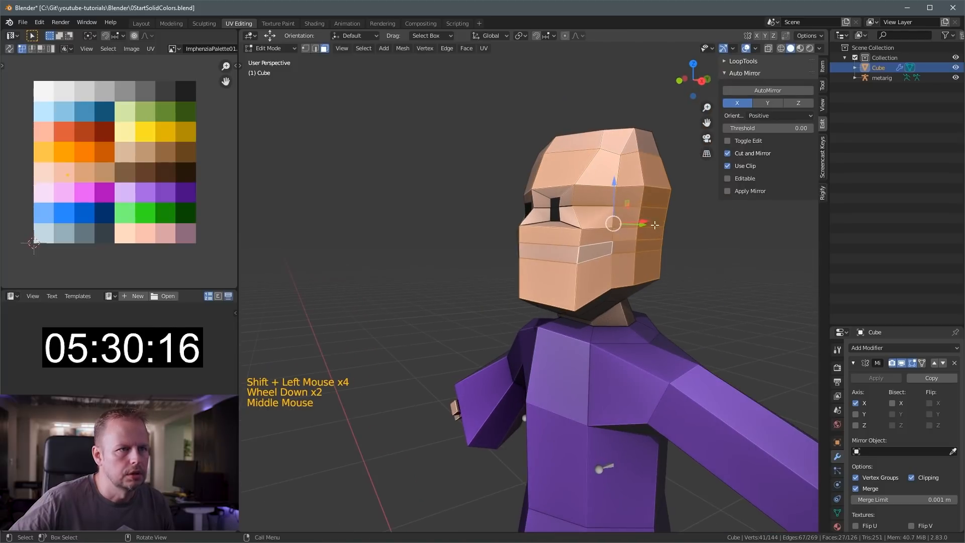
key(alt+e)
click(655, 233)
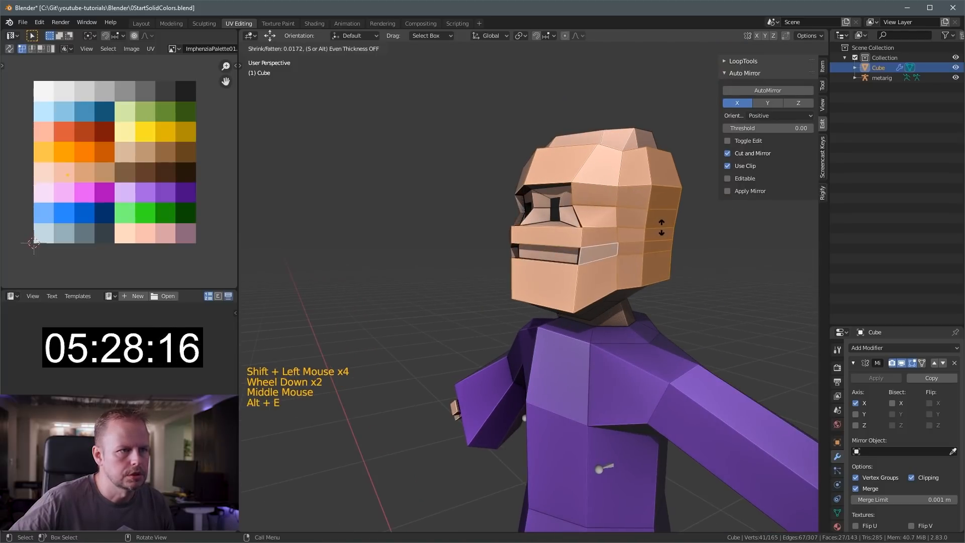
click(662, 227)
Grow the selection over the extruded rims and colour the hair and beard with the white swatch.
key(ctrl+KP_Add)
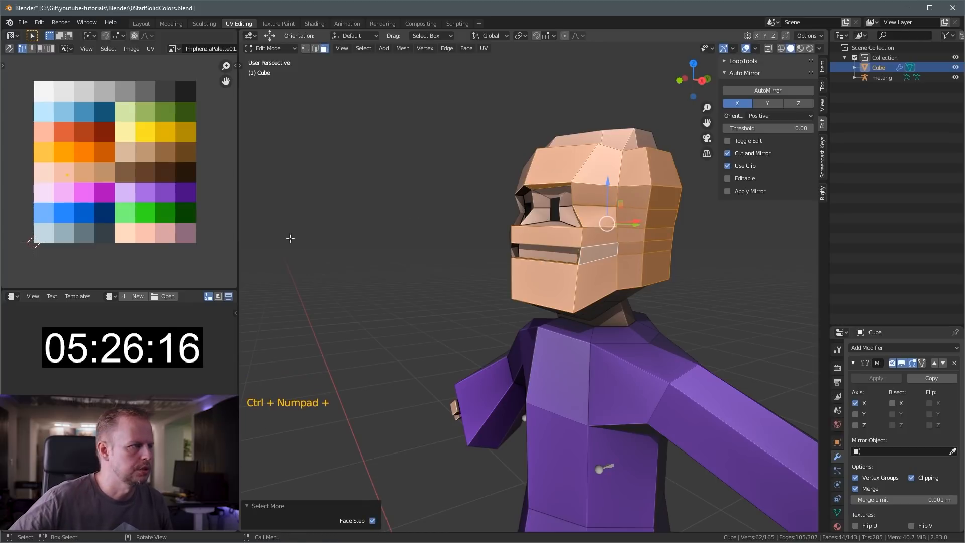
key(g)
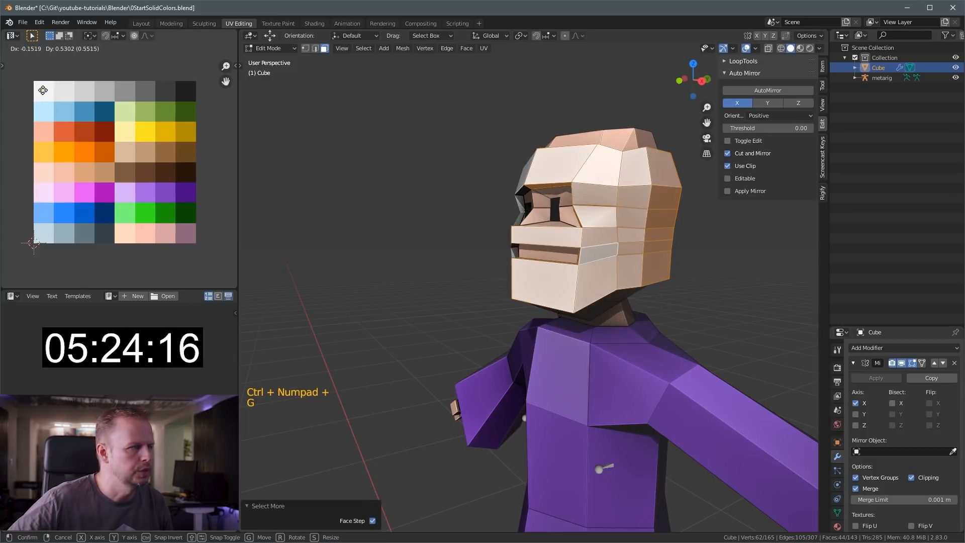
click(43, 89)
Reposition the beard's bottom face and pull its front lower edge about 0.027 m forward along Y.
scroll(431, 216, up, 3)
key(3)
middle_drag(430, 216, 571, 155)
scroll(591, 430, down, 2)
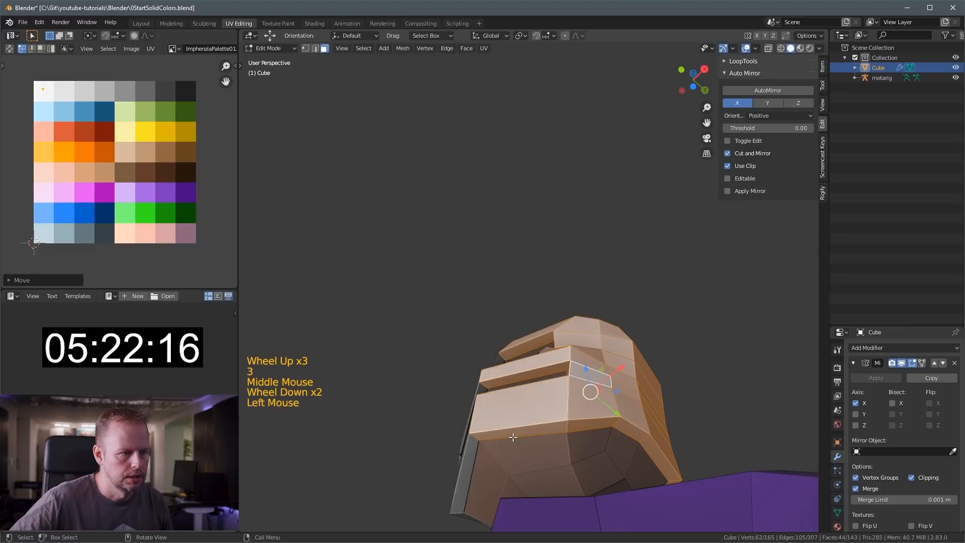
middle_drag(522, 440, 598, 458)
key(g)
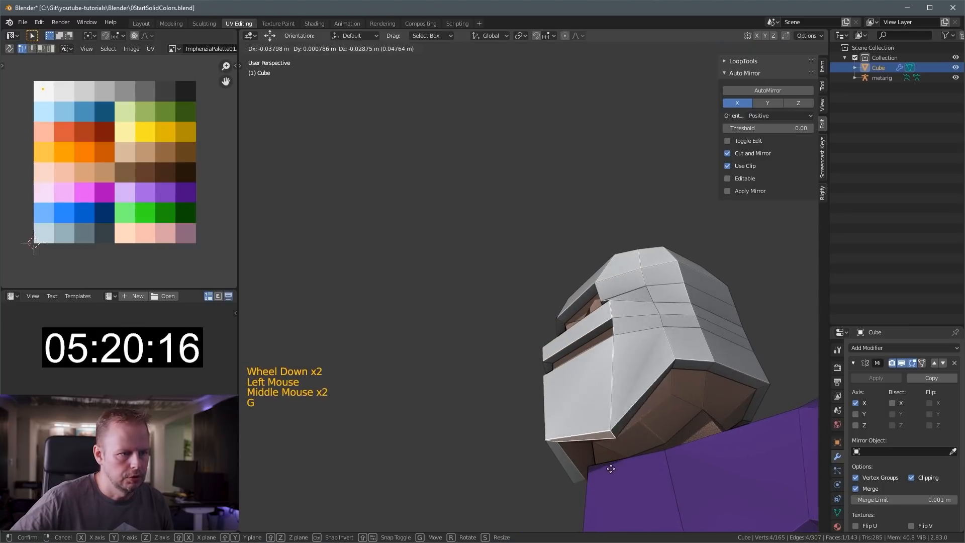
click(582, 421)
click(573, 405)
key(g)
click(555, 390)
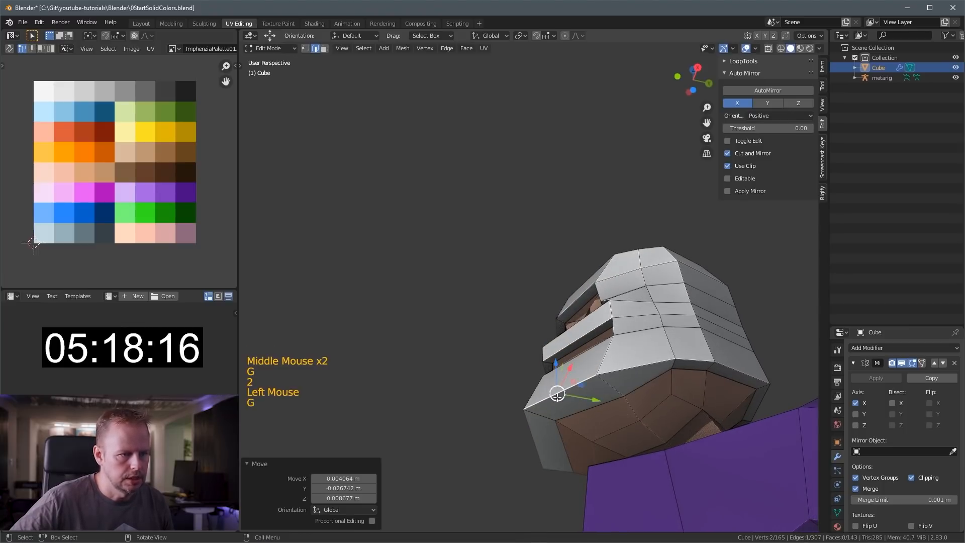
Extrude the beard's bottom downward, scale the new end narrower and move it into place.
middle_drag(555, 390, 625, 351)
key(g)
key(e)
click(687, 428)
scroll(629, 372, down, 5)
key(s)
click(624, 364)
key(g)
click(627, 336)
Extrude the beard once more into a small tip, position it and rotate the end face by -34.5°.
key(e)
key(s)
click(551, 345)
key(g)
click(620, 353)
key(r)
click(582, 279)
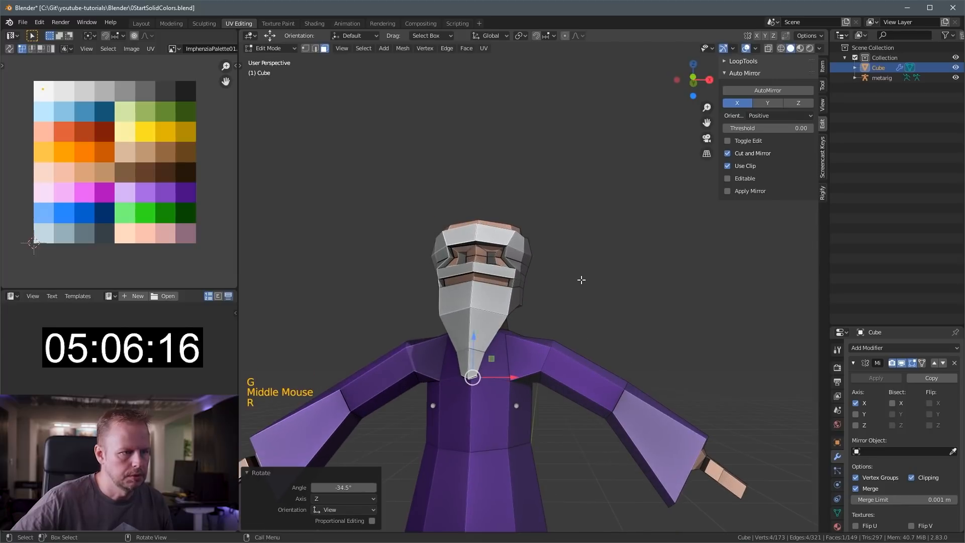
Reposition the beard tip and pull a lower back edge of the hair outward.
scroll(582, 279, up, 2)
middle_drag(581, 279, 528, 352)
key(g)
click(508, 282)
key(3)
key(2)
click(590, 279)
key(g)
click(616, 324)
Extrude the bottom face of the hair at the back of the head downward and reposition its new end.
key(3)
click(625, 310)
key(e)
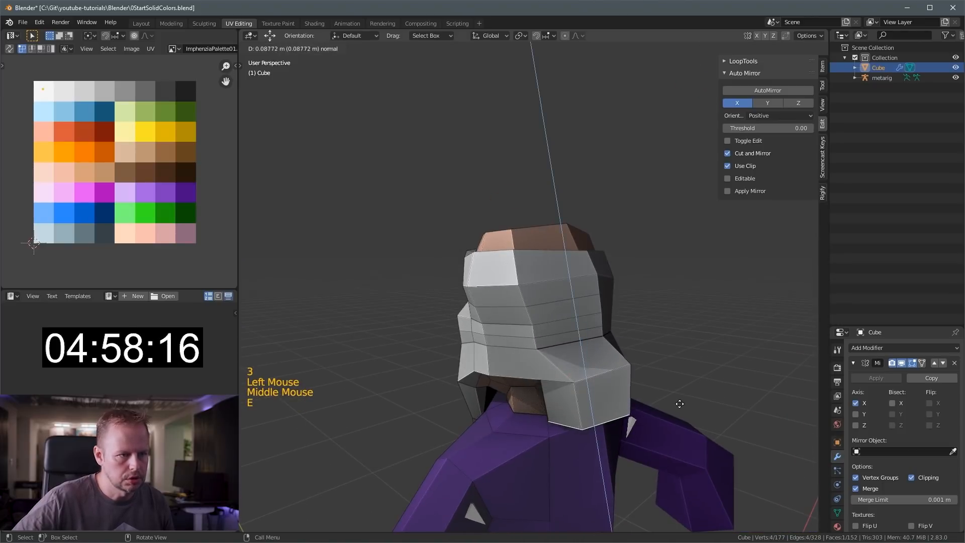
click(497, 382)
middle_drag(497, 382, 495, 388)
click(601, 370)
key(g)
mouse_move(601, 370)
middle_down()
mouse_move(556, 383)
mouse_move(520, 353)
mouse_move(610, 366)
middle_up()
click(545, 382)
click(485, 342)
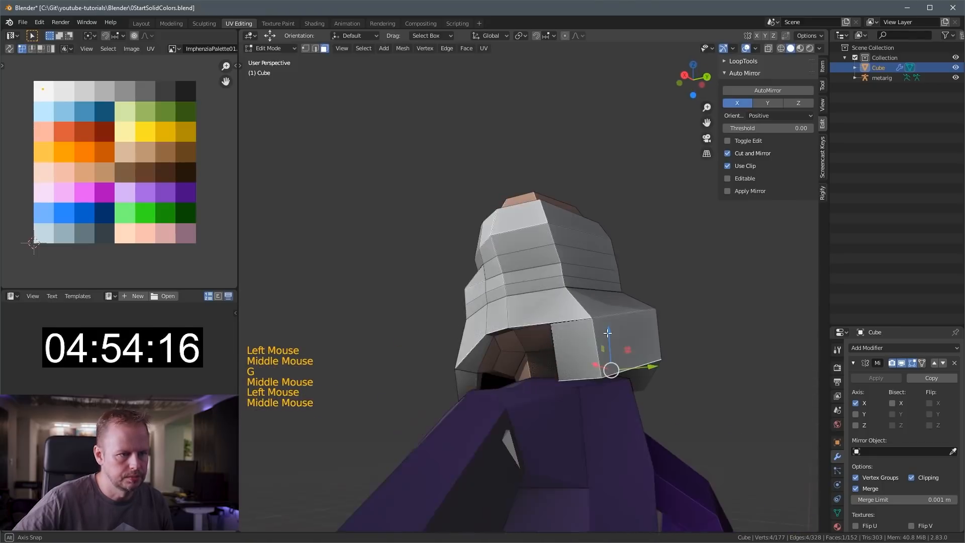
Rotate the end face of the extruded back hair by -13.8° and shift it slightly.
key(r)
click(676, 335)
key(g)
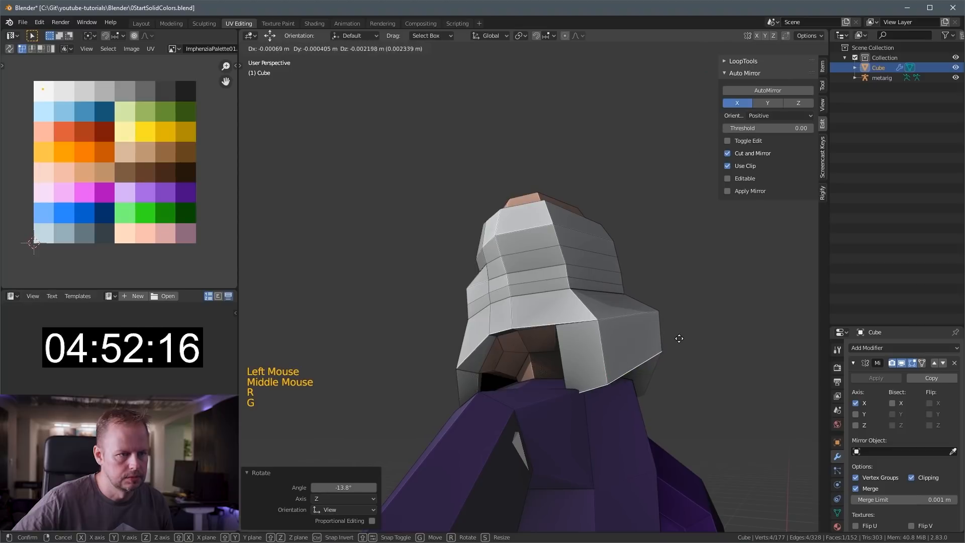
click(680, 336)
Extrude the back hair's end further downward and scale the new end face to 0.777.
key(e)
click(691, 386)
key(s)
click(685, 392)
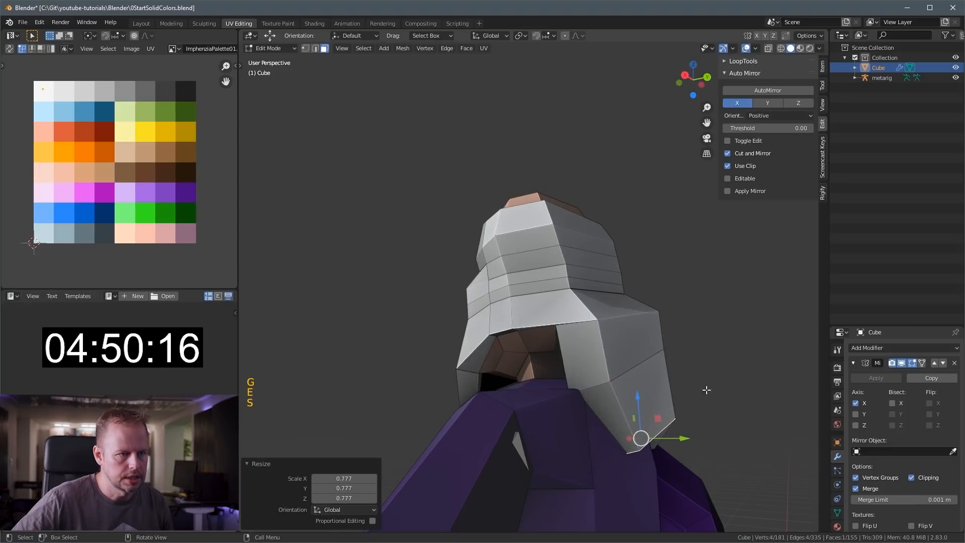
Pull the outer edge of the back hair's lower section outward and fine-tune the lower edge placement.
middle_drag(685, 392, 495, 352)
key(2)
click(483, 357)
key(g)
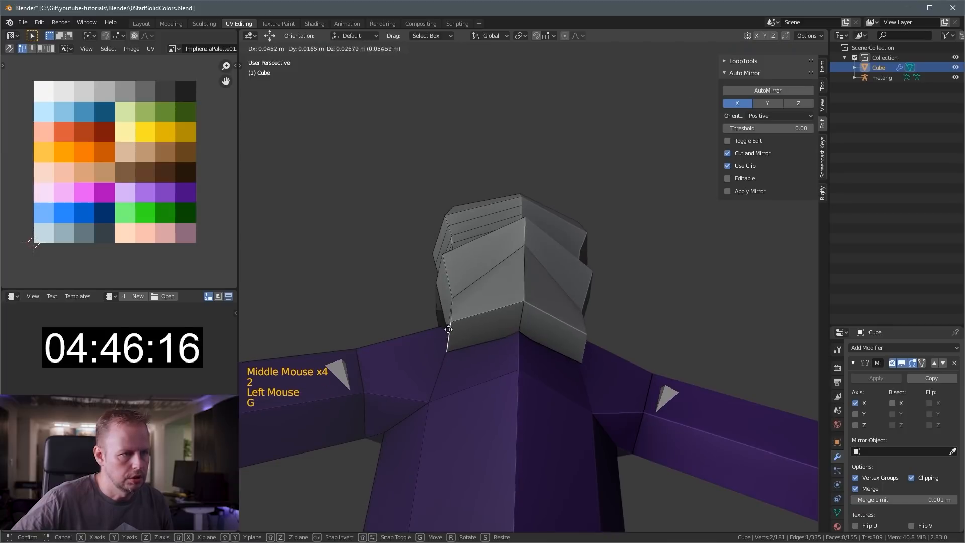
click(448, 329)
key(g)
click(518, 321)
middle_drag(518, 322, 554, 316)
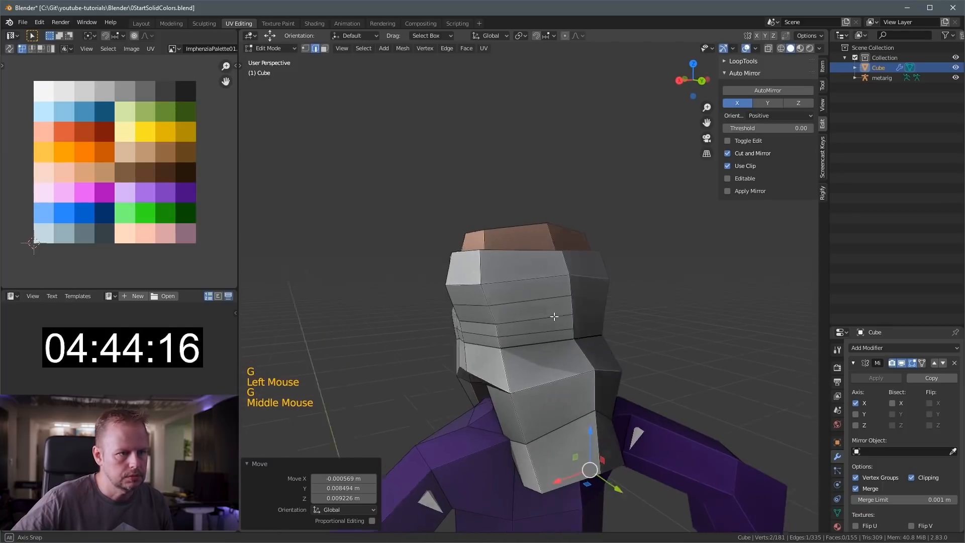
Select the chain of vertical edges on the back of the hair and pull it outward behind the head.
key(2)
click(567, 330)
ctrl+shift+click(565, 276)
middle_drag(566, 275, 626, 298)
key(g)
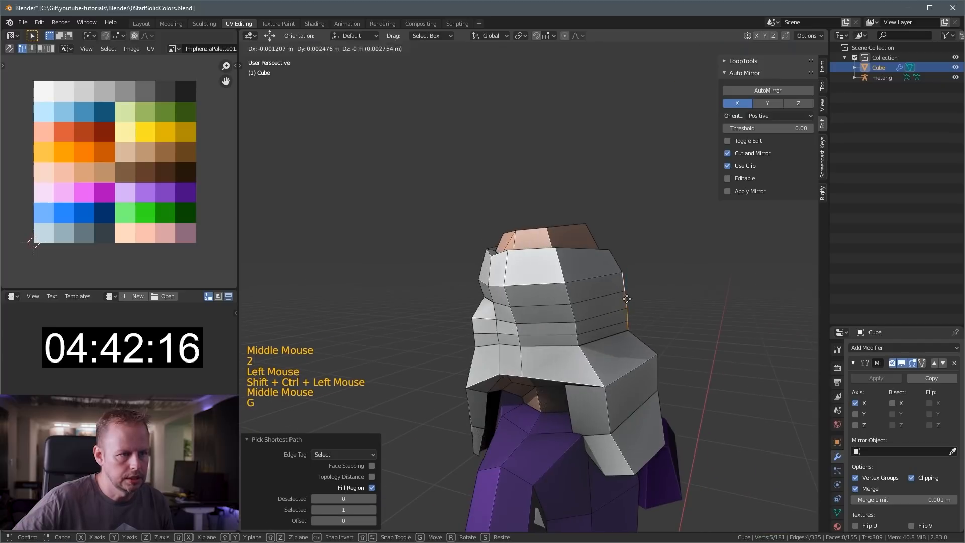
click(641, 304)
Select the vertical edge chain on the rear side of the hair and move it about 0.025 m back along Y.
key(a)
key(a)
key(a)
alt+shift+super+click(569, 296)
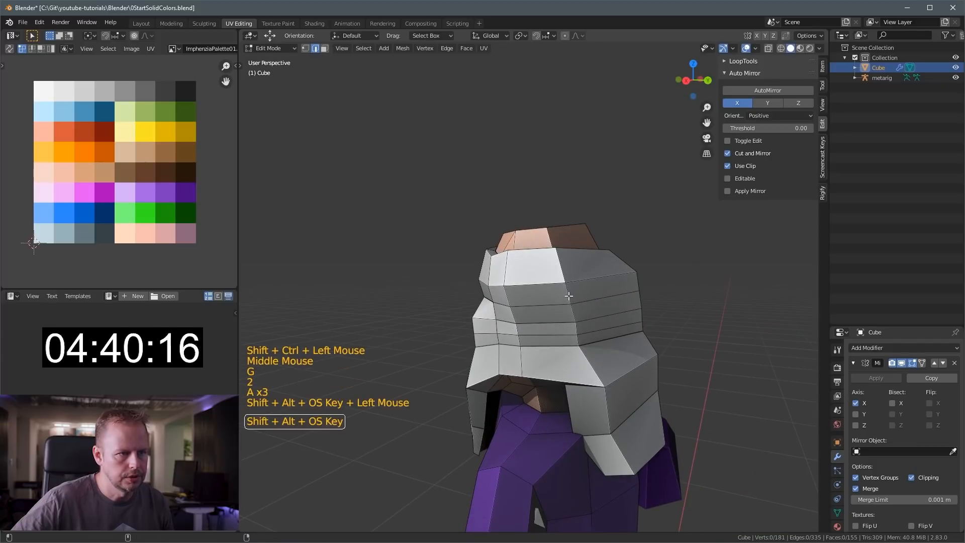
ctrl+shift+click(582, 352)
middle_drag(582, 351, 592, 300)
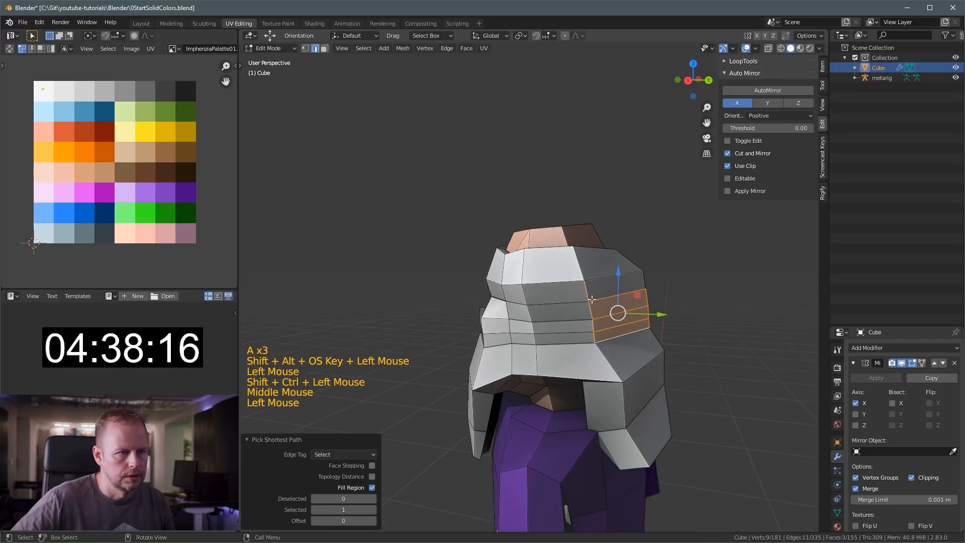
click(581, 289)
ctrl+shift+click(590, 330)
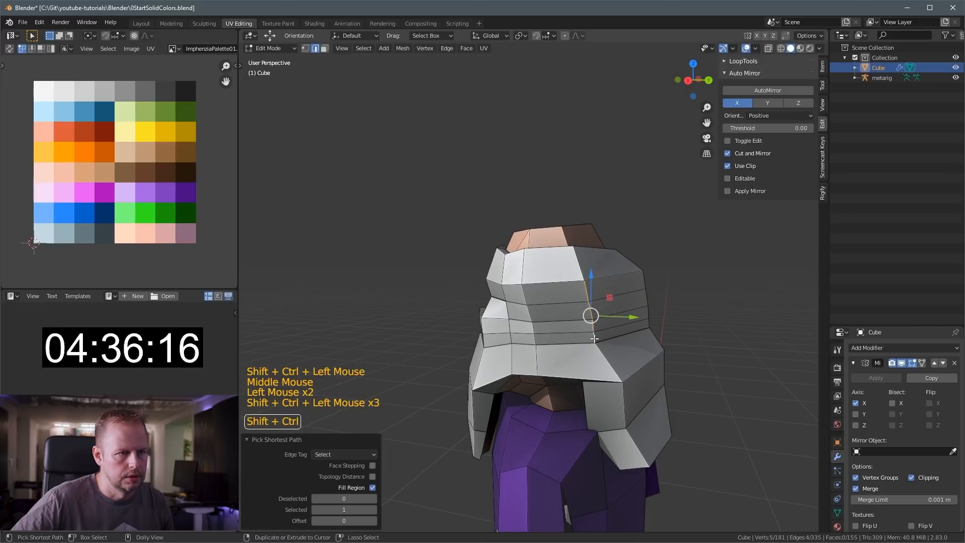
key(g)
middle_drag(594, 339, 645, 309)
click(643, 310)
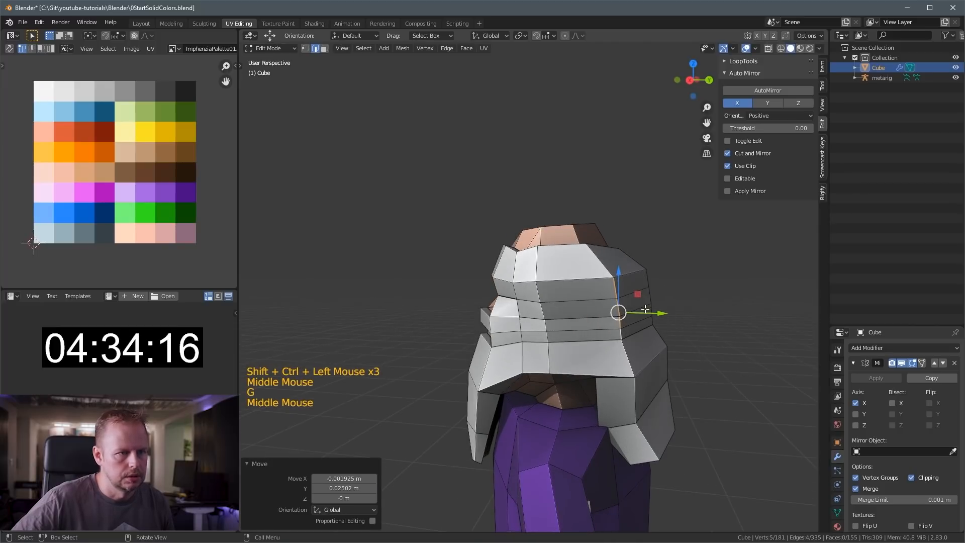
Reposition a horizontal edge on the back of the hair and adjust the neighbouring face.
key(2)
click(647, 313)
key(g)
click(639, 330)
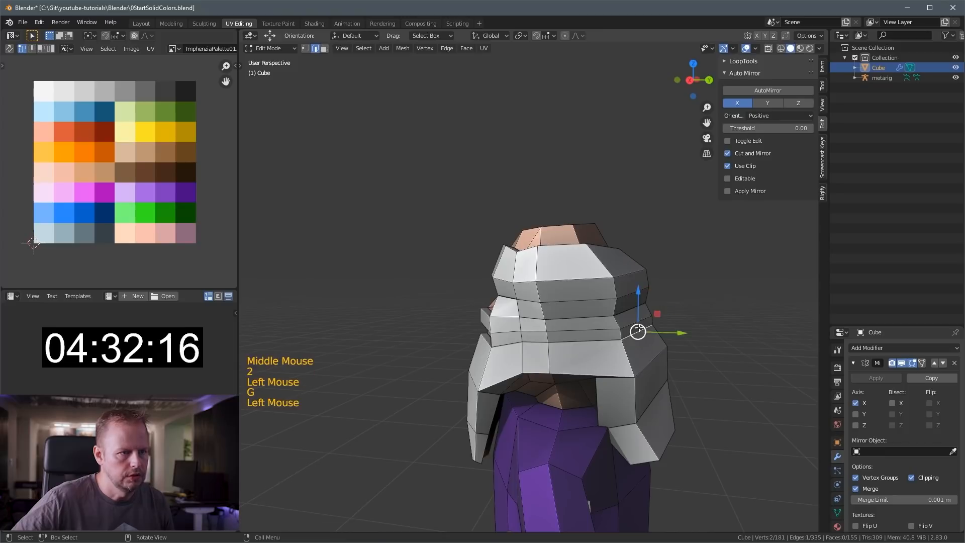
key(3)
middle_drag(638, 331, 634, 304)
click(635, 309)
key(g)
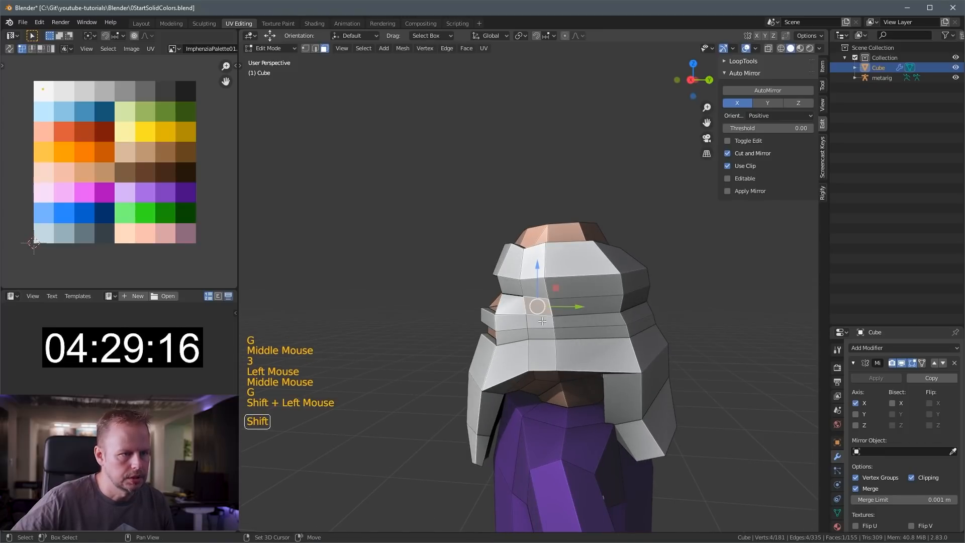
Select the two stacked faces at the ear position and move them backward, finishing with about 0.009 m along Y.
shift+click(542, 321)
key(g)
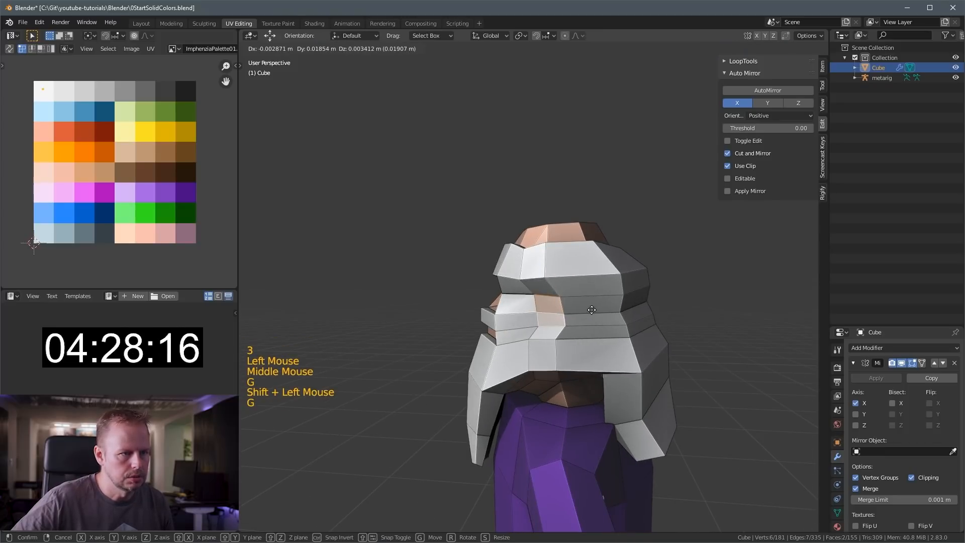
click(592, 310)
middle_drag(591, 310, 570, 319)
drag(570, 318, 569, 327)
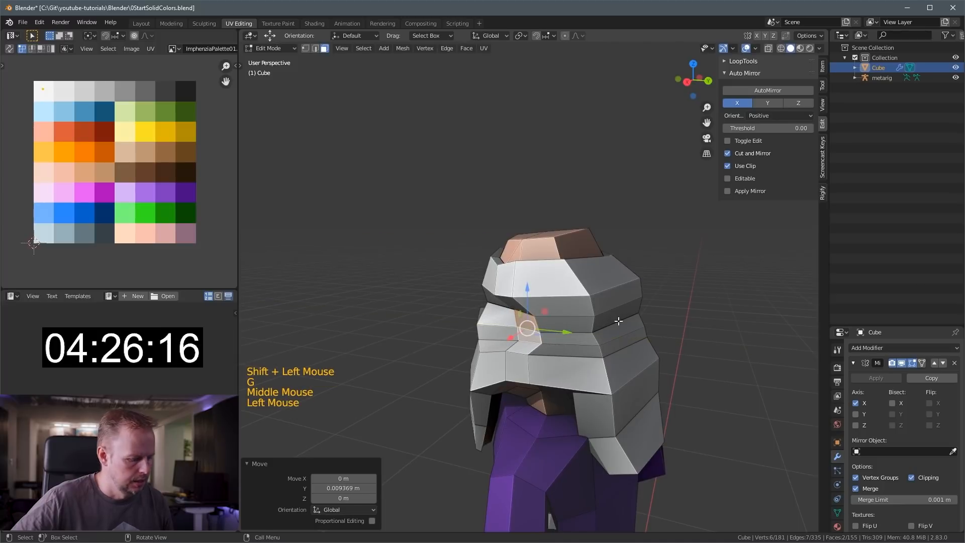
Inset the two ear faces by about 0.0095 m and extrude them outward into an ear.
key(i)
click(617, 321)
middle_drag(617, 321, 653, 316)
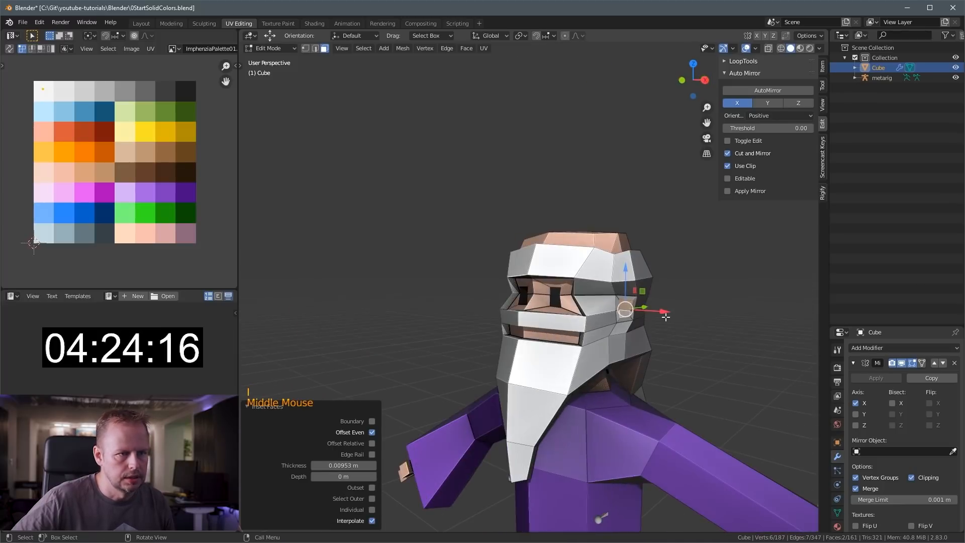
key(e)
click(685, 317)
Grow the selection to the whole ear and recolour it with the palette's skin tone.
key(ctrl+KP_Add)
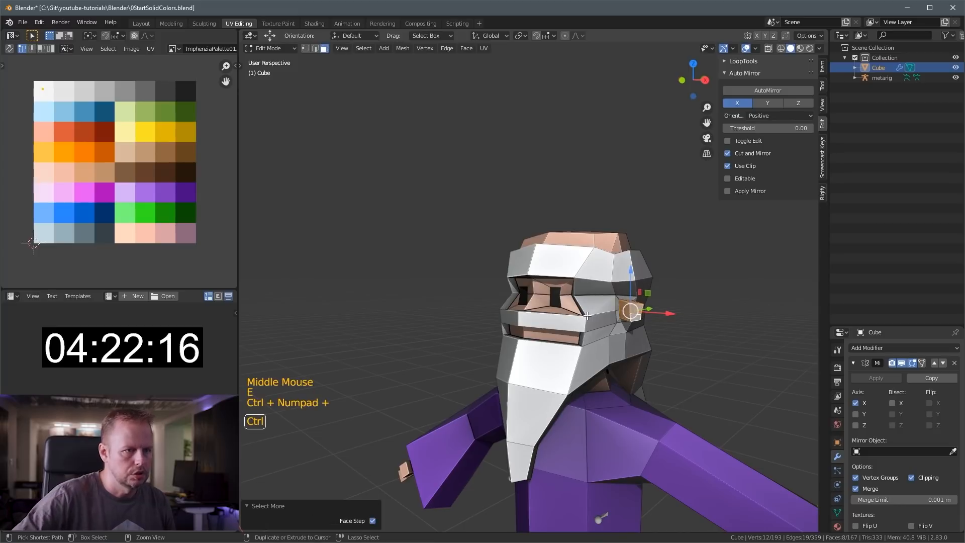
key(g)
click(34, 243)
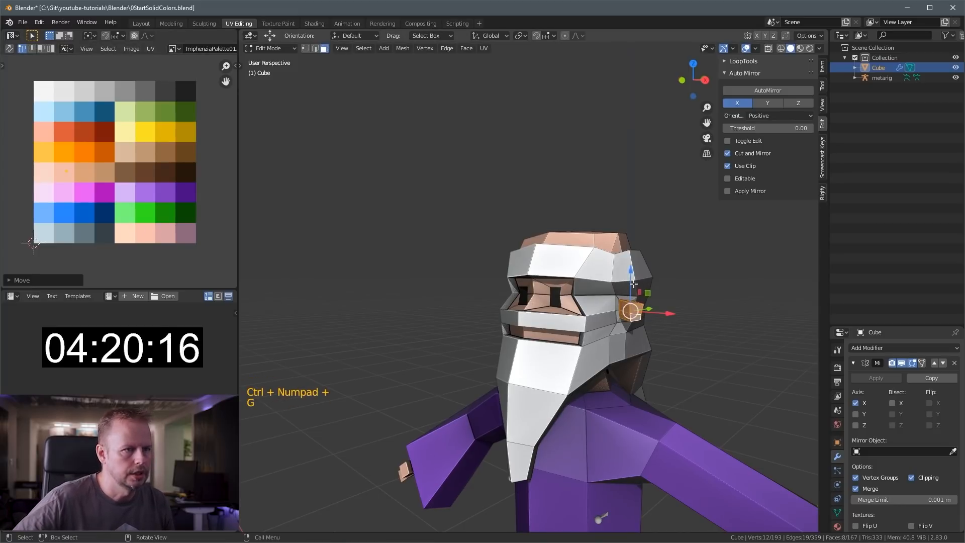
middle_drag(603, 292, 666, 280)
key(3)
click(584, 257)
click(584, 258)
shift+click(595, 256)
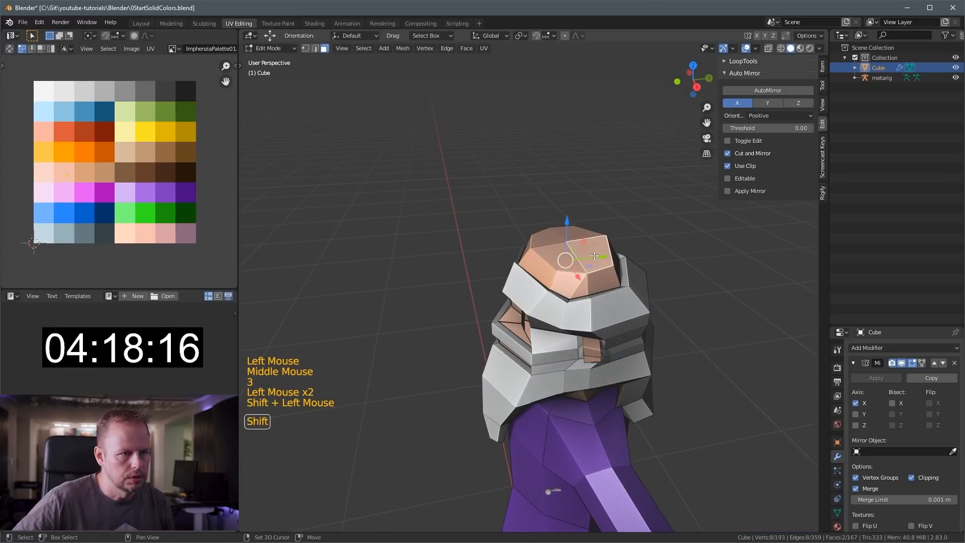
Set snapping to Vertex and snap the scalp's lower side vertex onto the neighbouring corner of the hair band.
middle_drag(636, 284, 567, 295)
scroll(619, 290, up, 1)
click(567, 296)
key(g)
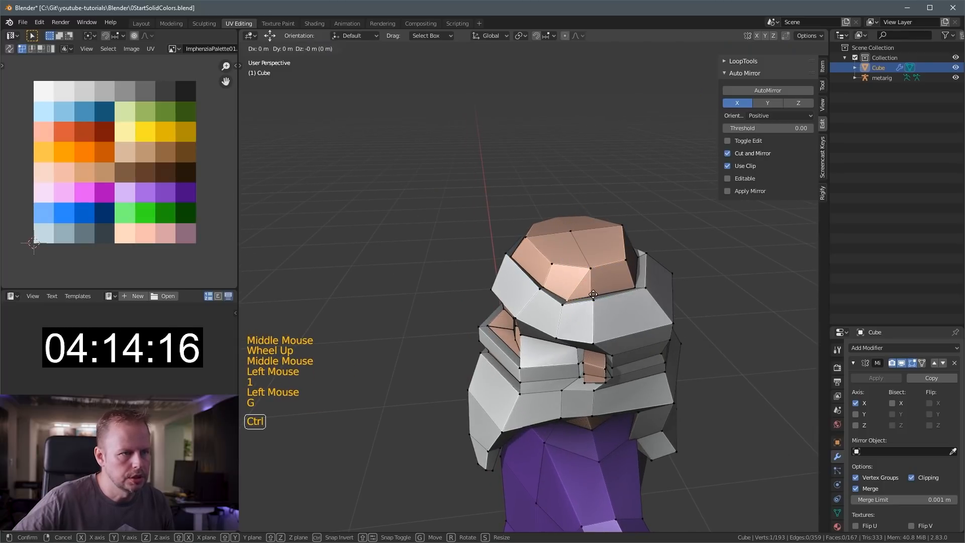
right_click(594, 295)
click(553, 41)
click(547, 84)
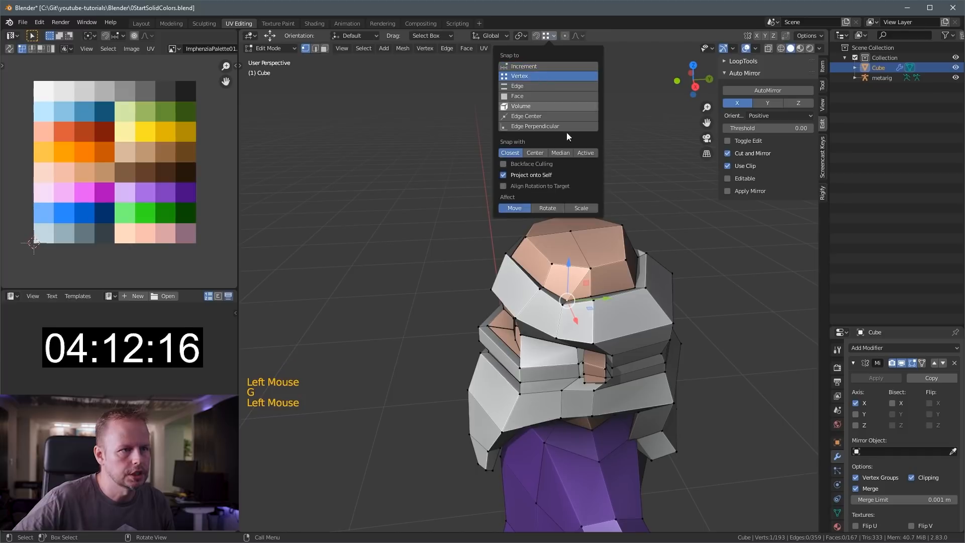
key(g)
click(588, 294)
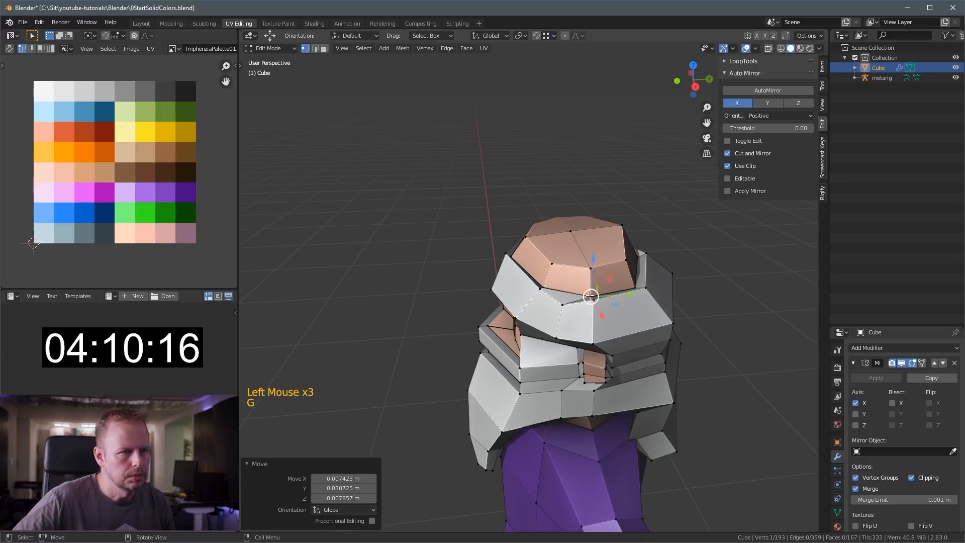
Select the scalp's top faces, grow the selection to the surrounding faces and raise them about 0.003 m along Z.
key(3)
middle_drag(588, 294, 631, 308)
click(548, 251)
shift+click(599, 247)
key(ctrl+KP_Add)
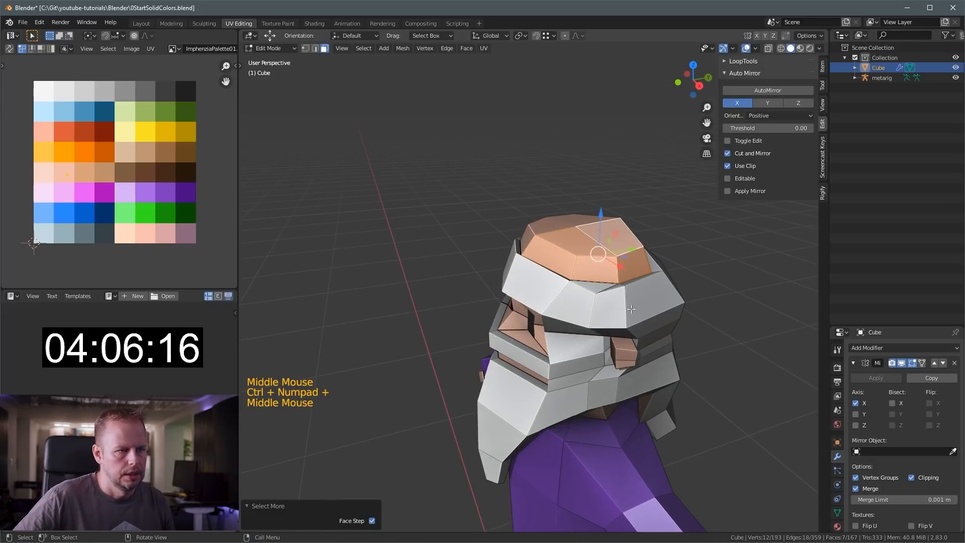
drag(602, 213, 603, 211)
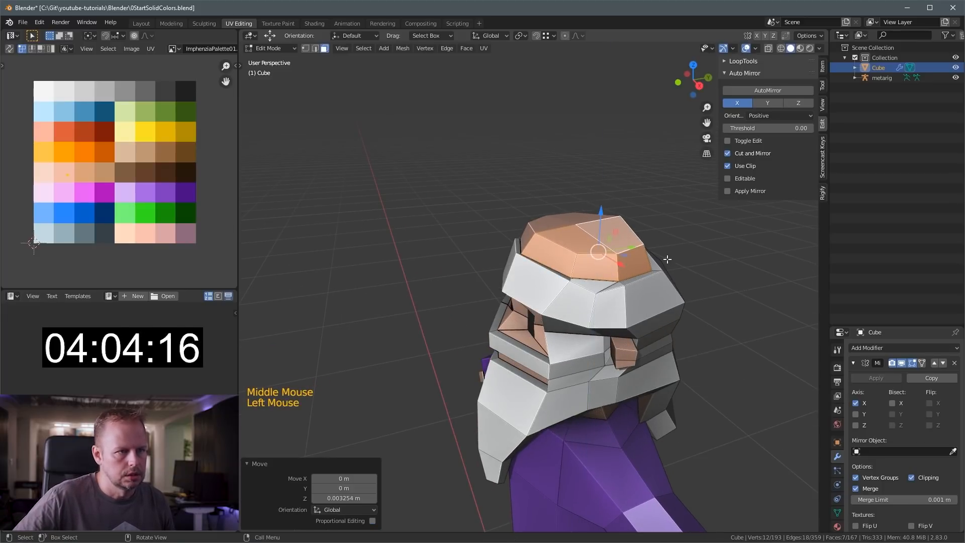
Extrude the scalp faces about 0.0123 m, scaled by 1.825 to form a hat brim, and colour them purple from the palette.
key(e)
key(s)
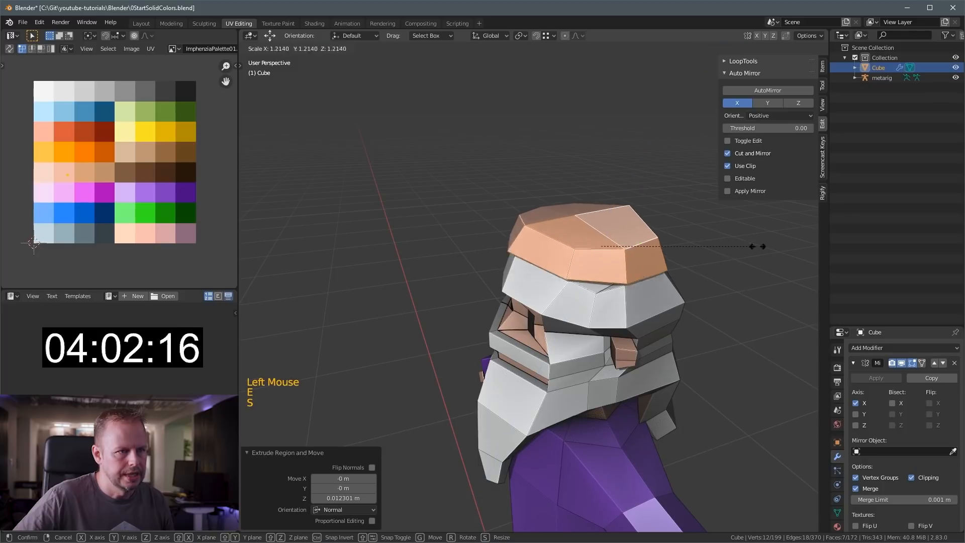
click(247, 243)
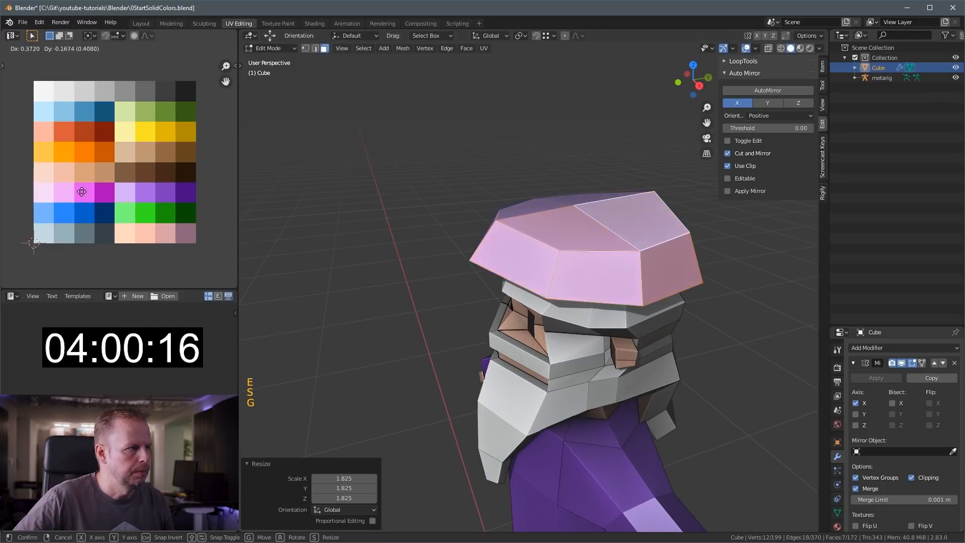
click(109, 177)
scroll(533, 245, down, 2)
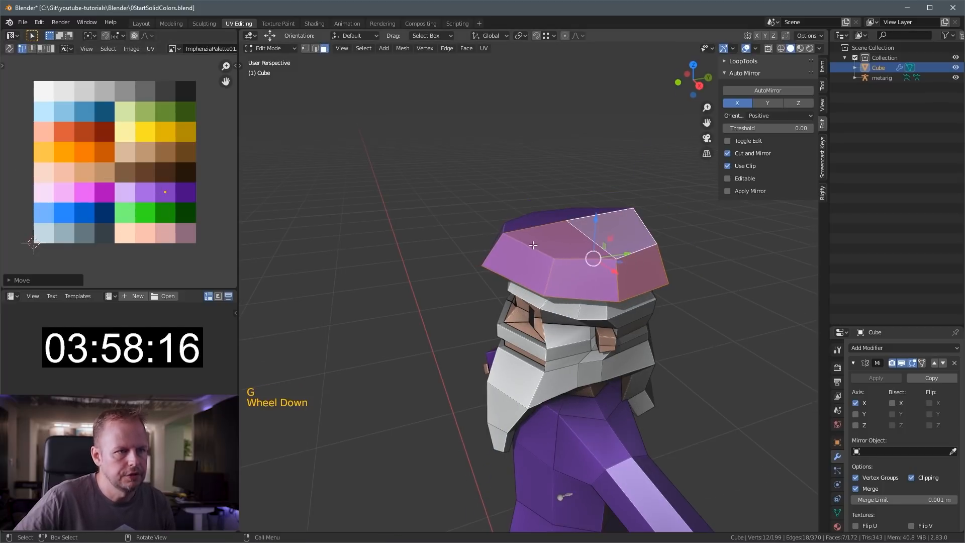
Reposition a corner vertex on the upper part of the purple hat.
middle_drag(533, 244, 571, 216)
key(2)
click(554, 287)
key(1)
click(620, 242)
key(g)
click(625, 241)
Scale the hat's two top faces, then grow the selection and scale the surrounding brim faces as well.
key(3)
middle_drag(625, 242, 564, 221)
click(637, 249)
shift+click(611, 237)
key(s)
click(636, 235)
key(ctrl+KP_Add)
key(s)
click(583, 236)
Extrude the hat's top faces upward about 0.066 m and scale the new top to 0.643.
click(557, 223)
shift+click(565, 216)
key(e)
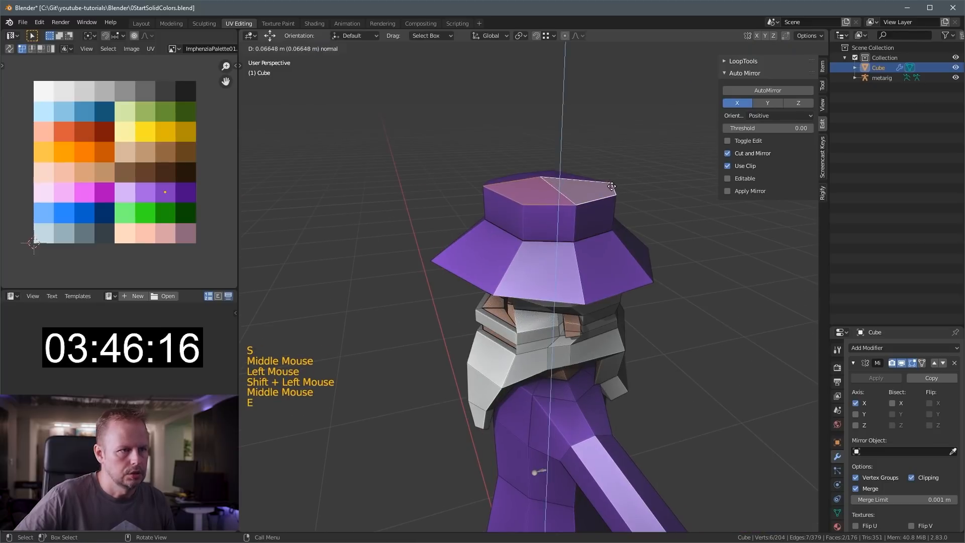
key(s)
click(595, 185)
middle_drag(595, 185, 583, 194)
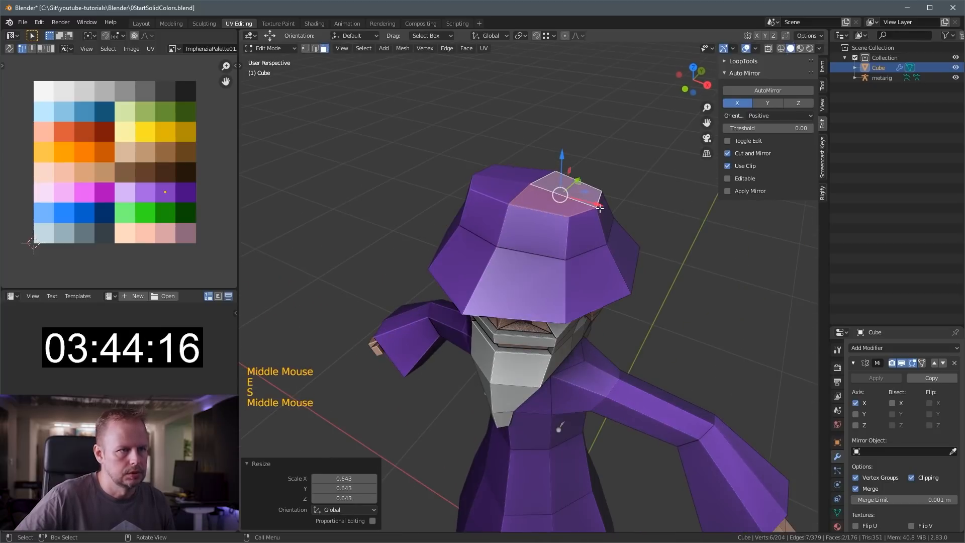
Extrude the hat's top another 0.062 m and tilt the new end faces.
key(e)
click(588, 170)
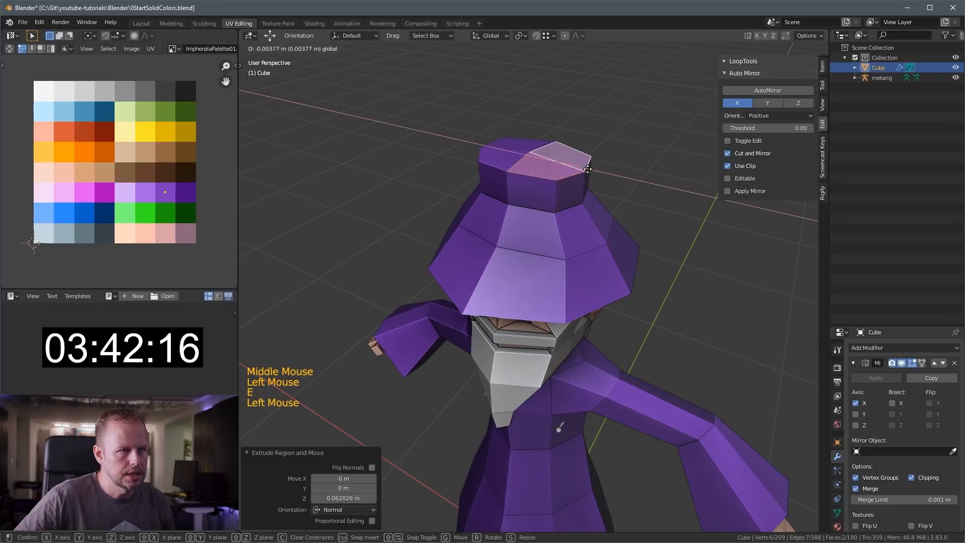
middle_drag(578, 170, 553, 309)
key(r)
click(620, 163)
Shift the tilted end of the hat and scale it narrower.
key(g)
click(628, 162)
key(s)
click(616, 186)
Extrude the hat's end again, scale it to 0.51 and shift it about -0.015 m along X.
scroll(544, 290, up, 1)
key(e)
key(s)
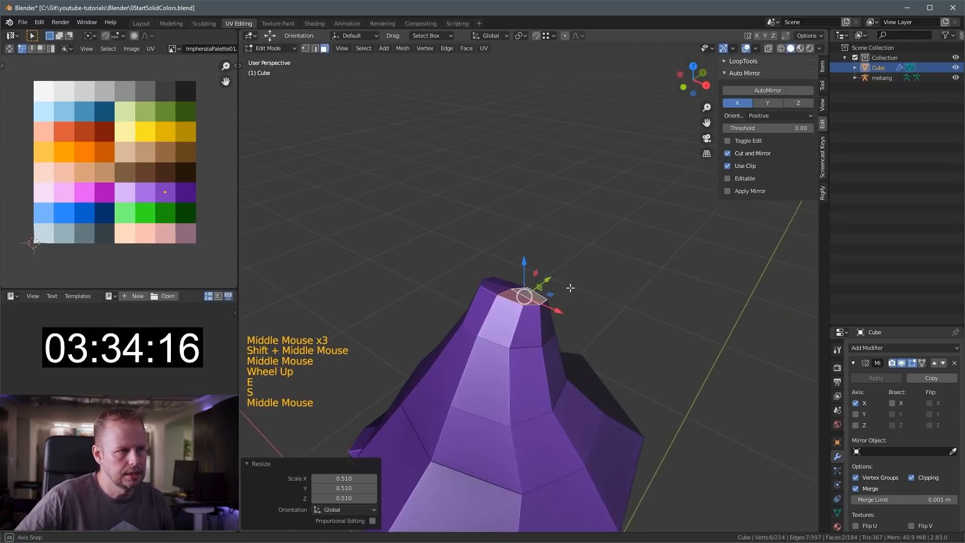
click(553, 312)
click(578, 313)
Rotate the narrow end of the hat so it leans backward and reposition it from the side.
scroll(540, 261, down, 2)
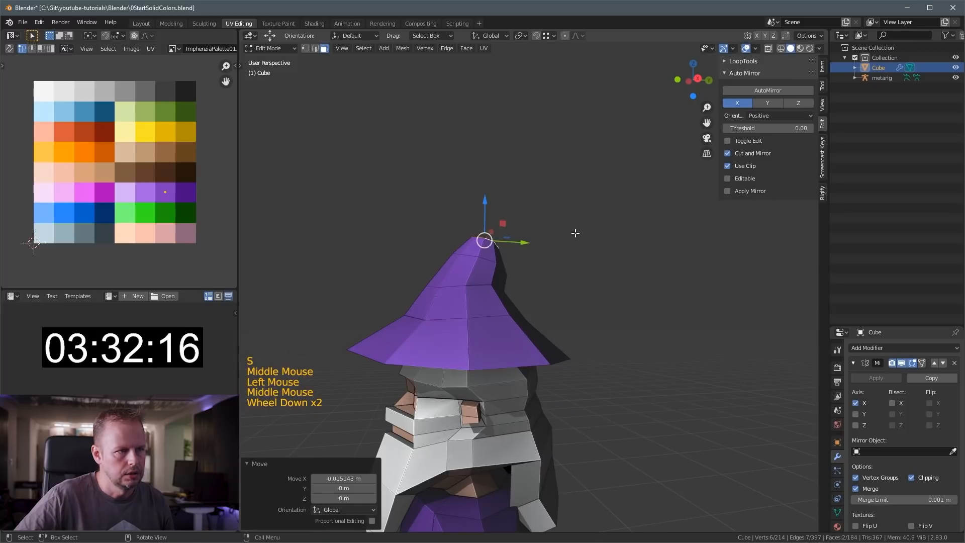
key(r)
click(583, 263)
key(g)
click(602, 263)
Extrude the hat's end about 0.127 m into a long tip, then taper and reposition its end face.
key(e)
click(635, 230)
key(s)
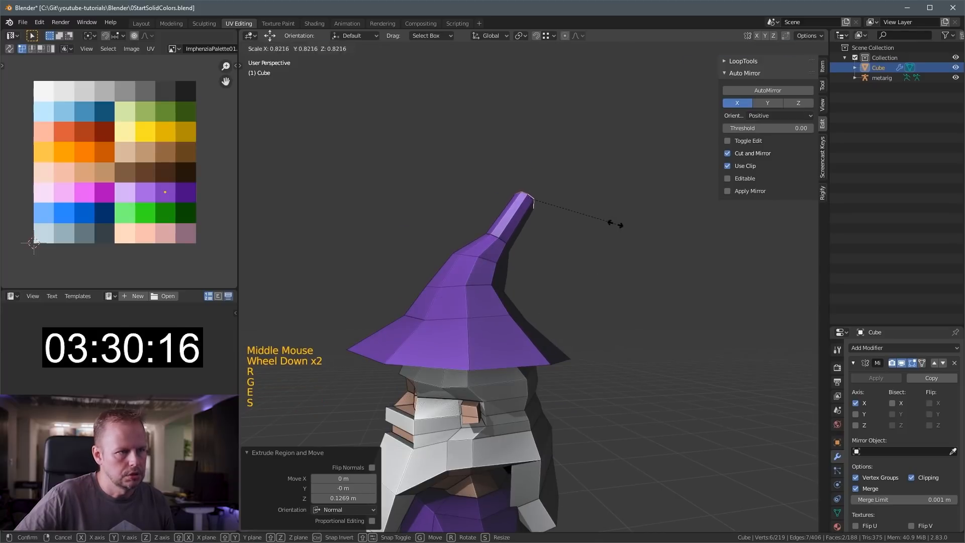
click(598, 222)
key(g)
click(603, 240)
Rotate the hat's end face about 17.6° and shift it about -0.022 m along X.
key(r)
middle_drag(601, 233, 628, 298)
click(610, 263)
key(r)
click(605, 271)
click(595, 287)
drag(595, 288, 593, 286)
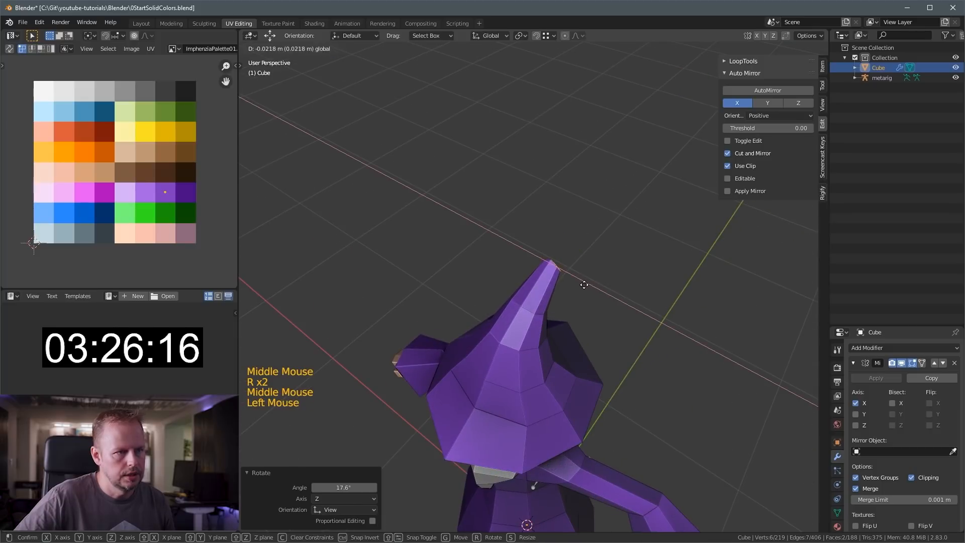
Extrude the hat's end once more, scale the new end smaller and reposition it to finish the bent tip.
mouse_move(593, 287)
middle_down()
mouse_move(604, 266)
mouse_move(586, 237)
mouse_move(603, 284)
middle_up()
key(e)
key(s)
click(564, 223)
drag(603, 284, 597, 279)
middle_drag(597, 279, 533, 344)
key(g)
Select the ring of faces just above the hat's brim and inset it by 0.016 m.
key(3)
key(3)
key(3)
key(a)
key(a)
key(a)
key(a)
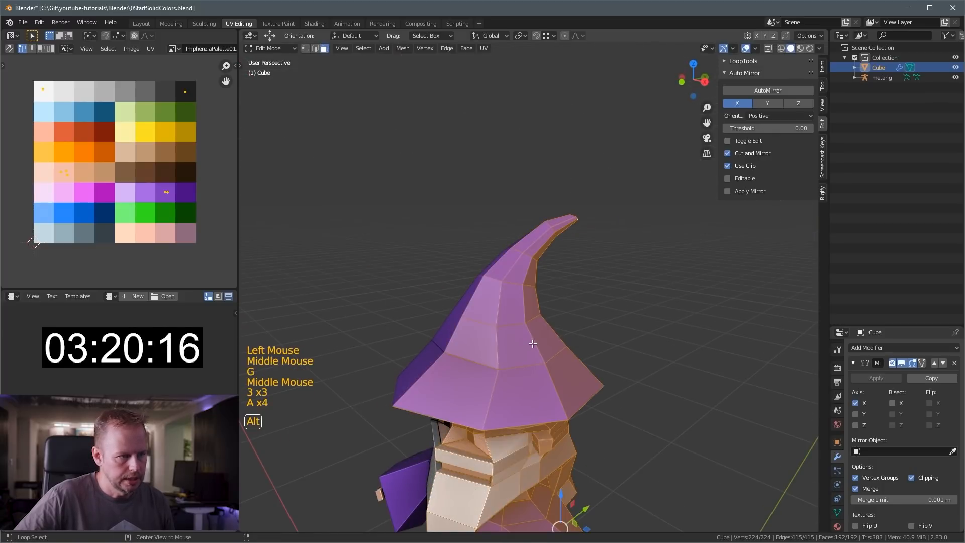
key(a)
key(a)
key(a)
alt+click(534, 346)
middle_drag(534, 346, 650, 319)
key(i)
click(633, 310)
Extrude the inset ring along its normals as a hat band and move its UVs to the near-black palette swatch.
key(alt+e)
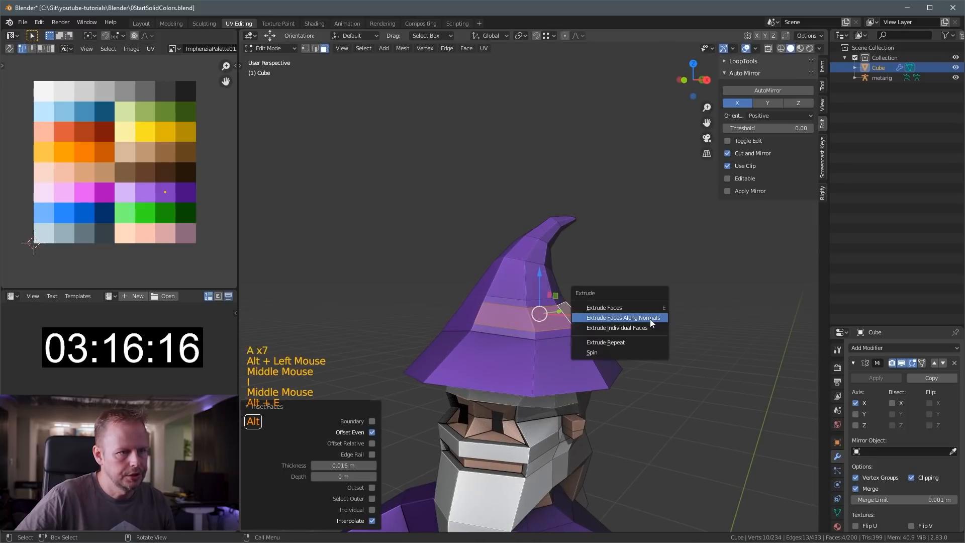
click(650, 316)
click(652, 313)
drag(542, 271, 547, 276)
key(ctrl+KP_Add)
key(g)
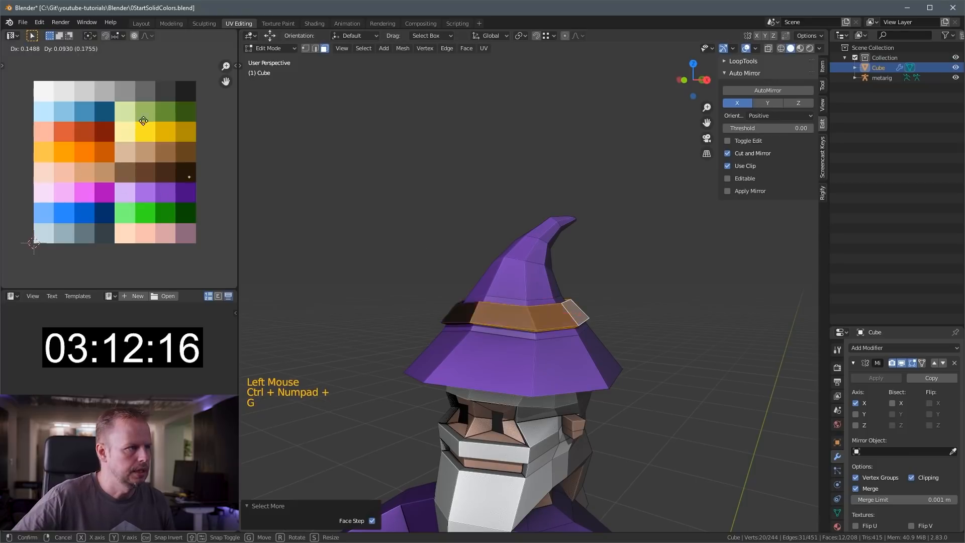
click(135, 50)
Inset the two faces on the robe's underside and scale the inset faces to 0.443.
scroll(533, 282, down, 4)
middle_drag(533, 281, 557, 300)
middle_drag(558, 429, 586, 329)
click(564, 345)
shift+click(566, 345)
key(i)
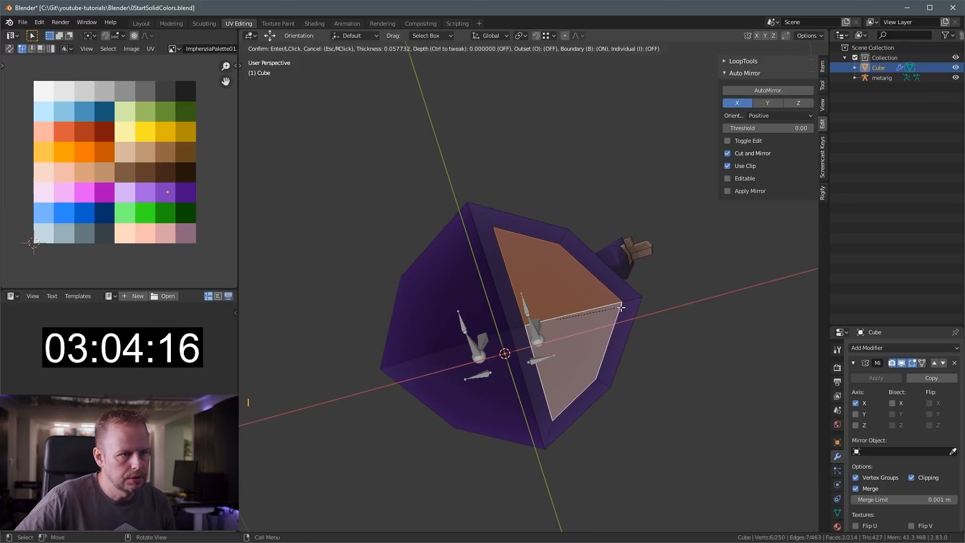
click(622, 308)
key(1)
key(ctrl+z)
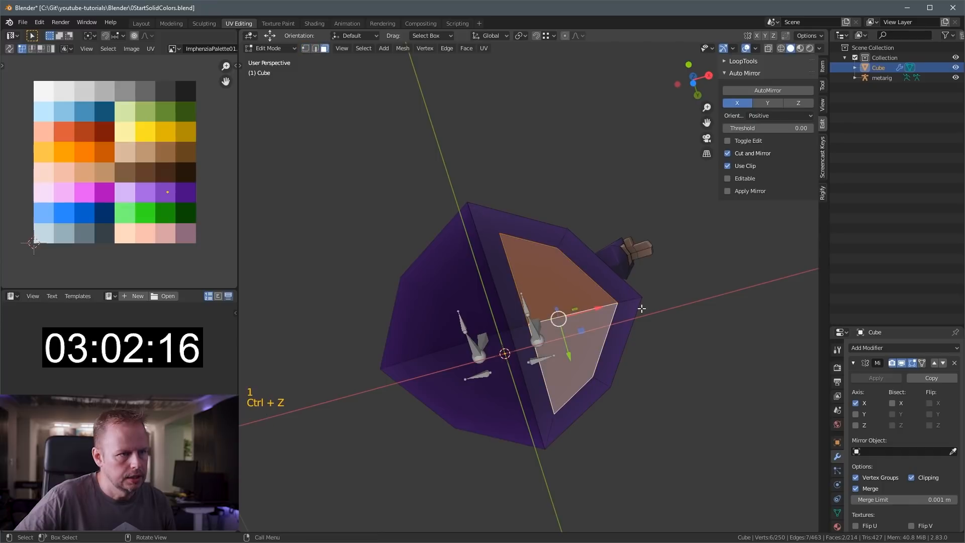
key(s)
Slide and move individual vertices of the inset faces to form a narrow leg outline under the robe.
key(1)
click(605, 310)
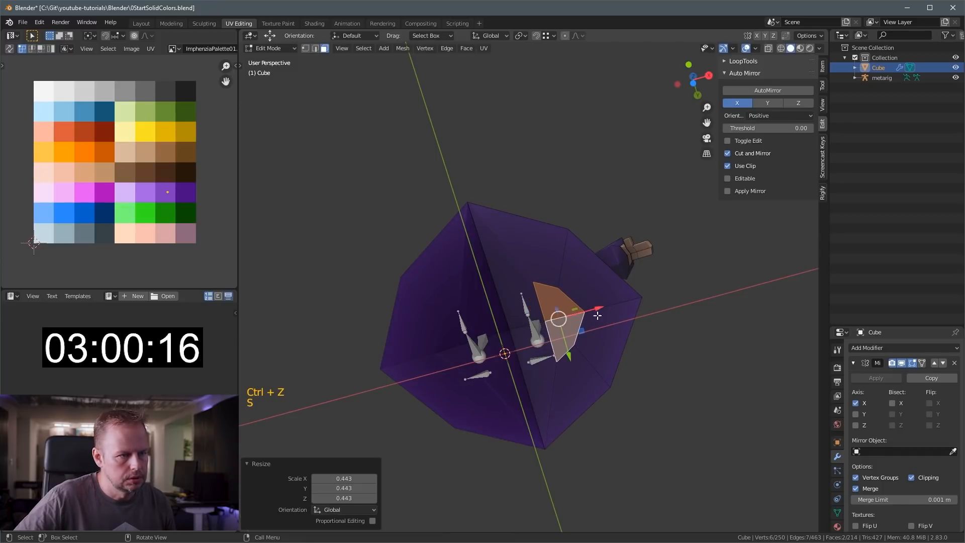
key(g)
key(g)
click(617, 311)
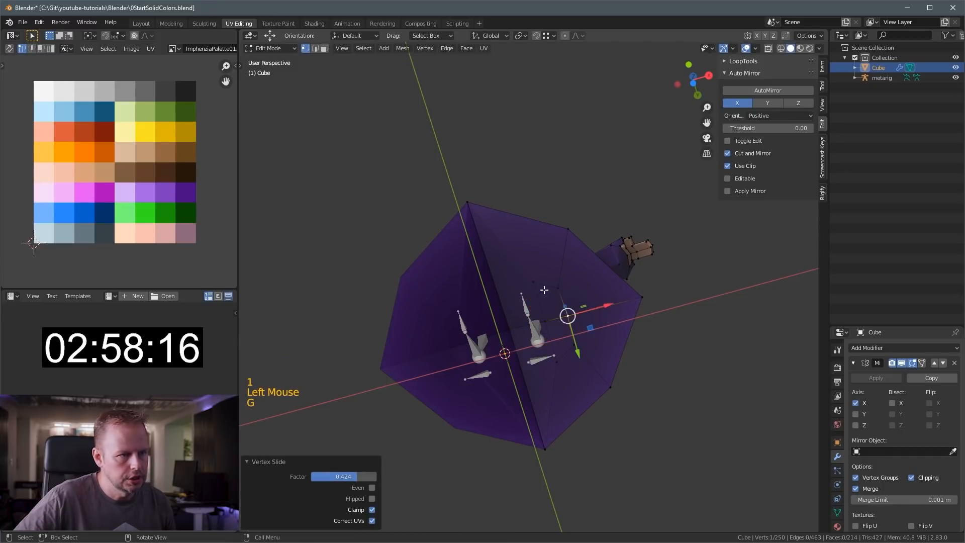
key(g)
key(g)
click(565, 375)
key(g)
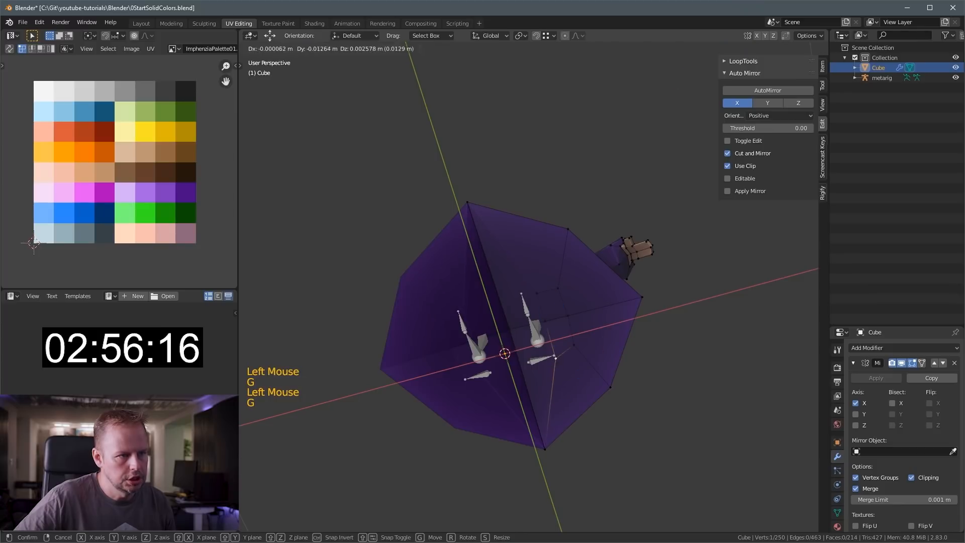
click(556, 358)
Select the two leg-outline faces and shift them about -0.068 m along X over the leg bones.
key(3)
click(555, 362)
shift+click(557, 339)
middle_drag(557, 339, 589, 395)
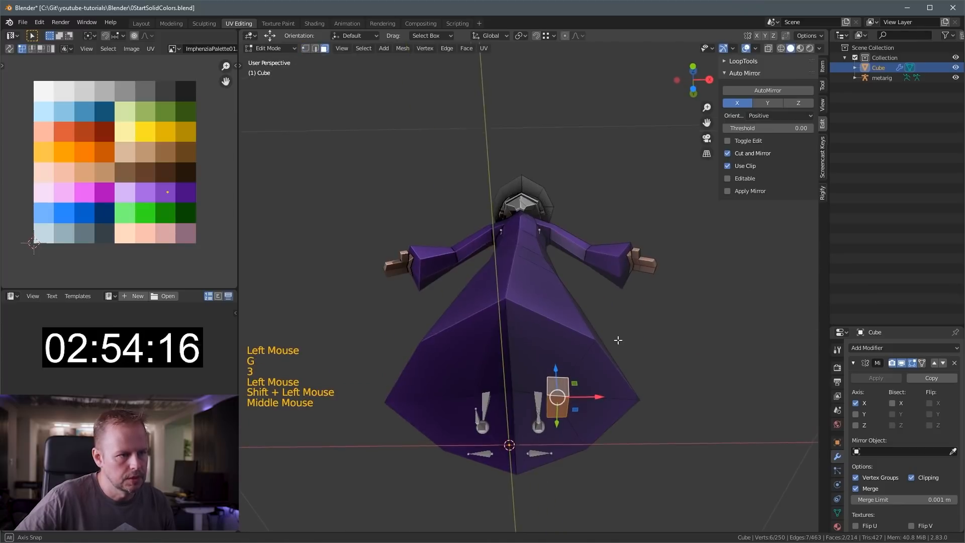
key(KP_7)
key(KP_8)
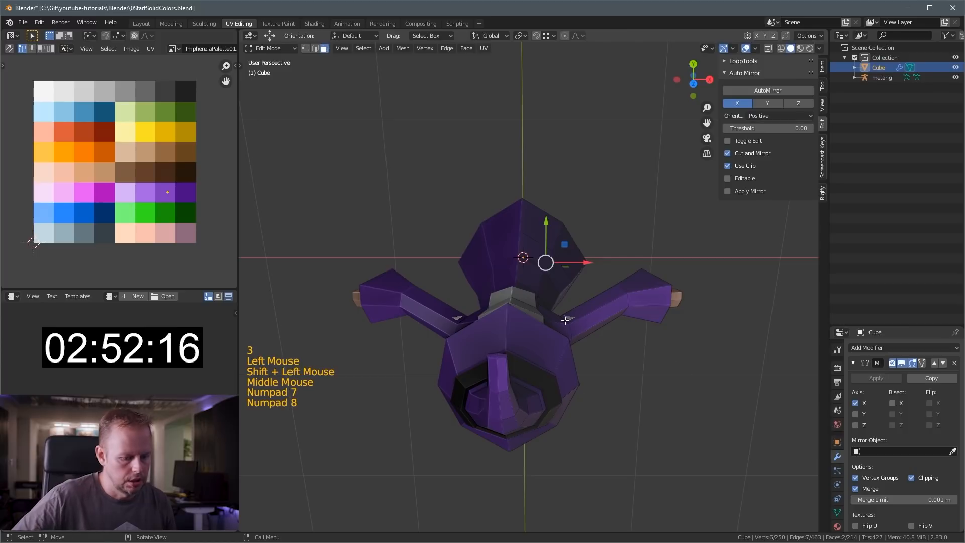
key(KP_1)
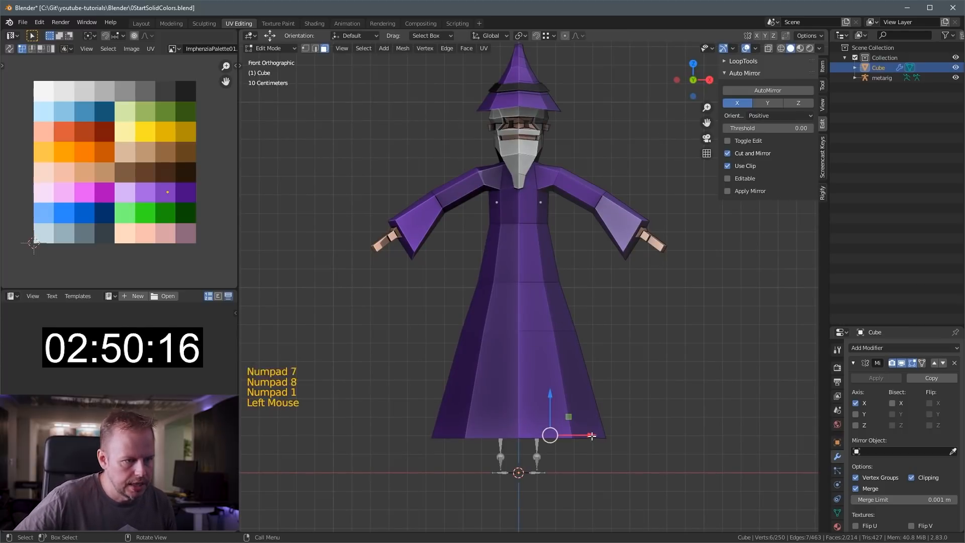
drag(592, 435, 579, 435)
Extrude the leg faces downward twice, about 0.1 m each, to reach the ground.
key(e)
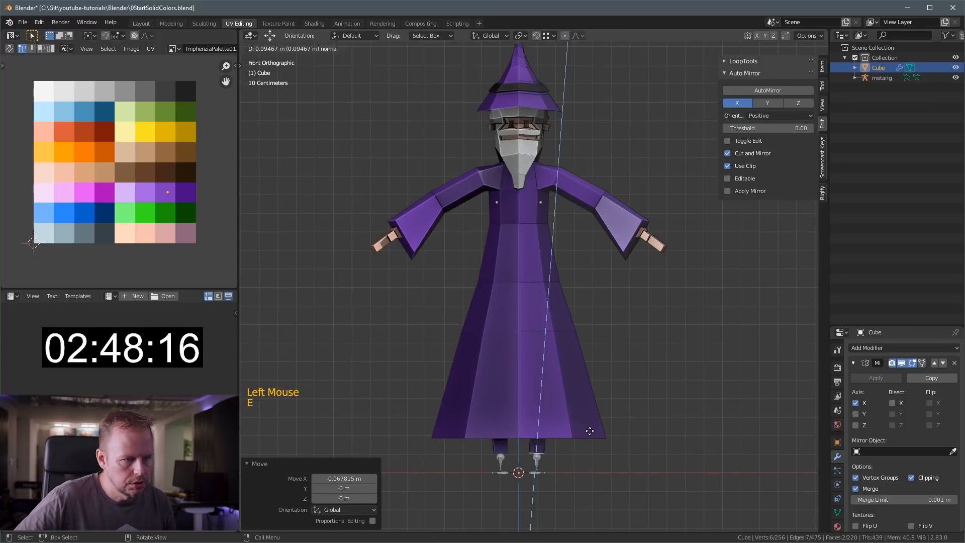
click(589, 431)
key(e)
key(e)
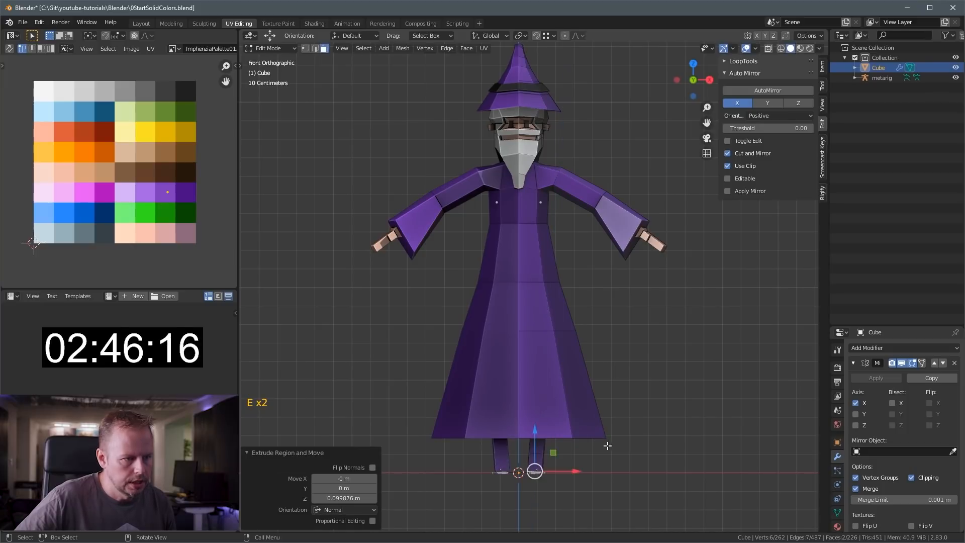
drag(579, 469, 580, 469)
scroll(551, 459, up, 3)
Extrude the front face of the lower leg into a foot and lower the toe's upper edge about 0.057 m.
middle_drag(580, 469, 499, 186)
key(3)
click(475, 329)
middle_drag(475, 329, 601, 319)
key(e)
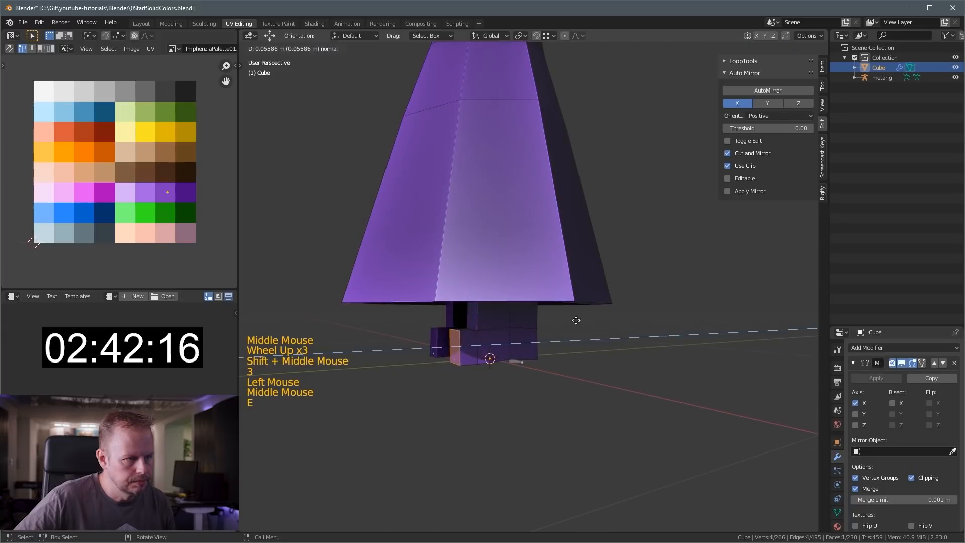
click(556, 329)
key(2)
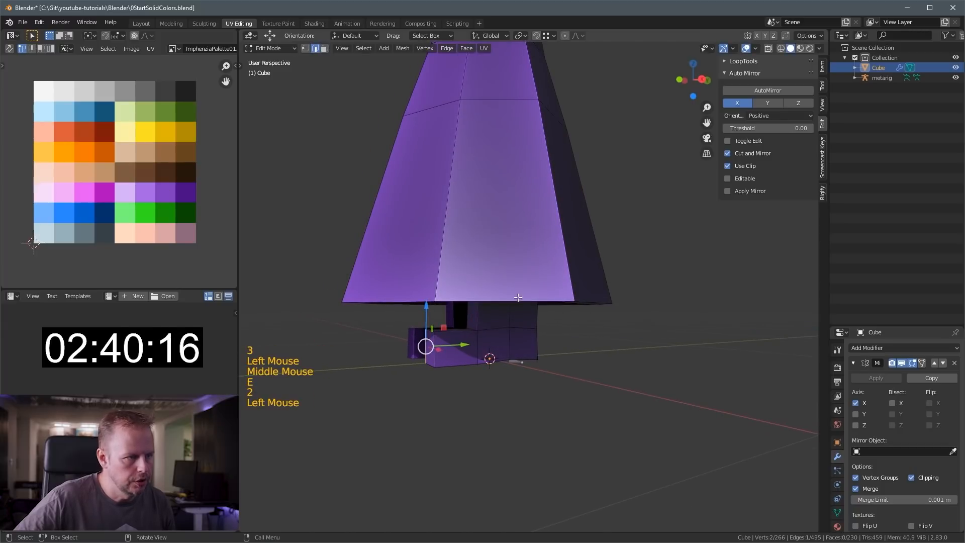
key(g)
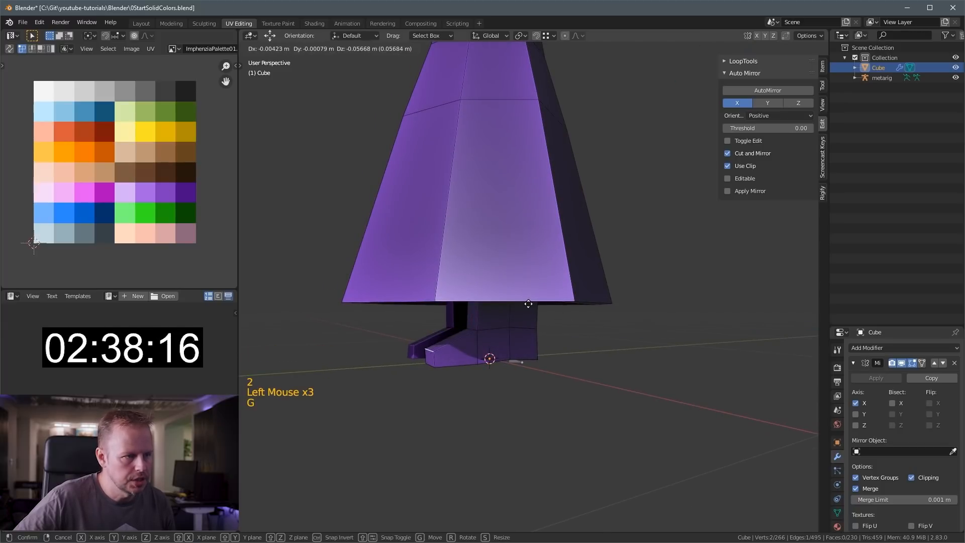
Select the two sole faces under the leg and scale them to 1.304 along X.
key(3)
middle_drag(528, 301, 485, 264)
click(511, 339)
shift+click(485, 264)
key(s)
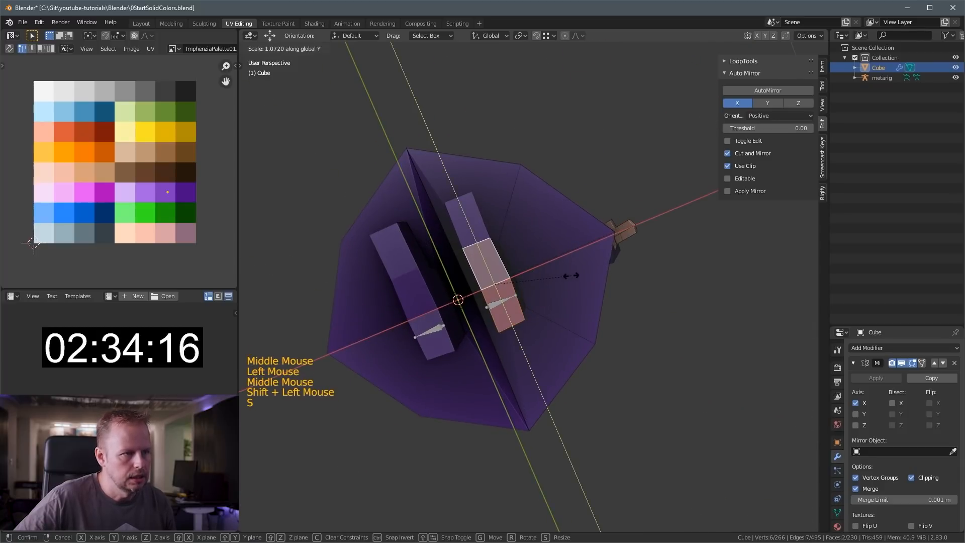
click(587, 275)
scroll(560, 310, up, 2)
middle_drag(560, 310, 560, 312)
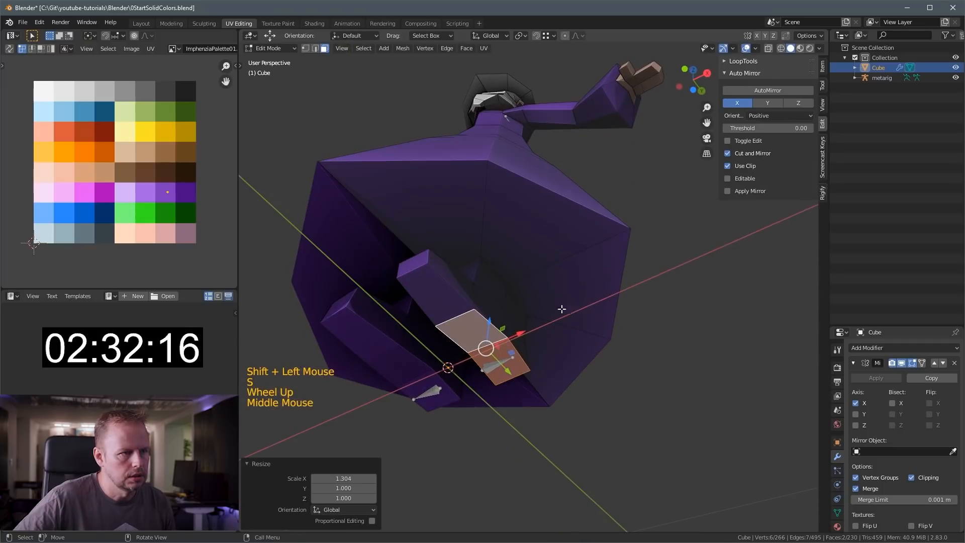
Extend the selection to the foot, leg and robe underside and move their UVs to a near-black swatch.
shift+click(478, 322)
middle_drag(478, 321, 477, 315)
key(ctrl+KP_Add)
key(ctrl+KP_Add)
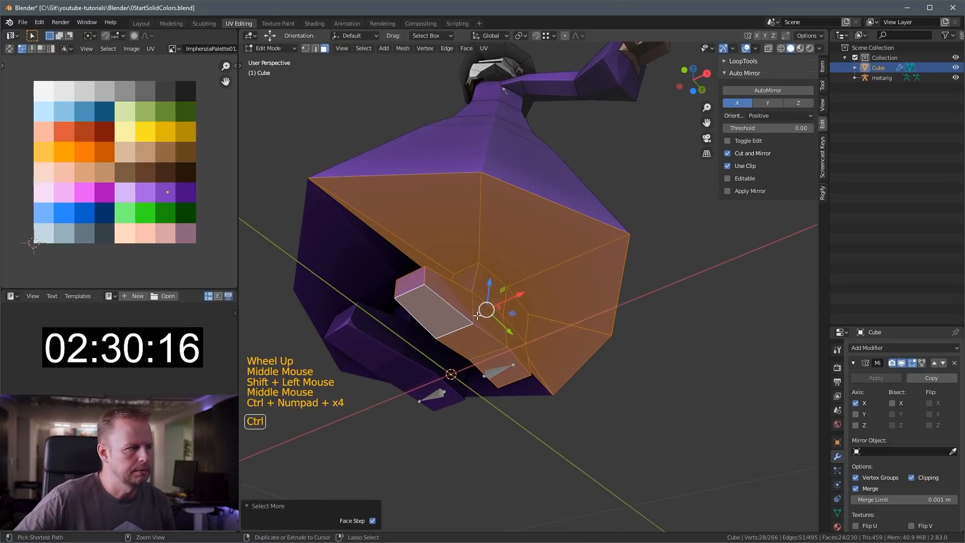
key(g)
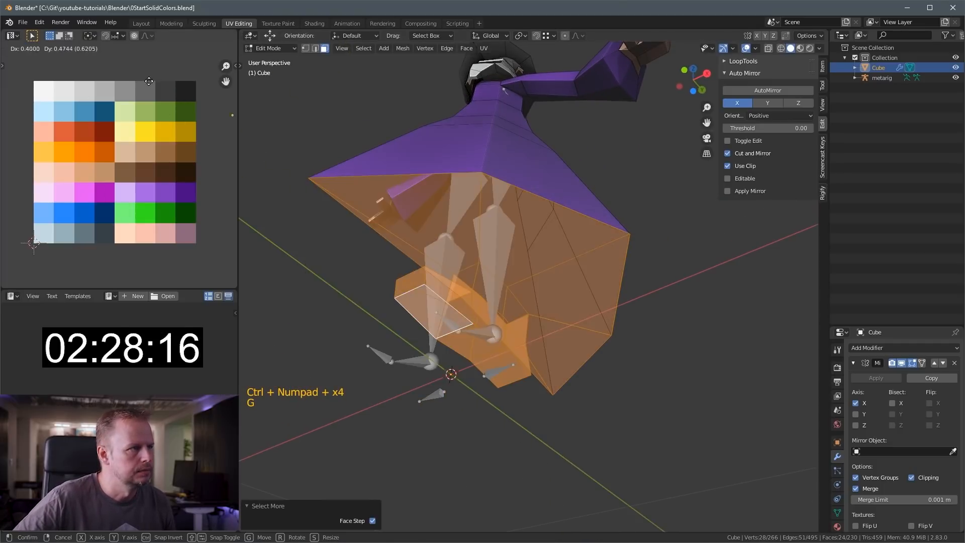
click(178, 91)
click(506, 161)
scroll(507, 161, down, 4)
Scale the edge loop around the hat's brim and shift it about 0.025 m along X.
scroll(528, 201, up, 1)
middle_drag(506, 159, 513, 201)
scroll(527, 201, up, 1)
scroll(553, 226, down, 4)
shift+scroll(568, 261, up, 1)
scroll(543, 226, up, 3)
key(2)
key(a)
key(a)
key(a)
alt+shift+click(503, 130)
middle_drag(504, 130, 578, 151)
key(s)
click(556, 131)
drag(583, 165, 596, 143)
middle_drag(596, 143, 432, 159)
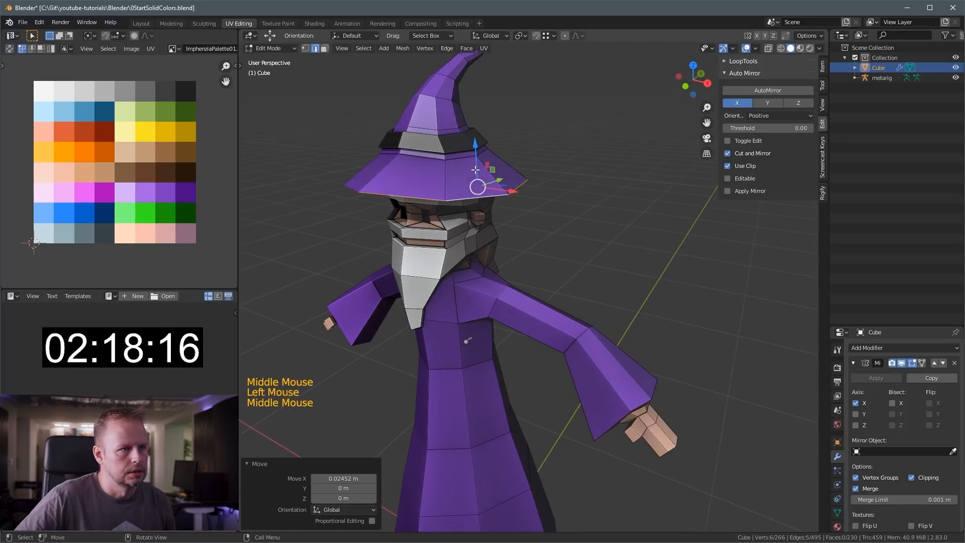
Lower the edges between the hat's band and its brim by about 0.024 m.
key(2)
key(a)
key(a)
key(a)
drag(436, 109, 445, 121)
middle_drag(475, 140, 508, 127)
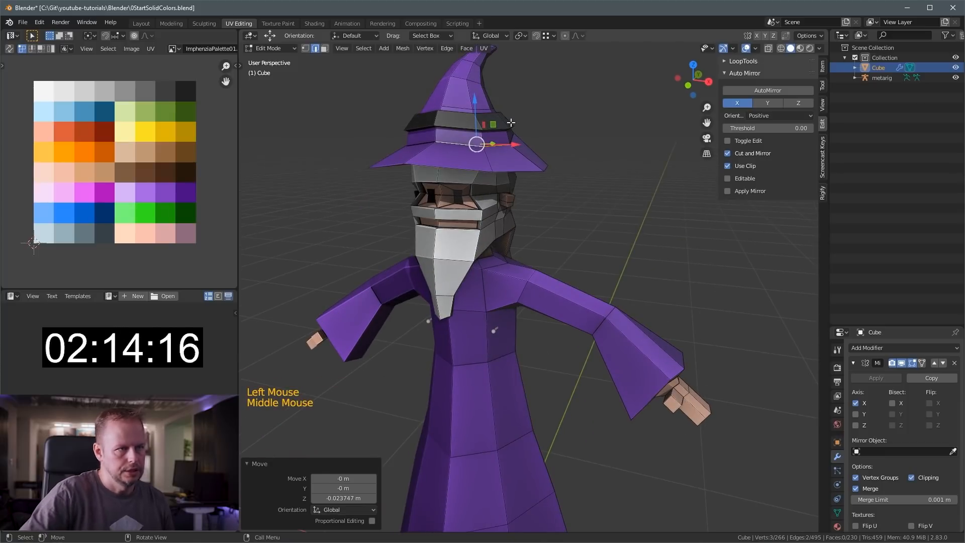
Select all faces of the hat from the side view and lower the hat about 0.045 m.
key(KP_3)
key(a)
key(a)
key(alt+a)
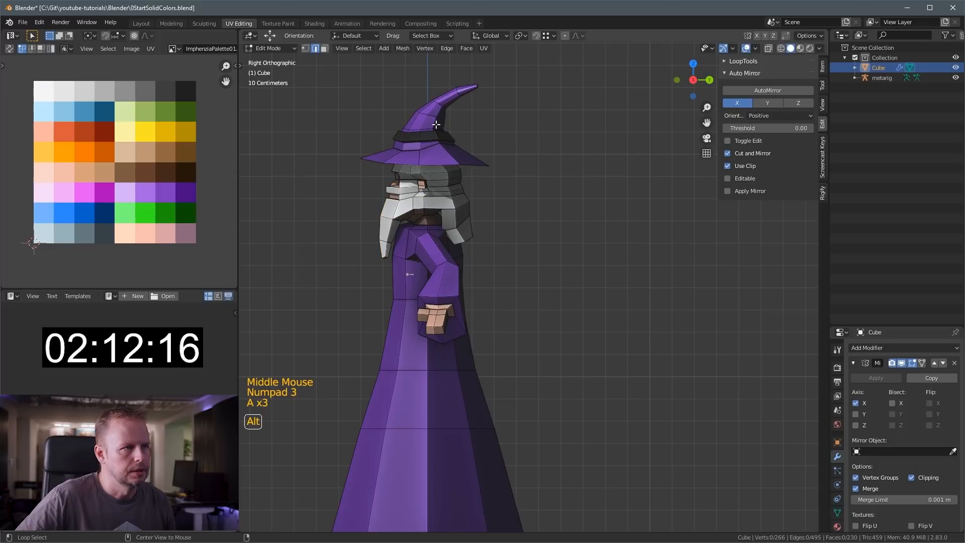
key(a)
key(a)
key(a)
key(alt)
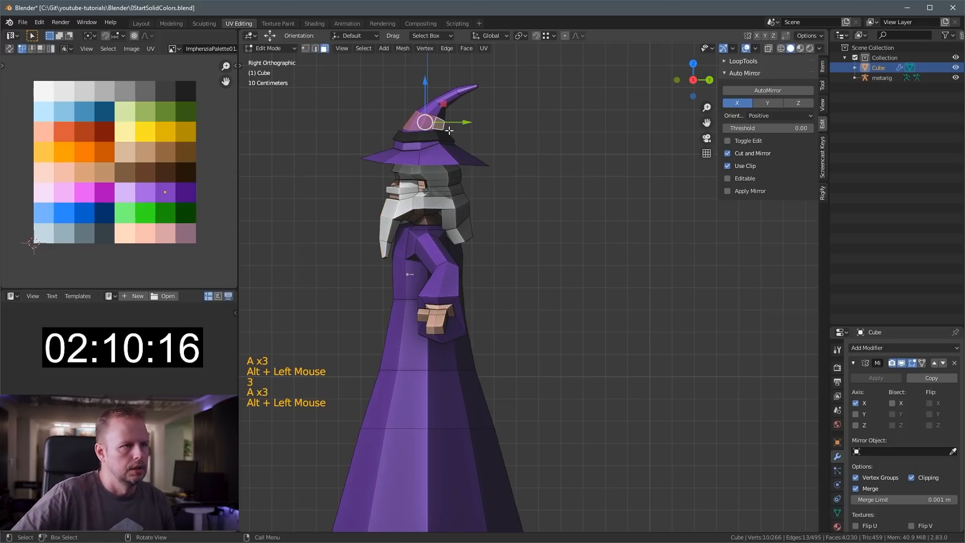
key(ctrl+KP_Add)
key(ctrl+KP_Add)
key(ctrl+KP_Add)
key(ctrl+KP_Add)
key(ctrl+KP_Add)
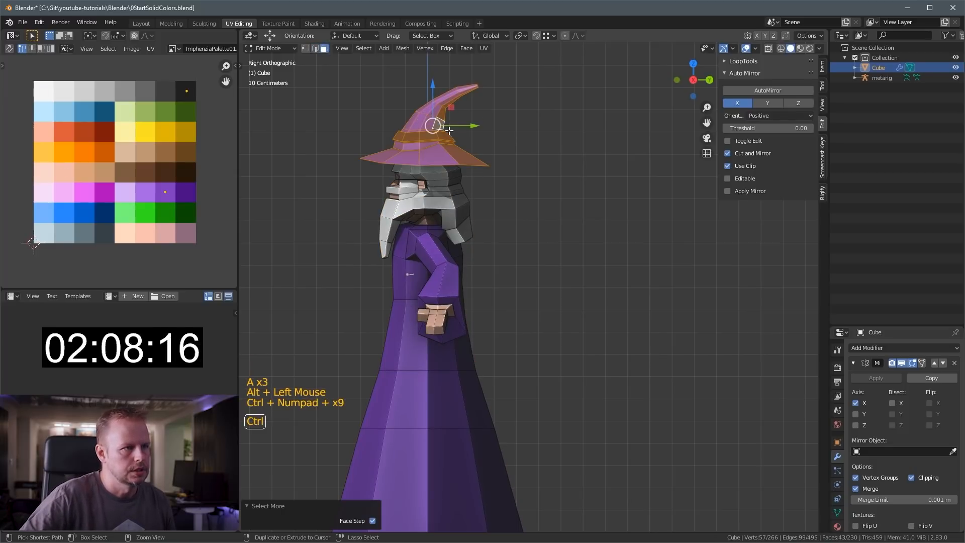
drag(433, 96, 440, 93)
Rotate the hat about 3.86° in the side view and scale it to 0.905 along Y.
key(r)
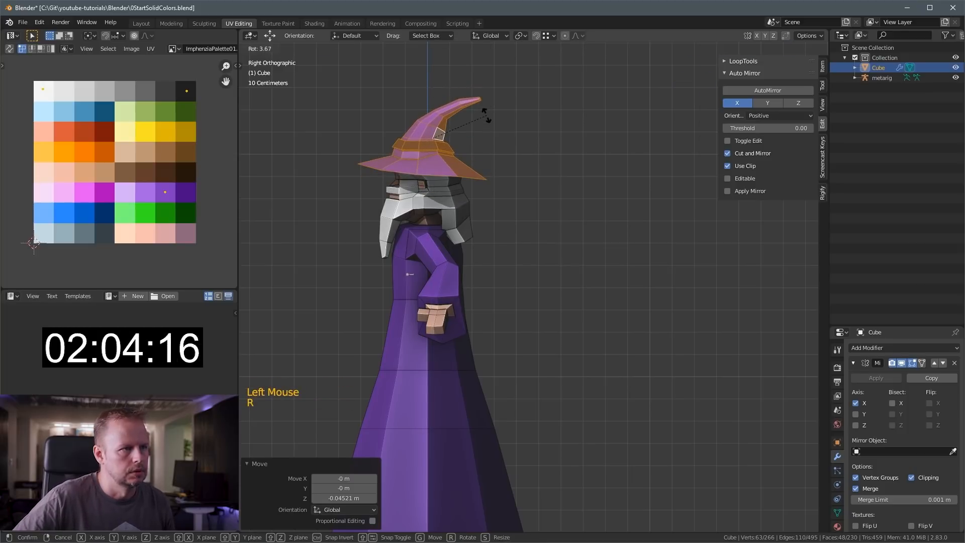
click(487, 116)
scroll(531, 136, down, 1)
middle_drag(486, 115, 532, 174)
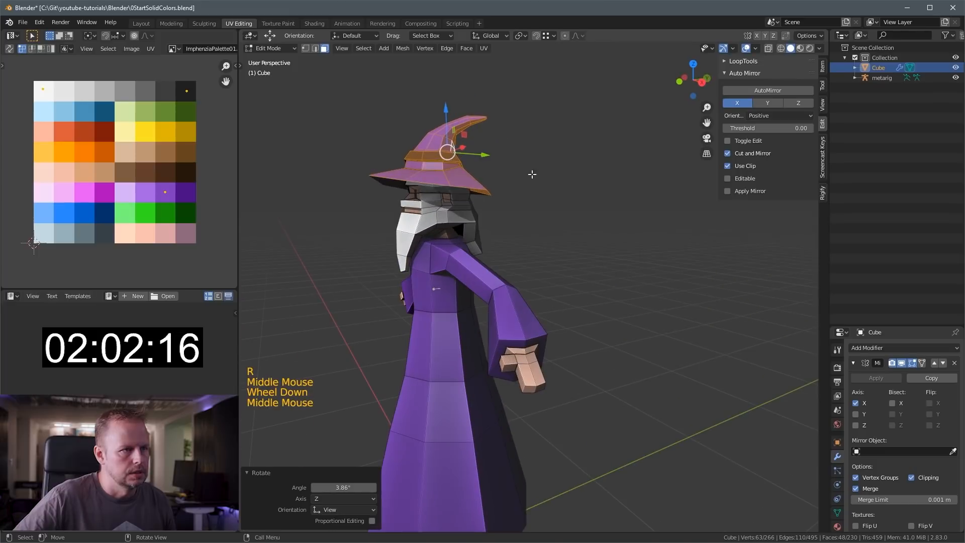
key(s)
click(518, 173)
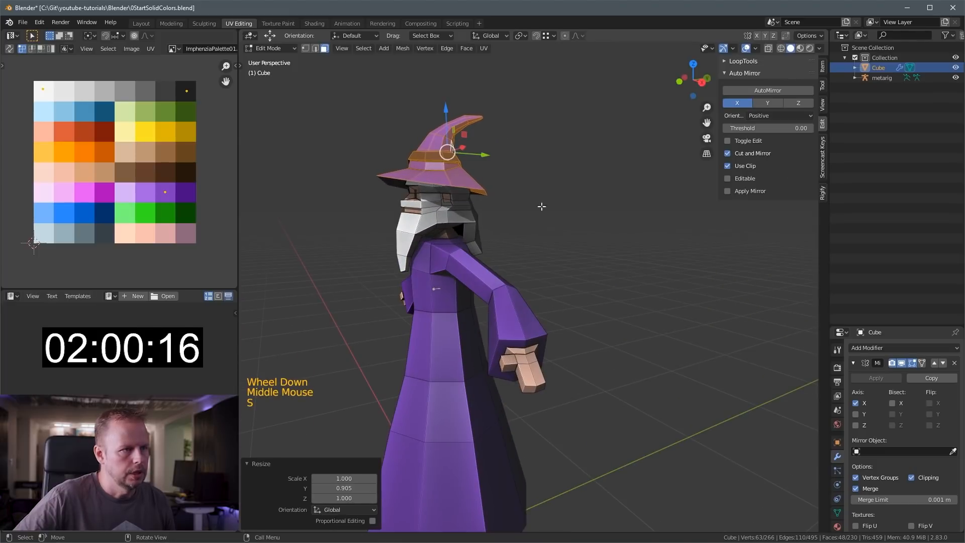
Return to Object Mode and apply the Mirror modifier on the wizard mesh.
key(Tab)
scroll(583, 268, down, 5)
middle_drag(508, 279, 568, 303)
scroll(568, 303, up, 3)
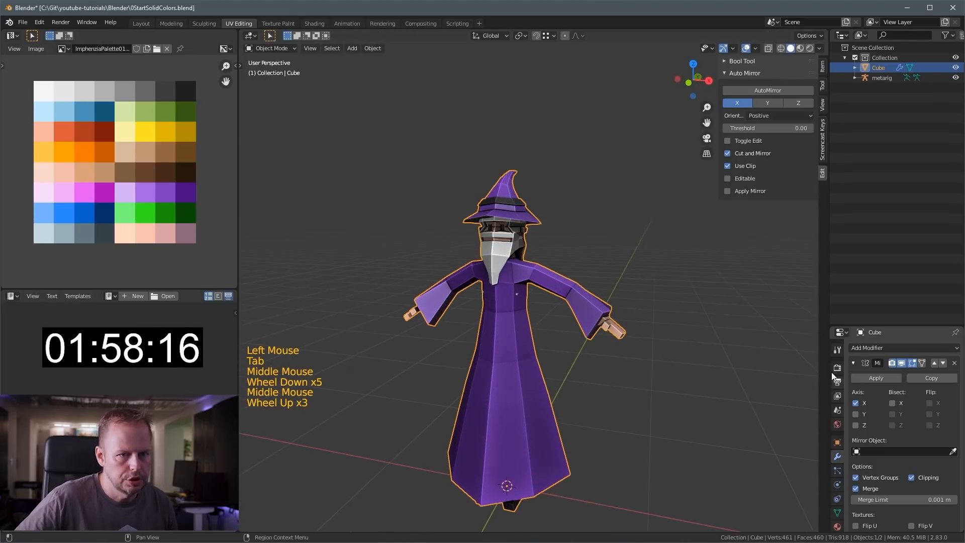
click(877, 378)
scroll(627, 358, up, 3)
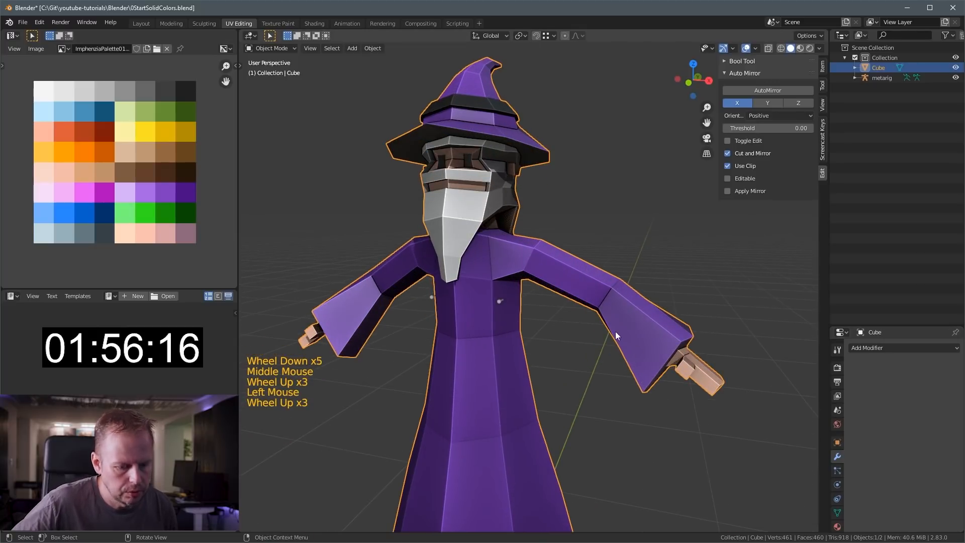
Rotate a vertical edge on the robe's front by about -8.5° to break up the symmetry.
scroll(616, 331, down, 1)
middle_drag(615, 331, 490, 254)
key(Tab)
key(2)
click(461, 245)
key(r)
click(603, 259)
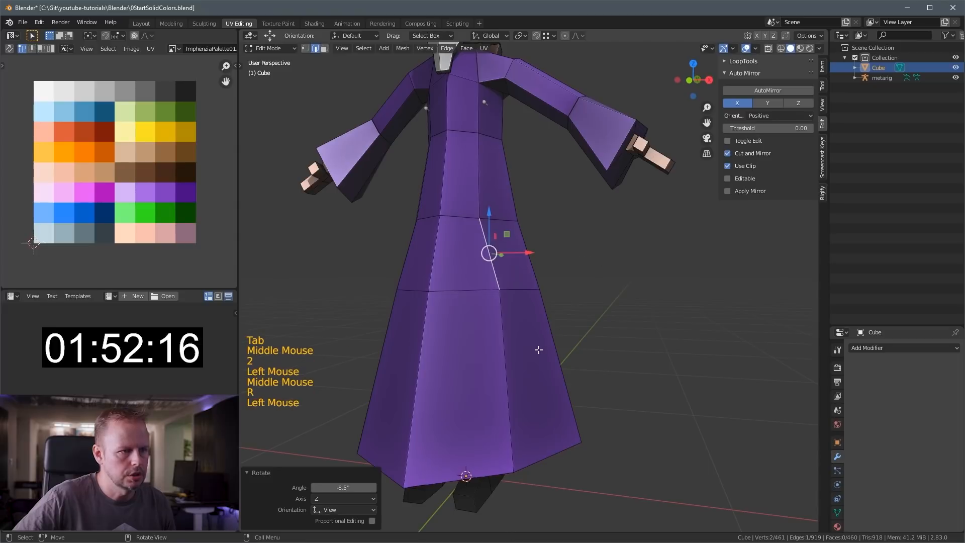
Rotate vertical edges on the robe's side to make the folds uneven, turning the upper one by about 8°.
scroll(618, 302, up, 1)
middle_drag(619, 302, 506, 293)
key(r)
scroll(523, 258, down, 1)
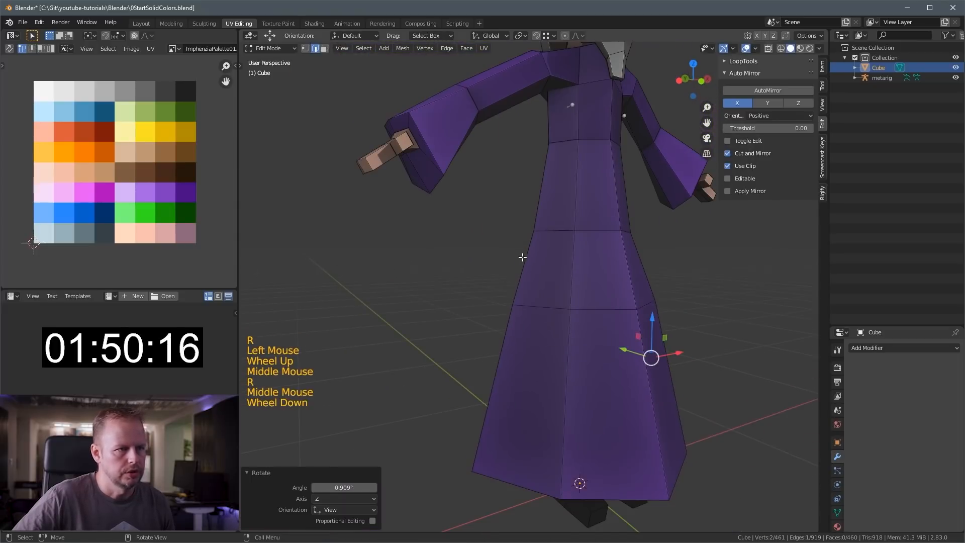
click(591, 275)
key(r)
click(573, 219)
key(r)
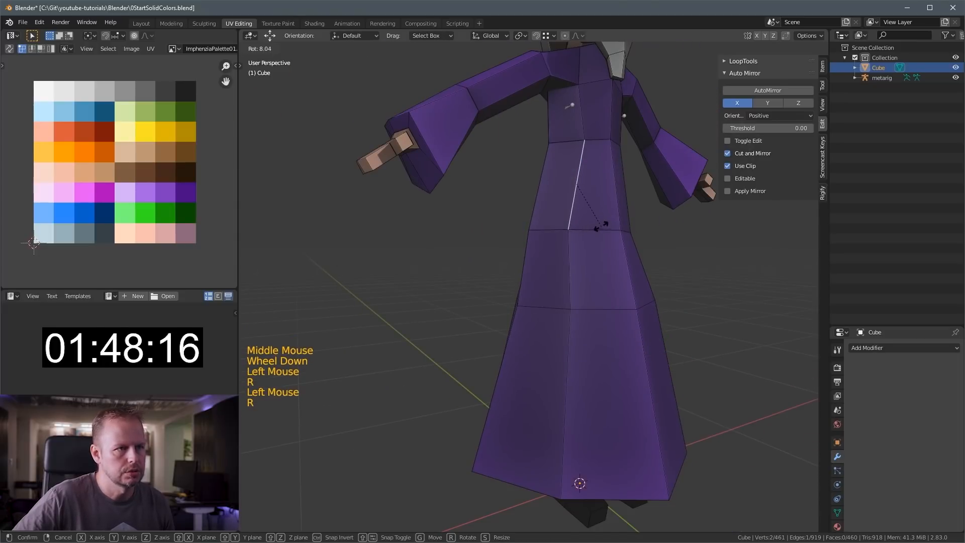
Shift the robe's upper vertical side edge about 0.072 m along Y and the edge below it about 0.019 m along Y.
middle_drag(597, 230, 639, 287)
scroll(630, 206, up, 1)
scroll(704, 276, down, 3)
scroll(629, 281, up, 1)
click(605, 272)
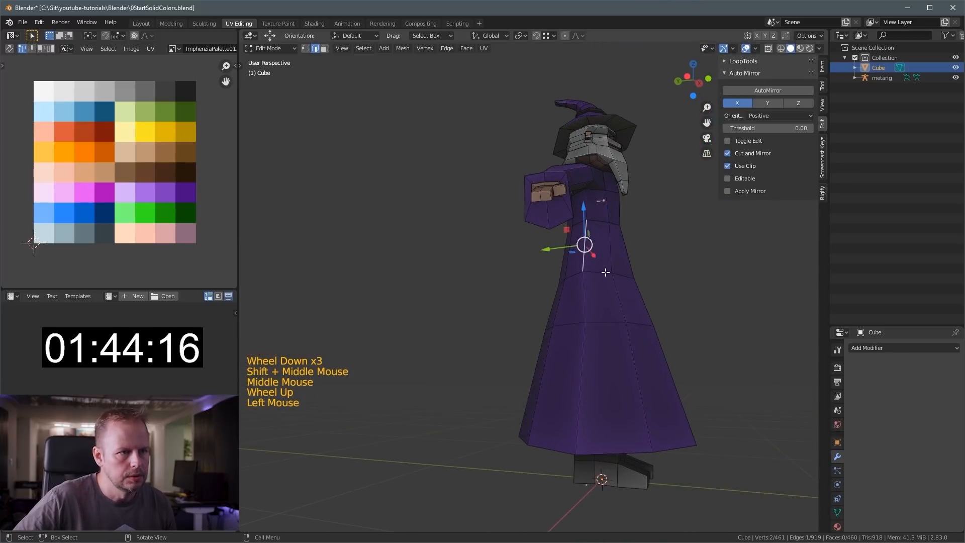
key(g)
click(616, 301)
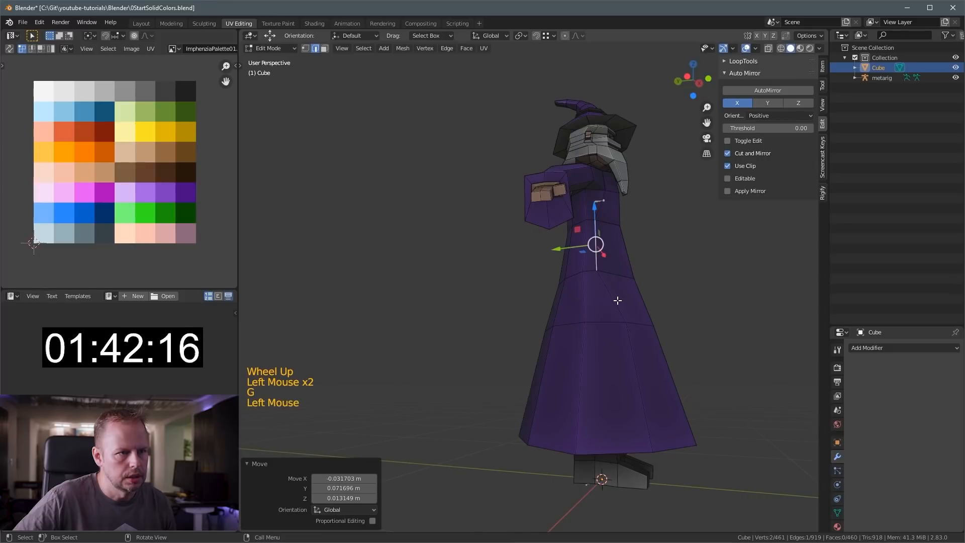
key(g)
key(r)
key(g)
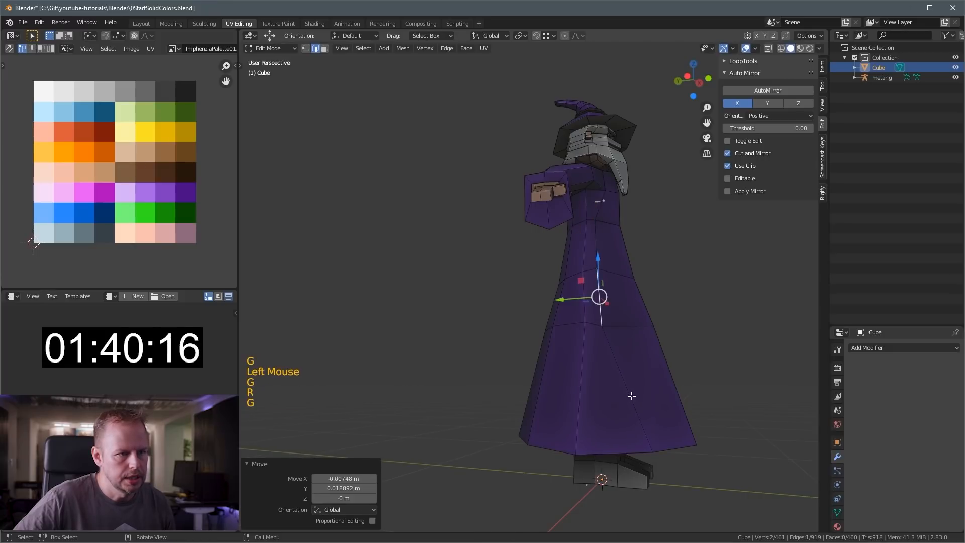
Rotate the vertical edge of the robe's bottom section on that side by 14.9° and move it about 0.07 m.
click(624, 383)
key(r)
key(g)
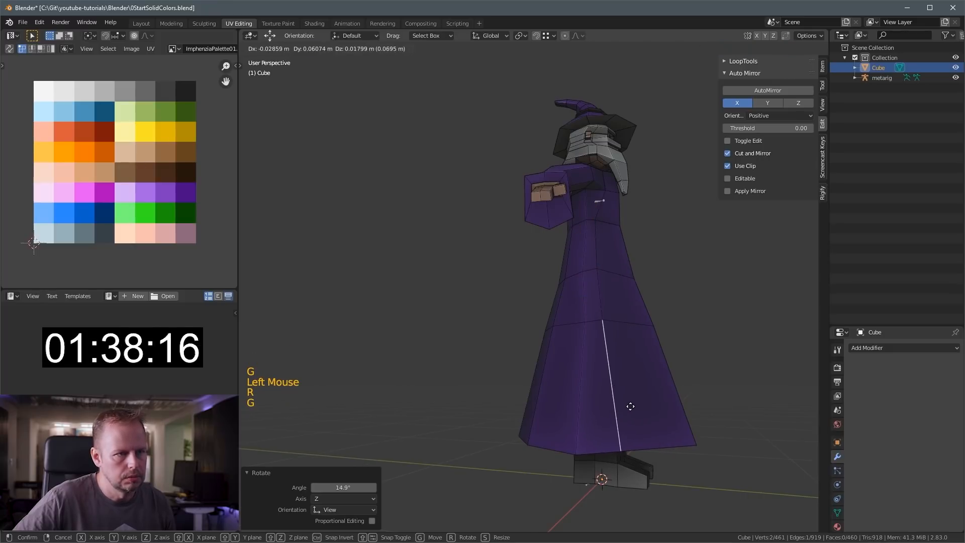
click(631, 406)
Move the upper vertical edge on the robe's opposite side by about 0.031 m in X and 0.045 m in Y.
middle_drag(631, 406, 550, 388)
scroll(655, 336, up, 3)
key(3)
scroll(493, 351, down, 2)
middle_drag(494, 351, 417, 257)
scroll(450, 357, up, 1)
key(2)
click(408, 257)
key(g)
click(417, 253)
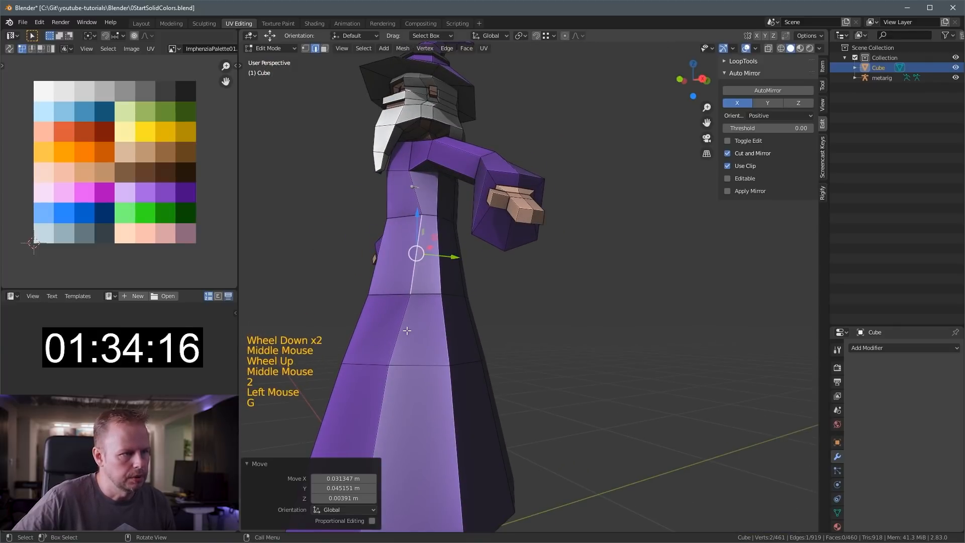
Move the next vertical edge down about 0.036 m in X and 0.051 m in Y, and rotate it about -11.7°.
click(402, 328)
key(g)
key(r)
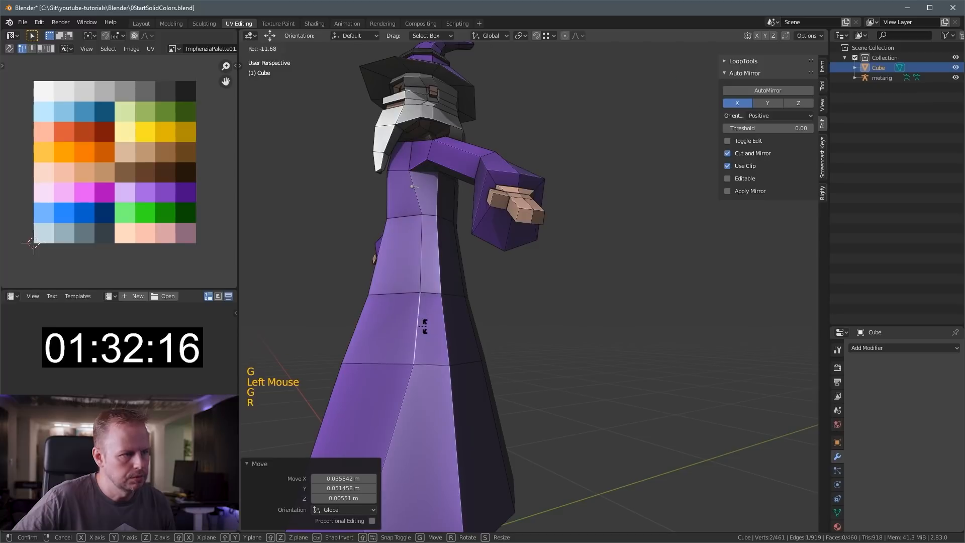
click(425, 326)
Rotate the bottom section's vertical edge on this side of the robe by -24.7° and reposition it.
middle_drag(425, 326, 417, 211)
click(384, 317)
key(r)
click(426, 326)
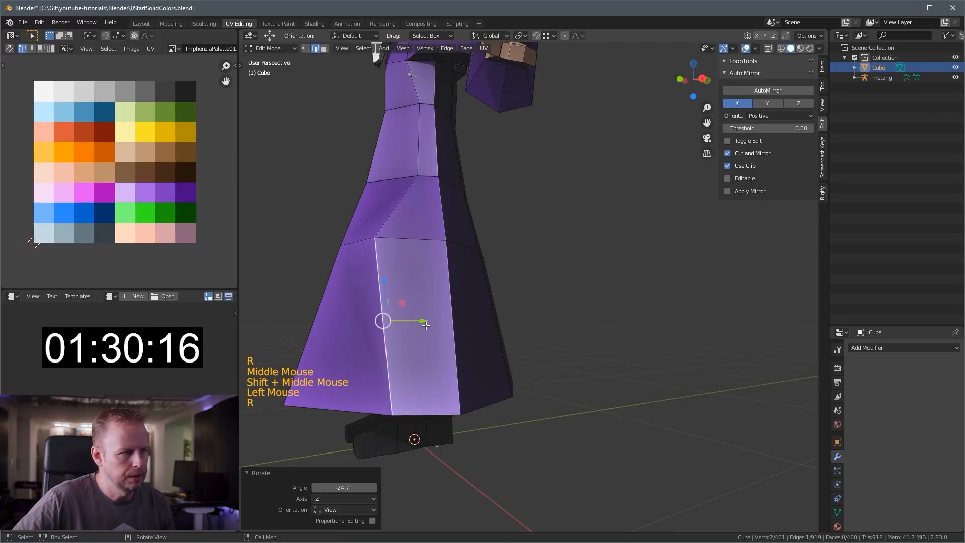
key(g)
click(463, 345)
Rotate a vertical edge in the bottom section of the robe's back by 9.84°.
middle_drag(553, 327, 493, 319)
click(478, 322)
key(r)
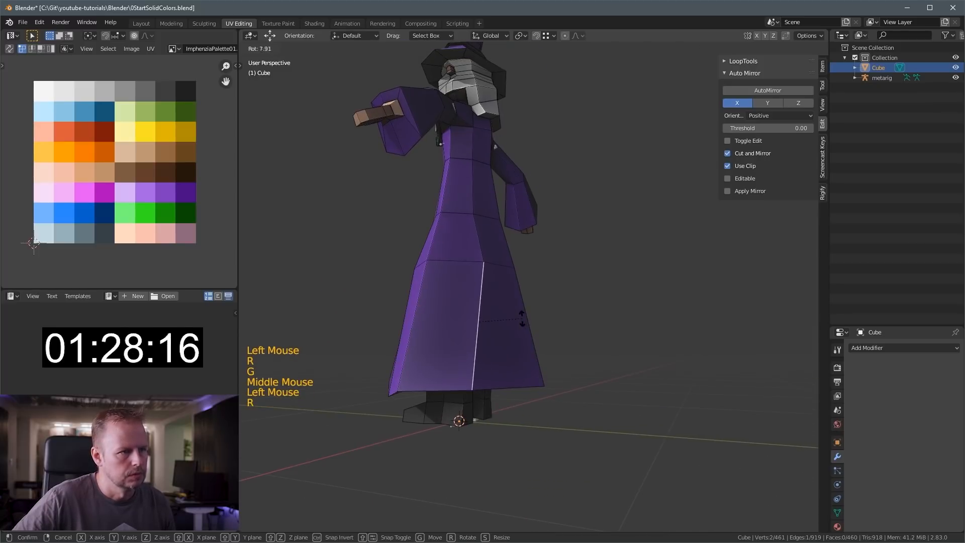
click(525, 314)
Rotate the vertical edge in the upper part of the robe's back by -8.75° and tilt the vertical edge of the bottom section.
middle_drag(556, 297, 492, 212)
scroll(543, 273, down, 2)
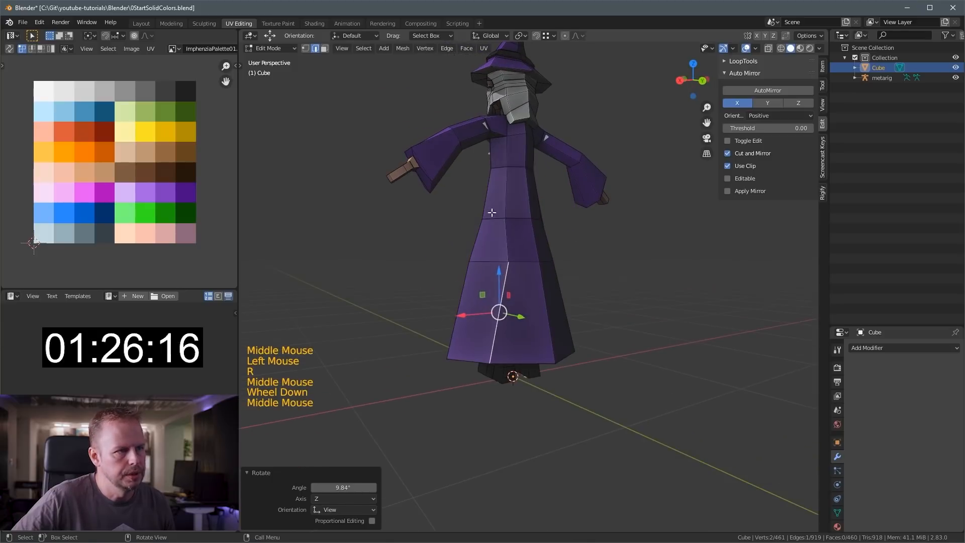
click(526, 189)
key(r)
click(548, 193)
scroll(550, 181, up, 1)
middle_drag(551, 181, 558, 211)
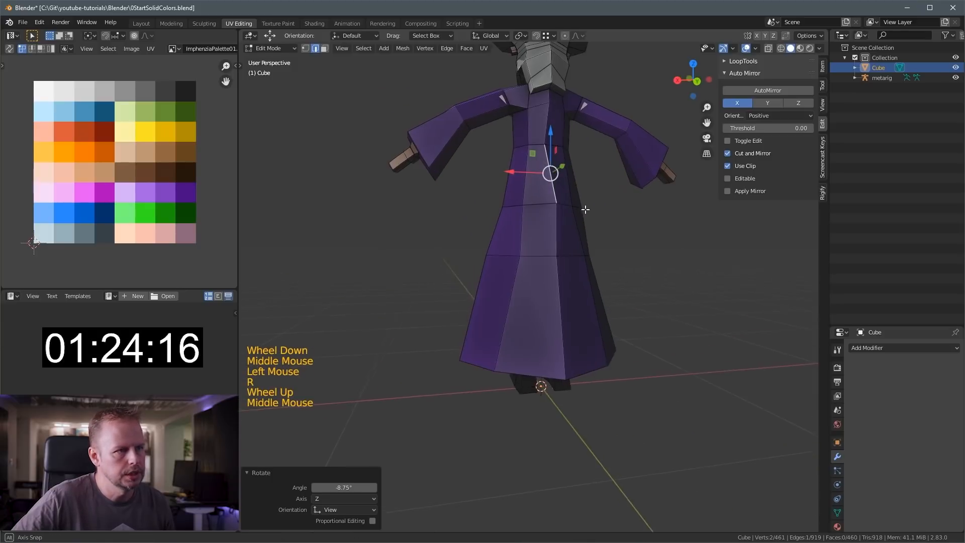
click(564, 289)
key(r)
click(568, 281)
Select the narrow vertical strips of faces down both sides of the robe, including the hem's underside faces.
scroll(656, 236, down, 1)
middle_drag(568, 281, 513, 215)
key(3)
click(433, 177)
shift+click(445, 353)
shift+click(436, 241)
middle_drag(435, 241, 457, 143)
shift+click(442, 254)
scroll(442, 254, up, 1)
shift+click(452, 66)
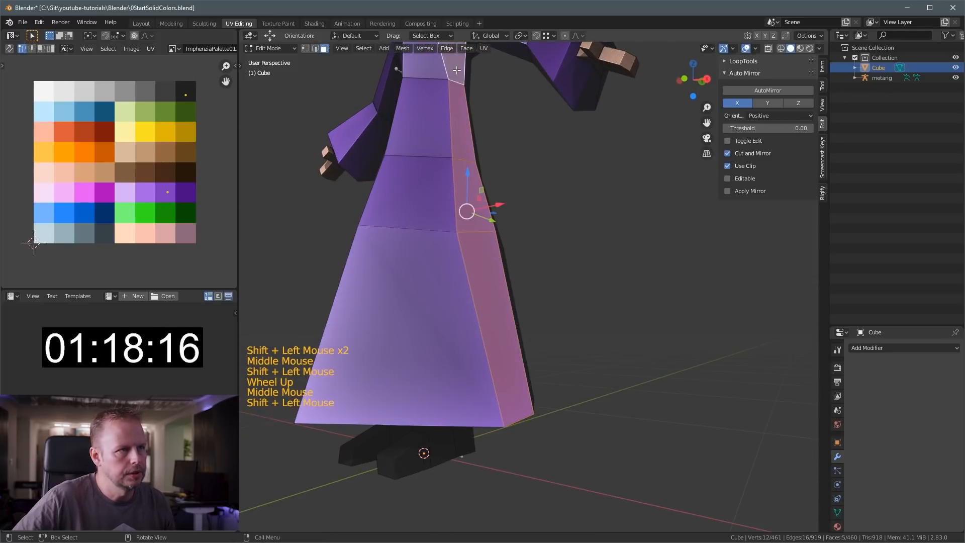
shift+middle_drag(452, 66, 623, 214)
shift+click(584, 181)
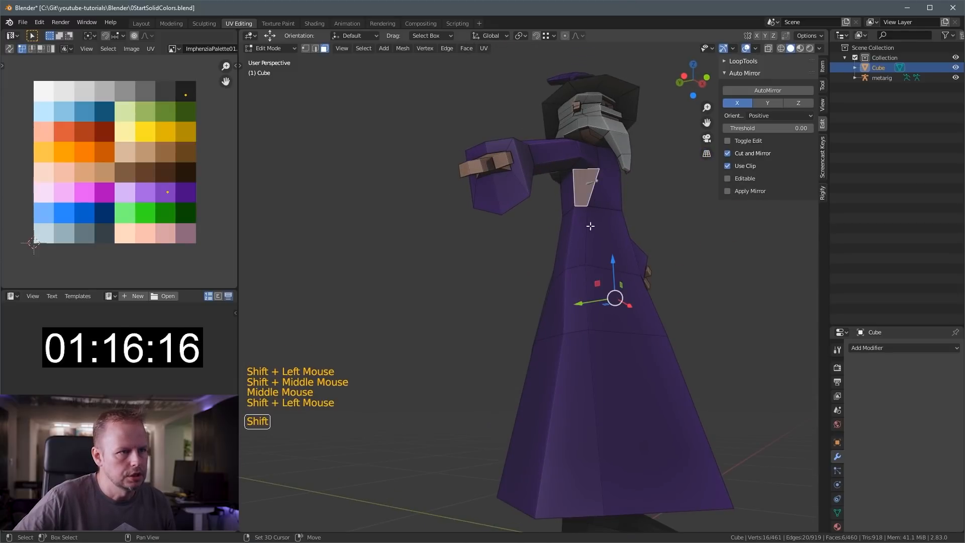
shift+click(570, 399)
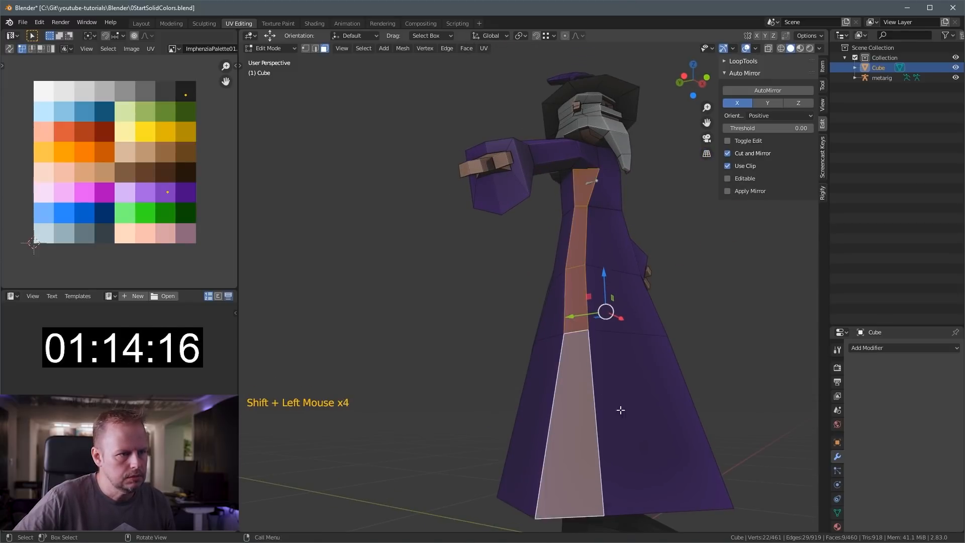
middle_drag(570, 400, 697, 358)
shift+click(572, 399)
Inset the selected strips by about 0.025 m and sink them inward with Shrink/Fatten by about 0.039 m.
key(i)
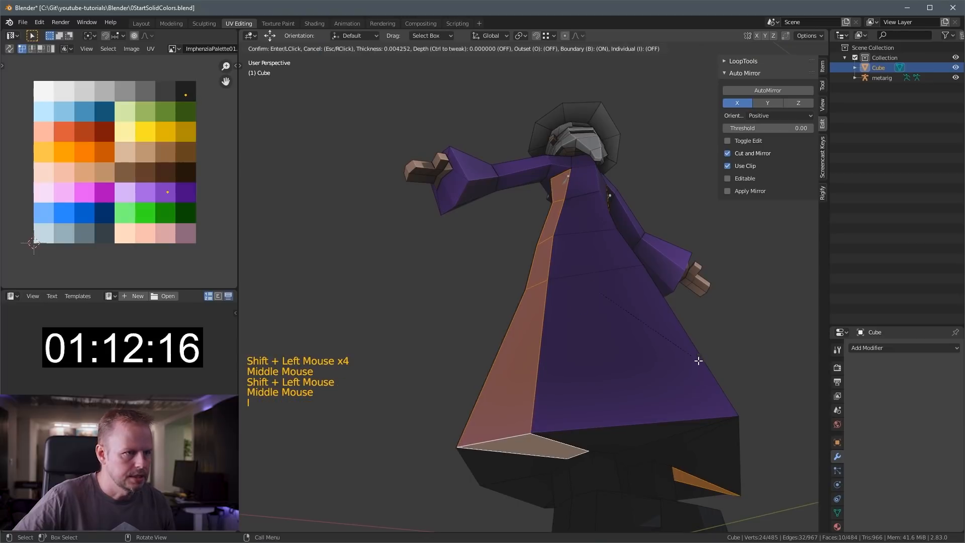
click(688, 366)
key(alt+s)
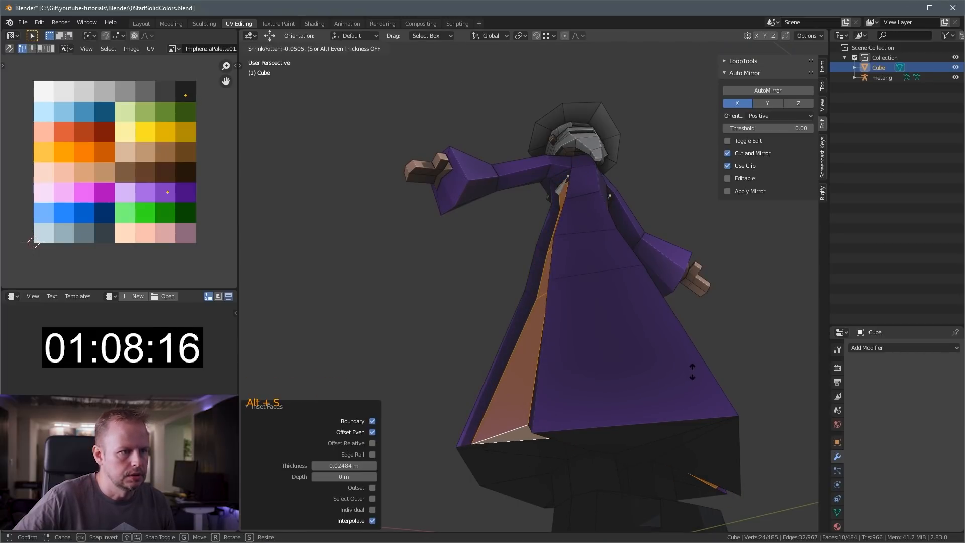
click(691, 370)
Recolour the recessed robe strips by moving their purple UVs onto the near-black palette swatch.
middle_drag(691, 370, 329, 333)
key(g)
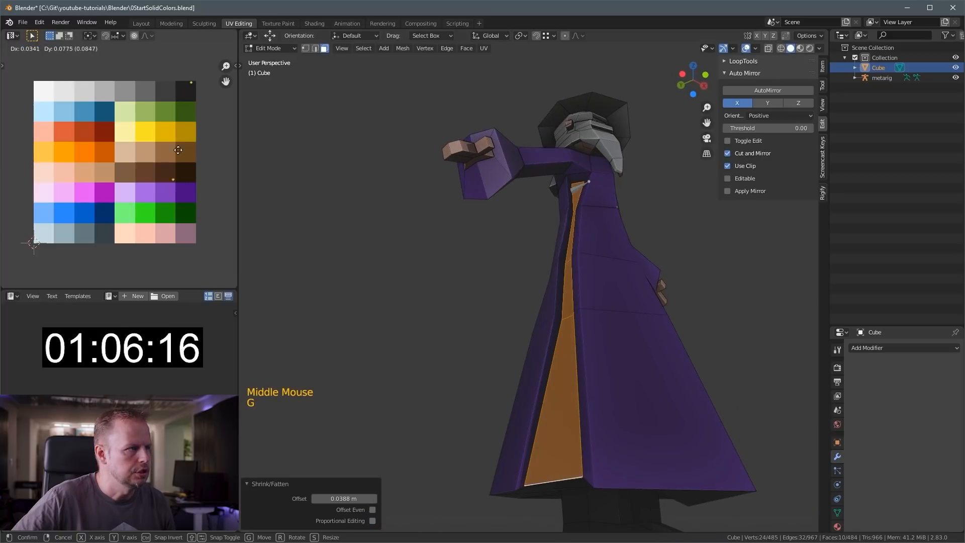
key(a)
key(a)
key(a)
key(b)
drag(149, 173, 189, 219)
key(g)
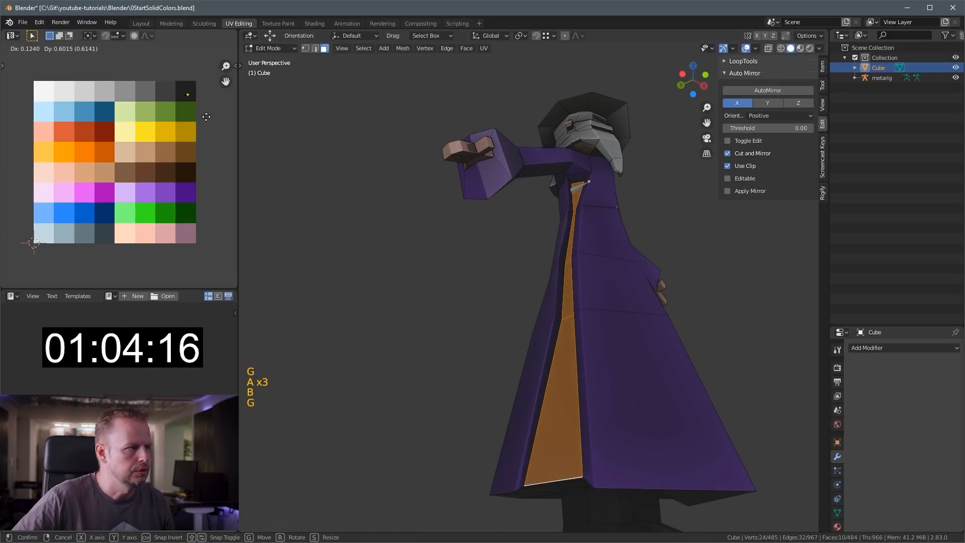
click(208, 121)
Reposition the vertex at the lower end of the dark side slit's inner edge.
click(535, 452)
key(g)
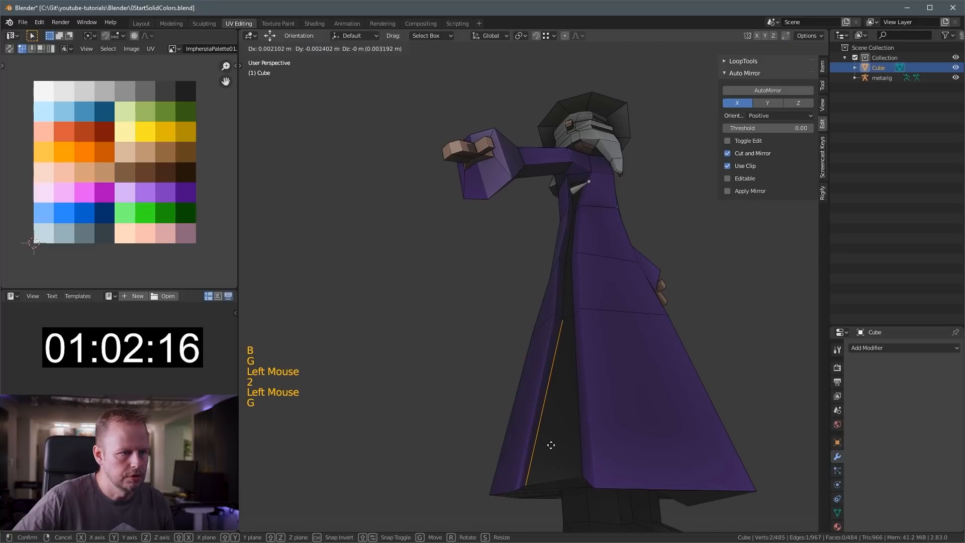
key(1)
click(528, 485)
key(g)
middle_drag(557, 480, 663, 434)
Try to reposition another hem vertex of the side slit and undo those moves.
click(596, 491)
key(g)
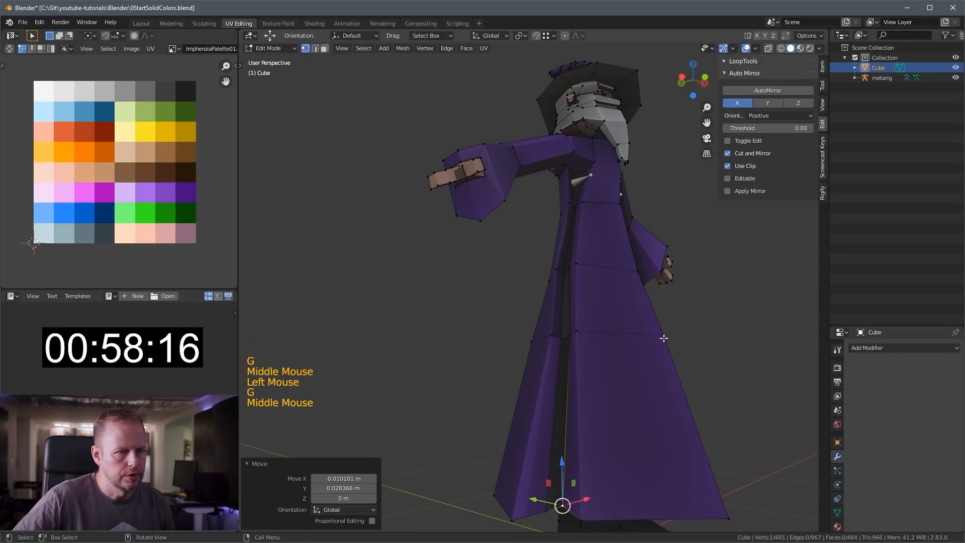
click(563, 501)
key(g)
middle_drag(563, 502, 567, 336)
key(ctrl+z)
key(ctrl+z)
key(ctrl+z)
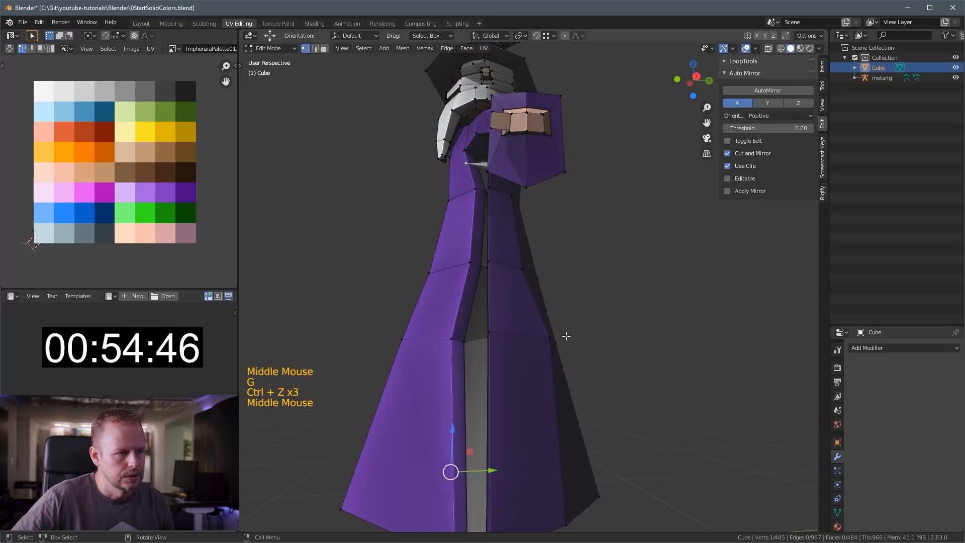
key(g)
click(468, 340)
key(Escape)
Move the mid-height vertices on both sides of the slit, the second about 0.022 m in Y and -0.014 m in Z.
click(464, 340)
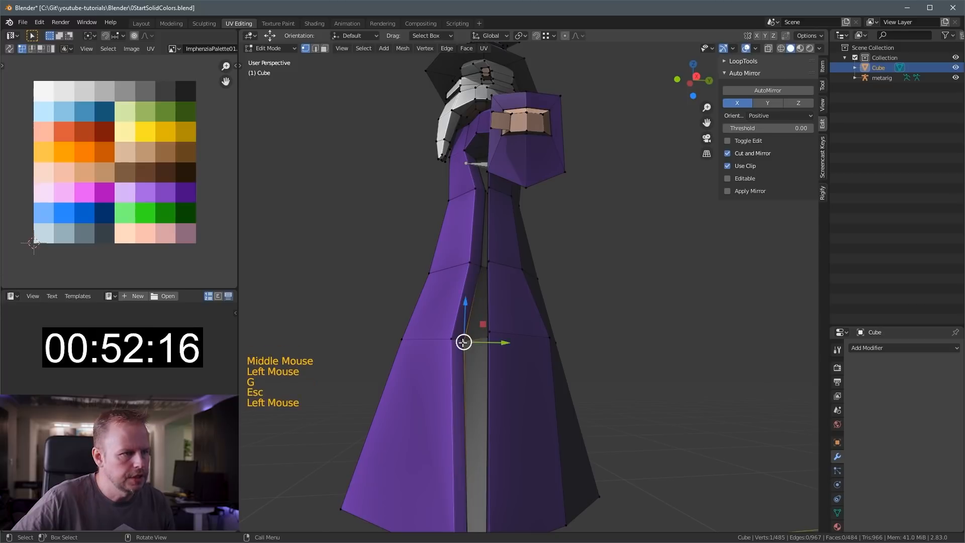
key(g)
middle_drag(465, 339, 531, 316)
click(531, 316)
key(g)
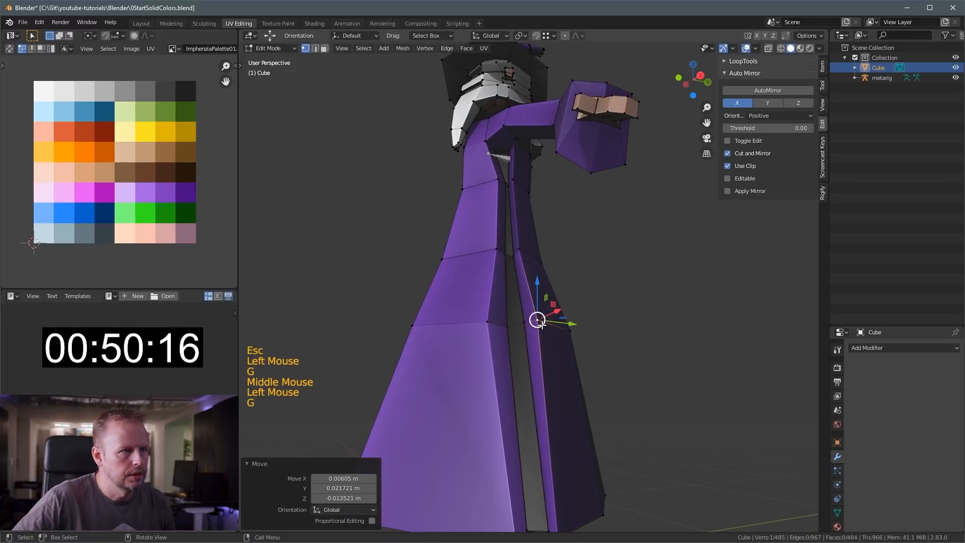
scroll(538, 318, down, 1)
click(545, 232)
Turn on X-ray and select all vertices of the hat's upper, bent part.
scroll(545, 231, down, 3)
middle_drag(545, 232, 595, 211)
scroll(588, 174, up, 3)
shift+middle_drag(596, 212, 541, 236)
key(a)
key(a)
key(a)
key(b)
drag(396, 115, 537, 201)
key(alt+z)
key(a)
key(a)
key(a)
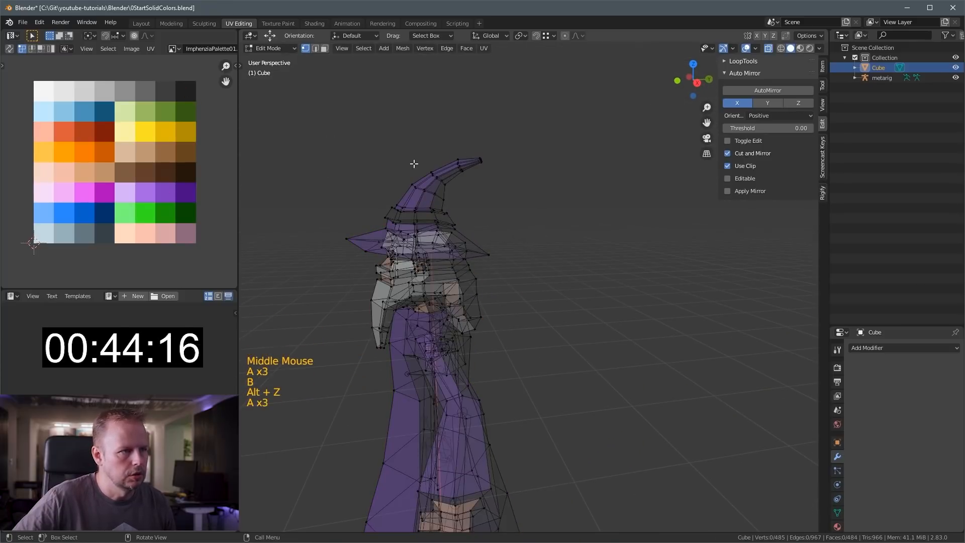
key(b)
drag(385, 142, 534, 201)
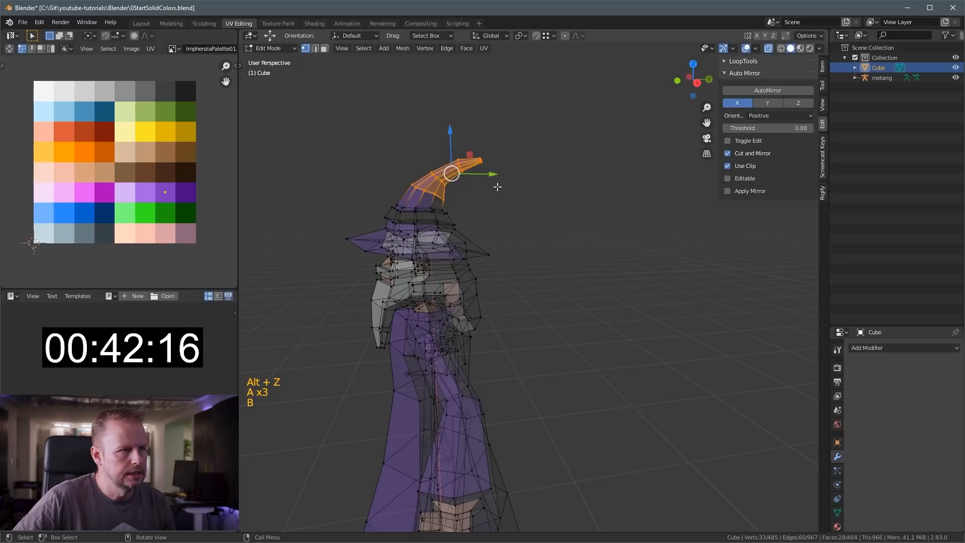
Bend the hat's upper part sideways by rotating it about 20.9° from above and moving it about 0.05 m.
key(r)
middle_drag(534, 202, 600, 238)
click(562, 204)
key(g)
click(568, 207)
key(r)
click(679, 251)
key(g)
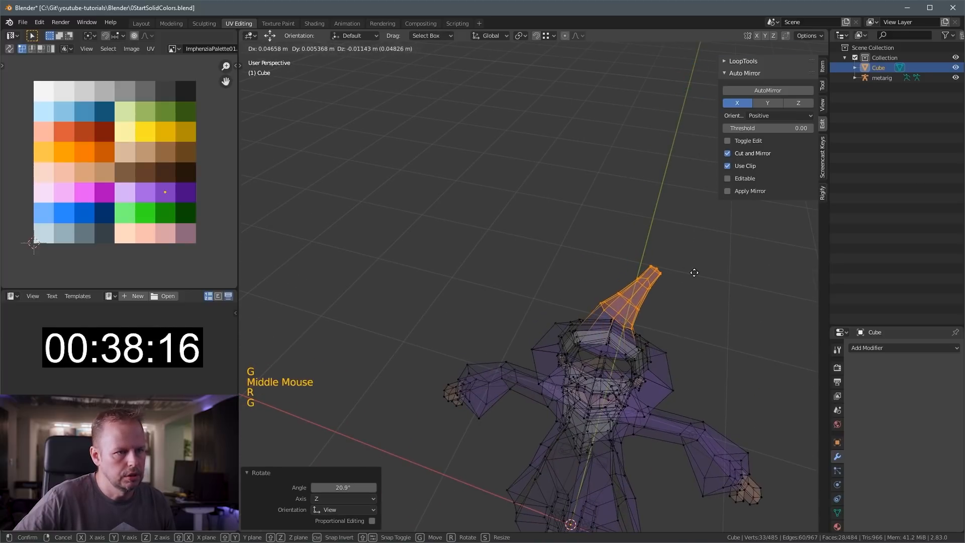
click(692, 271)
Reduce the selection toward the hat's tip, rotate it 5.31° and turn off X-ray.
key(ctrl+KP_Subtract)
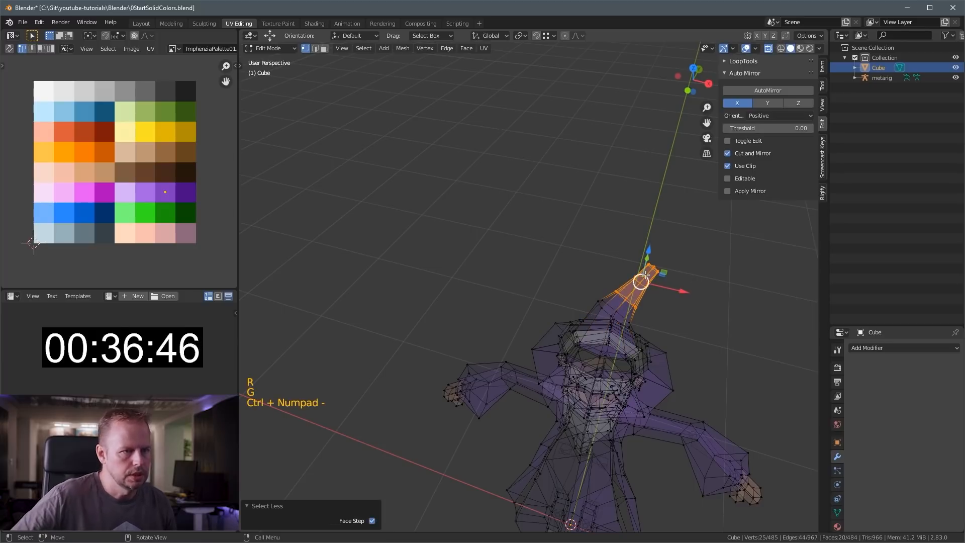
key(r)
click(702, 285)
key(alt+z)
middle_drag(704, 284, 659, 240)
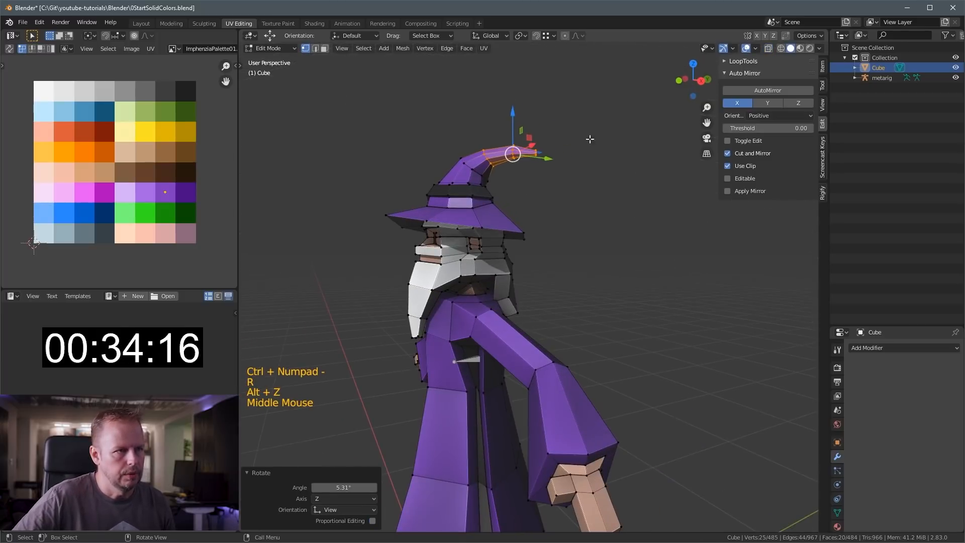
Rotate the hat's tip further to the side from above and return to Object Mode.
middle_drag(590, 139, 694, 251)
key(r)
click(719, 266)
key(Tab)
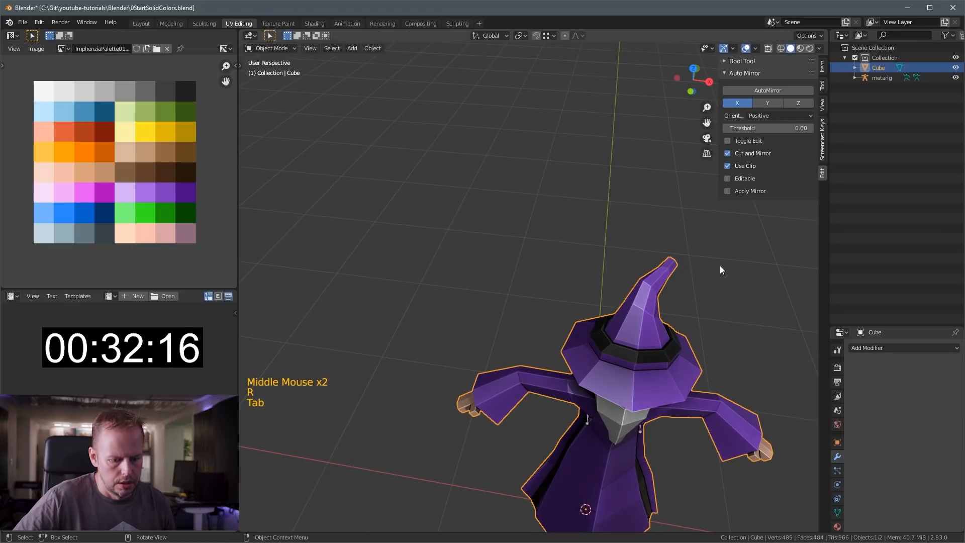
Move the middle vertex on the robe's front about 0.035 m in X and 0.01 m in Y, and return to Object Mode.
scroll(575, 221, down, 3)
middle_drag(575, 221, 571, 382)
key(Tab)
click(569, 375)
click(572, 382)
key(g)
click(756, 282)
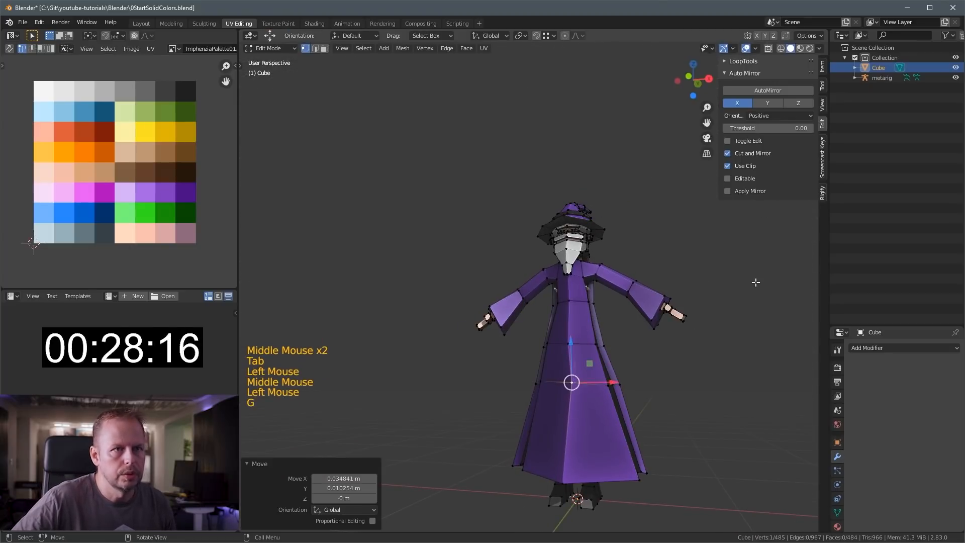
key(Tab)
Select the metarig and generate its Rigify control rig from the armature settings.
click(882, 78)
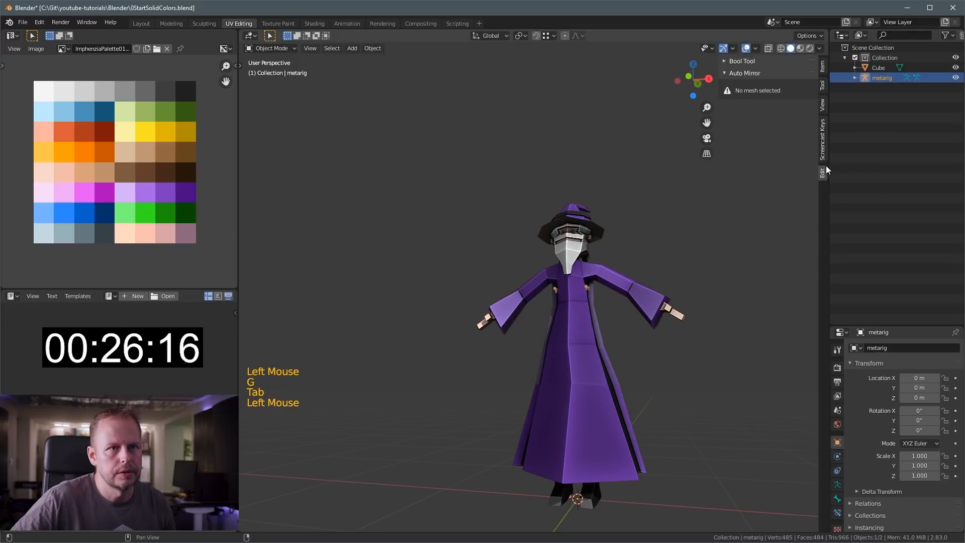
click(822, 70)
scroll(907, 382, down, 8)
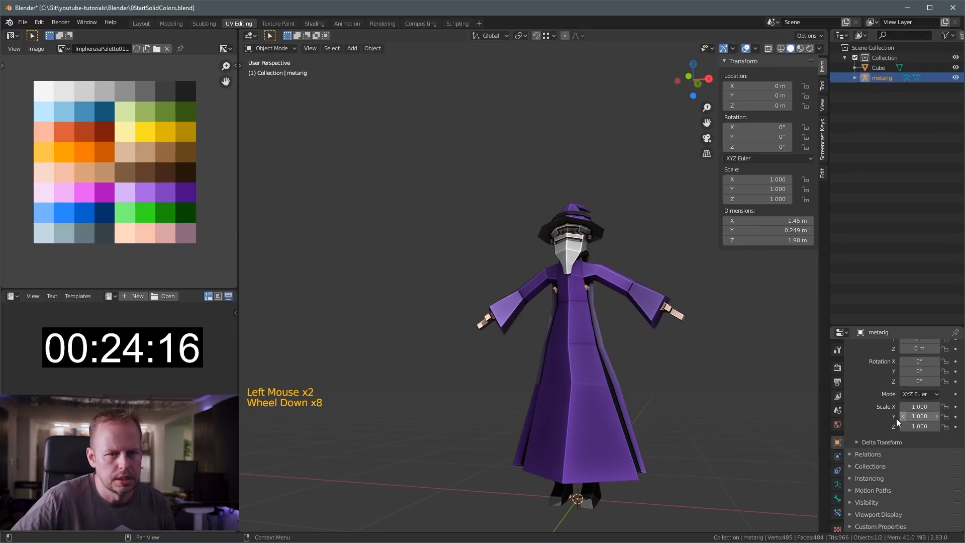
click(838, 484)
scroll(890, 432, down, 2)
scroll(887, 453, down, 4)
click(906, 497)
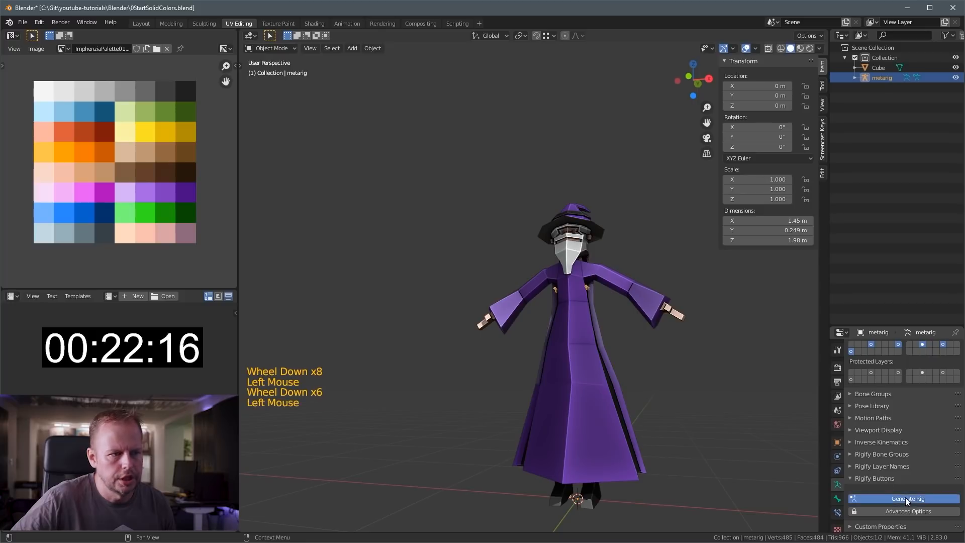
Parent the wizard mesh to the generated rig with automatic weights and hide the metarig.
middle_drag(694, 372, 629, 306)
click(626, 303)
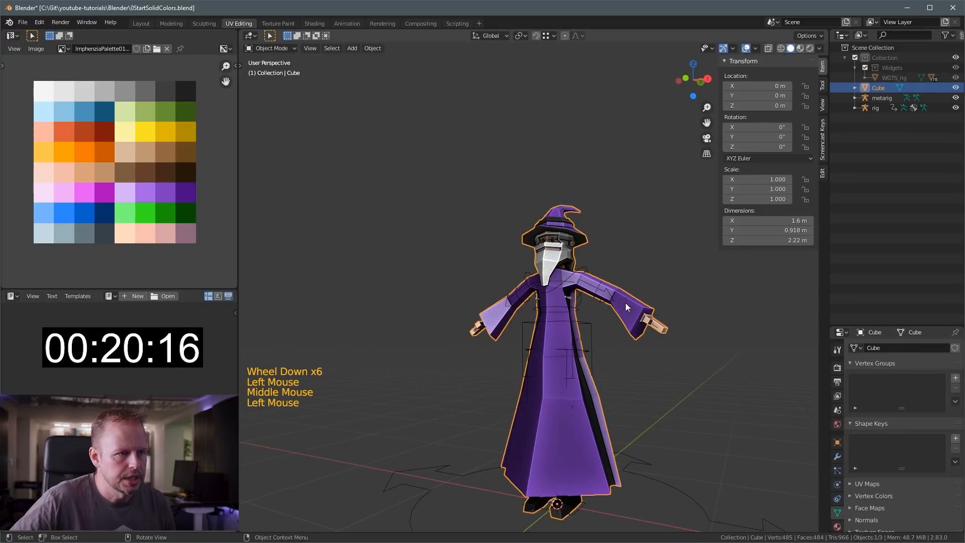
shift+click(563, 283)
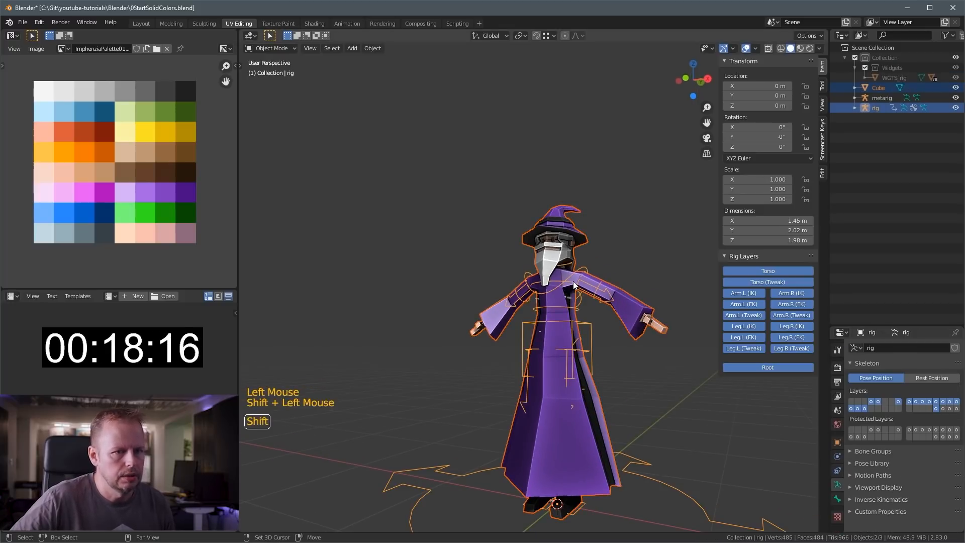
key(ctrl+p)
click(573, 282)
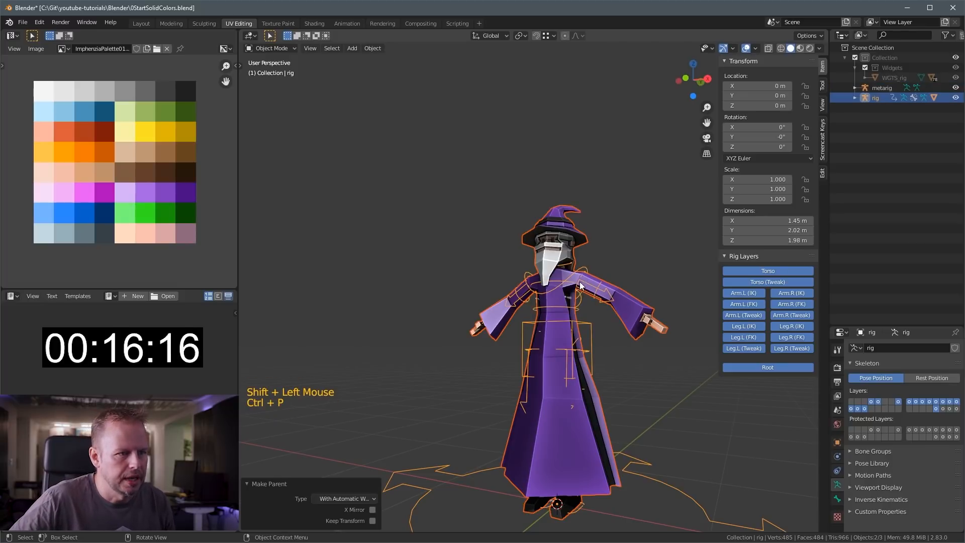
click(601, 378)
click(956, 88)
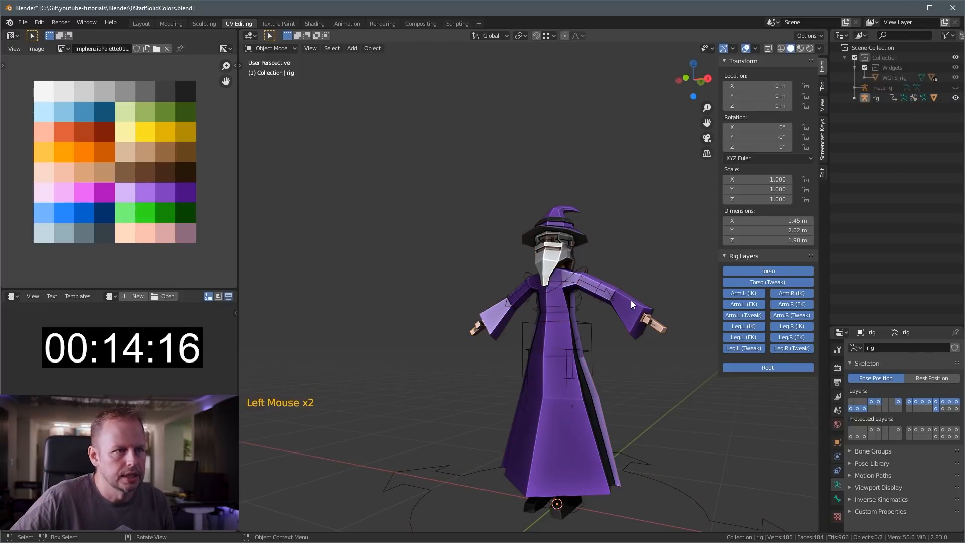
Select the generated rig and switch it to Pose Mode.
click(560, 310)
click(563, 303)
click(577, 327)
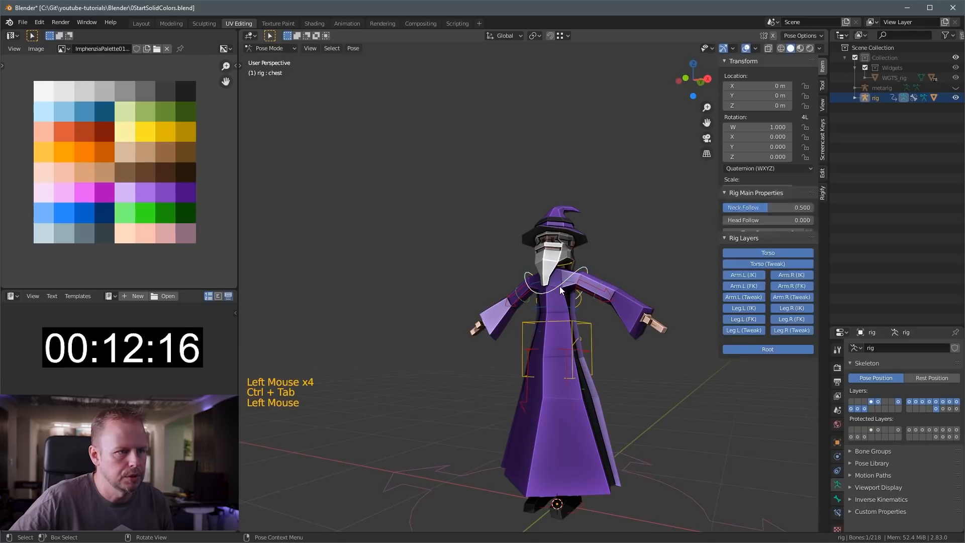
Try moving and rotating the torso control to test the mesh deformation.
click(580, 333)
click(572, 327)
key(g)
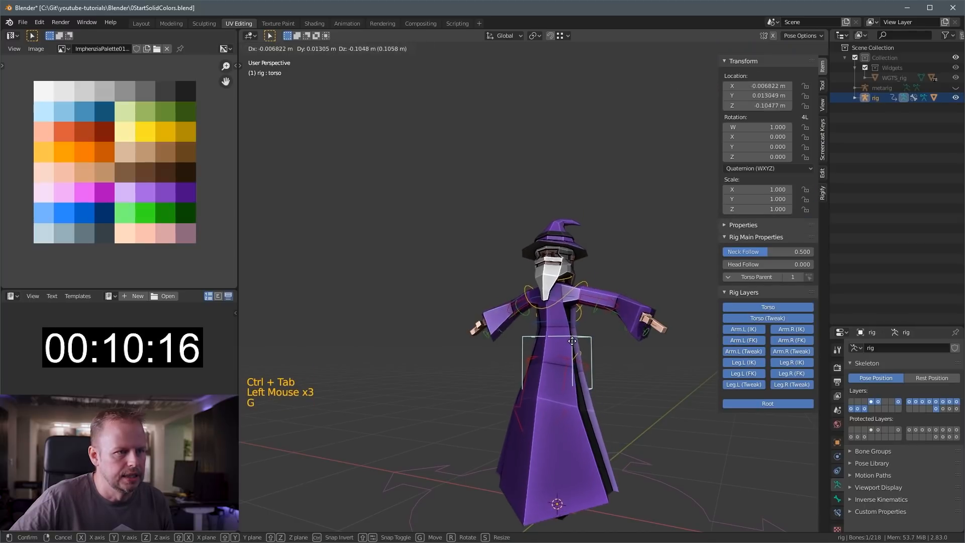
right_click(593, 319)
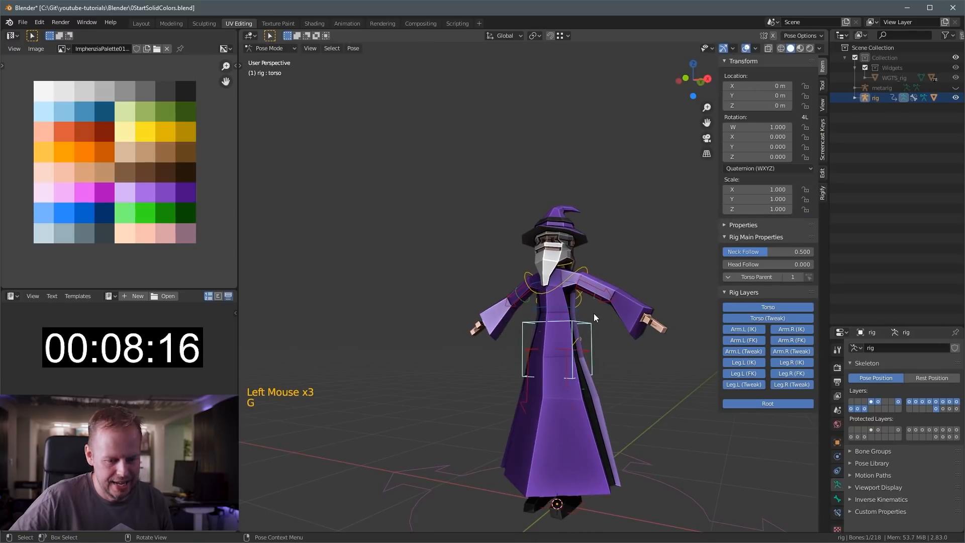
scroll(602, 305, up, 2)
shift+middle_drag(603, 305, 590, 275)
scroll(502, 327, down, 1)
key(r)
right_click(577, 334)
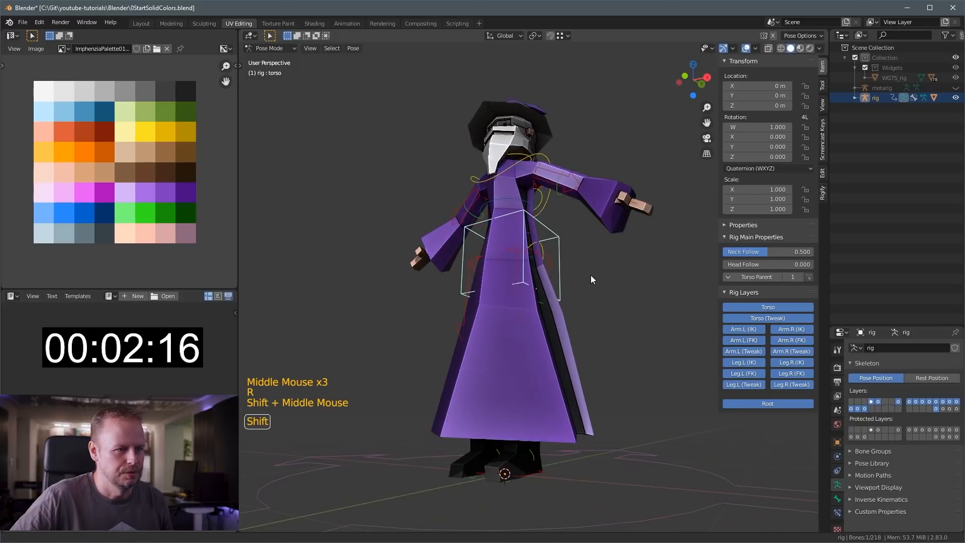
Examine the rigged wizard from the side and the front at different distances.
middle_drag(526, 438, 580, 428)
scroll(541, 425, down, 1)
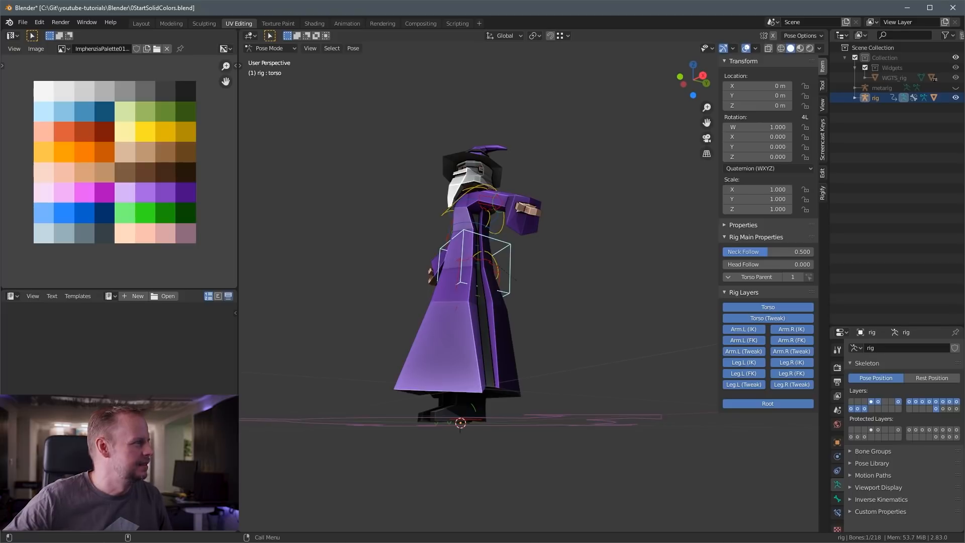
middle_drag(412, 236, 448, 291)
scroll(487, 314, up, 3)
scroll(477, 324, down, 1)
scroll(589, 265, up, 1)
scroll(589, 264, down, 3)
scroll(565, 291, down, 1)
scroll(565, 291, down, 2)
scroll(596, 279, up, 4)
scroll(448, 291, up, 1)
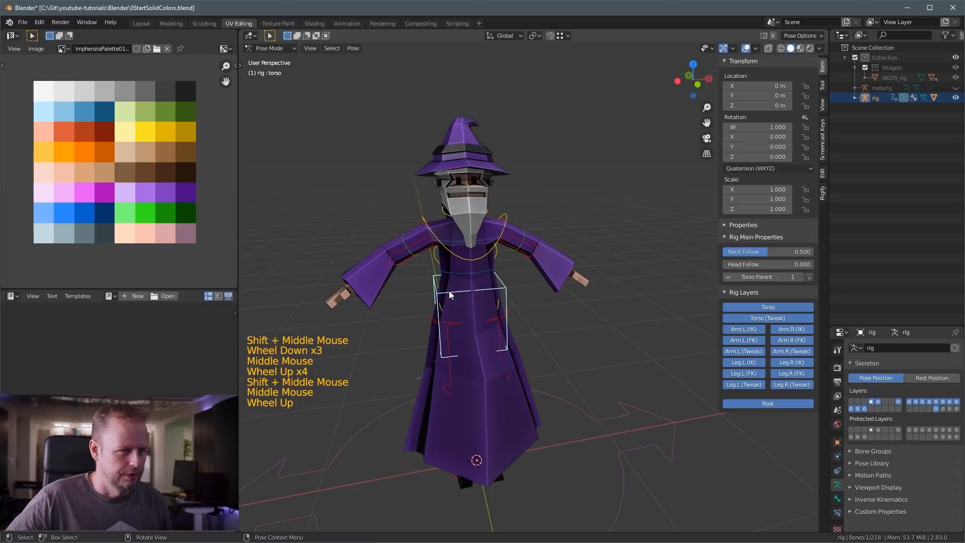
Try moving the torso control to check how the arms behave in IK.
click(357, 295)
click(357, 294)
shift+middle_drag(358, 295, 361, 284)
click(518, 281)
key(g)
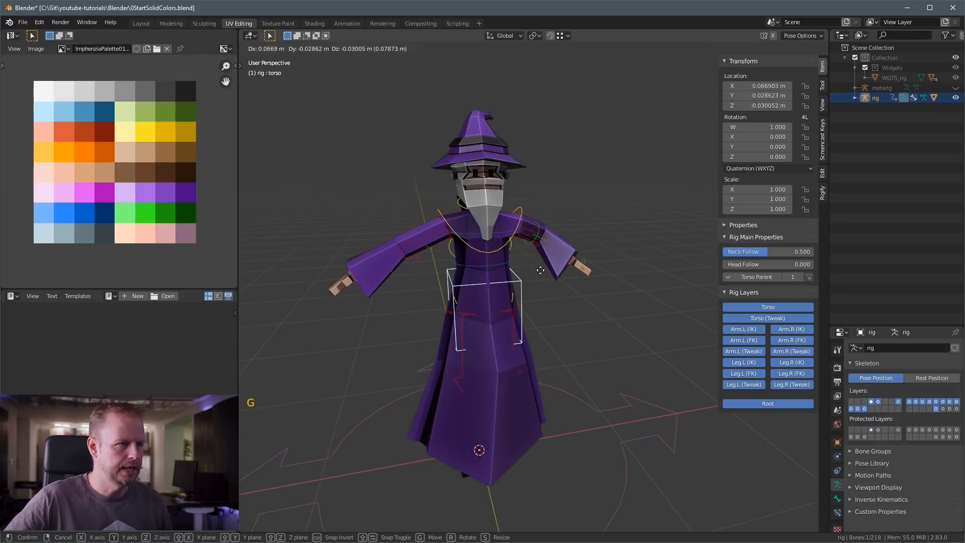
right_click(521, 281)
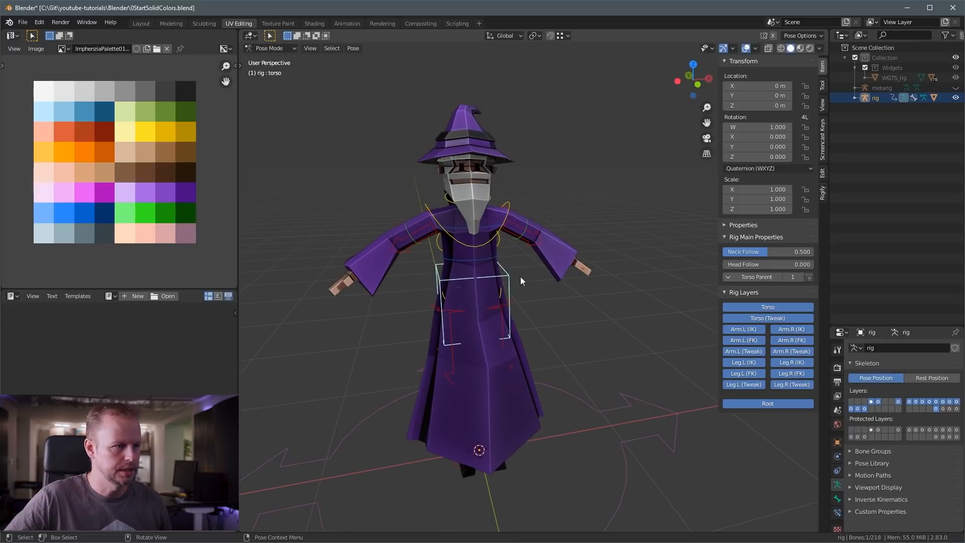
Set IK-FK to 1.000 for both the right and left hand controls.
click(348, 291)
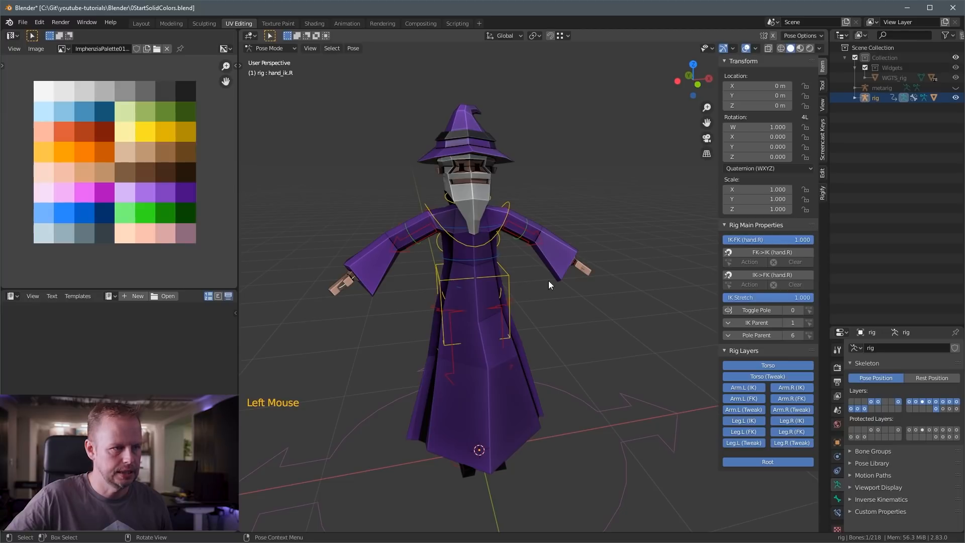
click(582, 271)
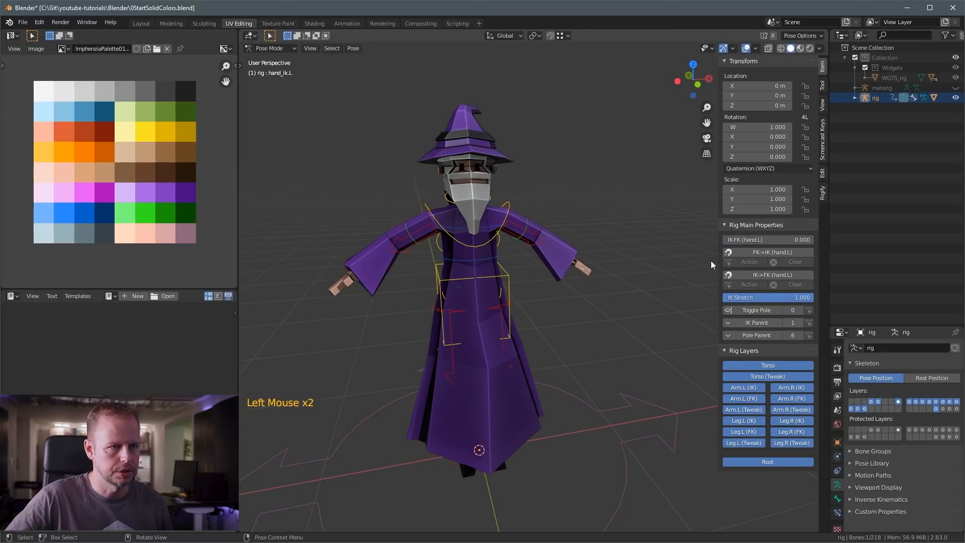
click(768, 253)
Try moving and rotating the torso control with both arms switched to FK.
click(504, 277)
key(g)
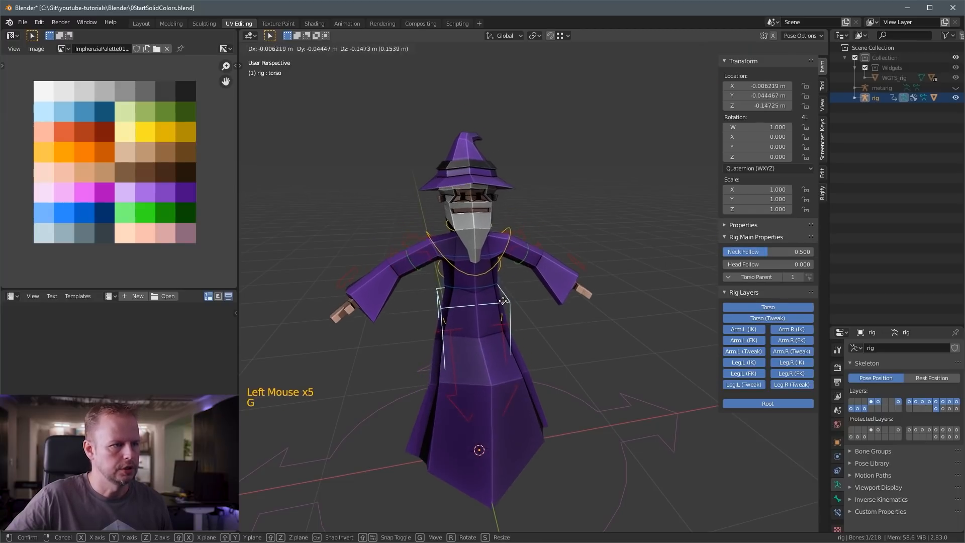
click(502, 301)
middle_drag(503, 300, 553, 302)
key(g)
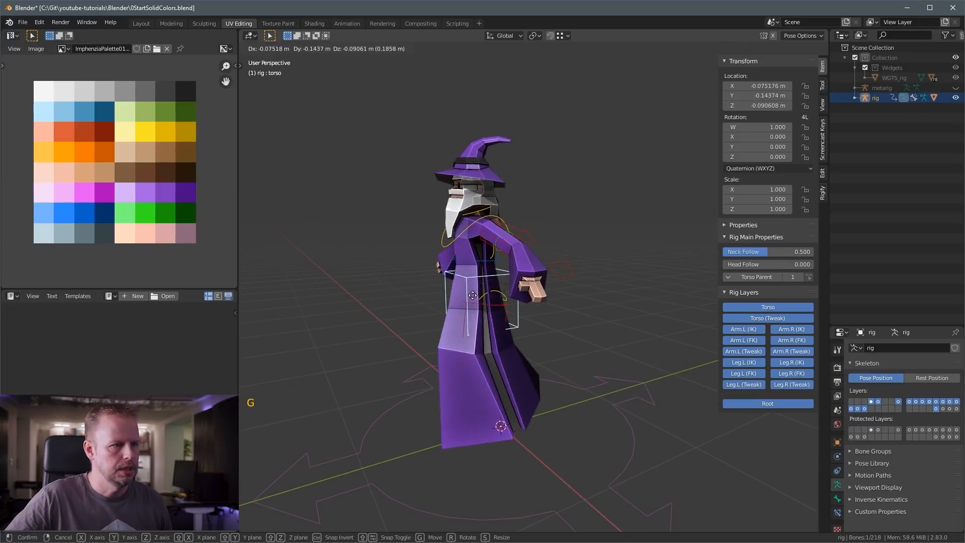
middle_drag(473, 296, 543, 296)
middle_click(543, 297)
key(r)
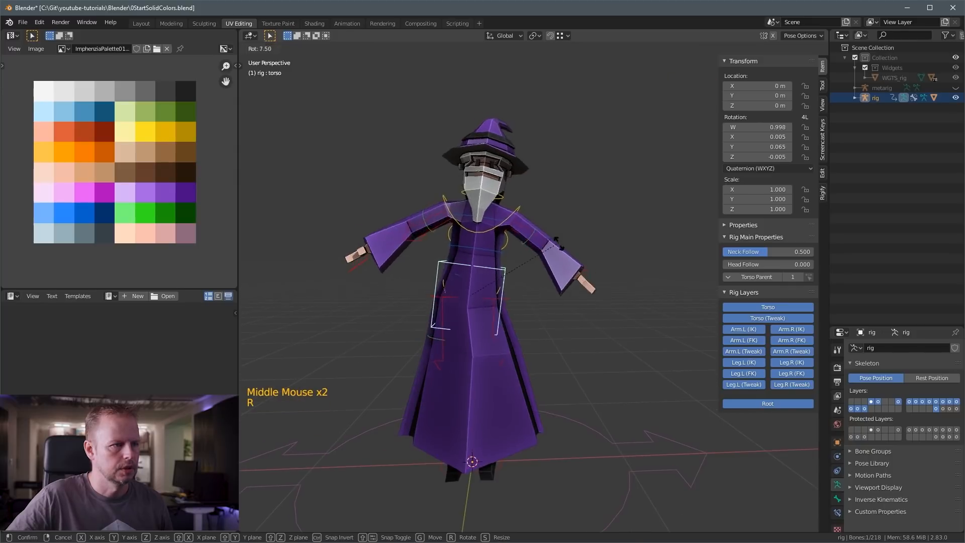
Try rotating the chest control and check the upper body from the side.
click(507, 211)
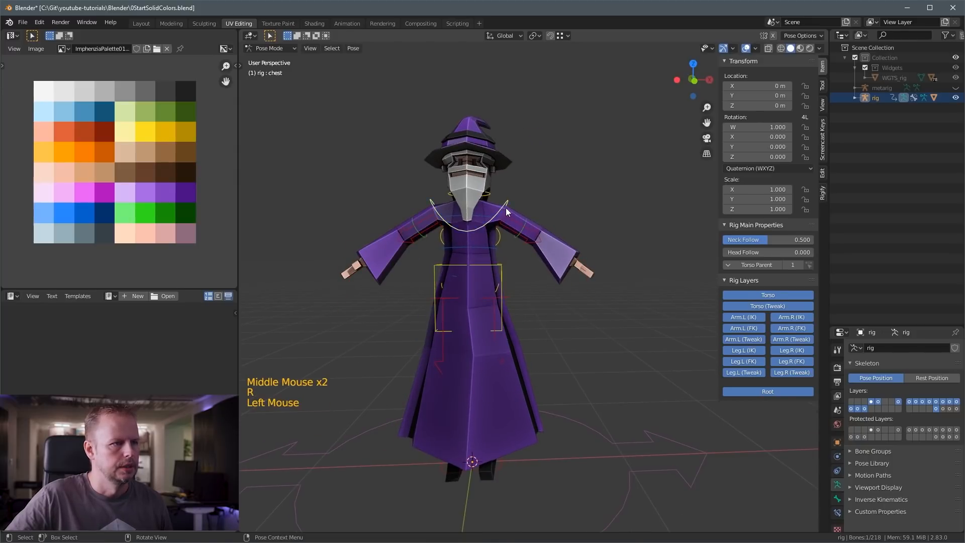
key(r)
key(Escape)
middle_drag(482, 216, 513, 219)
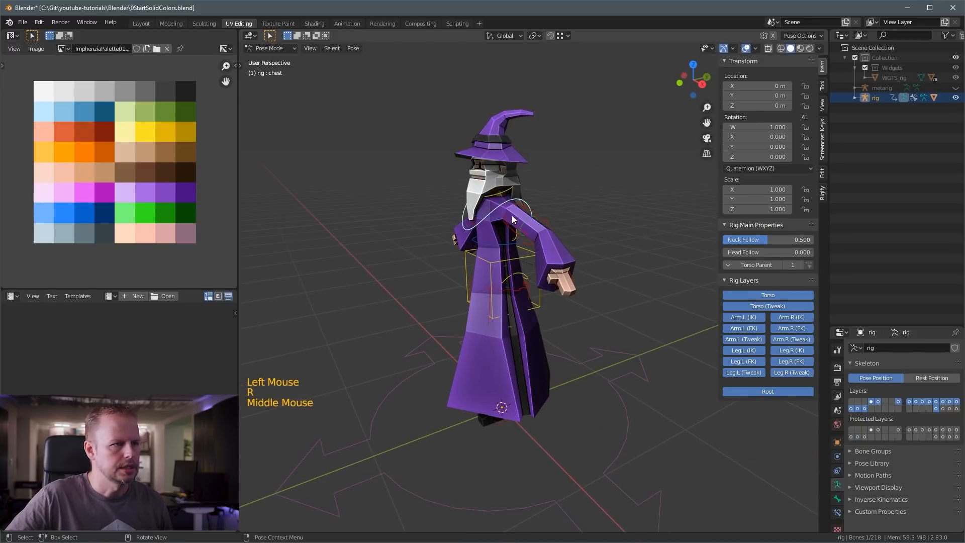
Look for the head and neck controls around the wizard's head.
click(499, 206)
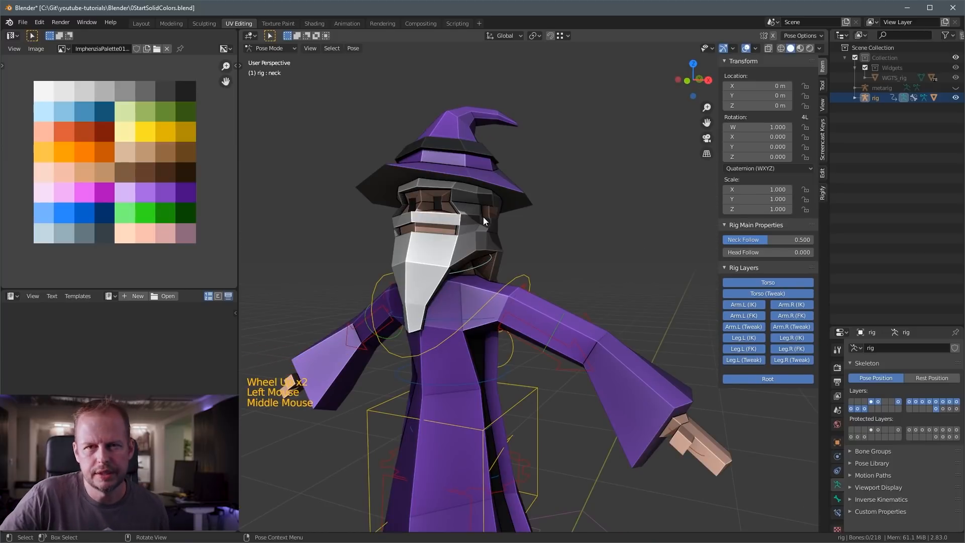
click(505, 254)
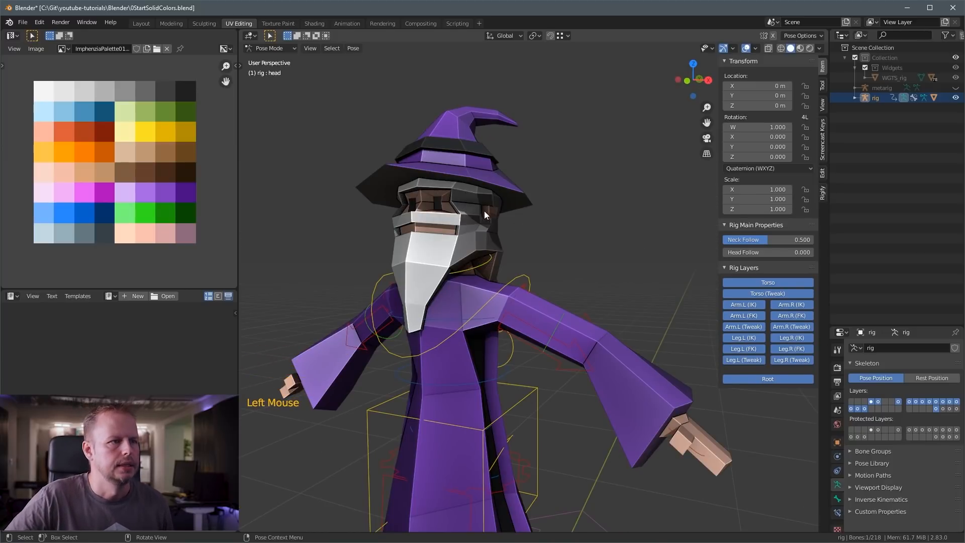
scroll(544, 216, down, 1)
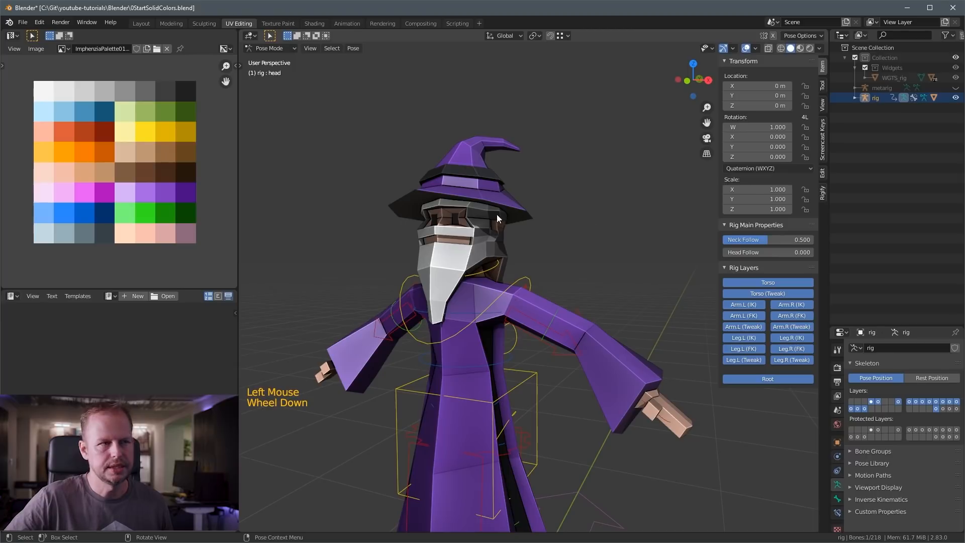
scroll(530, 205, down, 2)
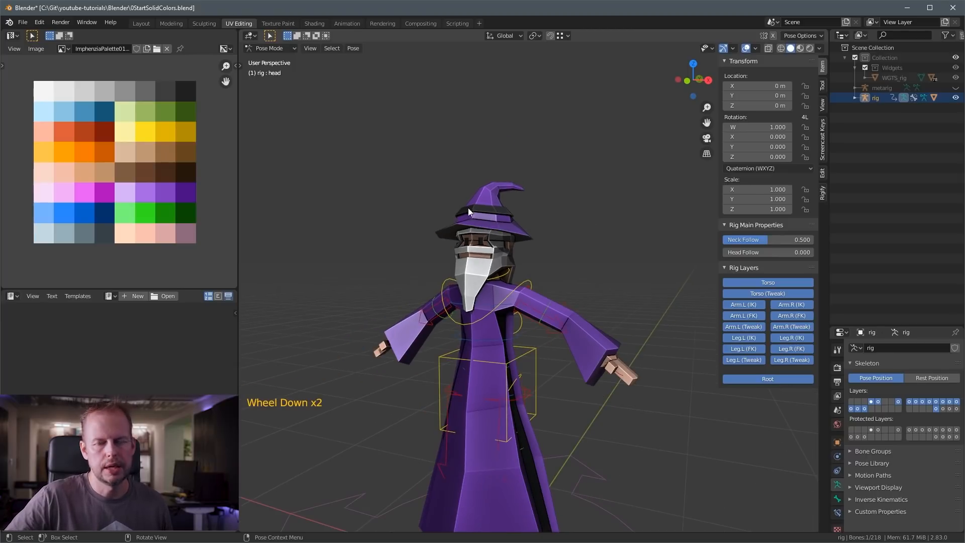
middle_drag(540, 204, 517, 242)
scroll(517, 242, up, 2)
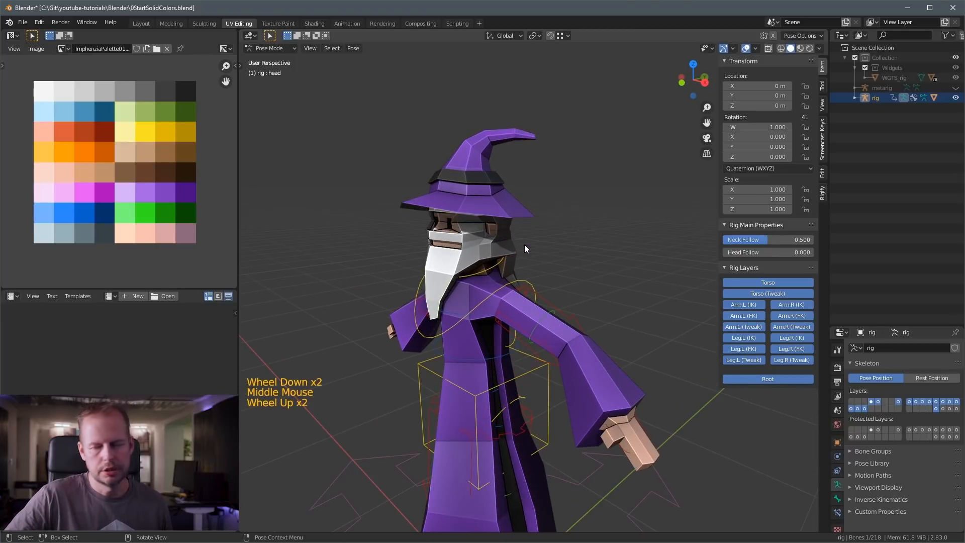
scroll(481, 201, up, 1)
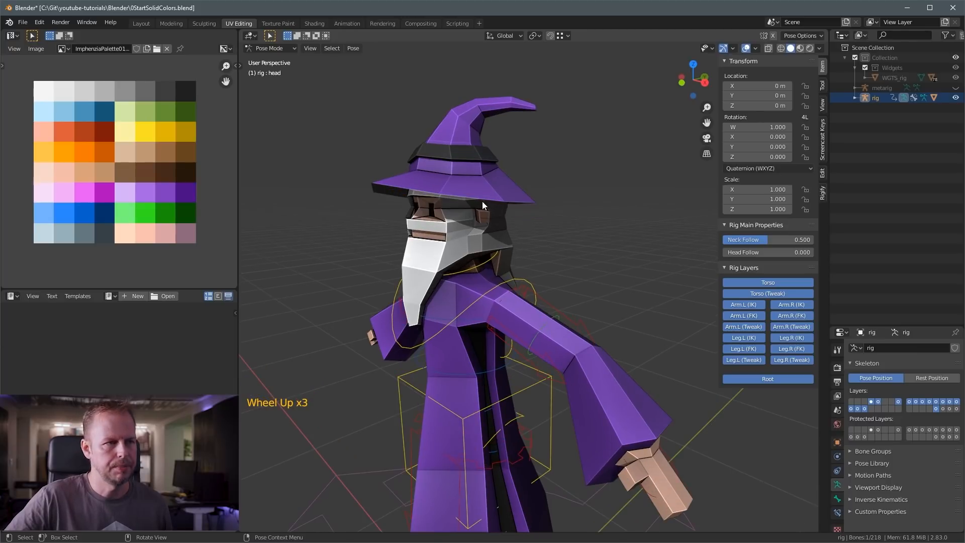
scroll(484, 205, down, 1)
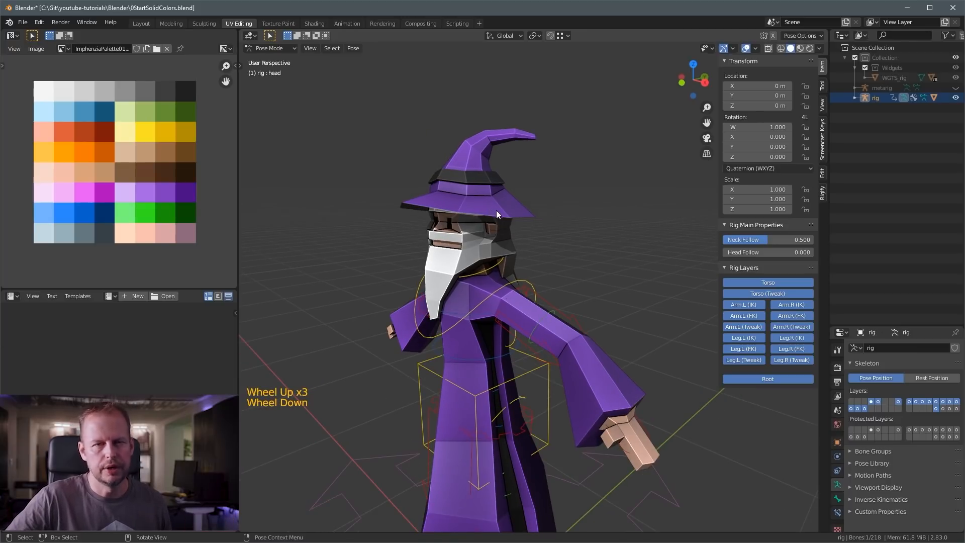
middle_drag(473, 215, 515, 249)
click(466, 210)
Enable In Front display for the rig so its controls are drawn over the mesh.
scroll(457, 210, down, 2)
click(857, 488)
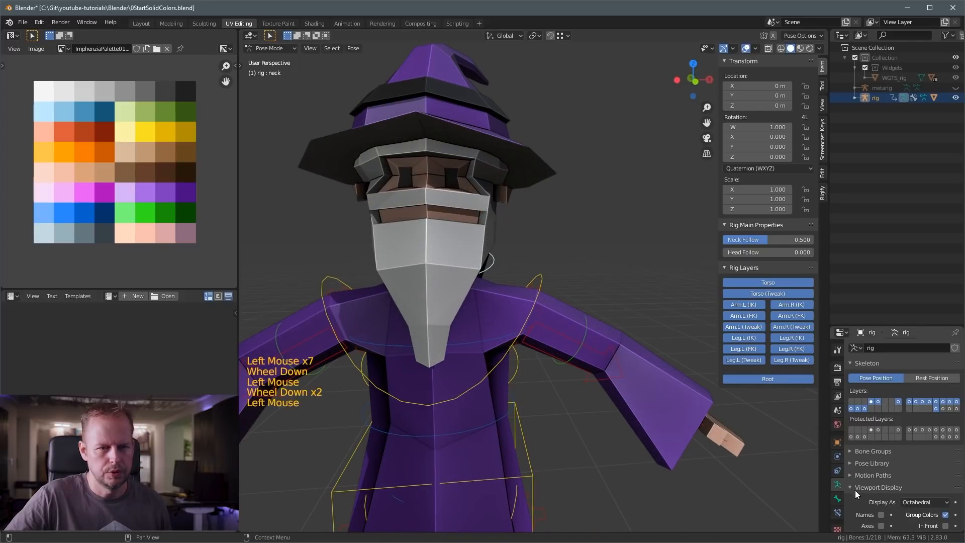
scroll(930, 509, down, 3)
click(945, 489)
scroll(491, 227, down, 2)
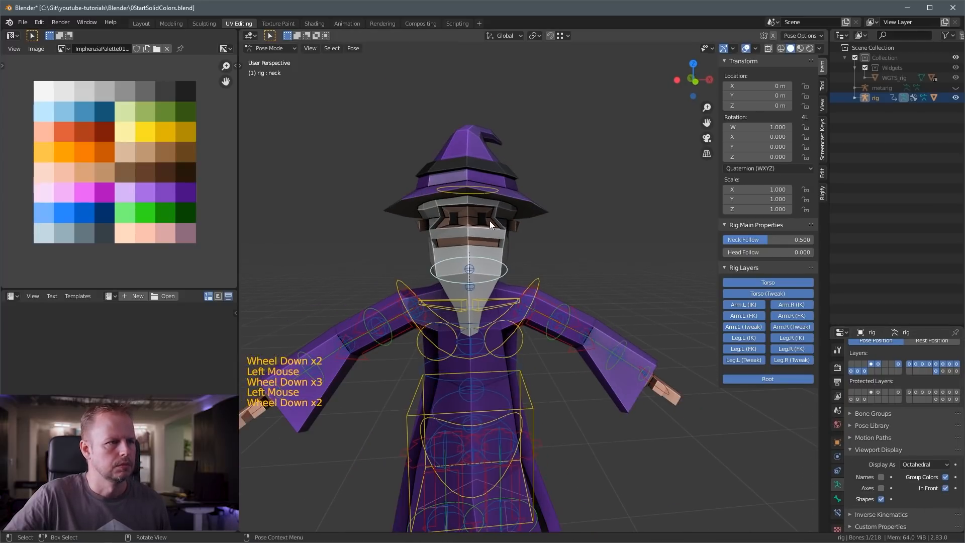
Try rotating the head control from the front and from the side.
click(491, 226)
key(r)
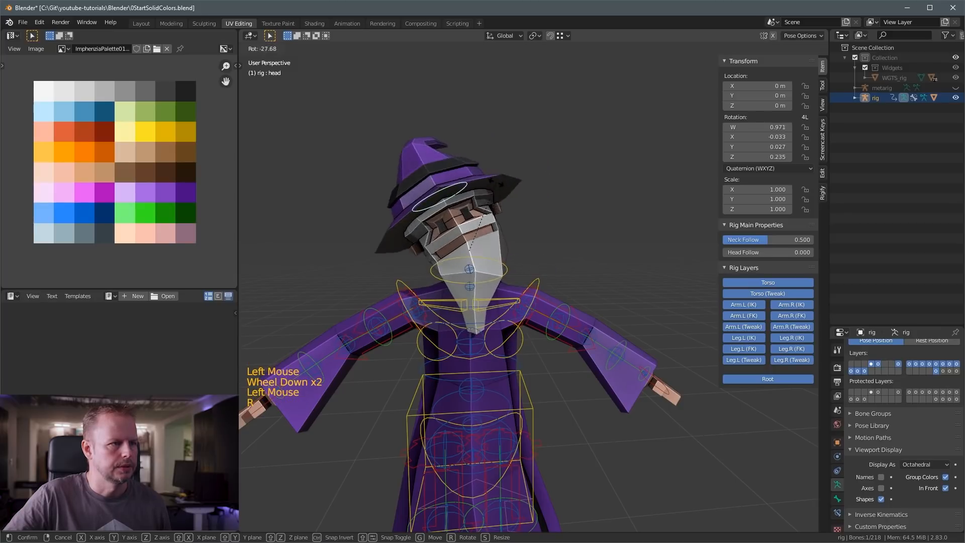
right_click(501, 187)
middle_drag(501, 188, 533, 193)
key(r)
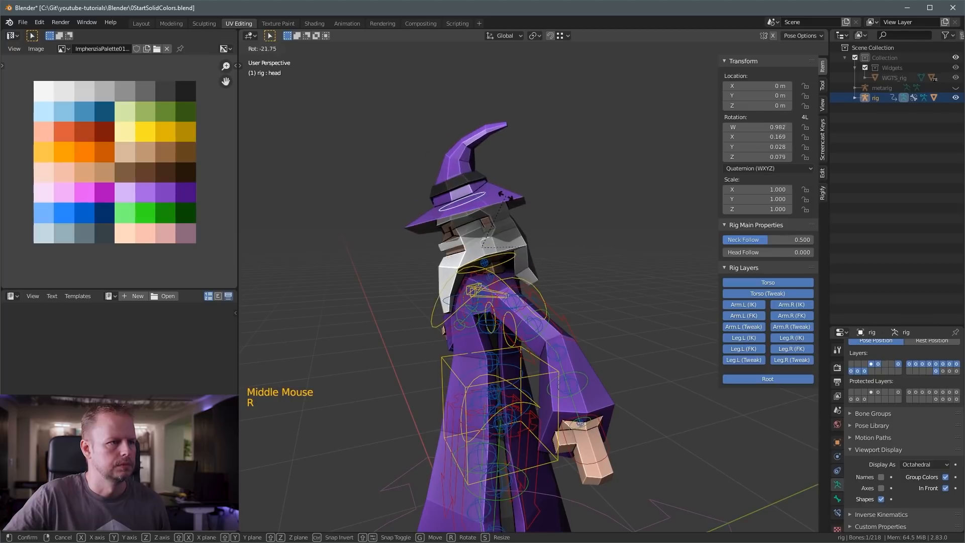
right_click(518, 199)
Add the neck control to the selection and try rotating it together with the head control.
middle_drag(518, 199, 527, 236)
shift+click(538, 254)
key(r)
right_click(521, 224)
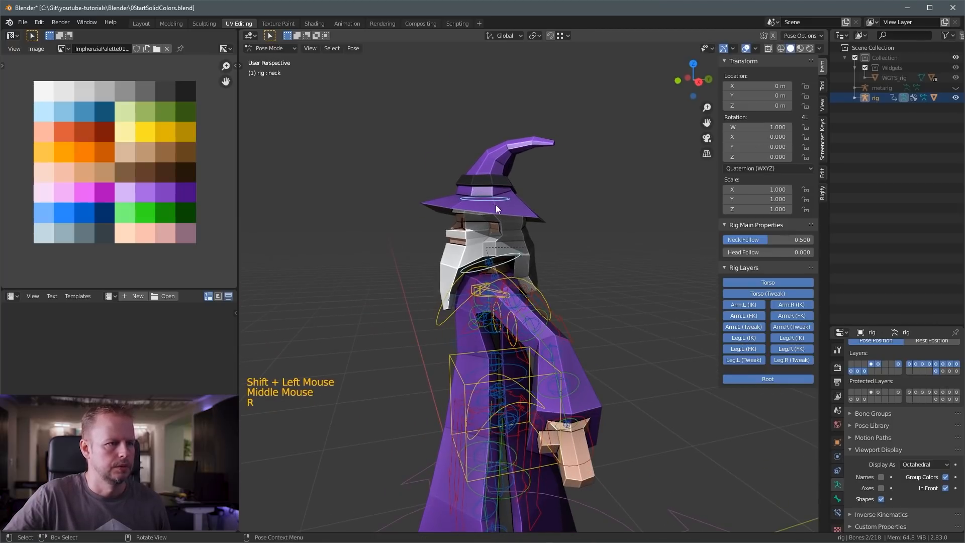
Try rotating the chest control and the left upper arm's FK control.
click(526, 275)
key(r)
right_click(521, 282)
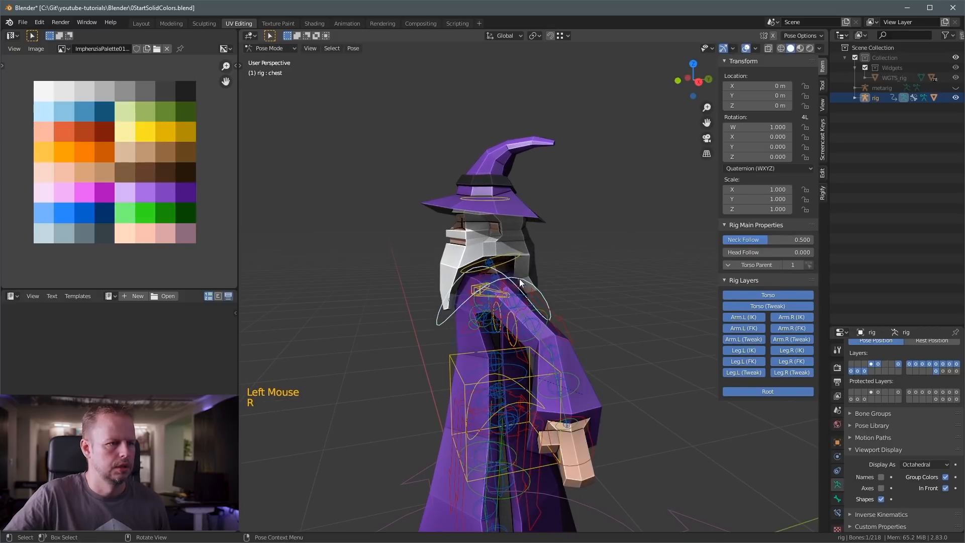
middle_drag(521, 282, 586, 325)
click(573, 330)
key(r)
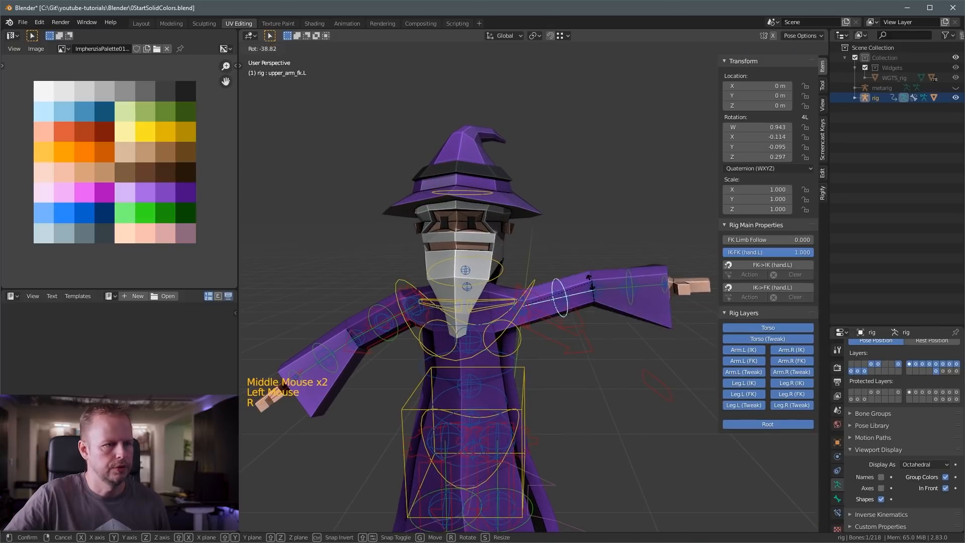
right_click(531, 472)
middle_drag(531, 473, 598, 360)
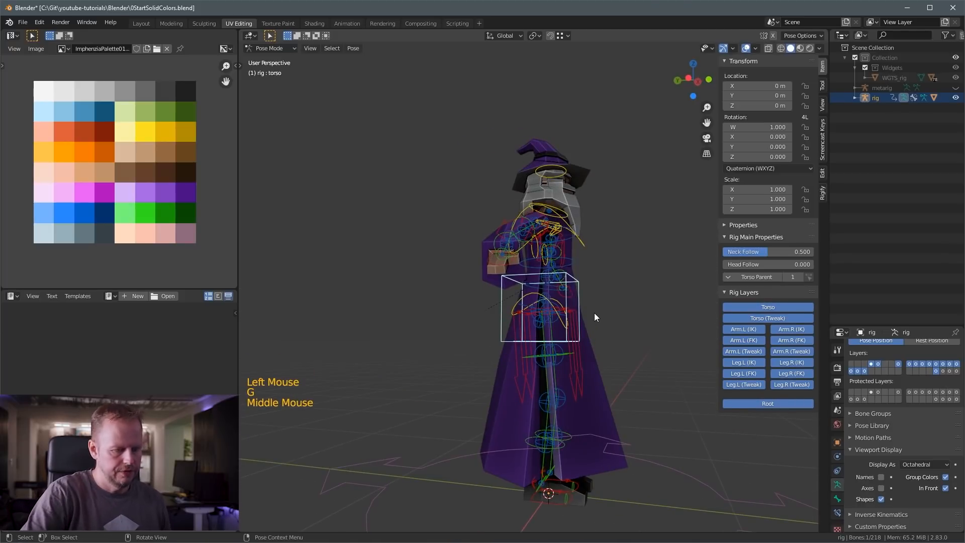
key(KP_1)
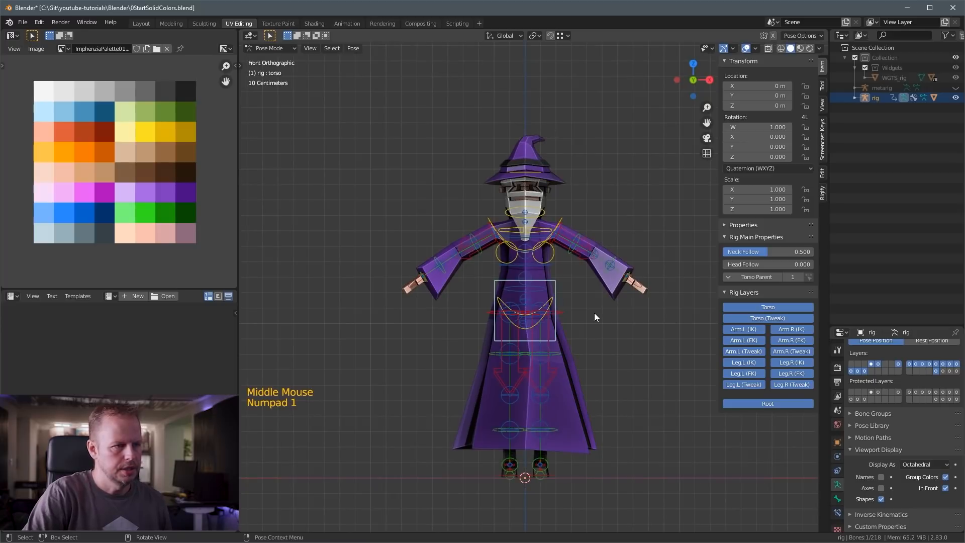
Switch to the Animation workspace and turn on Auto Keying.
key(KP_3)
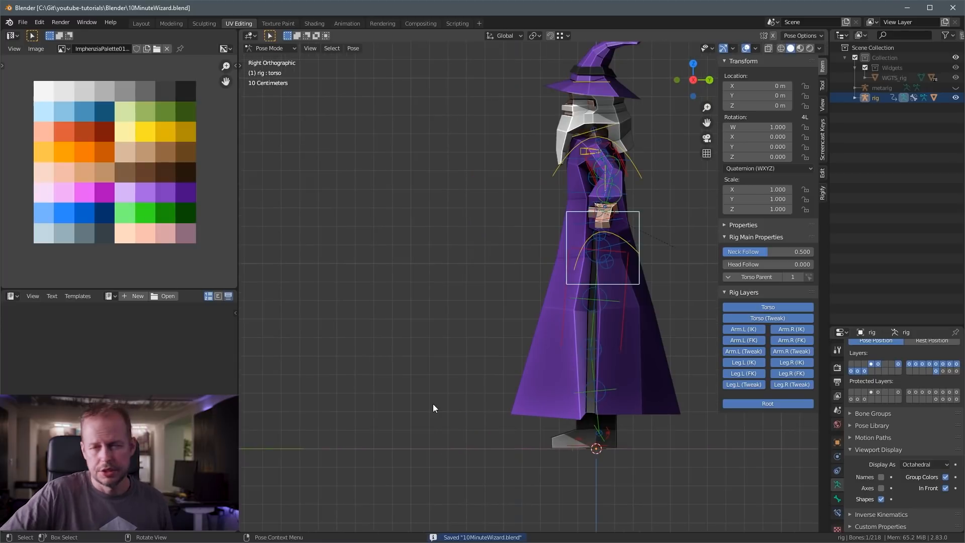
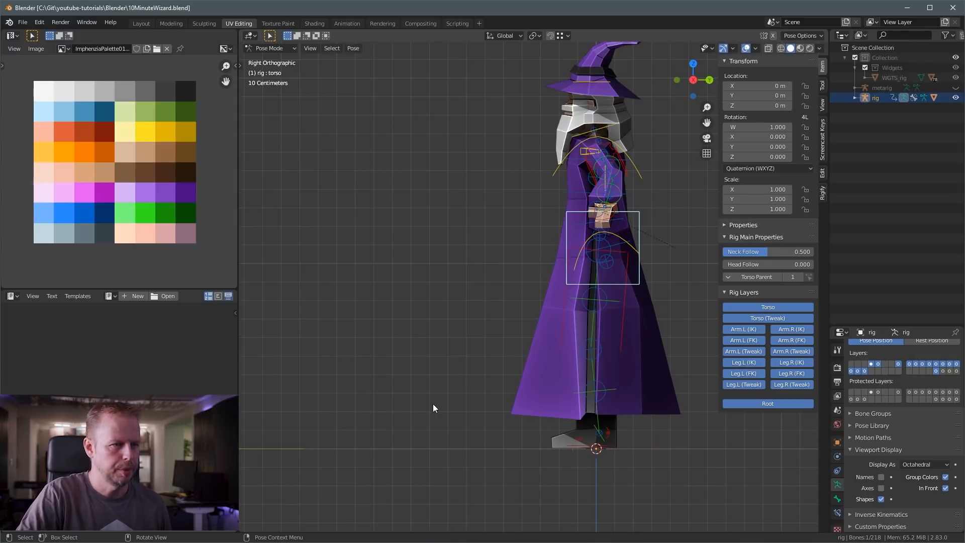
key(KP_3)
scroll(433, 403, down, 2)
shift+middle_drag(433, 404, 575, 417)
click(508, 436)
scroll(575, 416, down, 1)
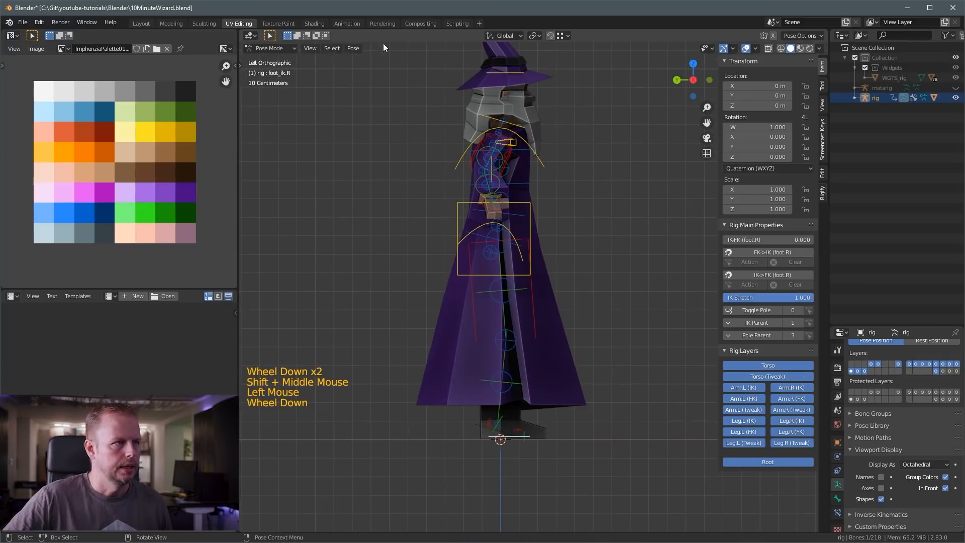
click(351, 23)
scroll(475, 176, up, 3)
key(KP_3)
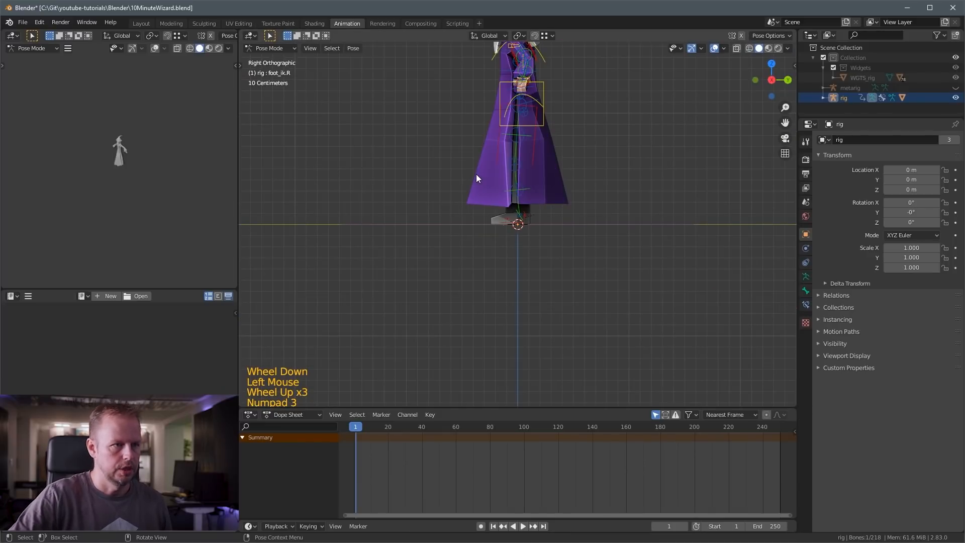
key(ctrl+KP_3)
shift+middle_drag(357, 146, 456, 263)
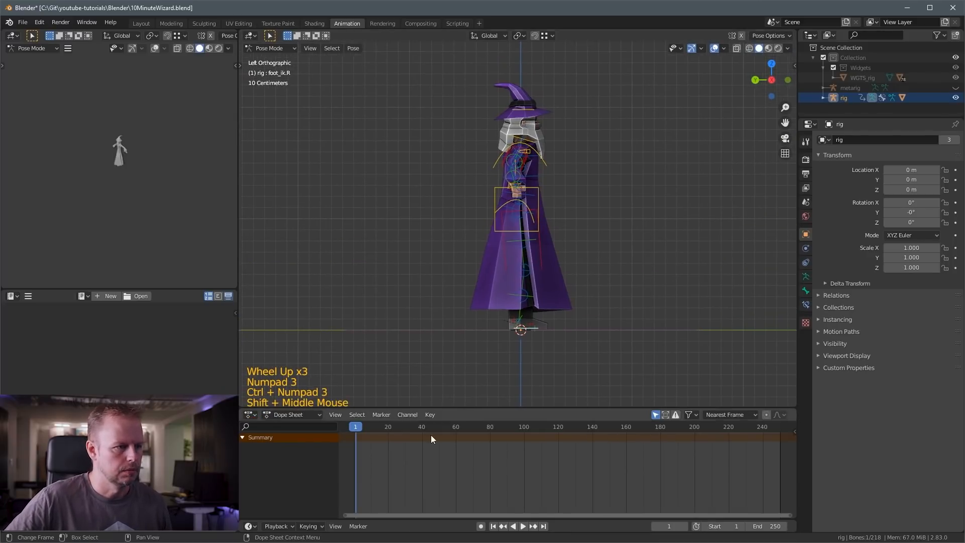
click(481, 526)
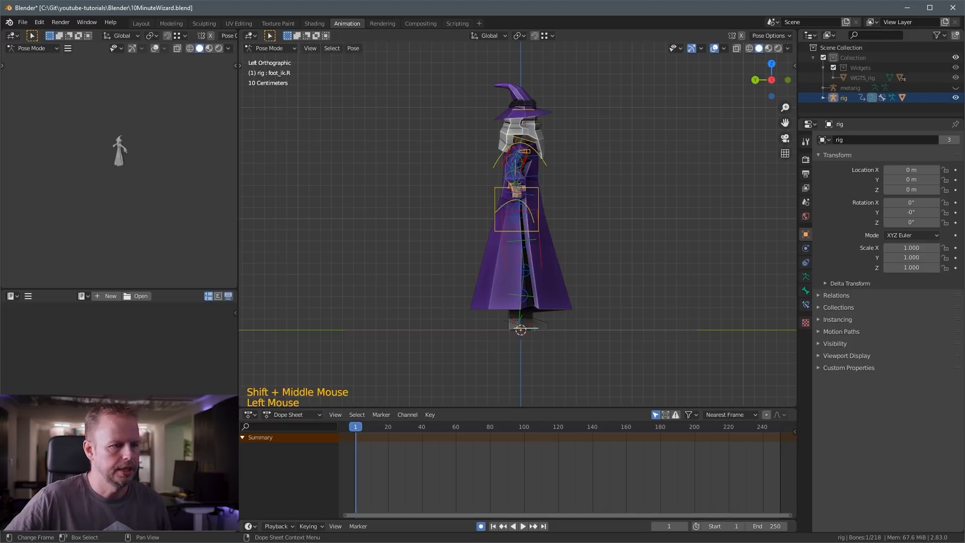
Activate the Move tool and lower the rig's torso control so the legs bend.
scroll(549, 229, up, 3)
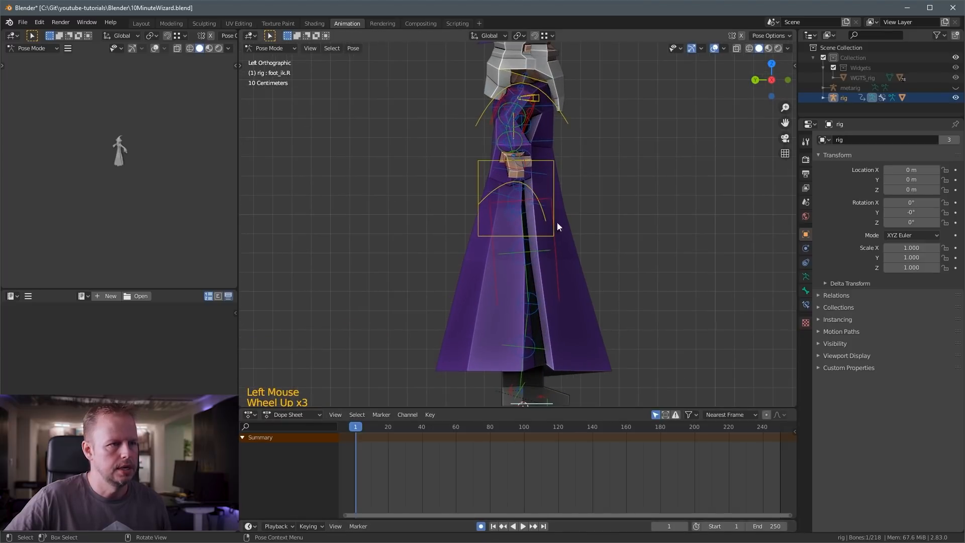
click(553, 224)
scroll(553, 224, down, 2)
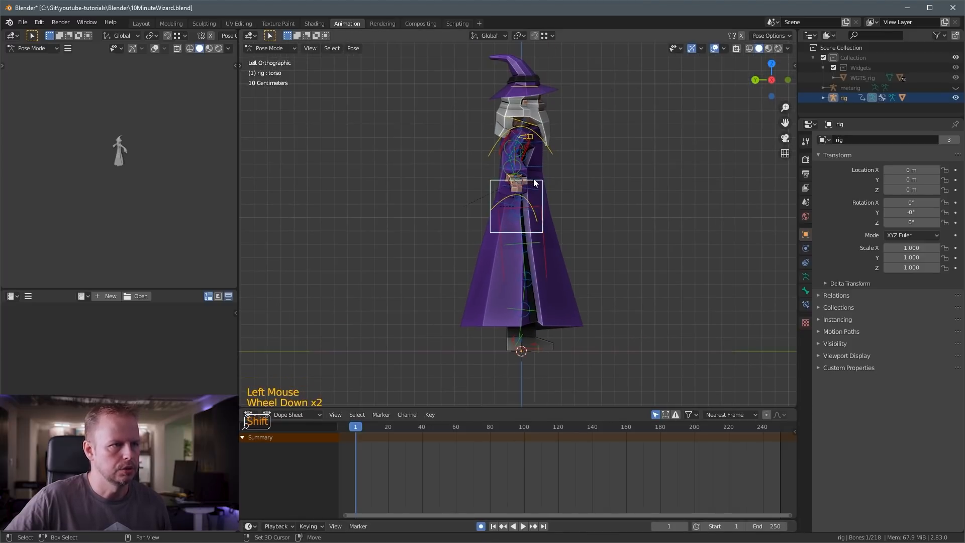
key(shift+space)
click(514, 192)
drag(517, 167, 520, 190)
Try moving and rotating the right foot's IK control to test how the robe follows the leg.
click(536, 351)
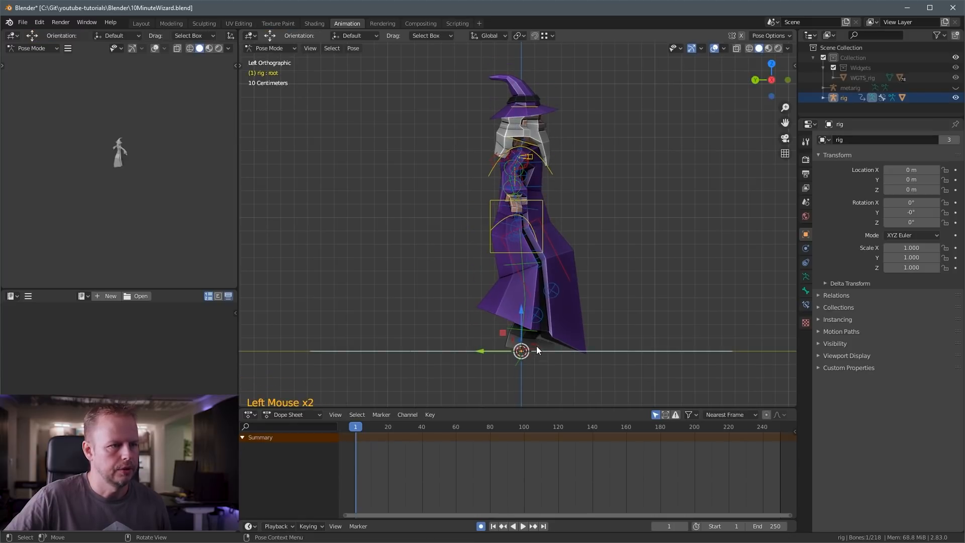
click(535, 351)
click(531, 348)
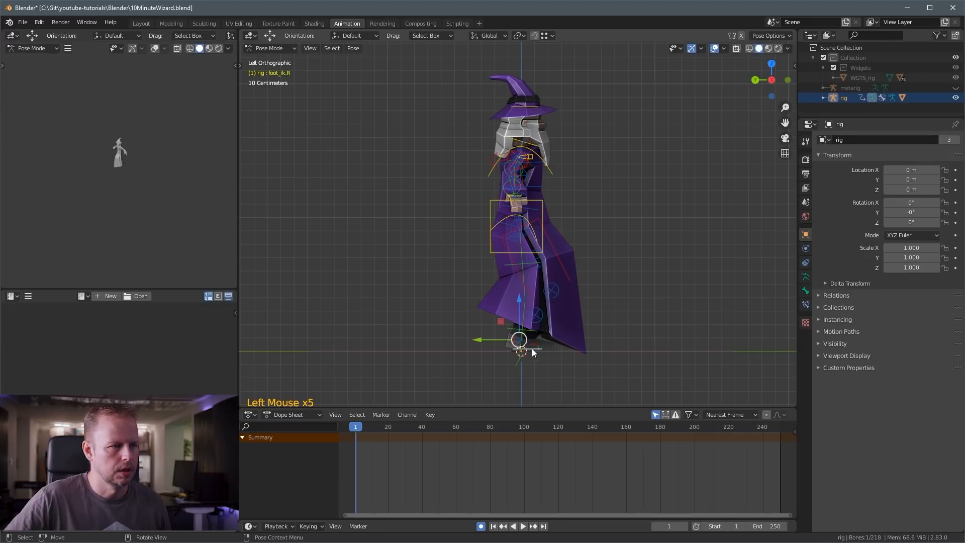
key(g)
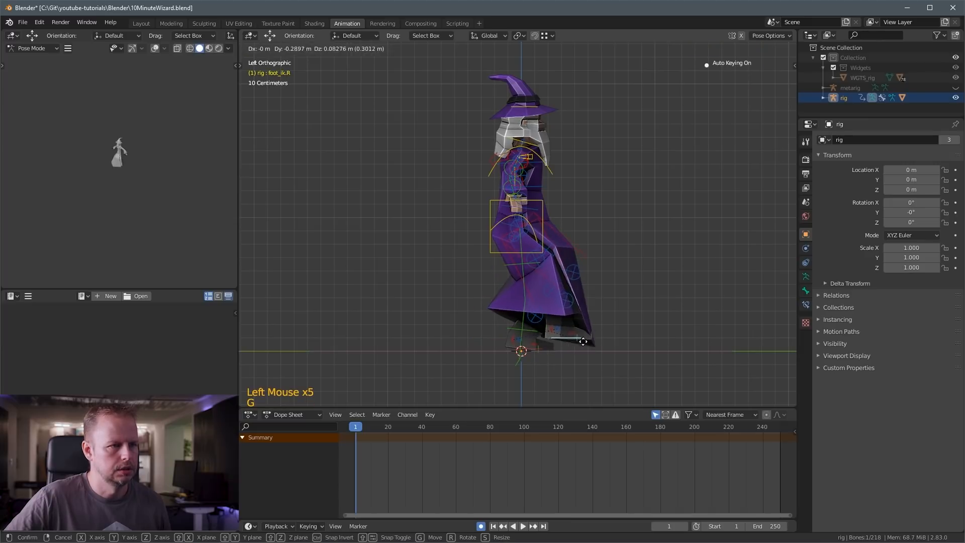
click(573, 342)
key(r)
click(657, 306)
mouse_move(656, 306)
middle_down()
mouse_move(578, 293)
mouse_move(668, 303)
middle_up()
key(ctrl+z)
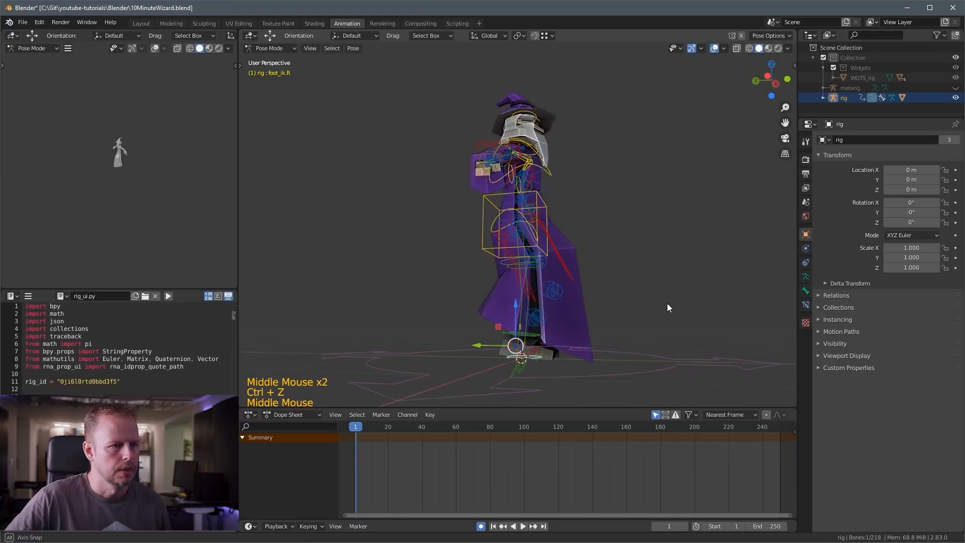
key(g)
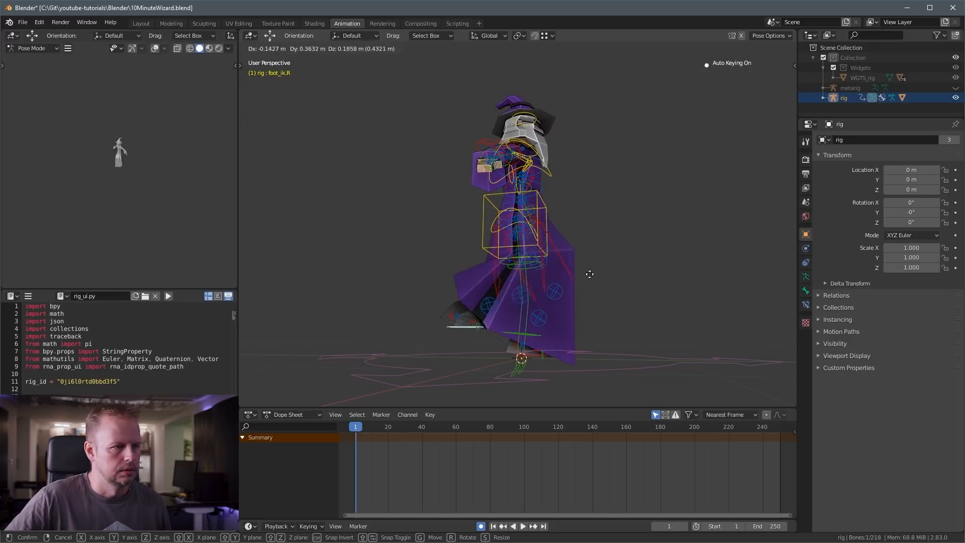
right_click(650, 271)
Take the rig out of Pose Mode and into Object Mode.
middle_drag(651, 271, 548, 325)
click(604, 305)
key(Tab)
click(581, 312)
key(Tab)
click(584, 326)
key(Tab)
key(Tab)
click(548, 324)
key(Tab)
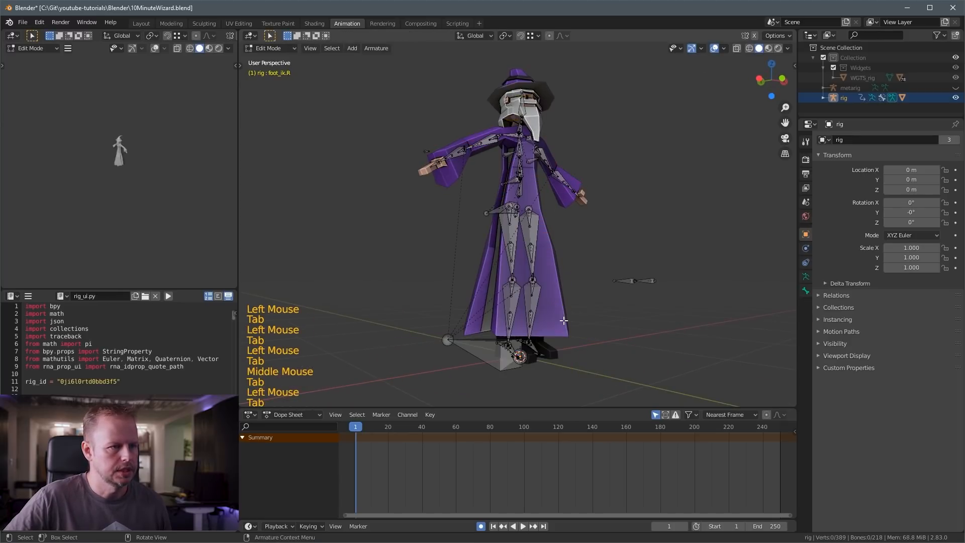
click(563, 321)
key(ctrl+Tab)
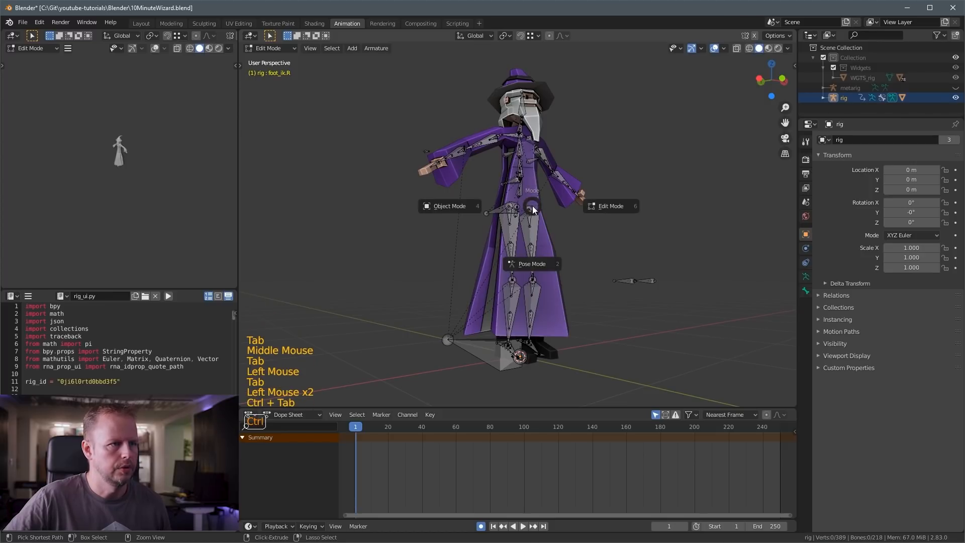
click(561, 323)
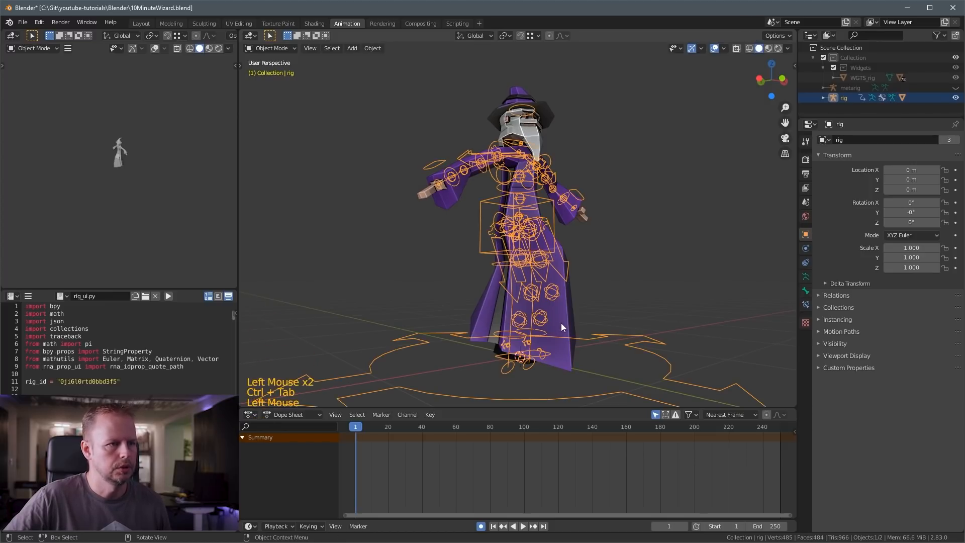
Enter Edit Mode on the wizard mesh with vertex selection and select the robe's front hem vertex.
key(Tab)
scroll(578, 354, up, 1)
key(1)
click(578, 354)
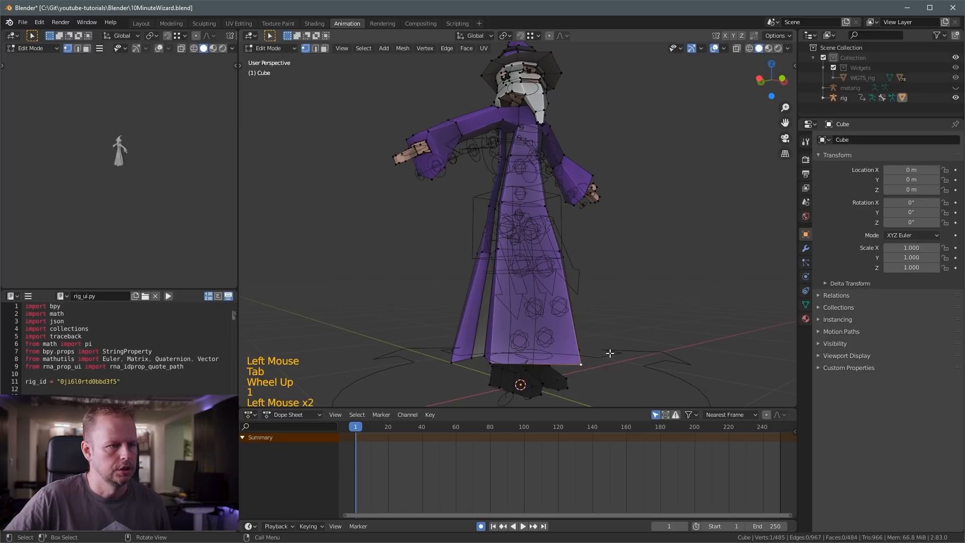
Inspect the vertex weights of the robe's front hem vertex and of a vertex on the right shoe.
key(n)
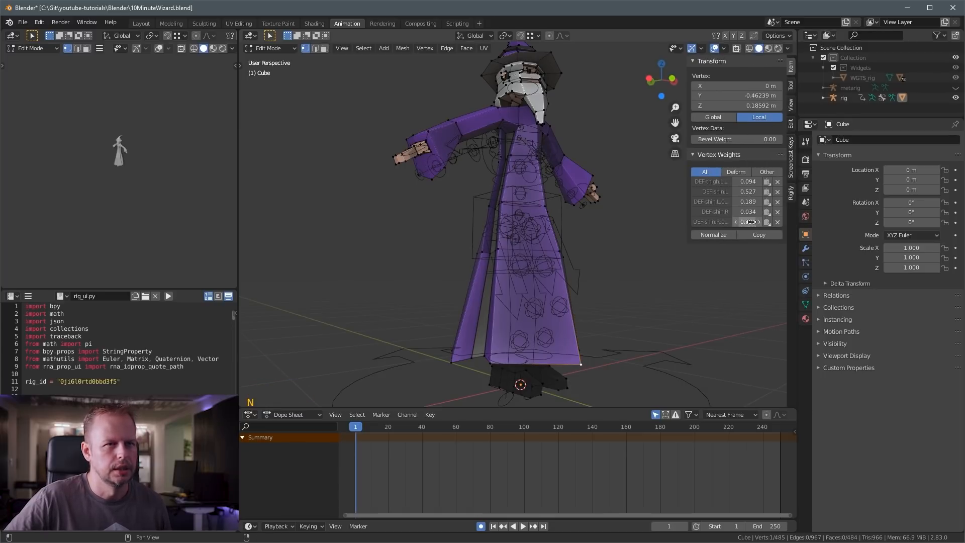
click(545, 385)
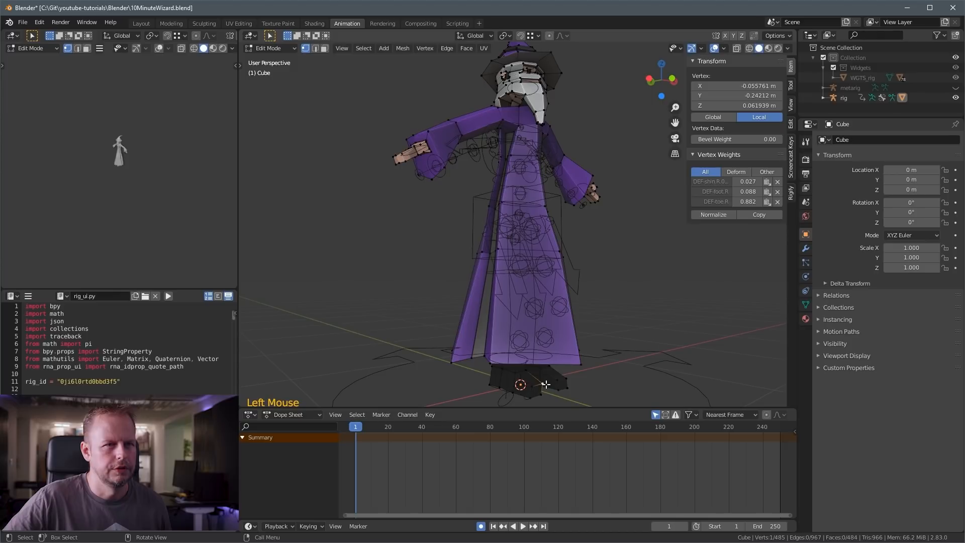
click(721, 193)
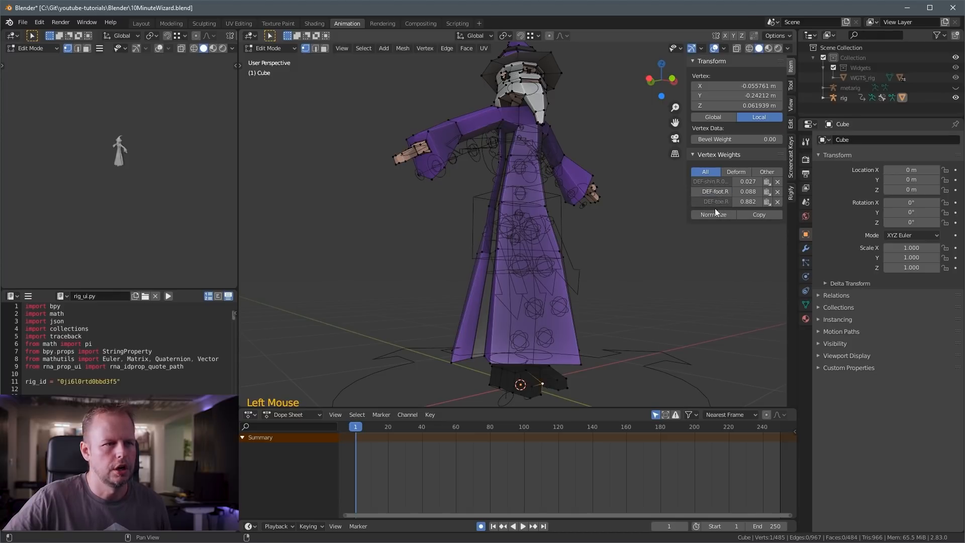
click(582, 365)
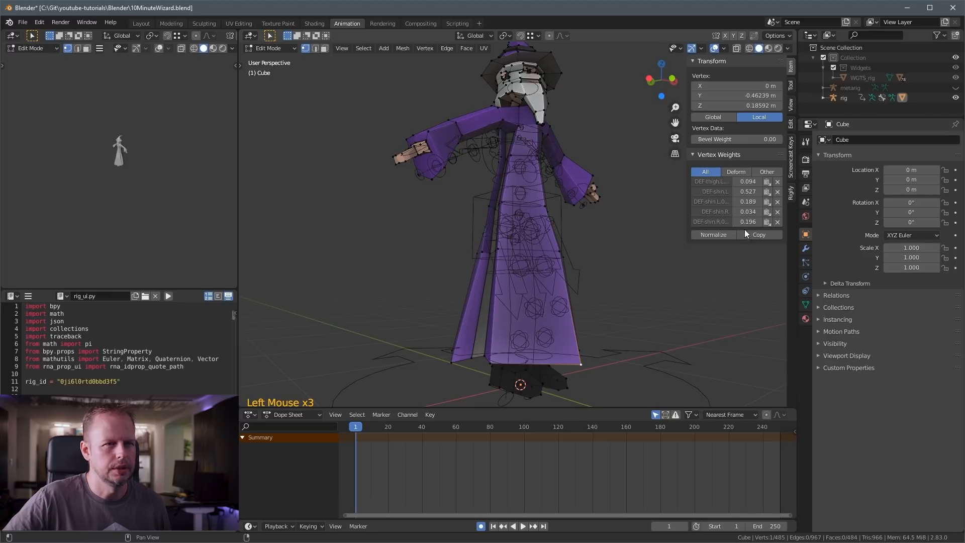
Move the robe's front and back hem vertices inward toward the legs and return to Object Mode.
middle_drag(728, 237, 679, 261)
middle_drag(678, 261, 653, 282)
scroll(653, 282, up, 1)
scroll(648, 297, down, 3)
middle_drag(654, 281, 648, 301)
scroll(649, 296, up, 1)
key(g)
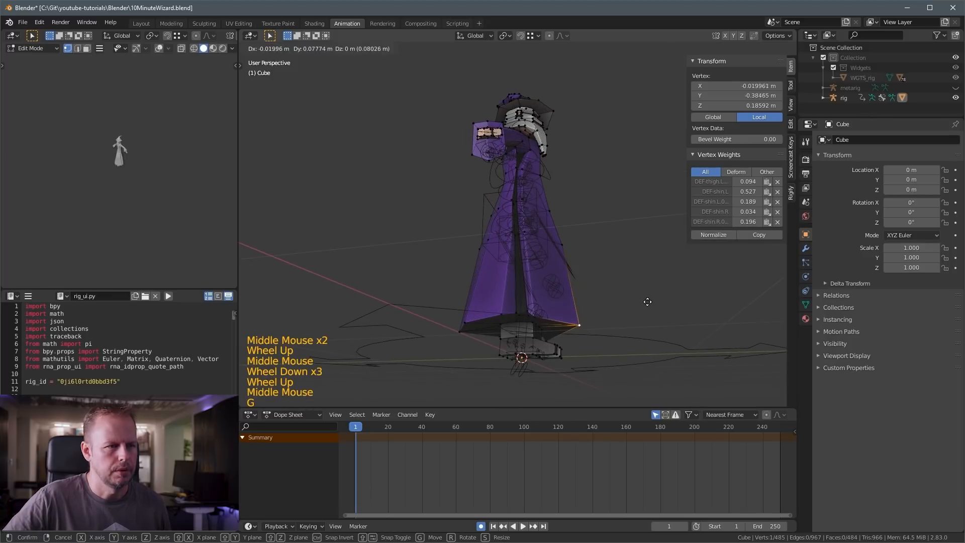
click(459, 334)
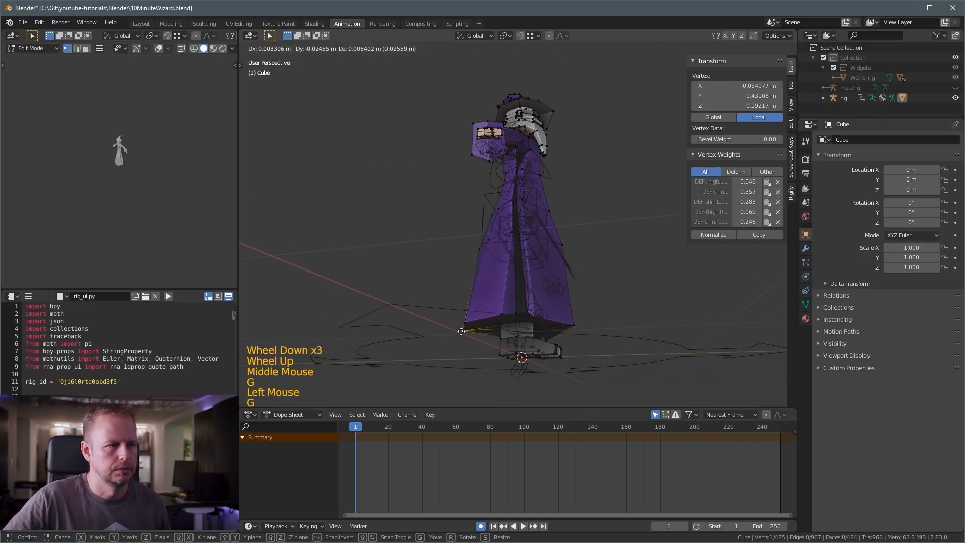
middle_drag(459, 333, 606, 306)
key(Tab)
key(Tab)
key(Tab)
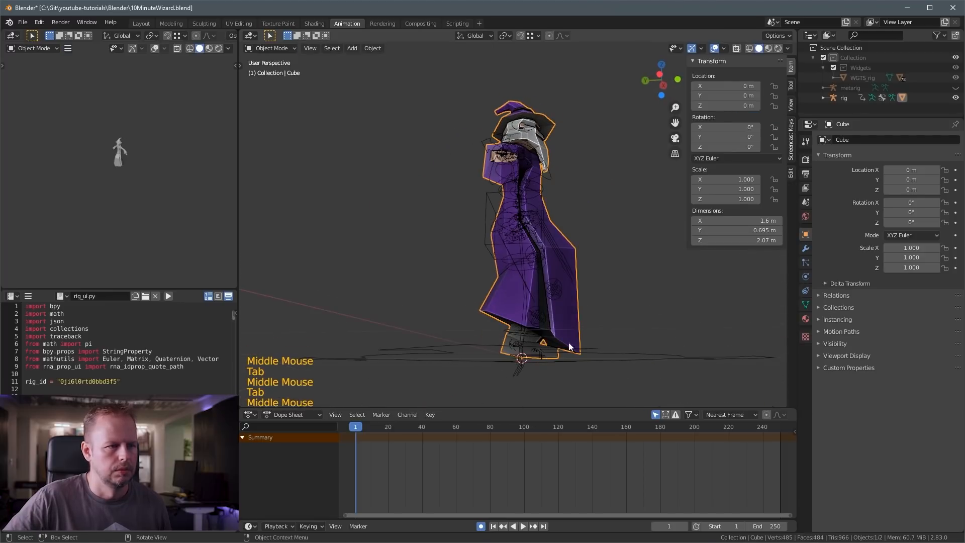
Assign the robe's front hem vertex to the DEF-foot.R vertex group and set its weight to about 0.77.
key(Tab)
middle_drag(570, 346, 618, 327)
click(557, 334)
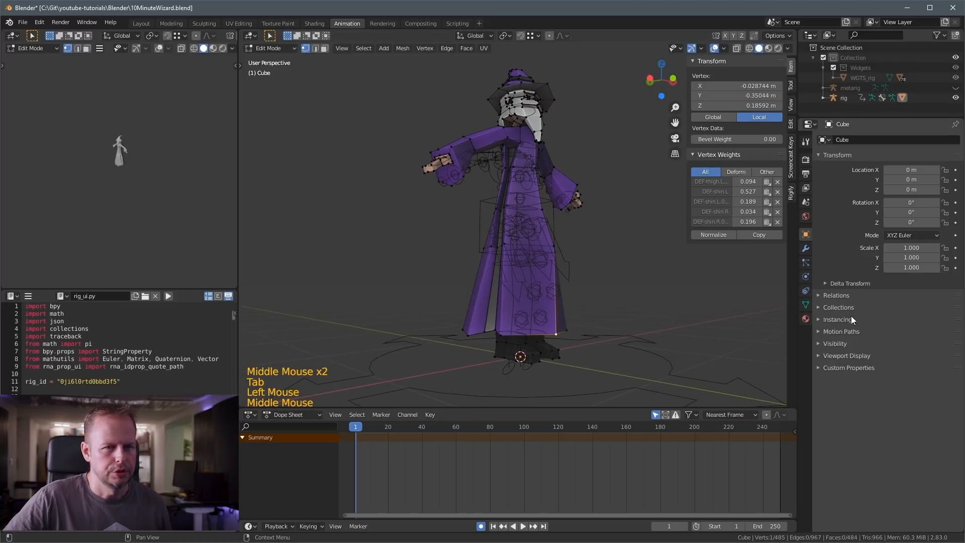
click(807, 304)
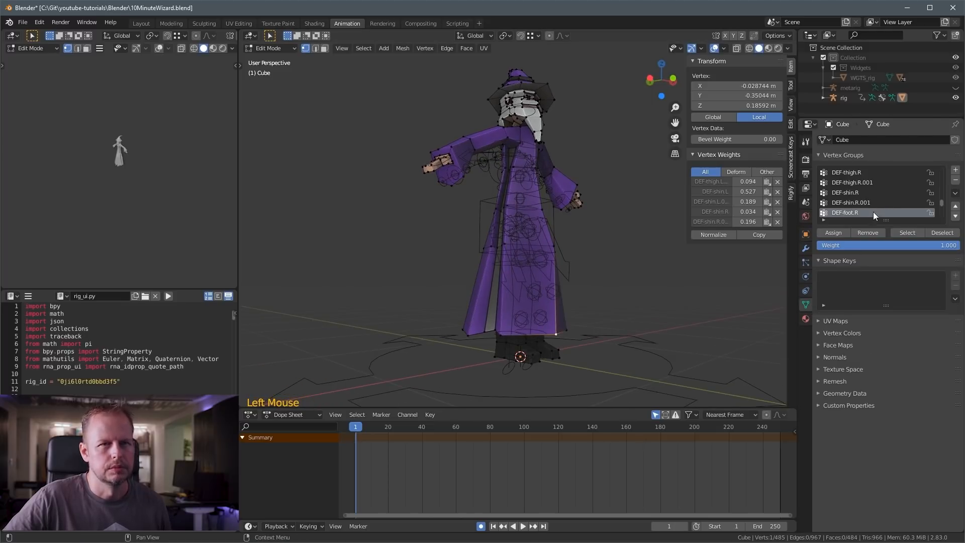
scroll(866, 204, down, 2)
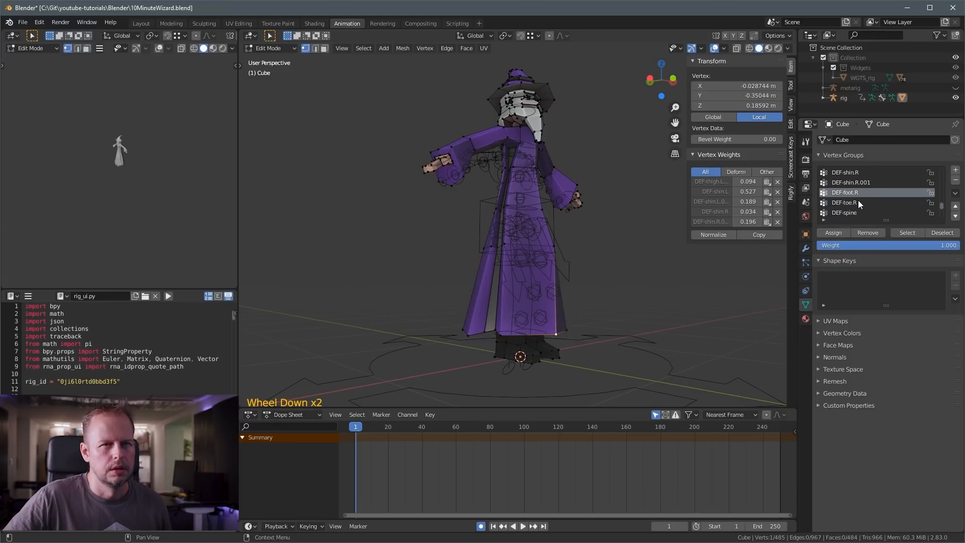
click(856, 194)
middle_drag(583, 262, 634, 259)
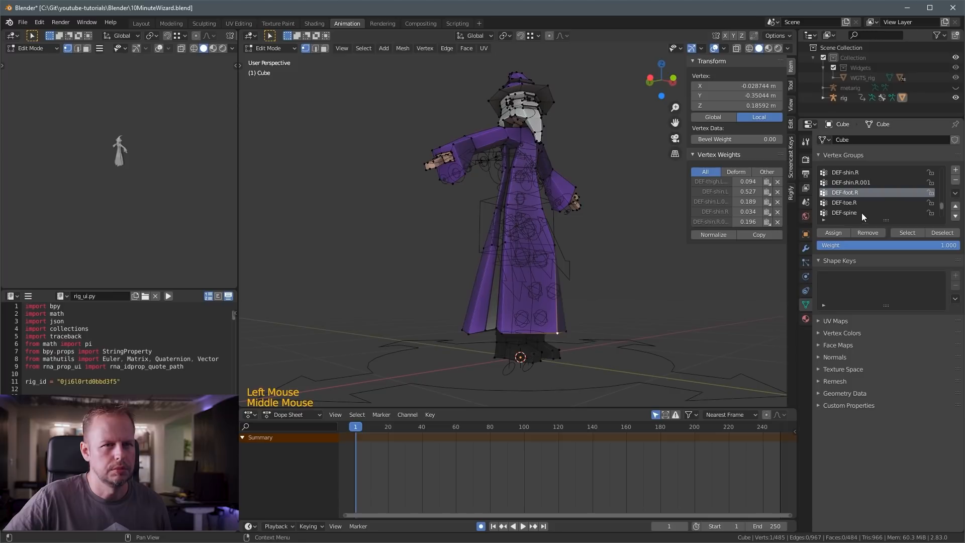
click(834, 234)
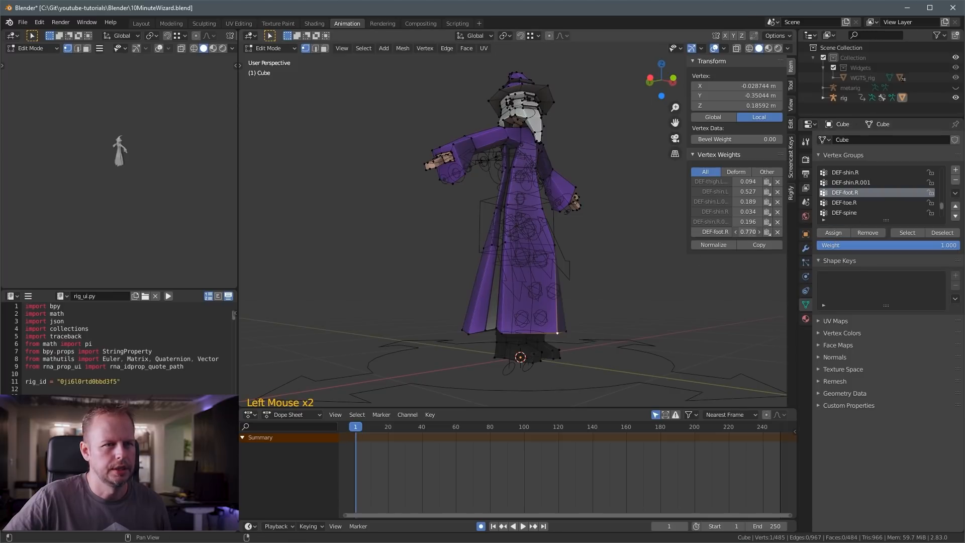
Leave mesh editing, select the rig and put it back into Pose Mode.
middle_drag(654, 281, 547, 330)
key(Tab)
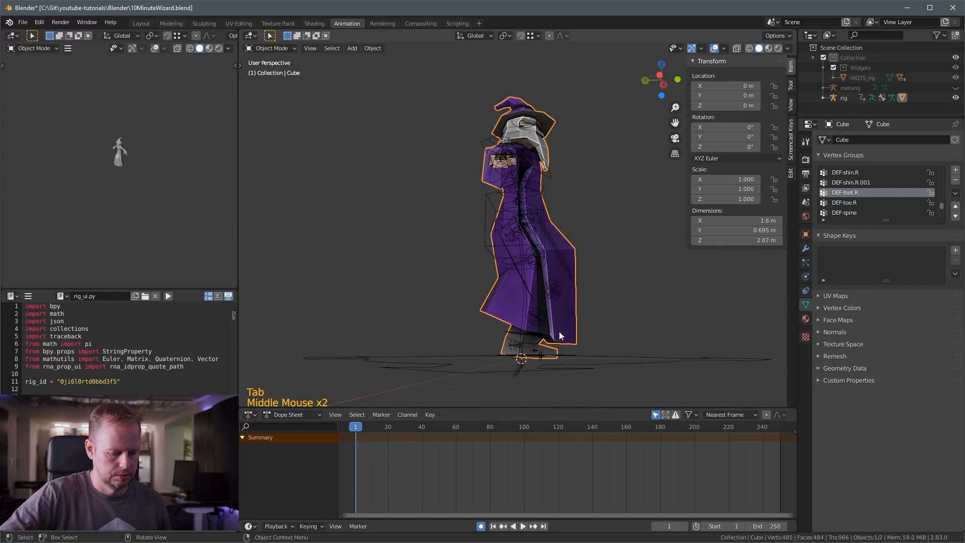
key(KP_3)
key(ctrl+KP_3)
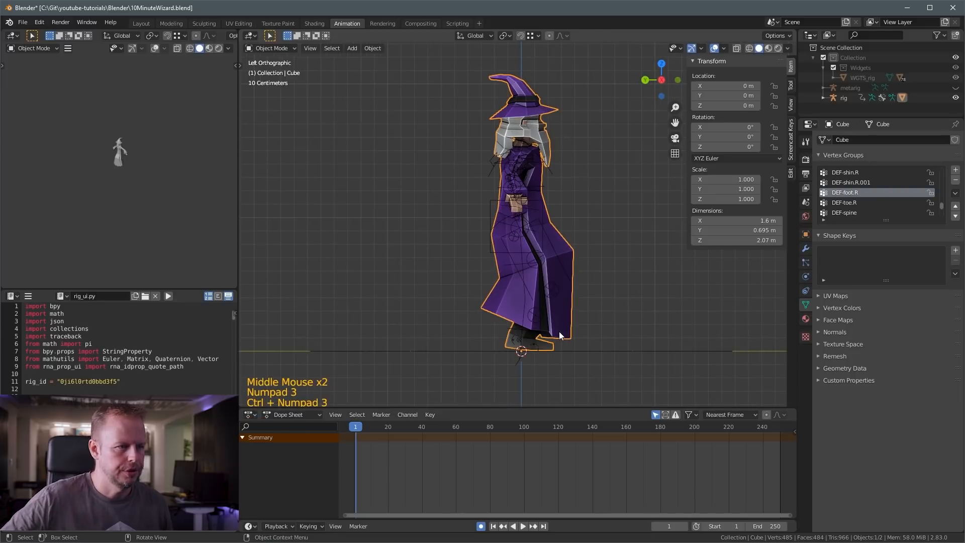
scroll(506, 370, up, 1)
scroll(508, 371, up, 1)
click(554, 287)
click(552, 281)
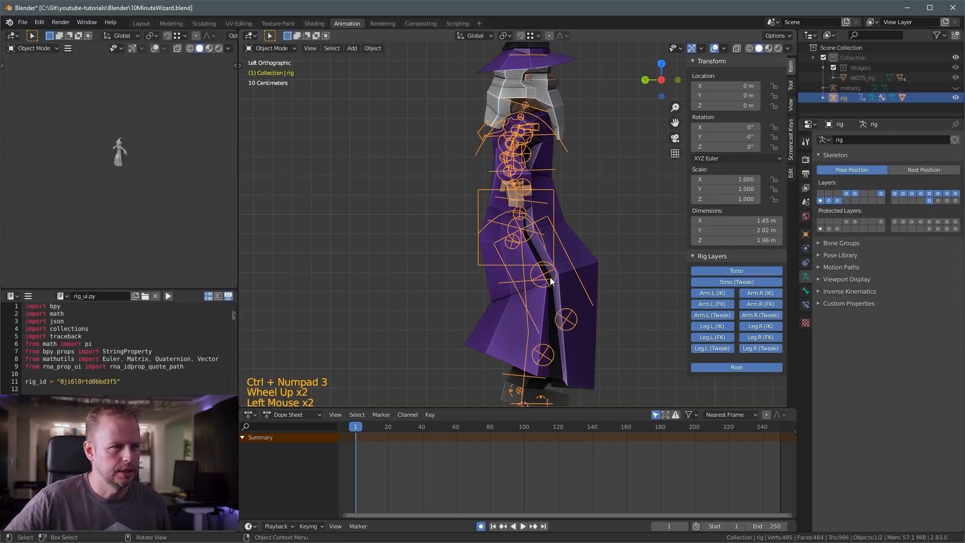
scroll(575, 325, down, 2)
shift+middle_drag(575, 326, 562, 285)
key(ctrl+Tab)
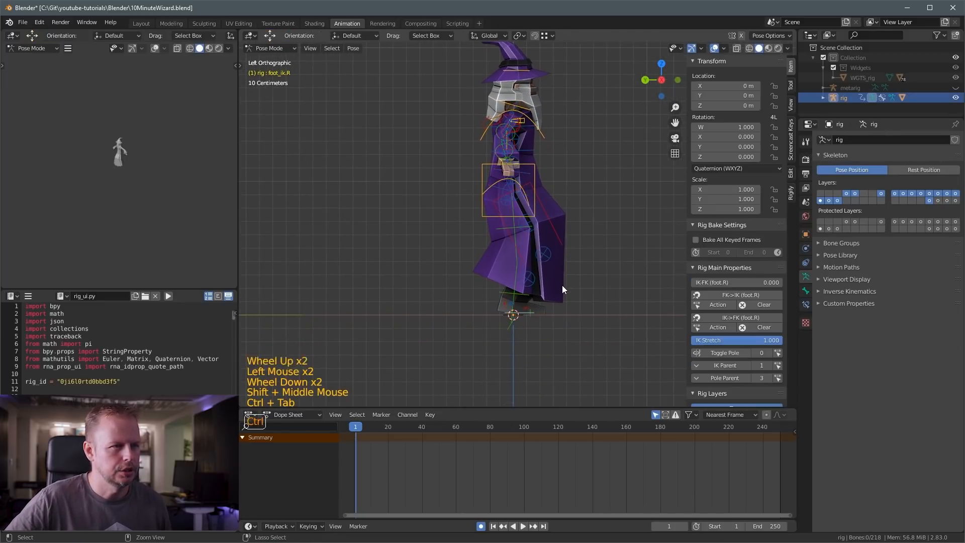
Try moving the right foot's IK control forward to test the reweighted hem.
click(525, 315)
key(g)
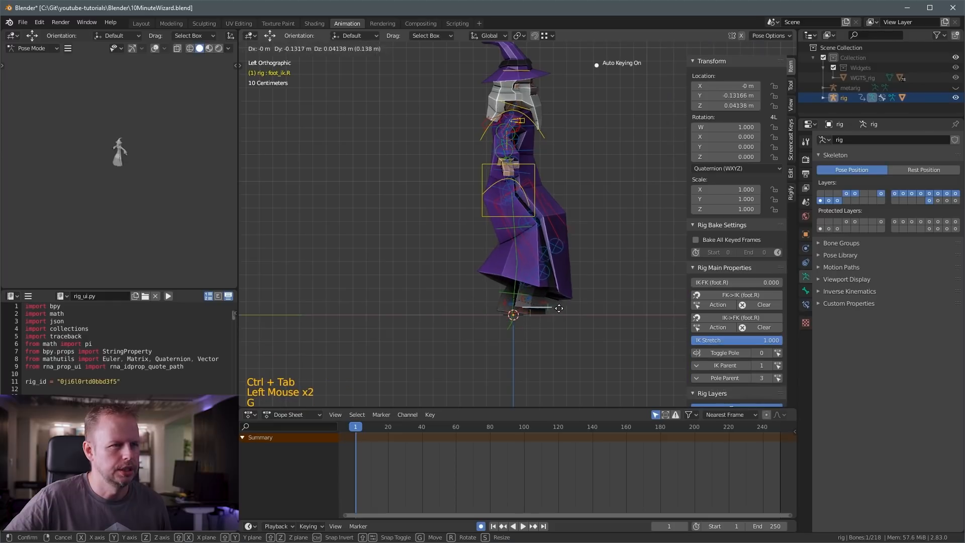
right_click(577, 305)
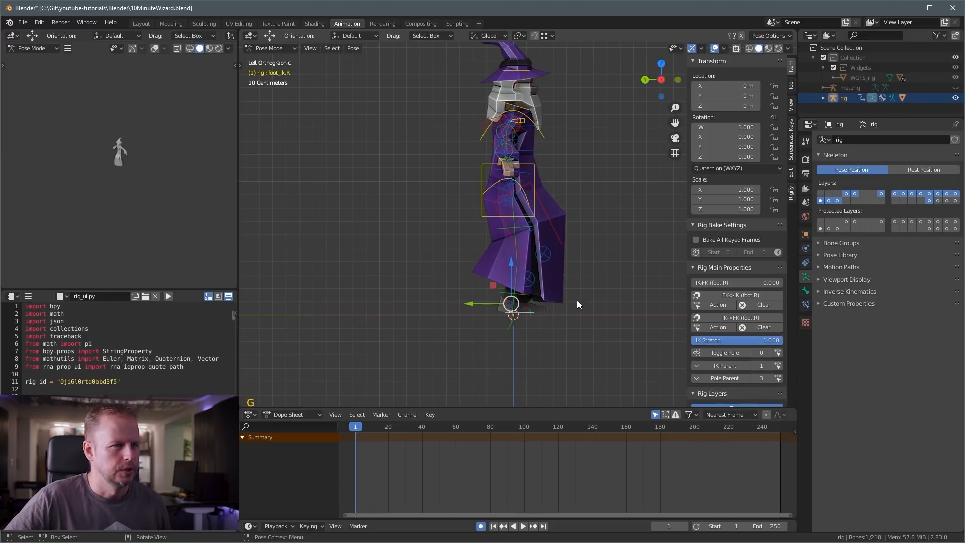
click(530, 190)
click(541, 191)
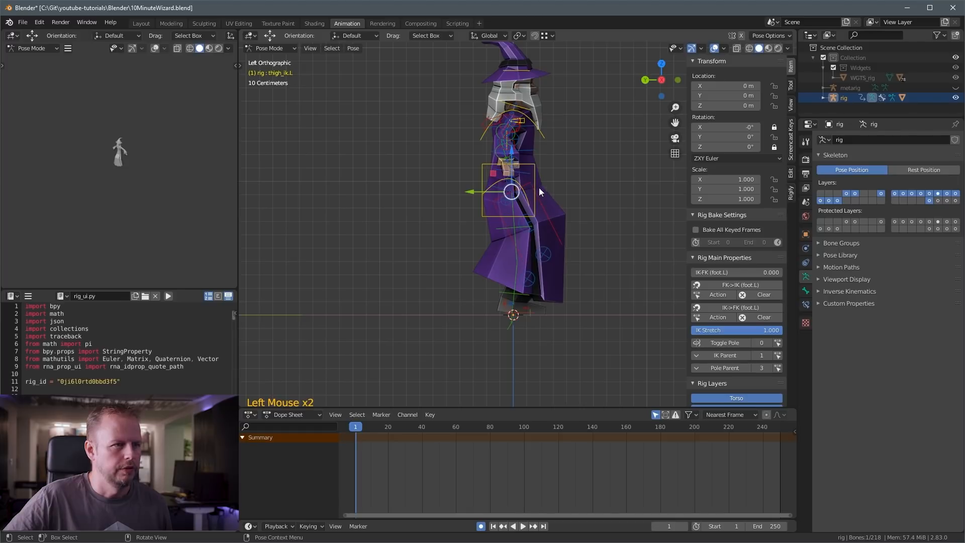
drag(509, 162, 530, 167)
key(ctrl+z)
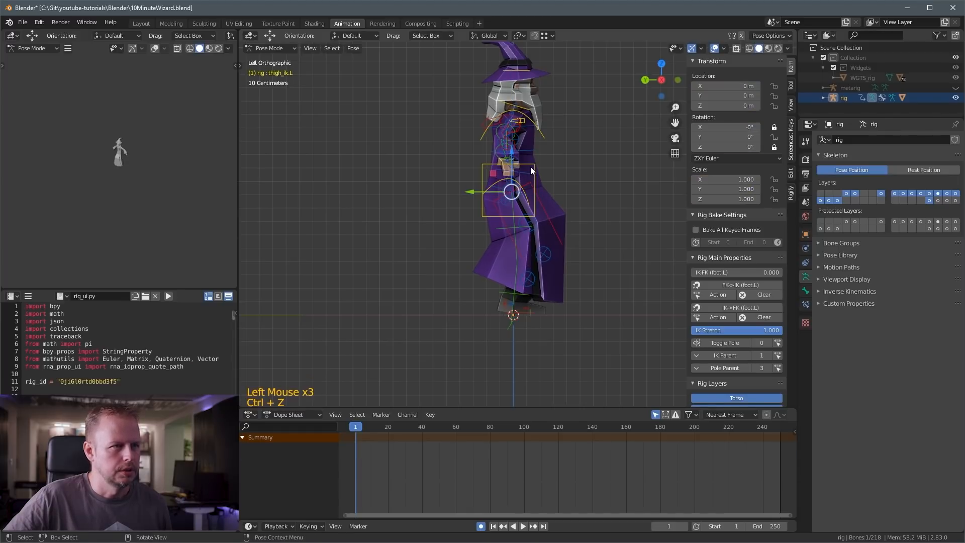
On frame 1, lower the torso control to about Z -0.18 m, and move the right foot's IK control forward with its toes tilted up.
click(508, 194)
click(508, 194)
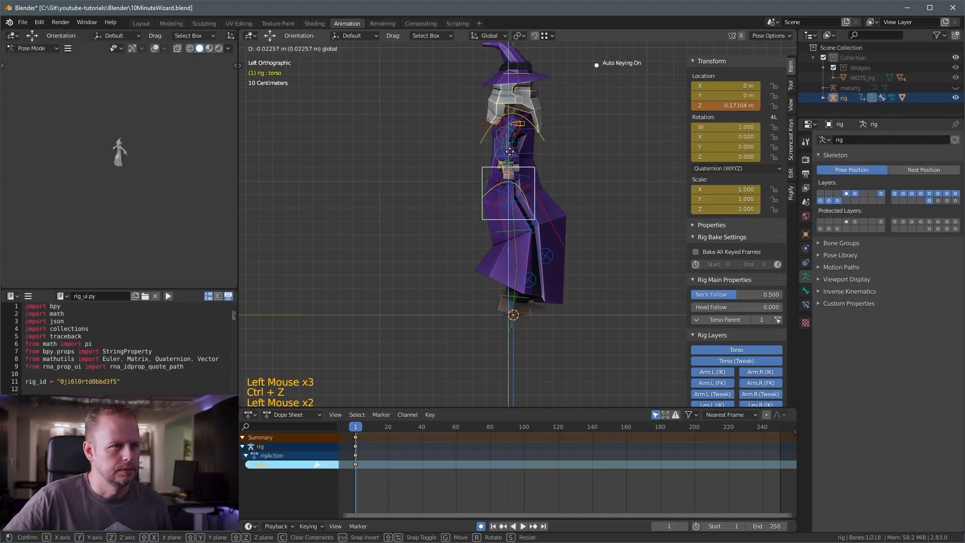
click(526, 313)
key(g)
click(526, 314)
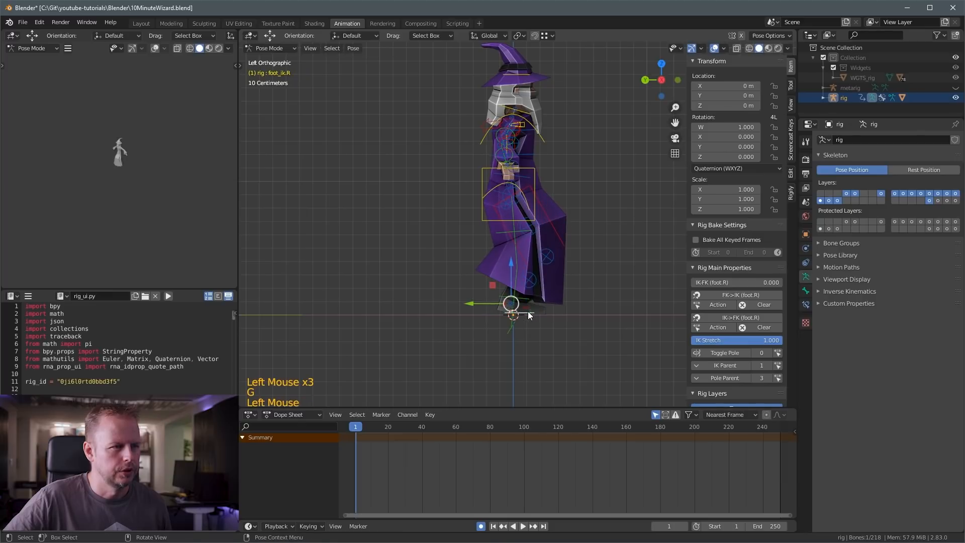
key(g)
click(584, 301)
key(r)
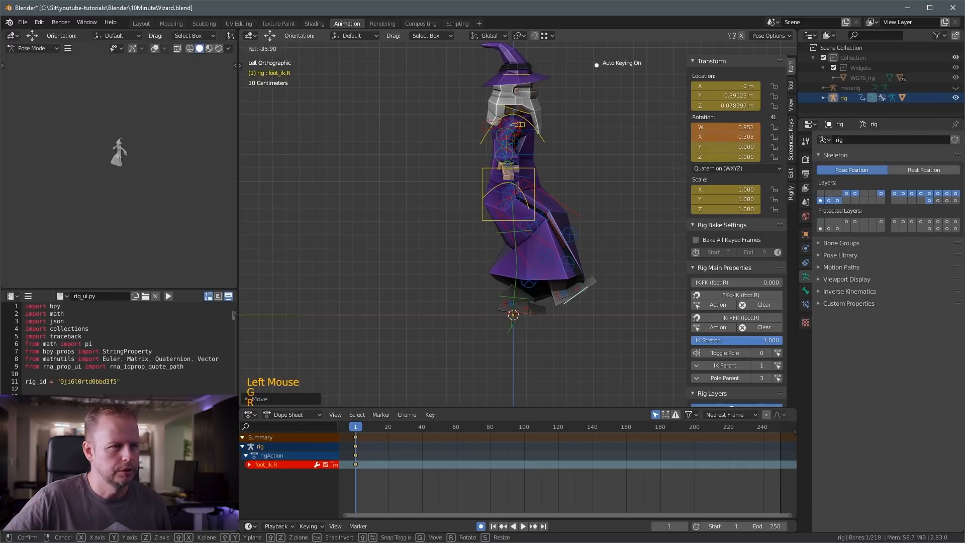
click(620, 266)
key(g)
click(620, 266)
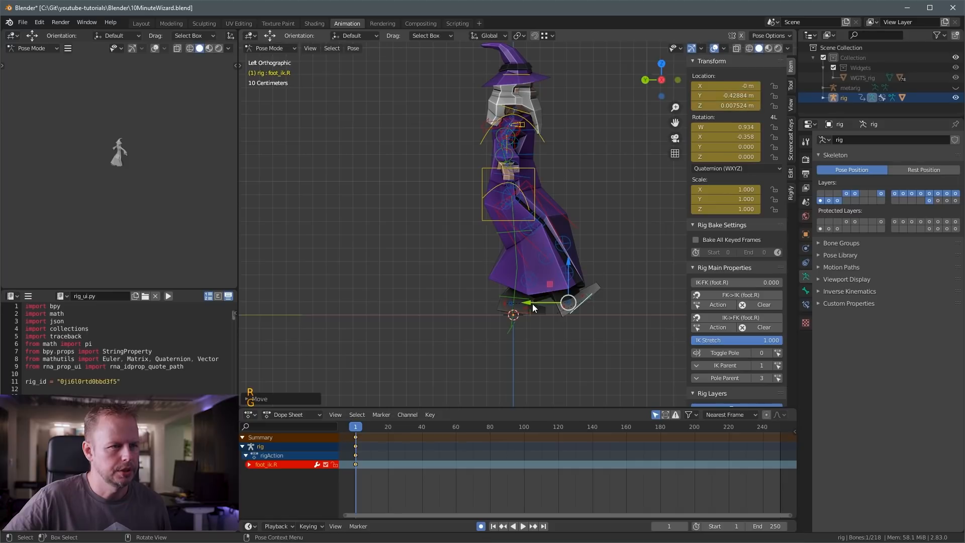
Move the left foot's IK control backward to about Y 0.31 m, raise it slightly and rotate it heel-up.
click(526, 313)
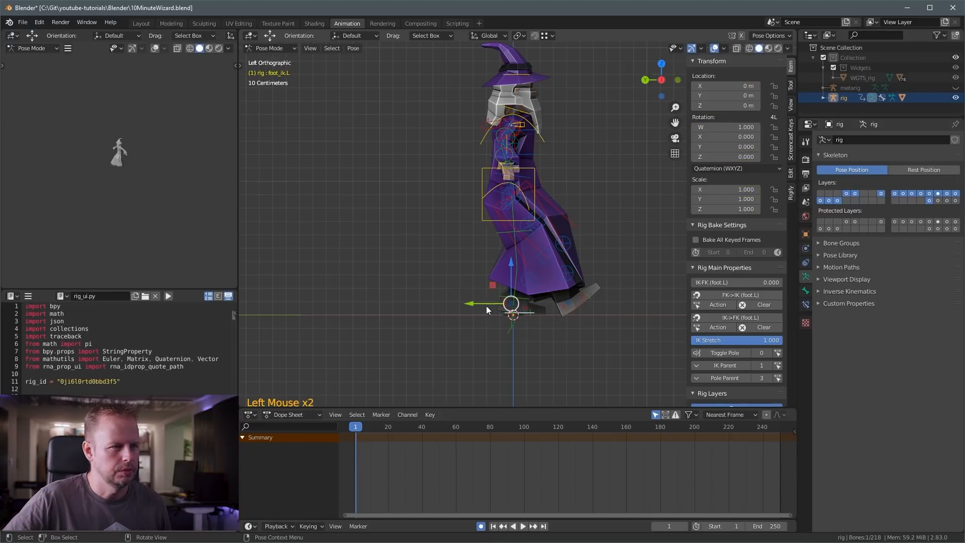
drag(486, 308, 456, 308)
key(r)
click(552, 327)
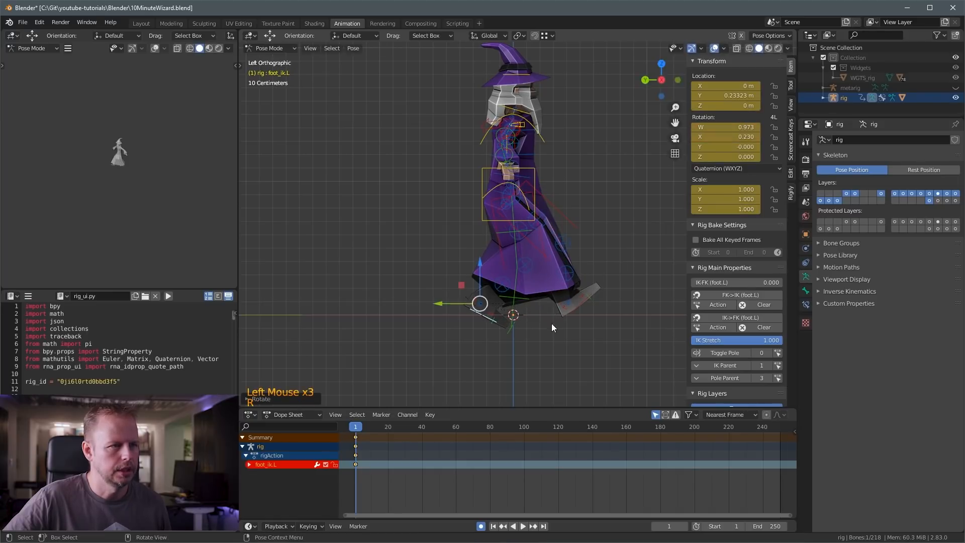
key(g)
key(g)
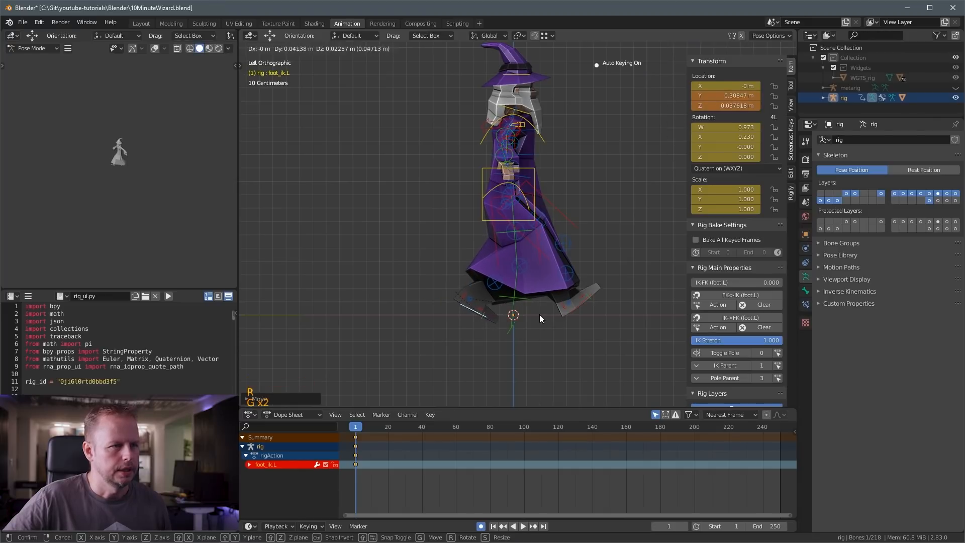
click(540, 316)
Go to frame 4 and lower the torso control to about Z -0.27 m for the down pose.
key(space)
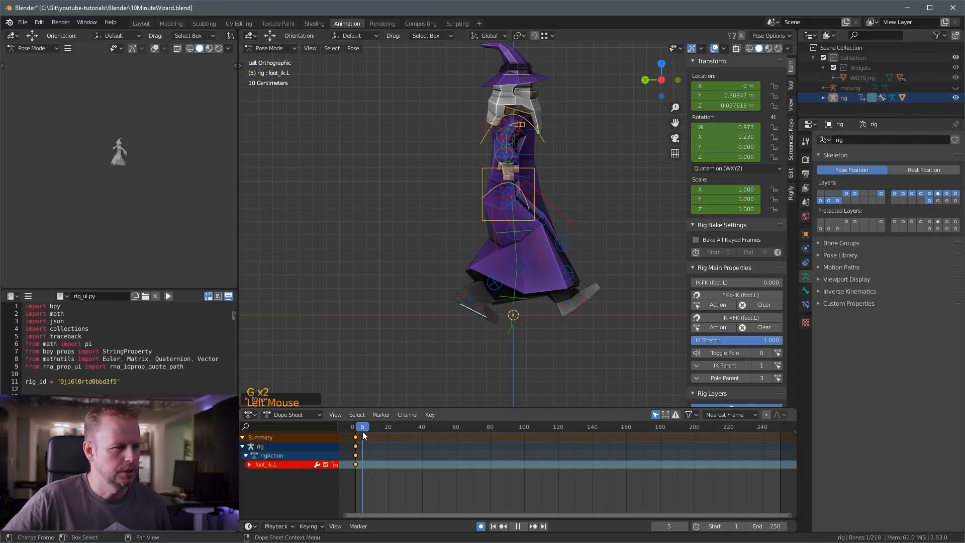
drag(363, 431, 361, 431)
click(532, 192)
click(532, 192)
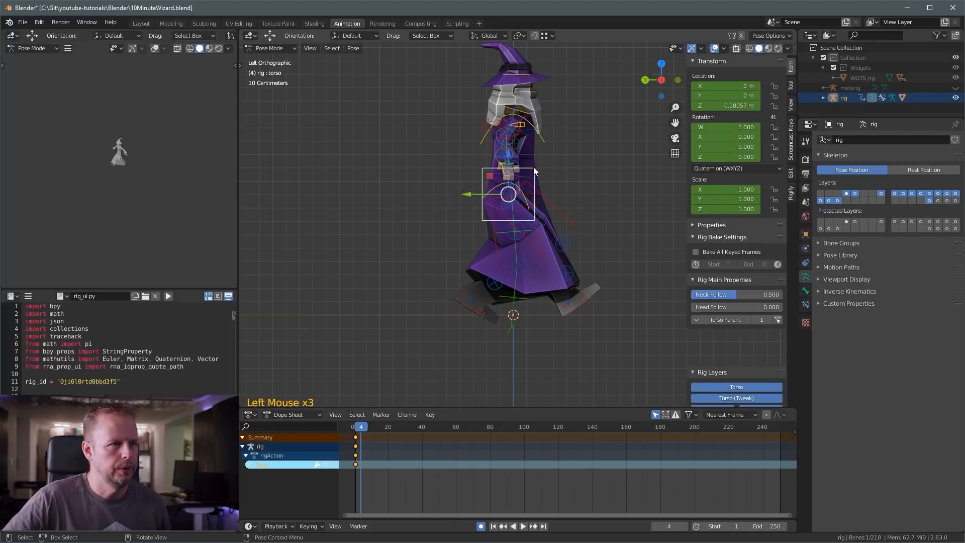
click(508, 156)
Rotate the right foot's IK control so the front foot lies flat on the ground.
click(599, 309)
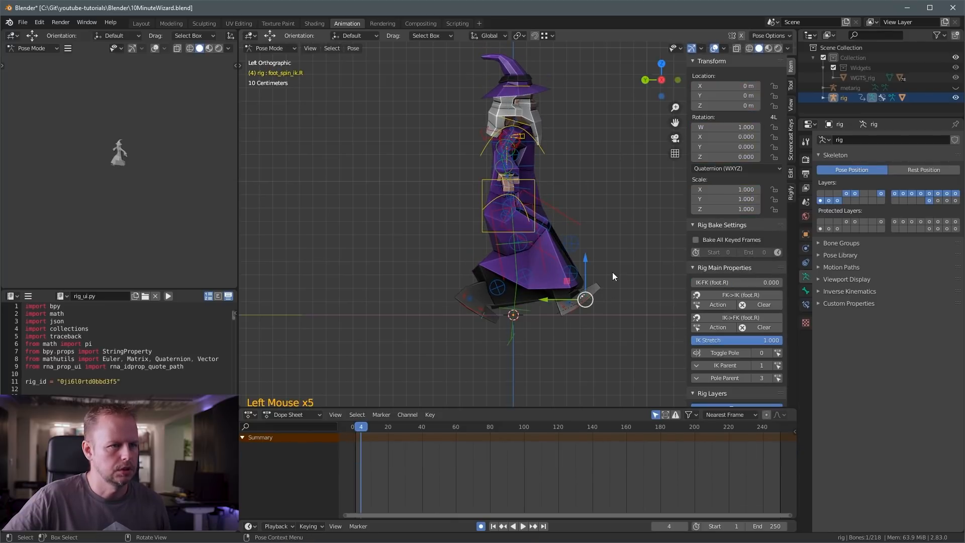
click(587, 317)
key(r)
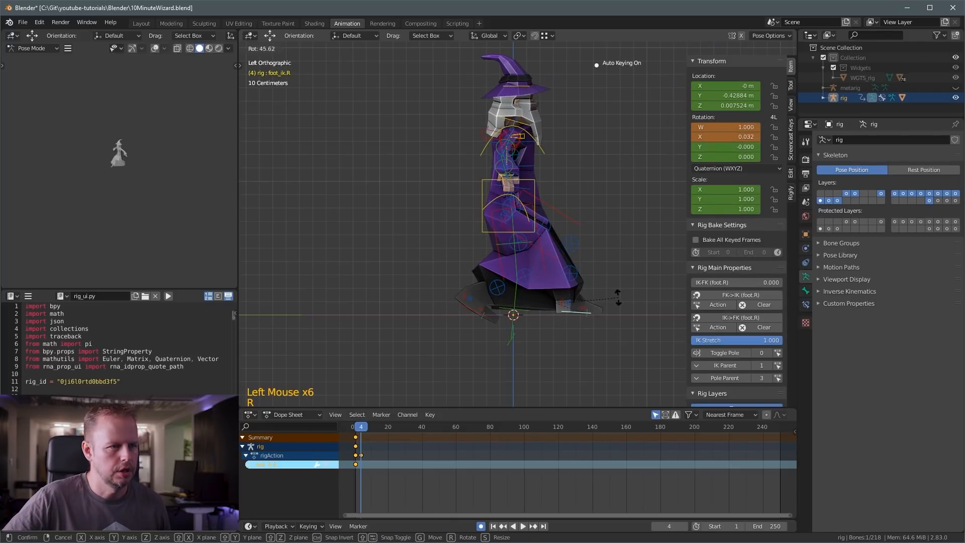
click(570, 306)
Tilt the left foot's IK control further heel-up and move it back and up to about Y 0.41 m, Z 0.11 m.
click(480, 313)
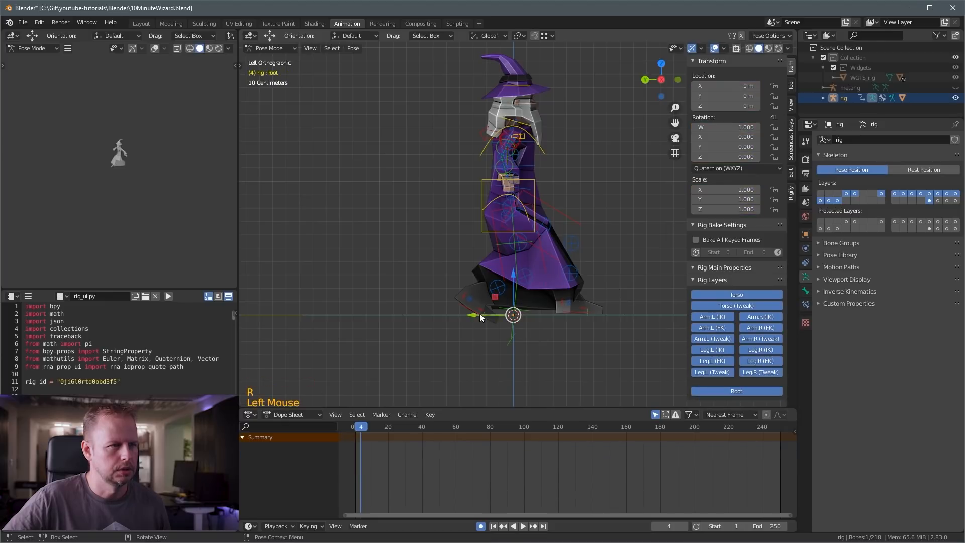
click(469, 301)
key(r)
click(544, 318)
key(g)
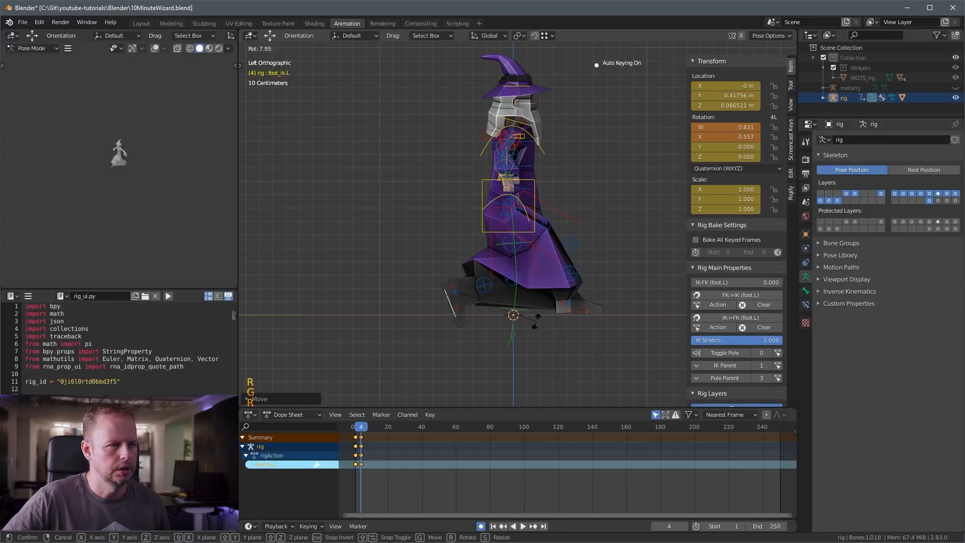
key(g)
click(538, 316)
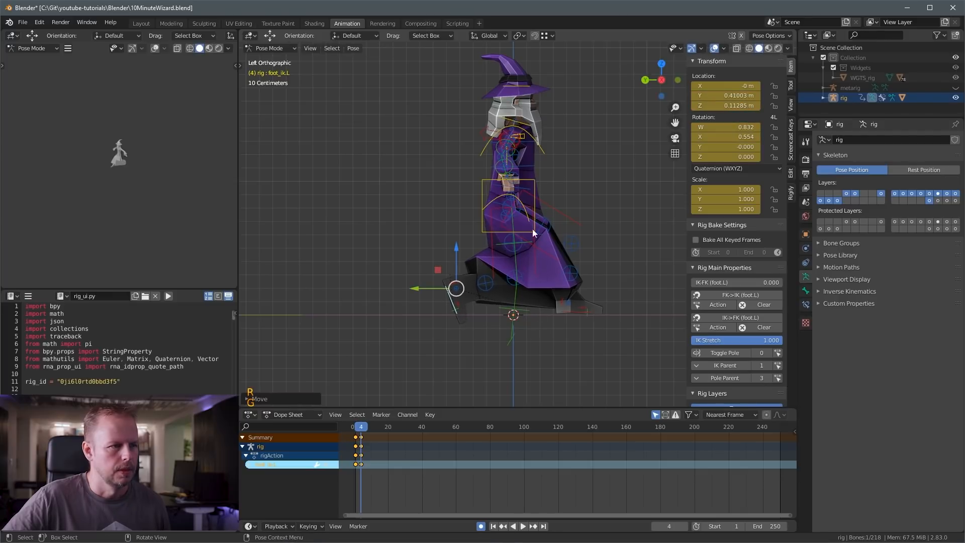
On frame 7, raise the torso control to about Z -0.18 m and move the right foot's IK control back beneath the body.
drag(362, 427, 367, 429)
click(517, 204)
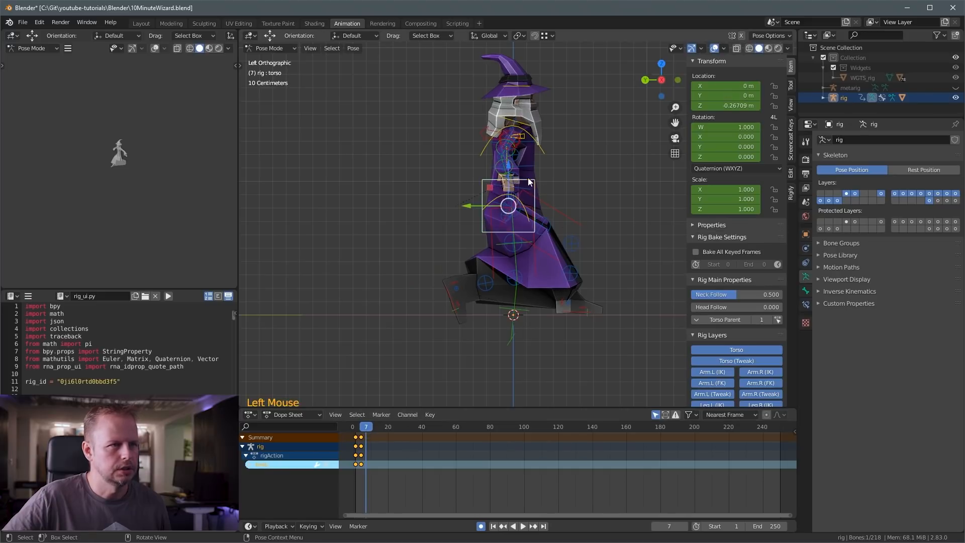
drag(508, 159, 507, 147)
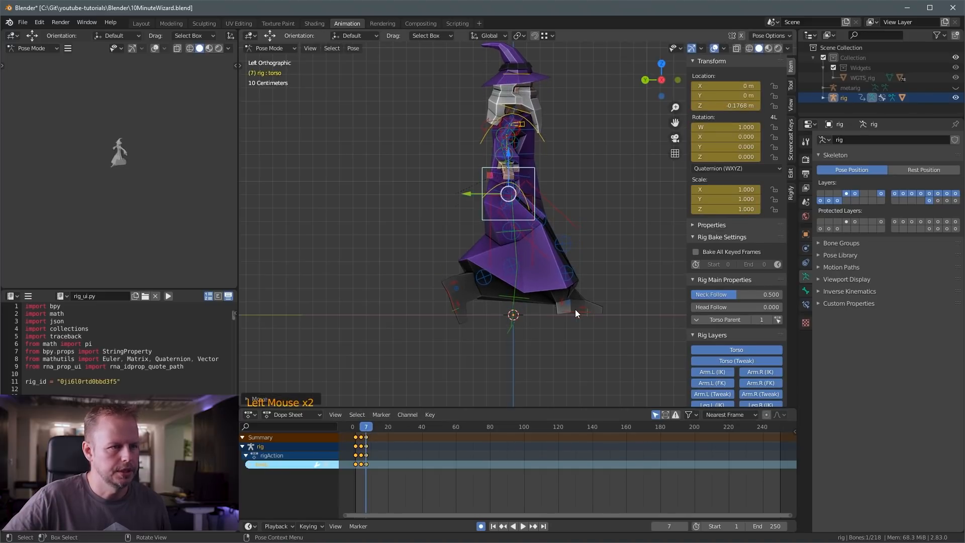
click(561, 314)
drag(560, 317, 491, 306)
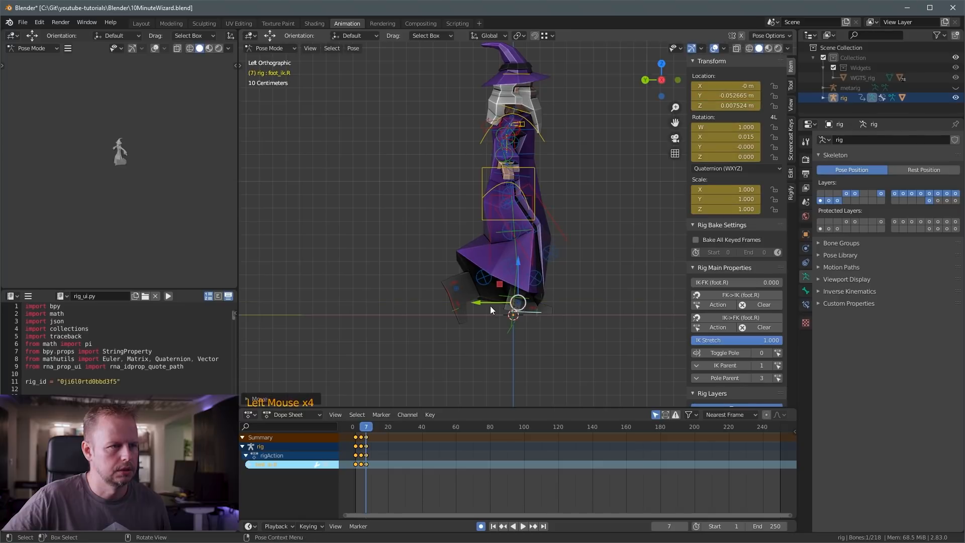
Lift the left foot's IK control forward to about Y -0.06 m, Z 0.25 m and reduce its heel-up tilt for the passing pose.
click(452, 303)
key(g)
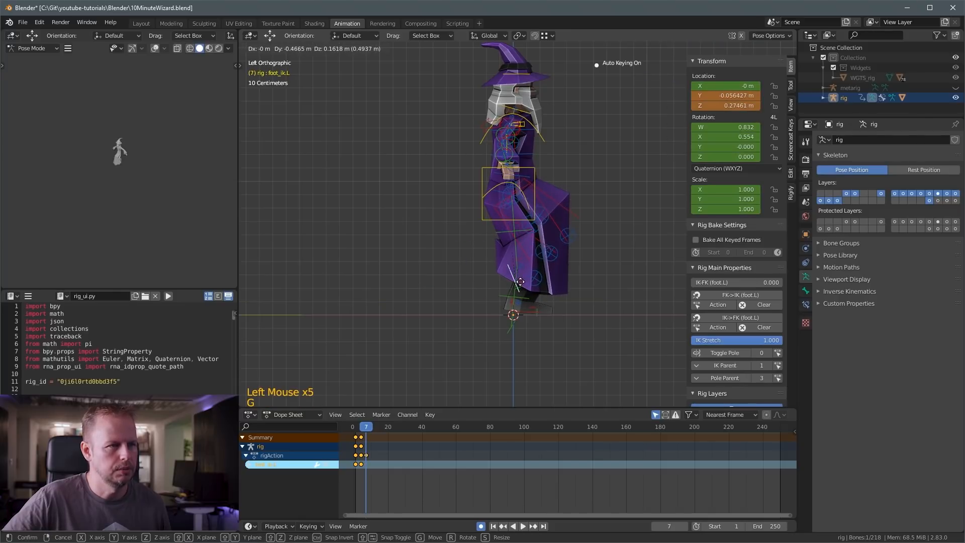
key(r)
key(g)
key(Return)
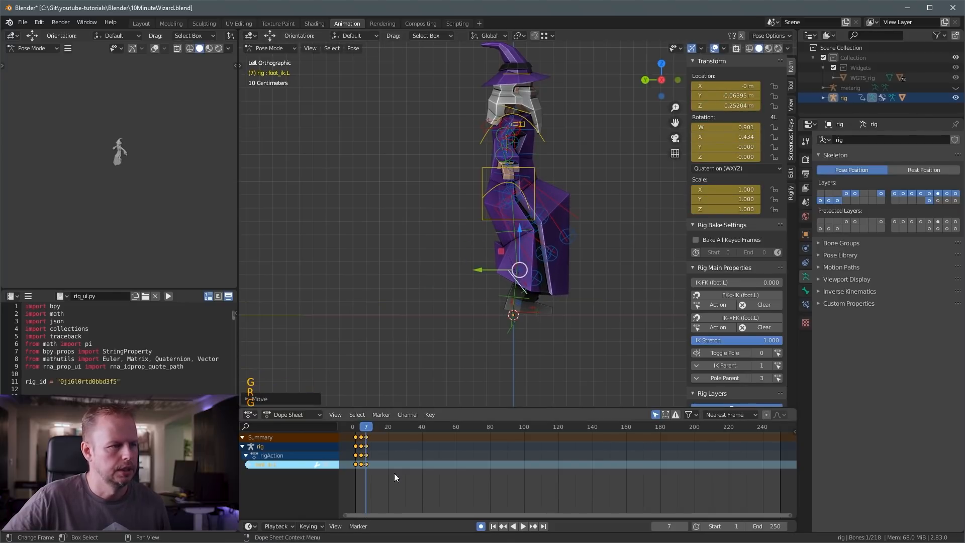
Go to frame 10 and raise the torso control for the up pose.
drag(366, 428, 374, 428)
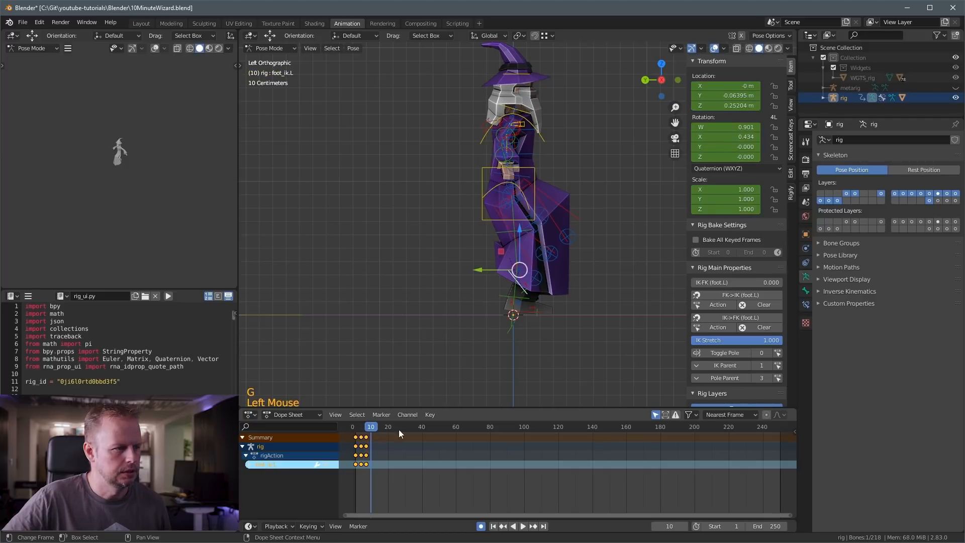
click(536, 180)
drag(536, 180, 517, 134)
Swing the left foot's IK control forward off the ground and tilt its toes up.
click(524, 288)
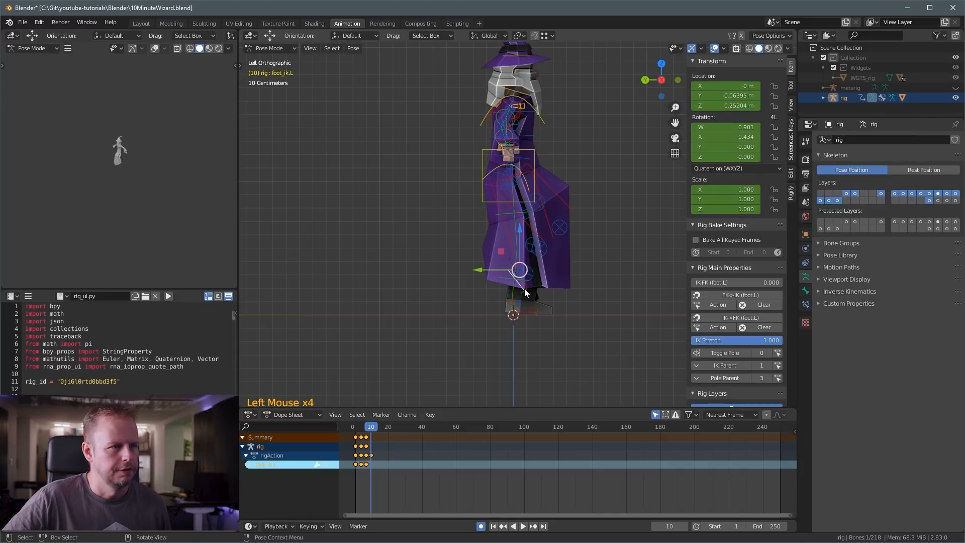
key(g)
click(587, 269)
key(r)
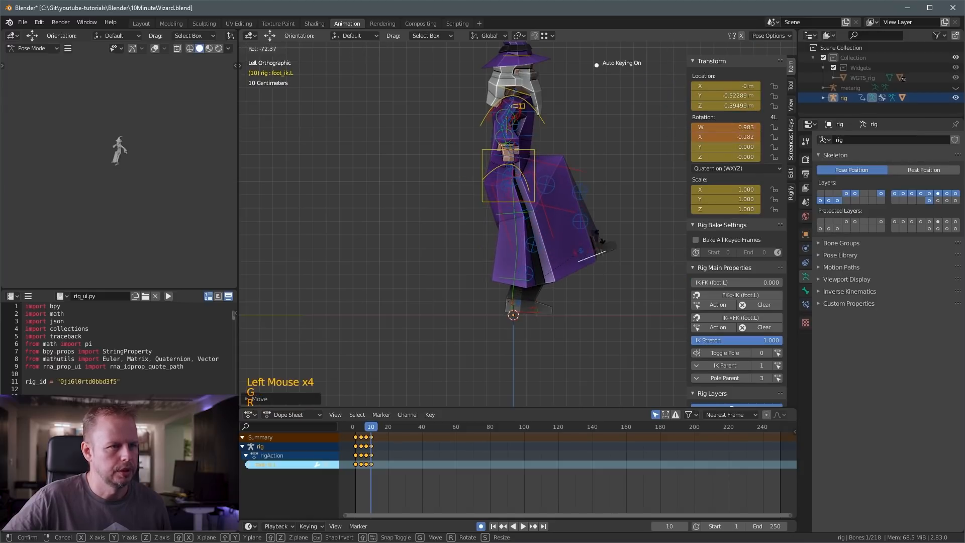
click(604, 240)
key(g)
click(535, 304)
Move the right foot's IK control backward to about Y 0.23 m, raise it slightly and rotate it heel-up.
click(530, 312)
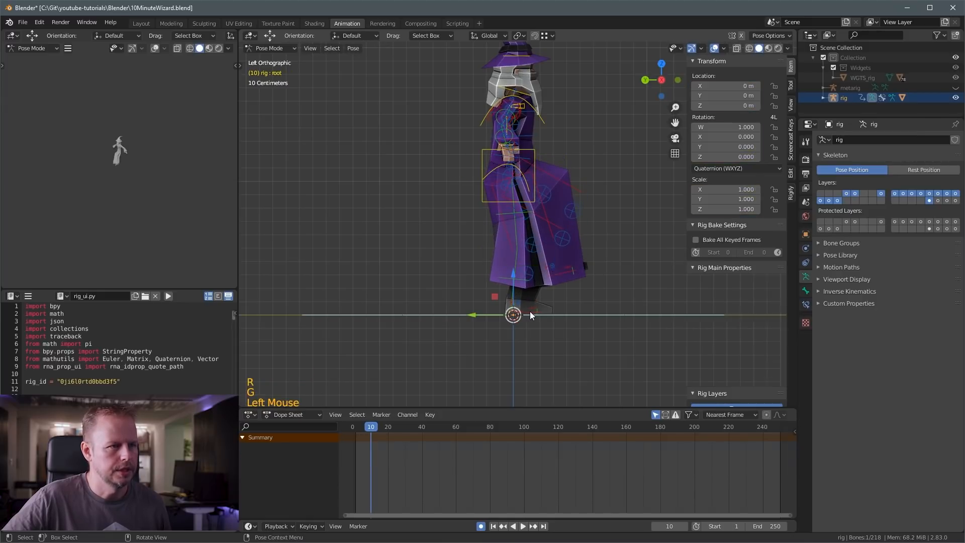
click(518, 316)
click(518, 316)
key(g)
click(453, 302)
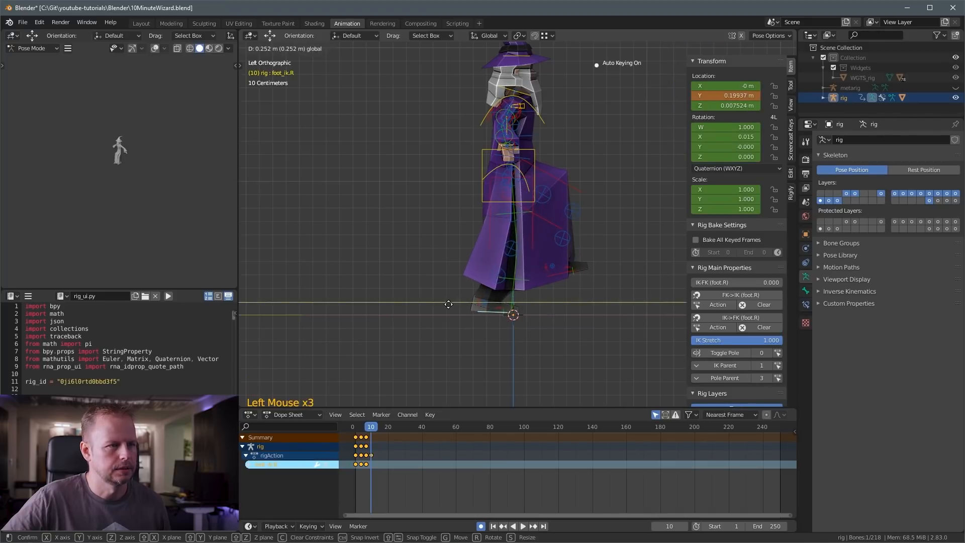
key(r)
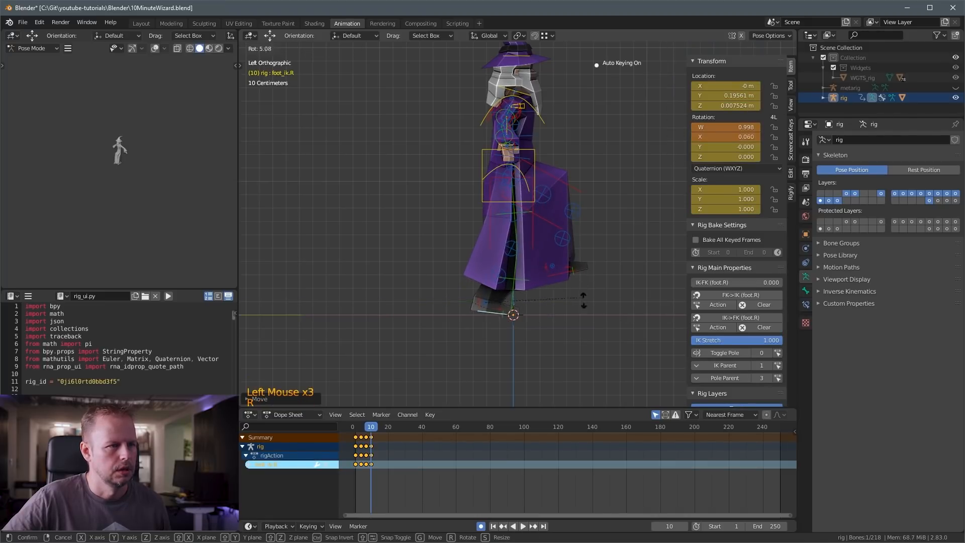
key(g)
click(583, 317)
Preview the keyed poses from an angled view, go to frame 13 and select all of the rig's controls.
middle_drag(584, 317, 601, 263)
scroll(620, 270, down, 2)
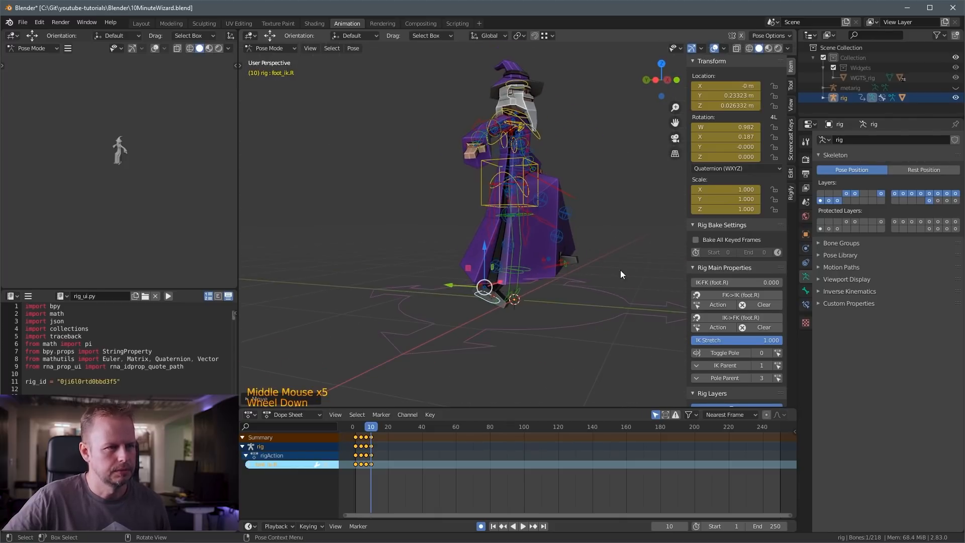
click(357, 431)
scroll(556, 272, up, 2)
scroll(556, 272, down, 3)
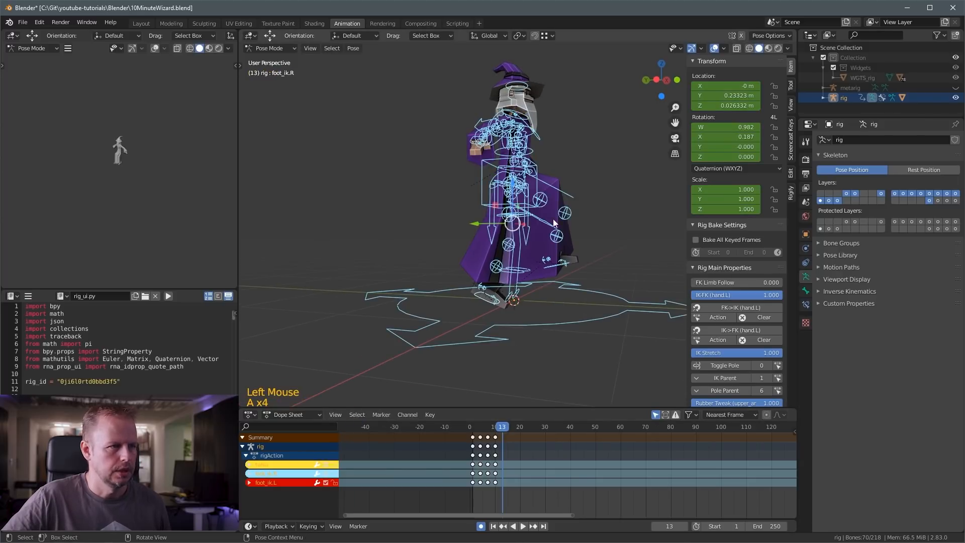
click(526, 230)
key(a)
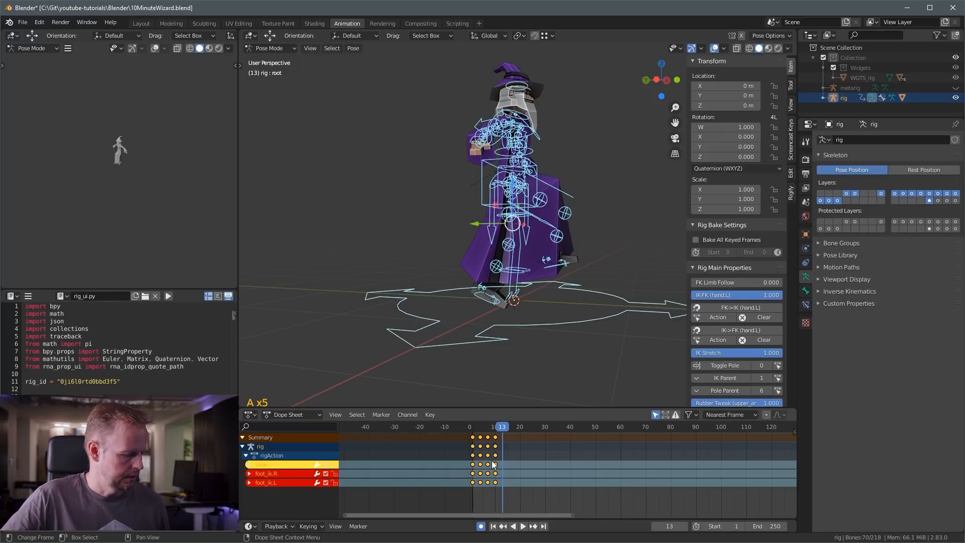
Copy the four keyed walk poses and paste them flipped from frame 13 to build the opposite step.
click(501, 427)
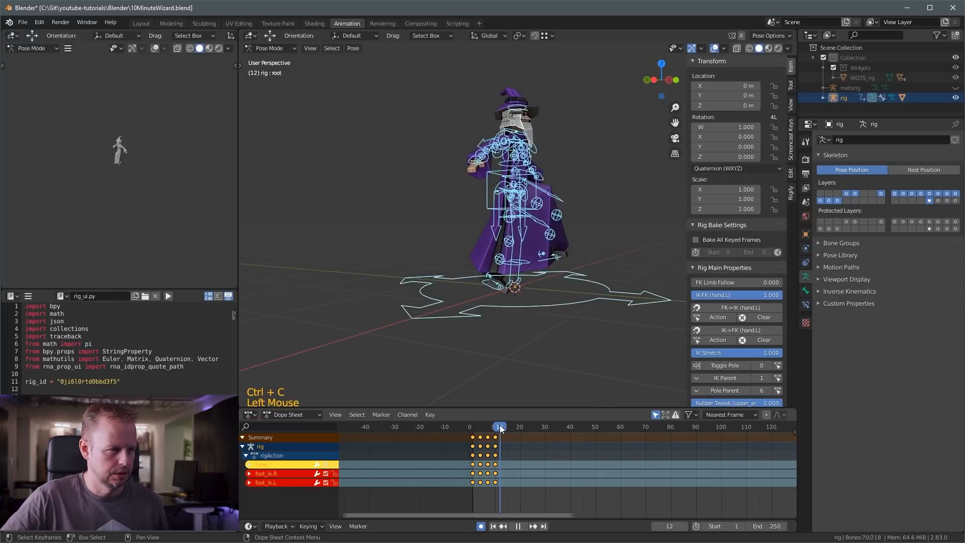
drag(503, 424, 472, 427)
key(ctrl+shift+v)
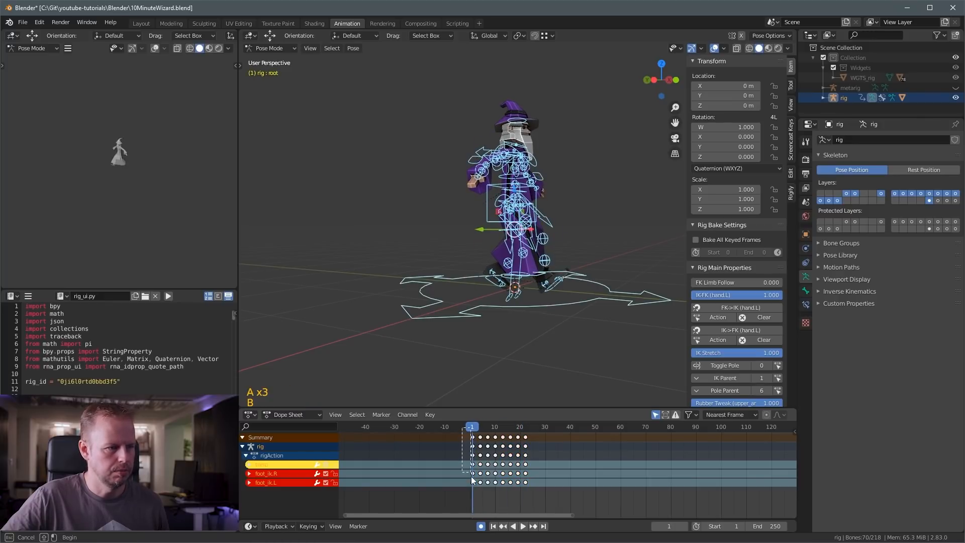
Duplicate the first frame's keyframes to frame 25 to close the walk loop.
key(b)
drag(475, 491, 468, 430)
key(shift+d)
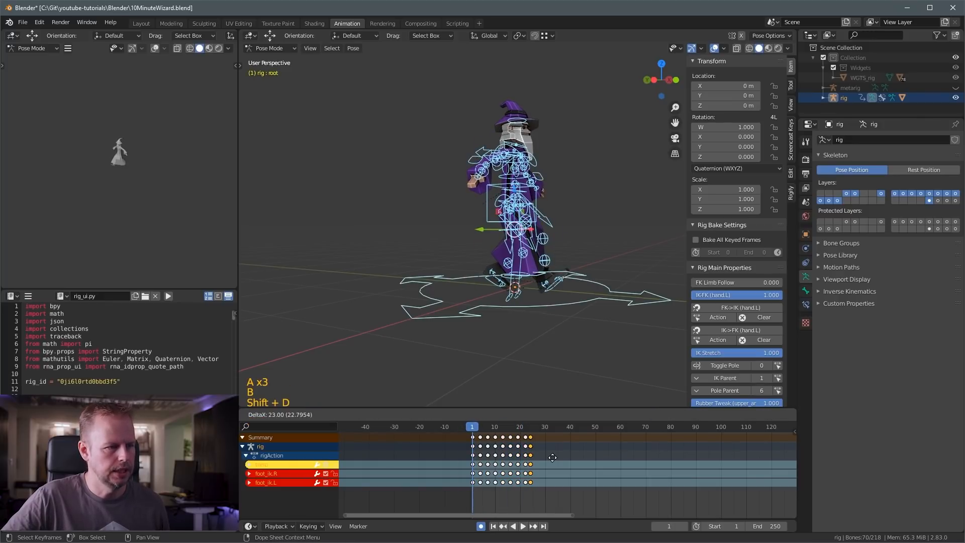
click(534, 431)
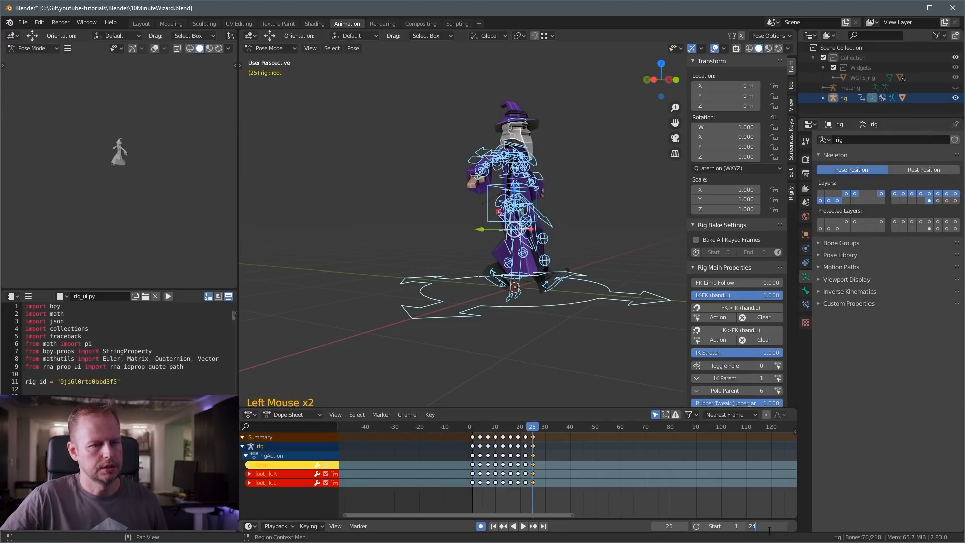
Set the animation's end frame to 24 and switch the rig to Edit Mode.
click(588, 306)
key(Tab)
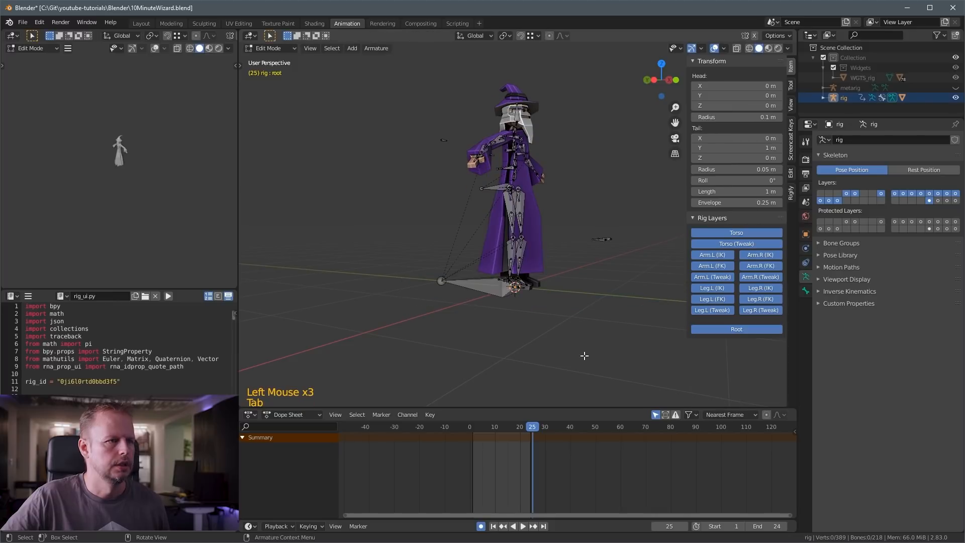
Return to Object Mode, start playing the walk cycle and hide the rig.
key(Tab)
key(space)
click(603, 345)
middle_drag(603, 345, 488, 306)
scroll(500, 333, up, 3)
scroll(489, 307, down, 2)
click(955, 97)
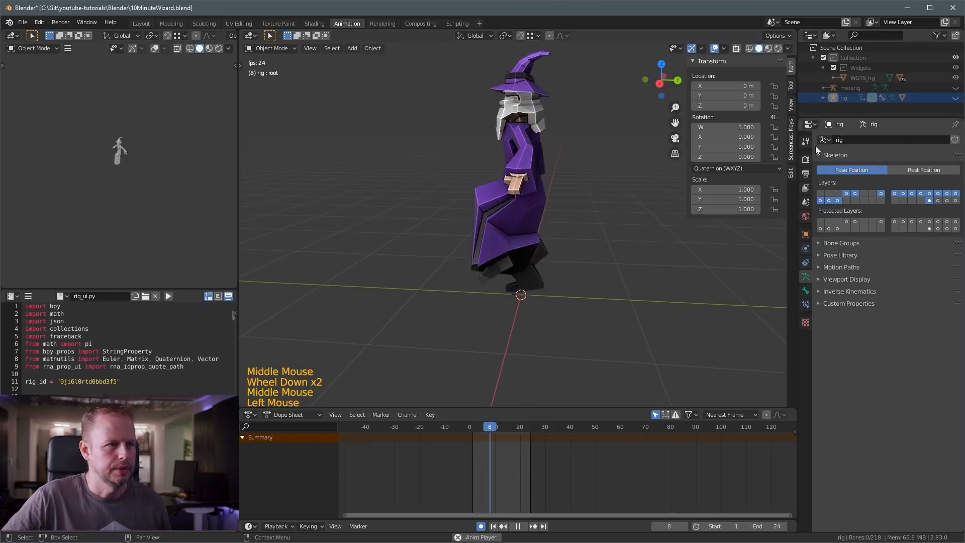
Examine the wizard's robe and leg motion in the playing walk cycle from several angles and distances.
scroll(555, 263, up, 2)
scroll(592, 308, down, 3)
click(588, 277)
middle_drag(587, 276, 686, 340)
scroll(577, 270, down, 4)
scroll(593, 285, down, 3)
scroll(670, 263, up, 1)
scroll(653, 302, up, 6)
shift+right_click(714, 357)
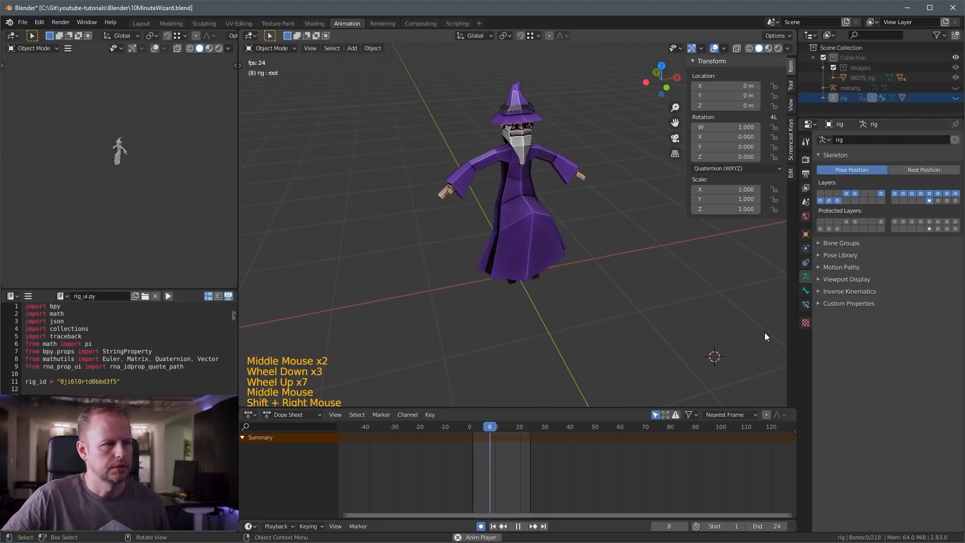
middle_drag(765, 333, 695, 307)
scroll(598, 294, down, 2)
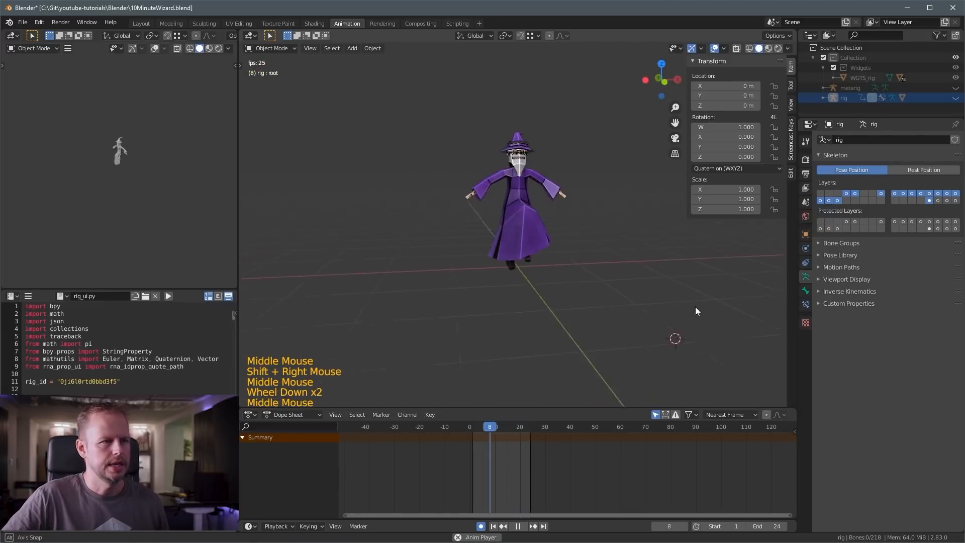
scroll(535, 271, down, 3)
middle_drag(535, 270, 602, 342)
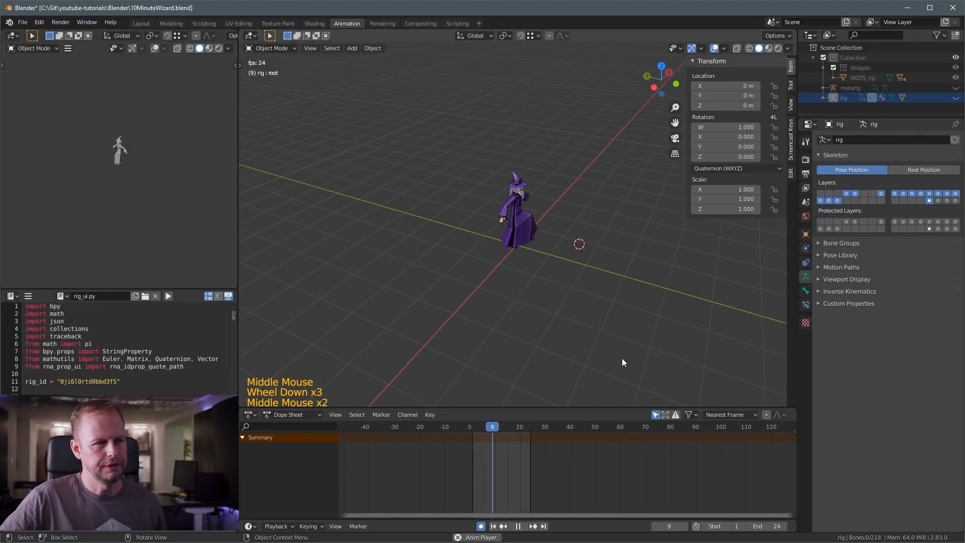
scroll(525, 335, up, 5)
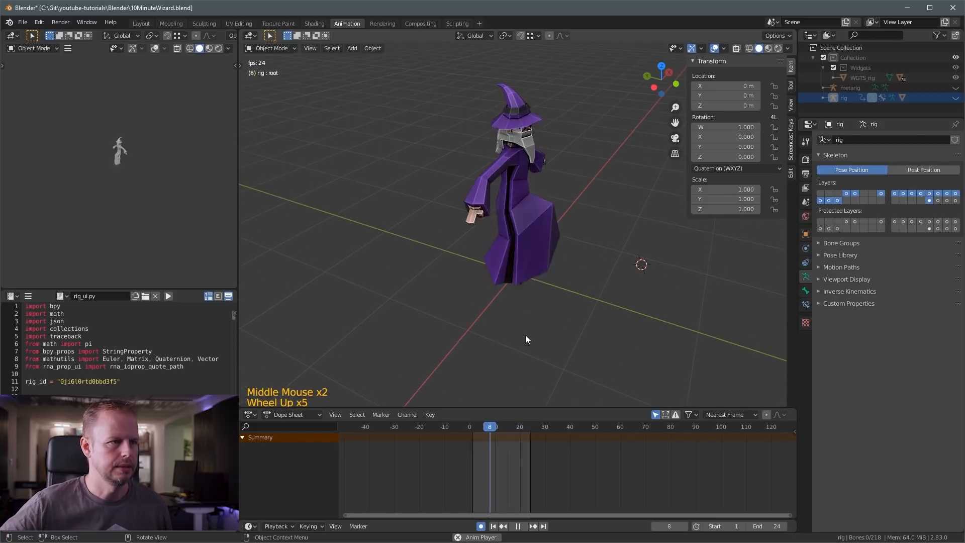
scroll(526, 335, up, 1)
middle_drag(526, 335, 562, 217)
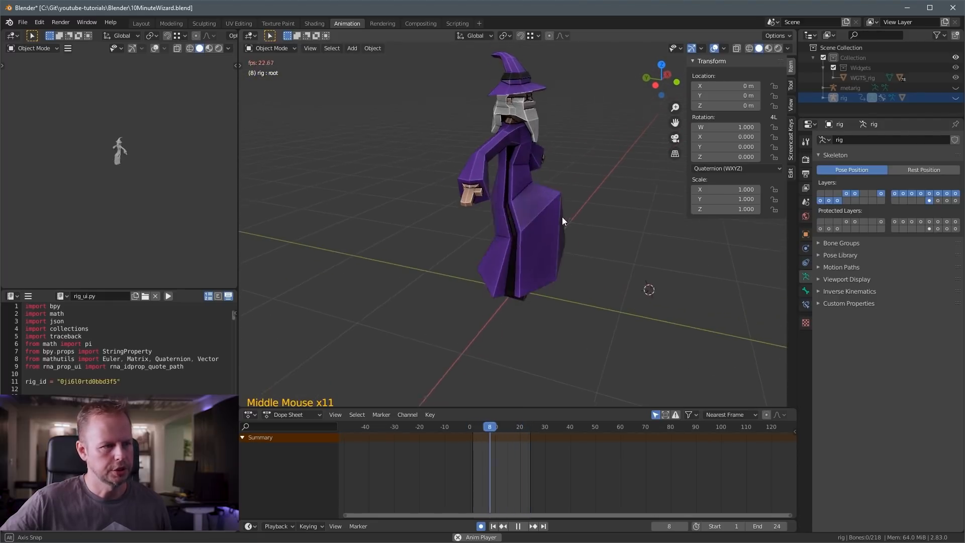
Stop the playback at frame 13 and open the wizard mesh in Edit Mode.
key(Tab)
key(Tab)
key(space)
key(Tab)
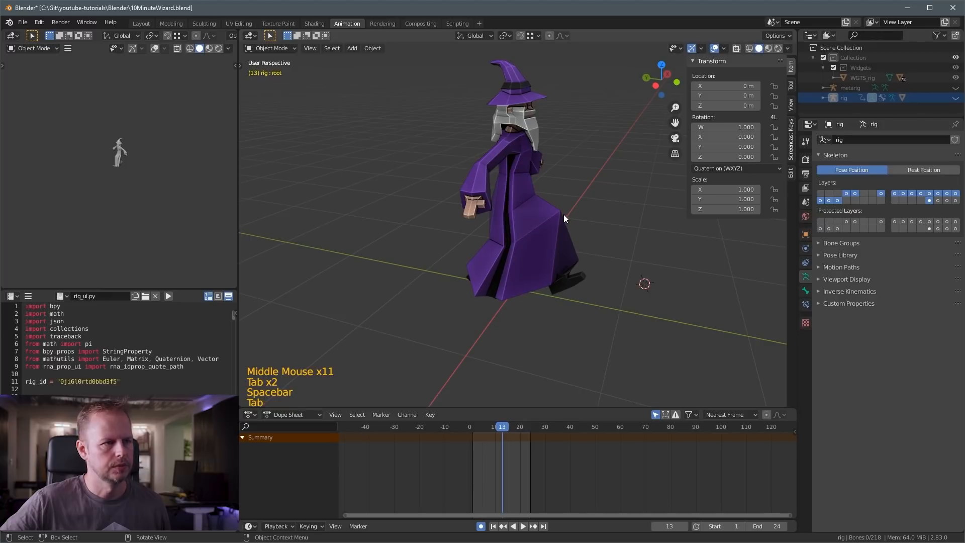
click(561, 215)
key(Tab)
middle_drag(562, 217, 565, 224)
click(567, 227)
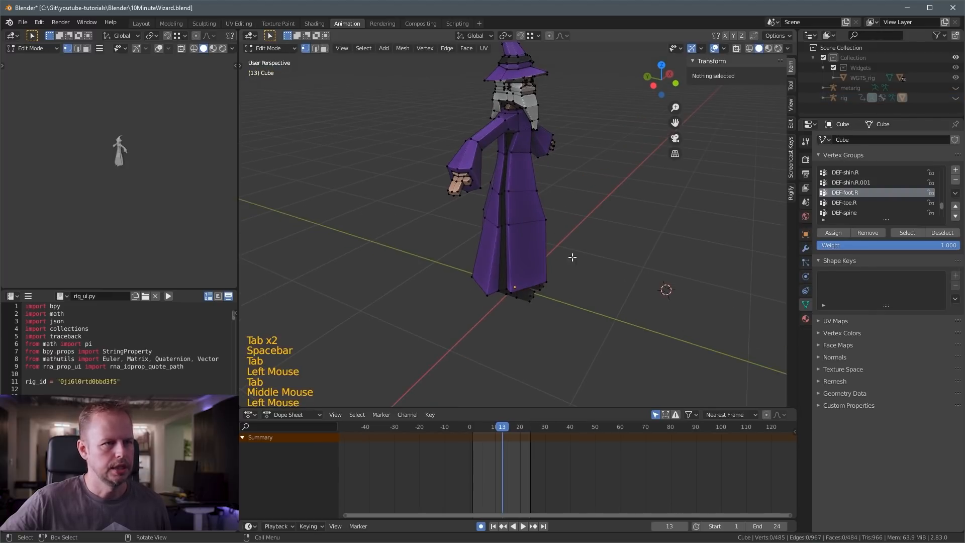
Lower the second left-thigh weight of the robe's front centre vertex to 0.073 and assign the vertex to DEF-pelvis.L at weight 1.000.
click(552, 222)
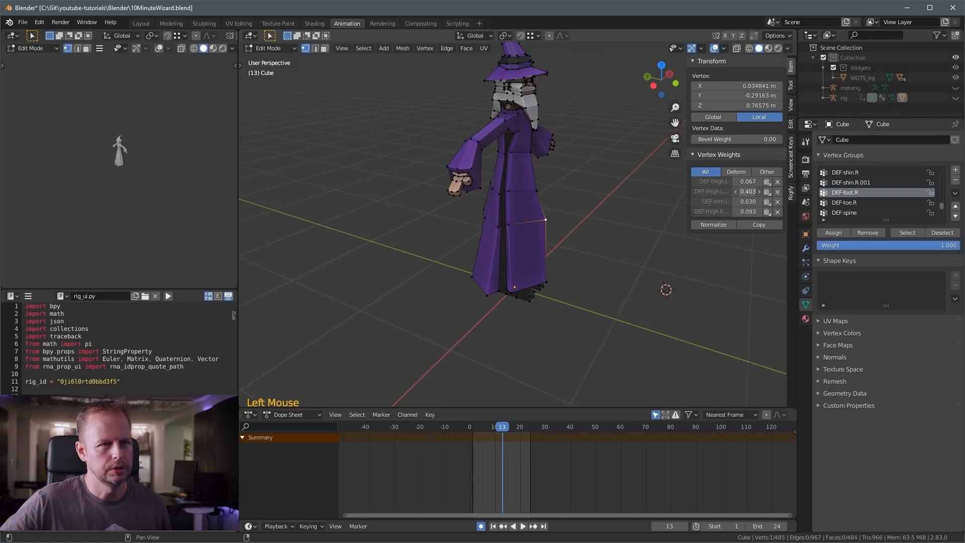
scroll(886, 191, up, 20)
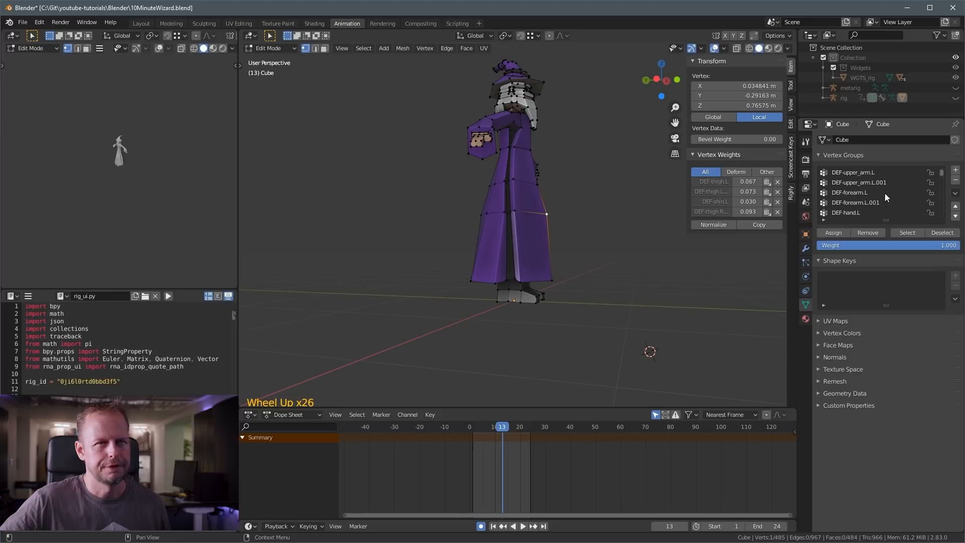
scroll(885, 193, down, 12)
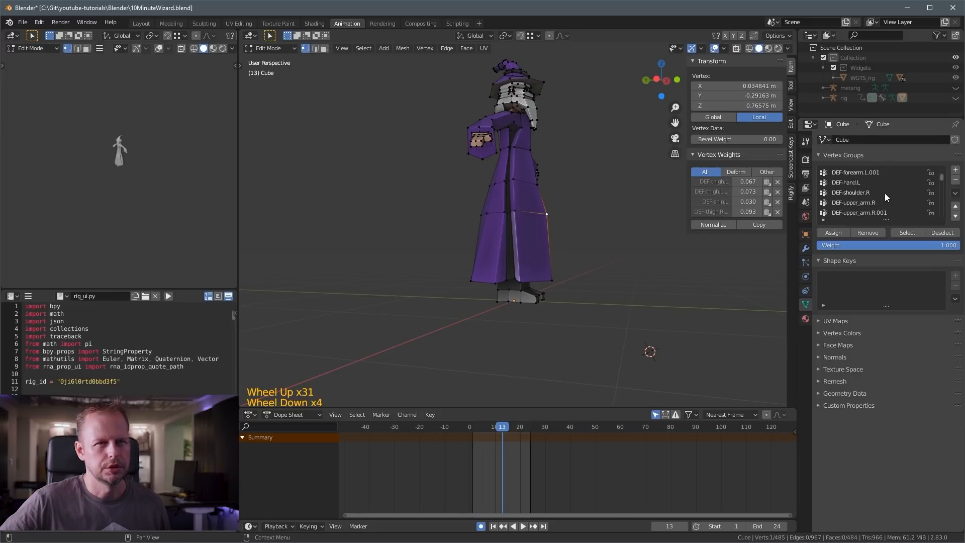
middle_drag(618, 223, 740, 219)
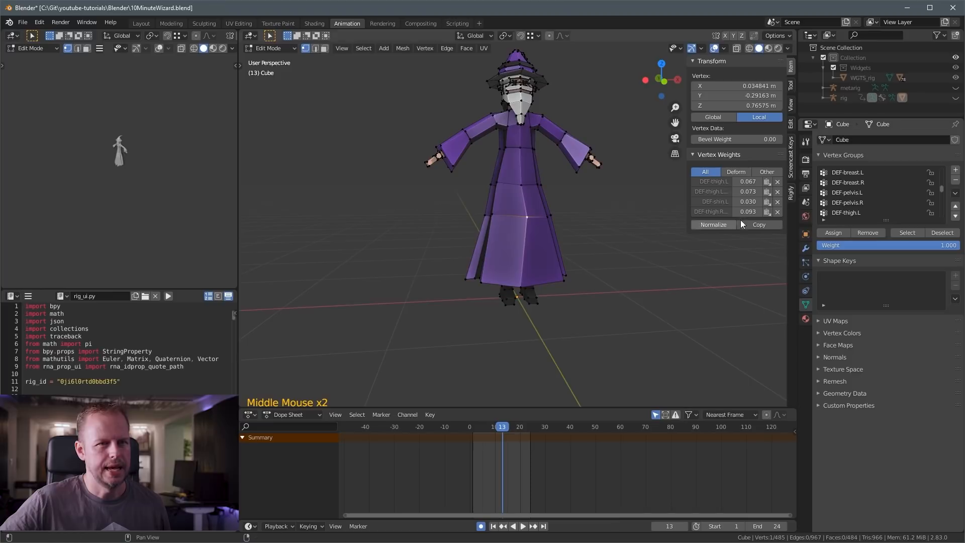
click(832, 232)
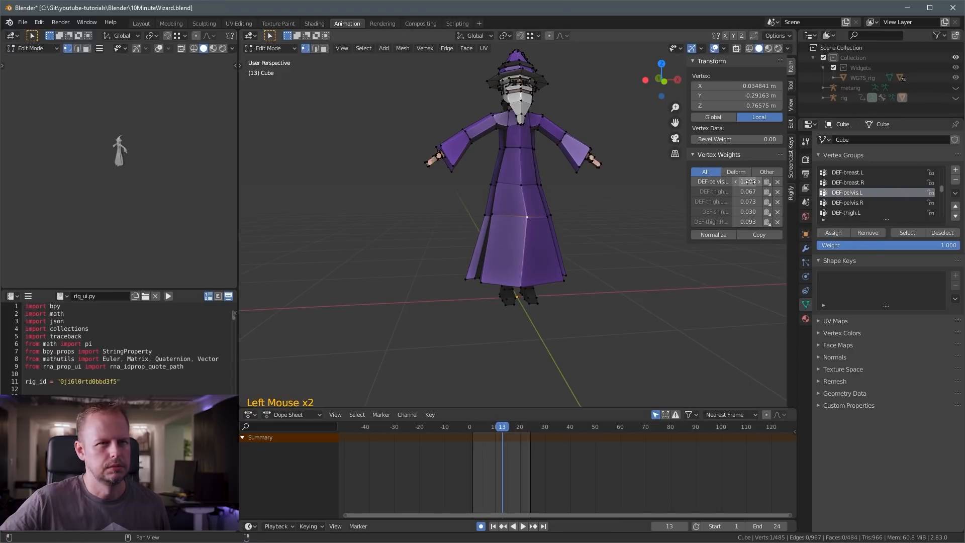
Play the walk cycle in Object Mode to examine how the reweighted robe front deforms, then stop it in Edit Mode.
click(599, 320)
key(Tab)
key(space)
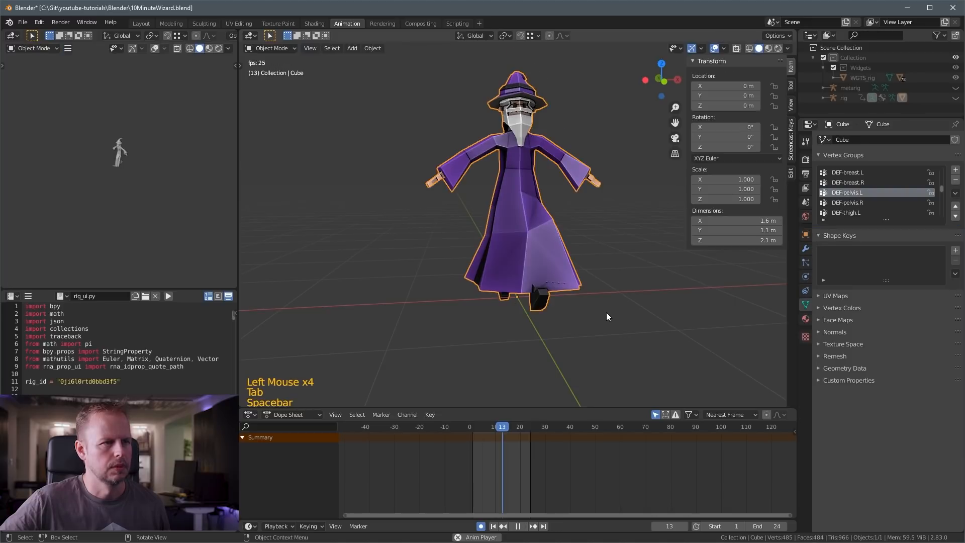
middle_drag(606, 312, 697, 297)
click(586, 266)
middle_drag(586, 266, 544, 242)
key(Tab)
key(space)
scroll(544, 242, up, 3)
scroll(545, 241, down, 4)
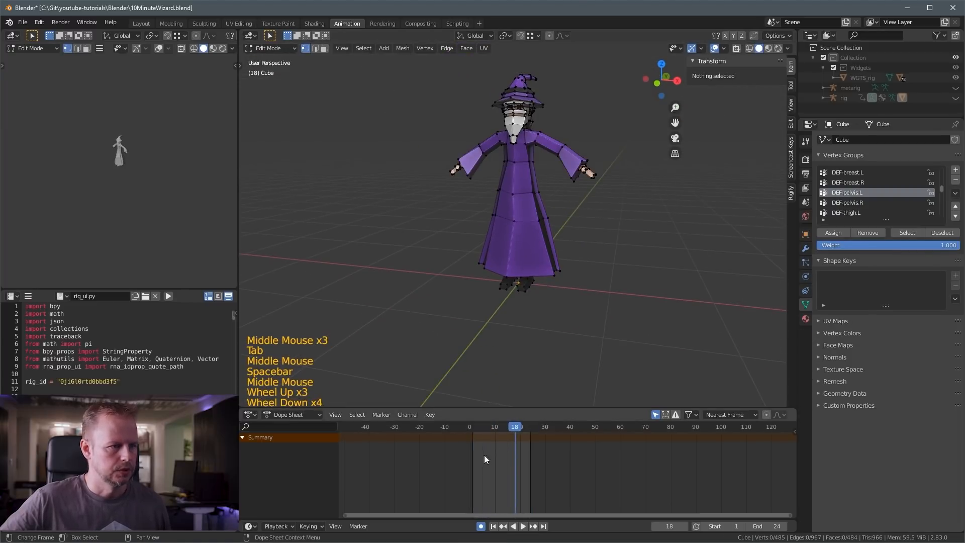
Leave the mesh's Edit Mode, unhide the rig and switch it to Pose Mode.
click(546, 154)
key(Tab)
click(532, 161)
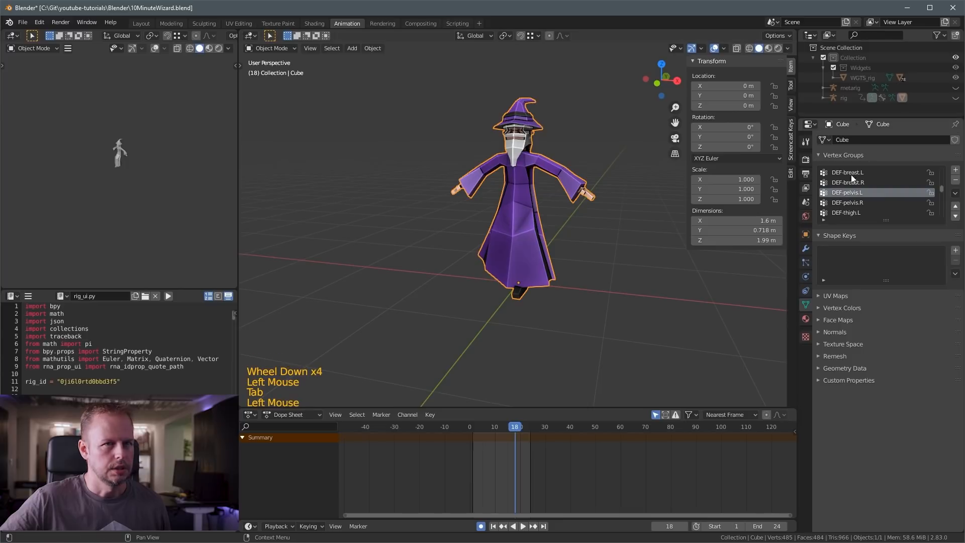
click(956, 97)
scroll(585, 177, up, 3)
click(549, 117)
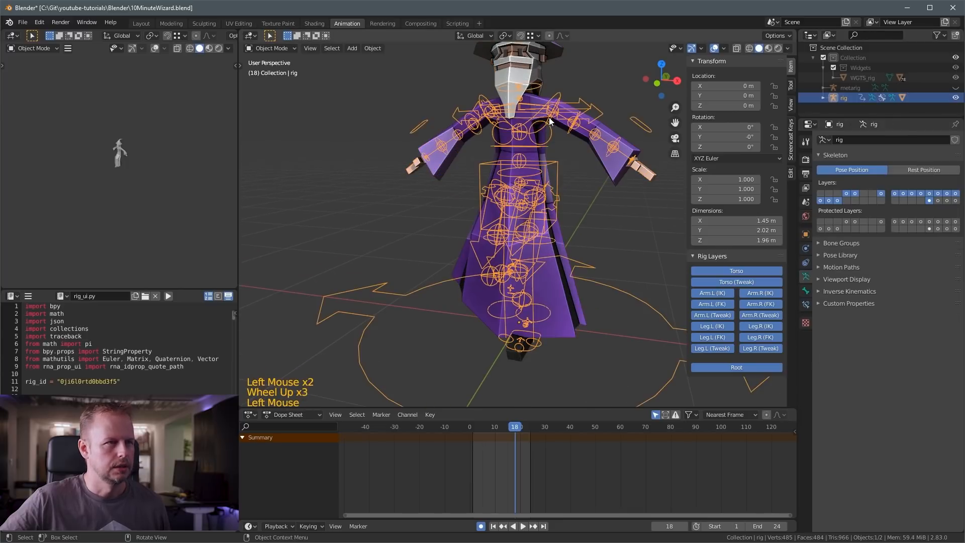
key(ctrl+Tab)
At frame 1, rotate the right upper arm's FK control backward about 40° and the left upper arm's FK control forward in side view.
click(561, 112)
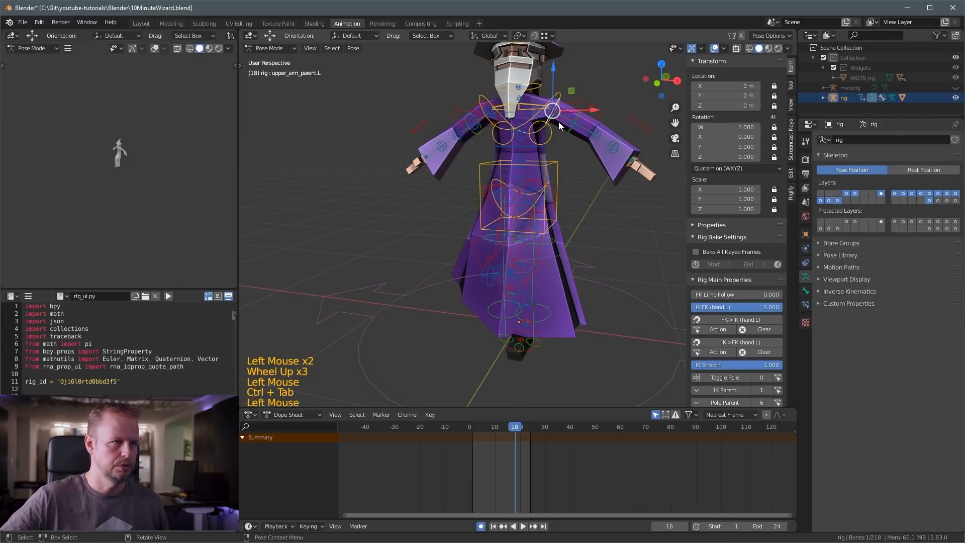
click(570, 120)
click(569, 121)
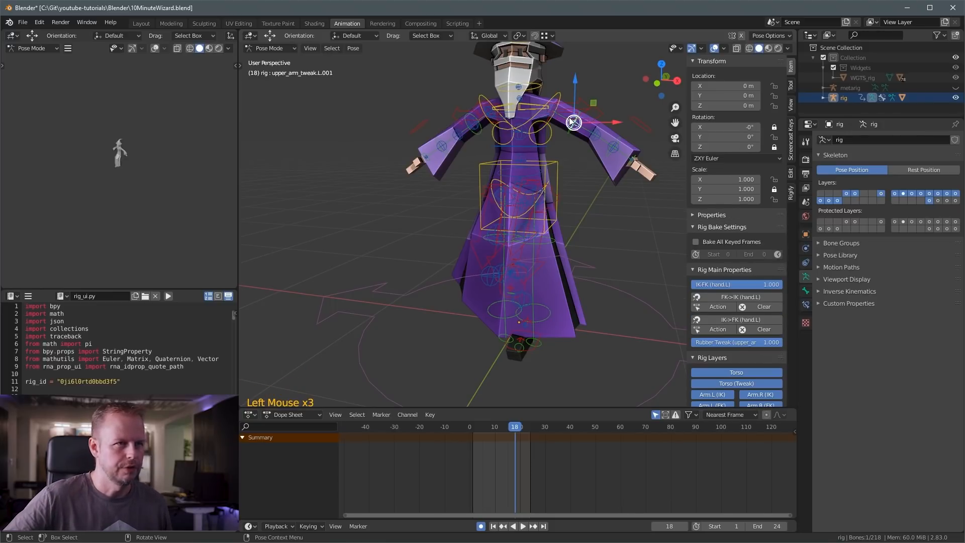
click(563, 122)
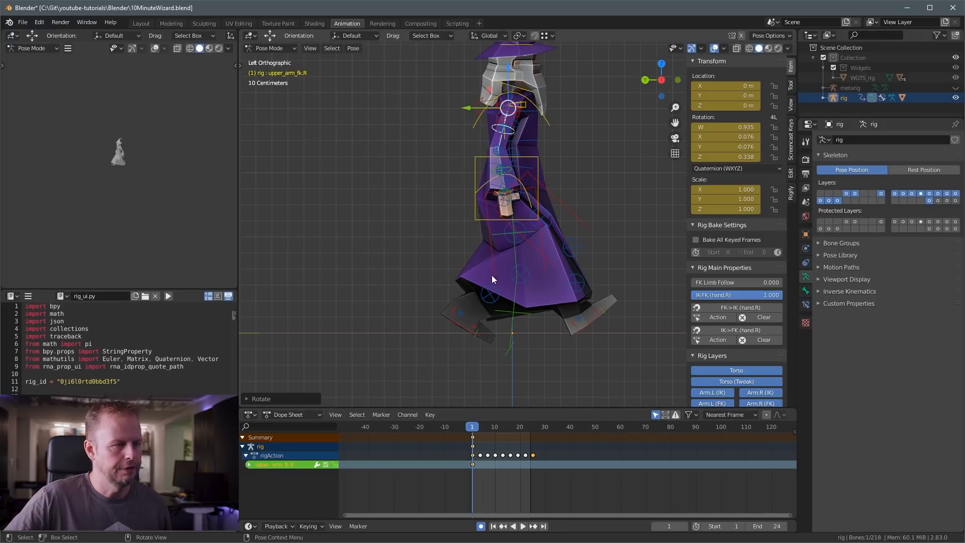
key(r)
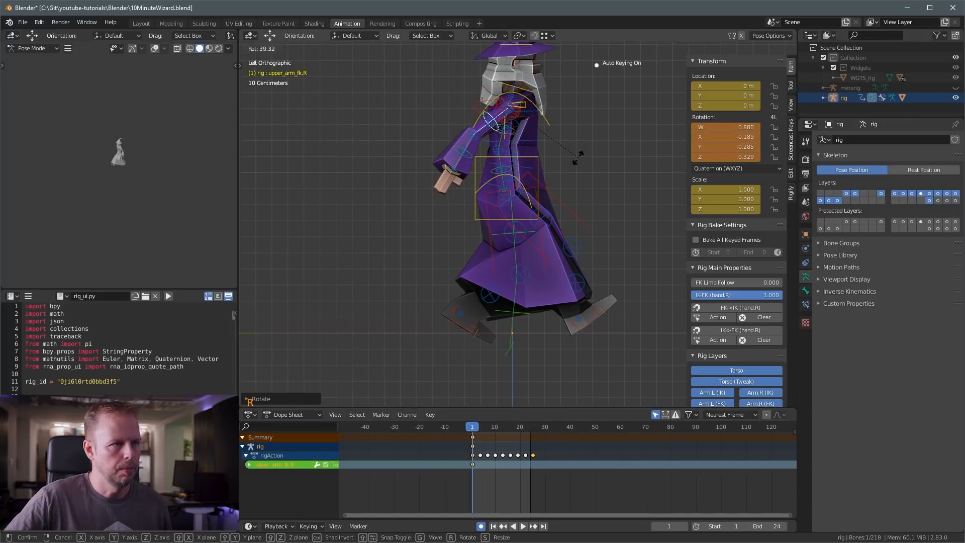
click(500, 140)
click(497, 139)
click(497, 140)
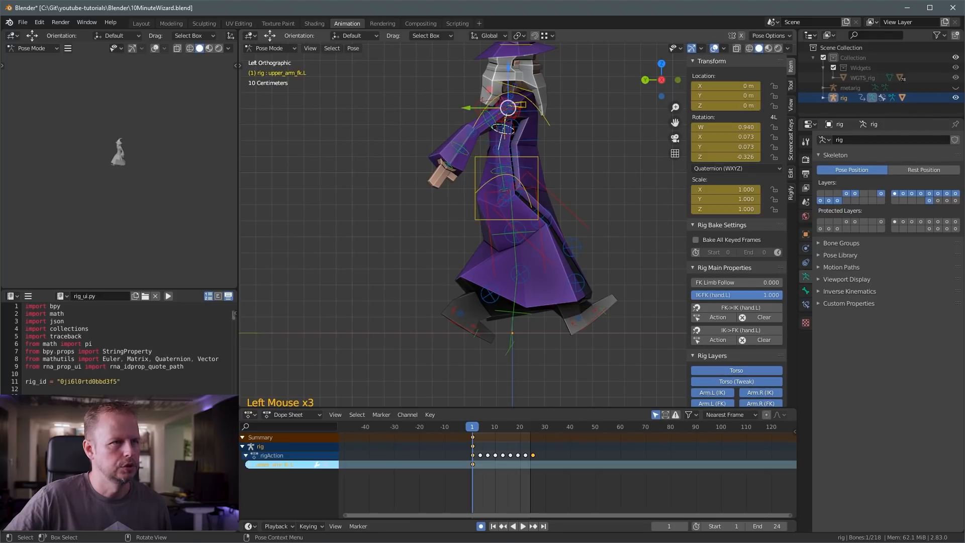
key(r)
shift+click(484, 123)
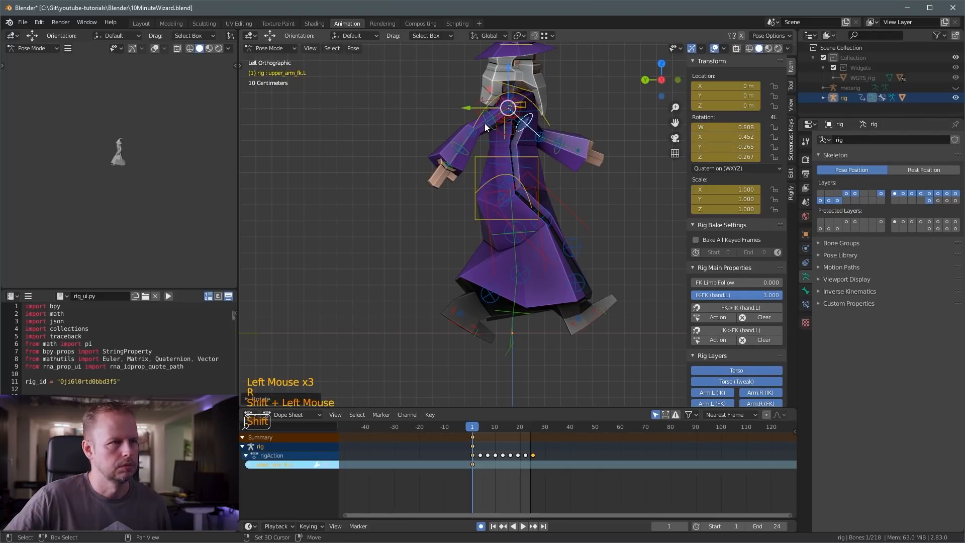
Bend both elbows slightly forward by rotating the right and left forearm FK controls at frame 1.
click(480, 129)
click(480, 129)
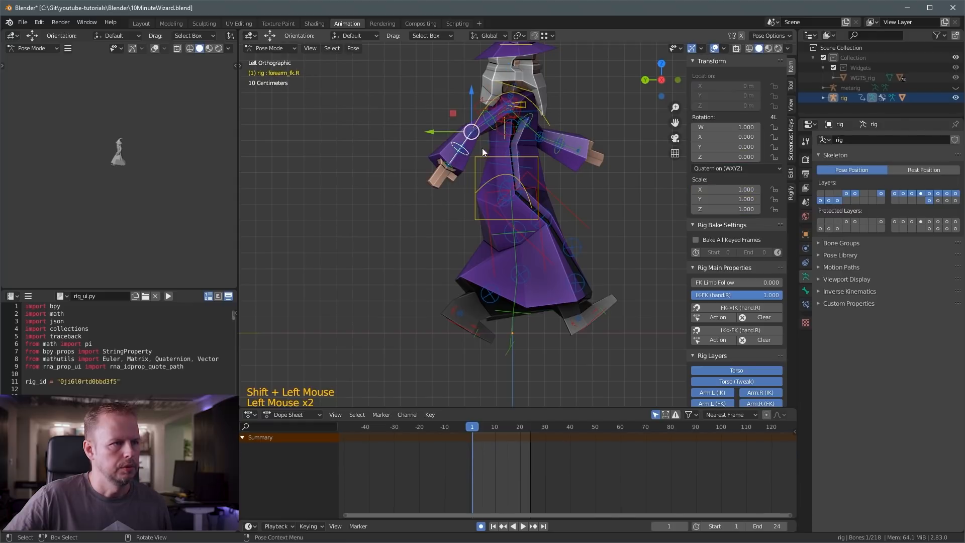
key(r)
click(562, 149)
click(575, 147)
click(573, 146)
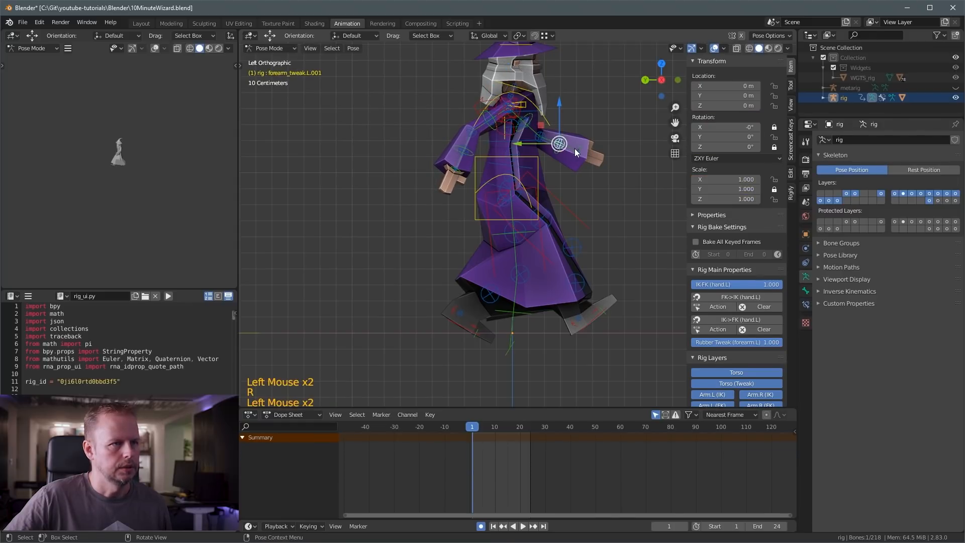
key(r)
Copy the pose of the four upper arm and forearm FK controls and paste it flipped at frame 13.
key(shift)
shift+click(536, 134)
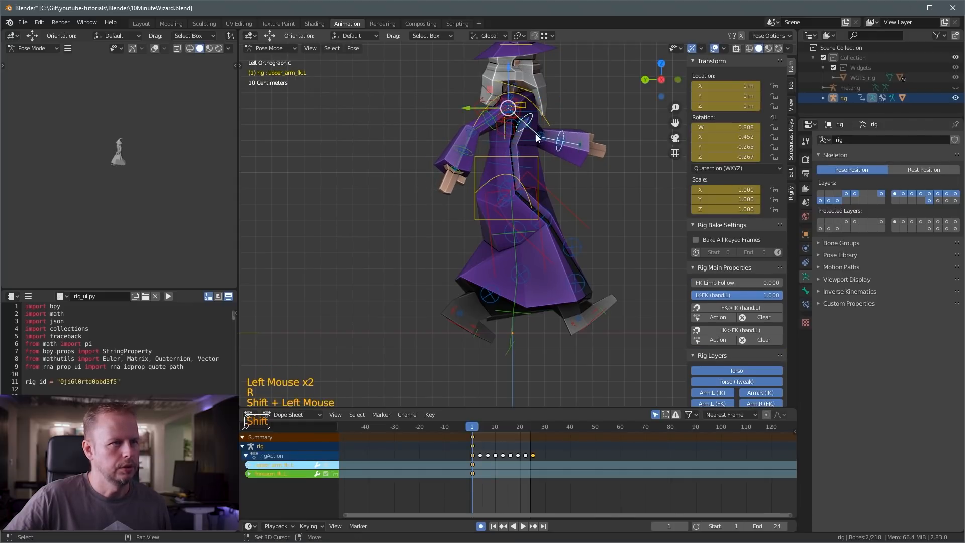
shift+click(482, 128)
shift+click(462, 153)
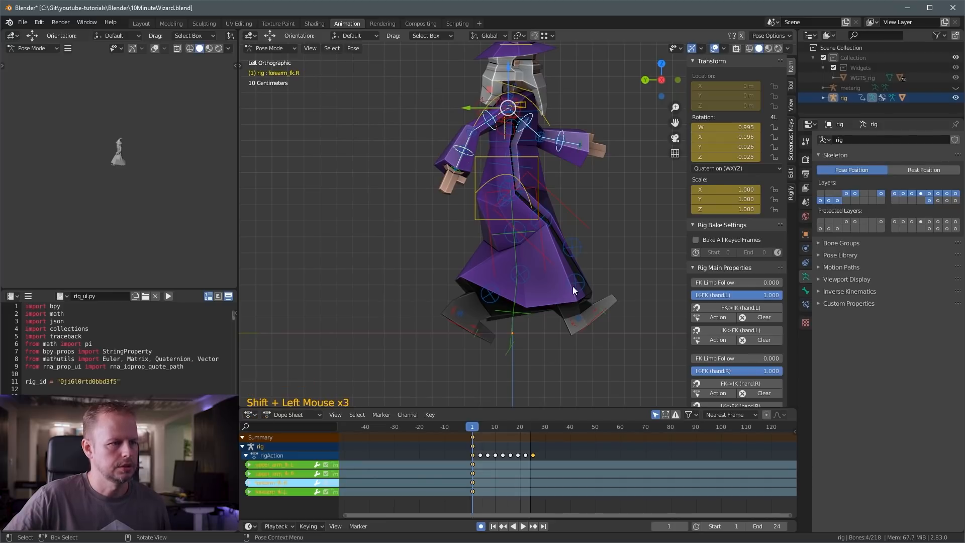
key(ctrl+c)
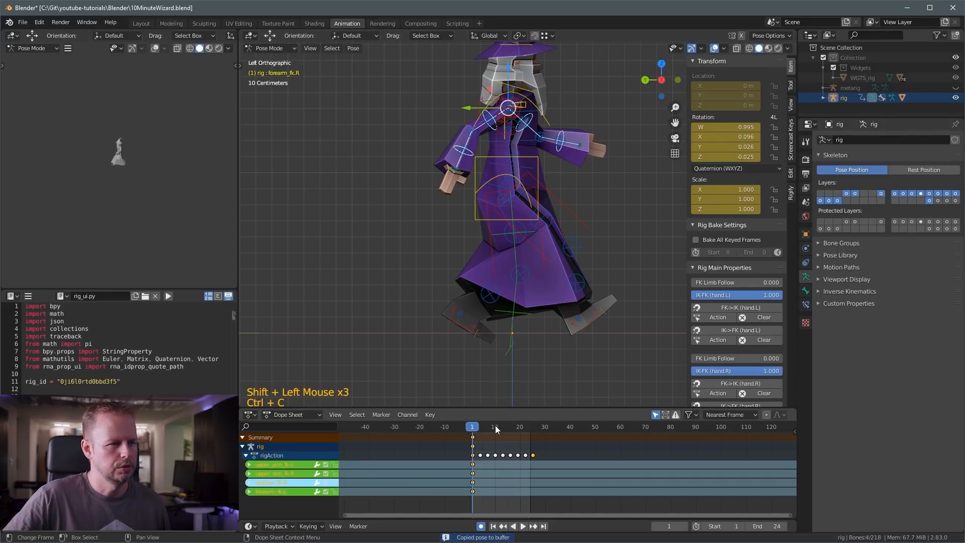
drag(496, 425, 503, 427)
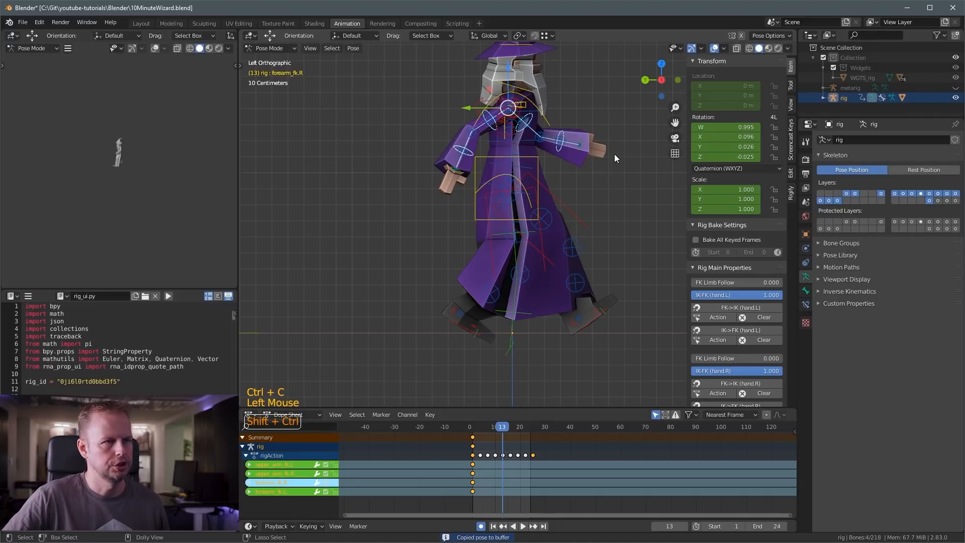
key(ctrl+shift+v)
Paste the copied arm pose unflipped at frame 25 to close the arm swing loop.
click(533, 427)
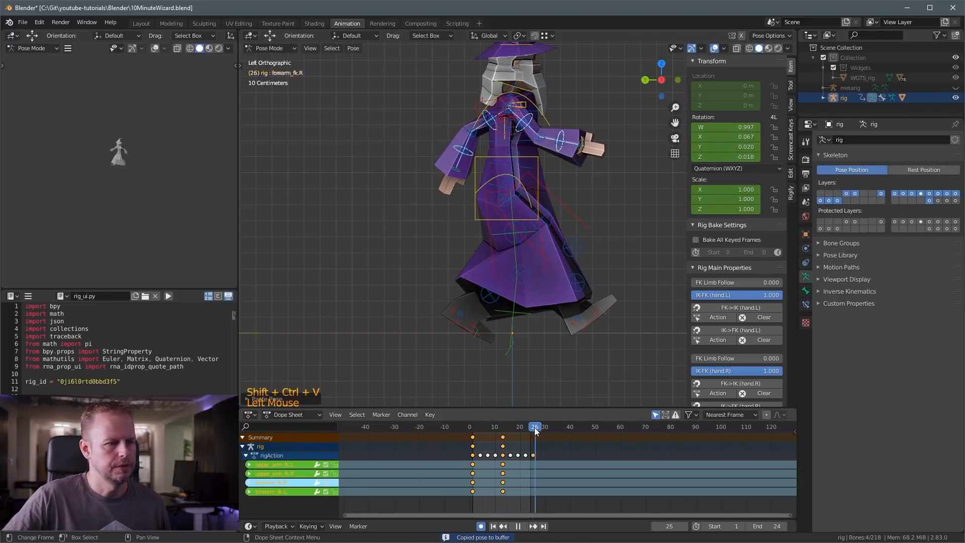
drag(535, 427, 532, 426)
key(ctrl+v)
Switch the rig back to Object Mode, hide it and play the animation with the new arm swing.
click(607, 208)
middle_drag(607, 208, 622, 290)
key(Tab)
key(space)
key(Tab)
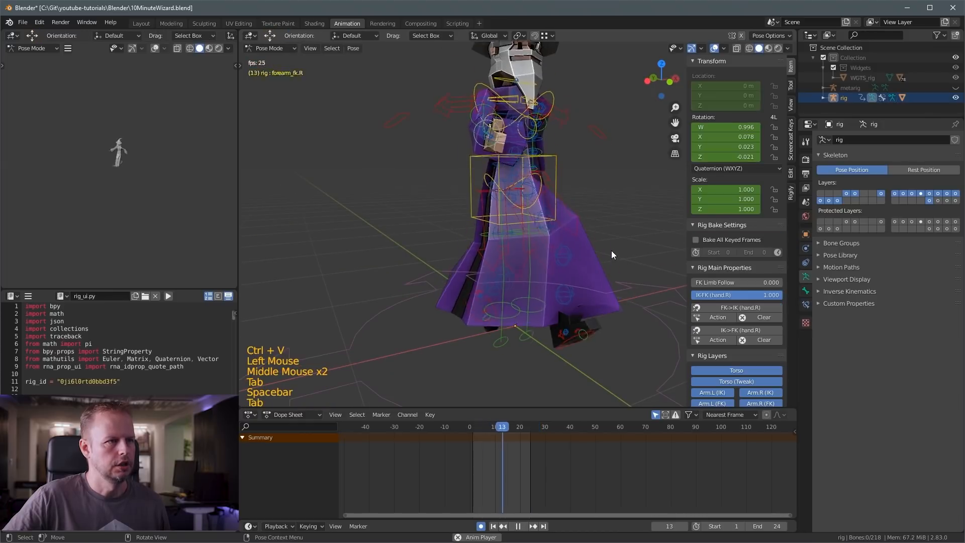
key(space)
key(space)
key(space)
middle_drag(611, 248, 694, 229)
click(720, 176)
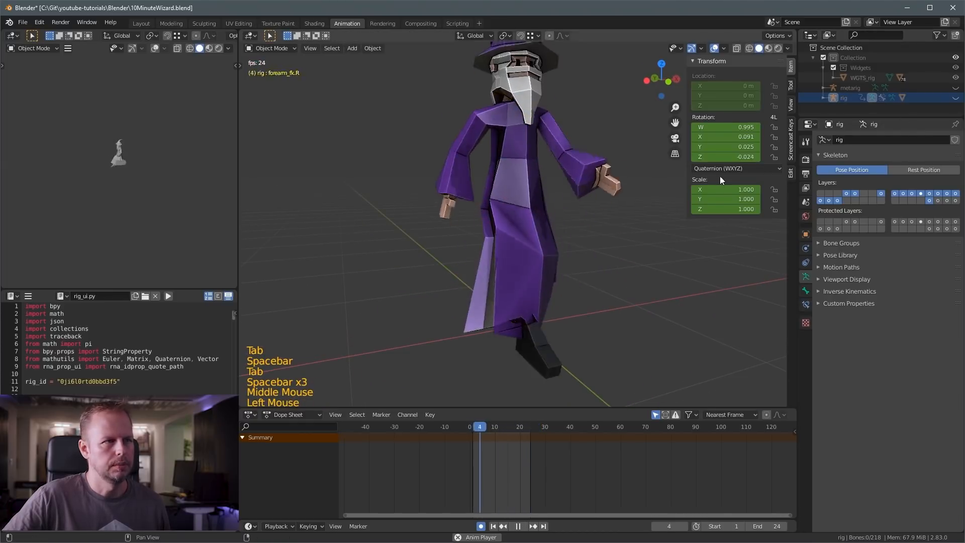
Examine the wizard's looping walk with the new arm swing from several angles and distances.
click(625, 264)
middle_drag(625, 263, 517, 234)
scroll(610, 256, down, 1)
scroll(608, 246, down, 2)
click(608, 242)
scroll(642, 242, down, 1)
scroll(586, 261, down, 3)
scroll(593, 261, up, 7)
scroll(568, 256, down, 4)
scroll(568, 255, up, 1)
scroll(560, 258, down, 9)
scroll(571, 249, up, 5)
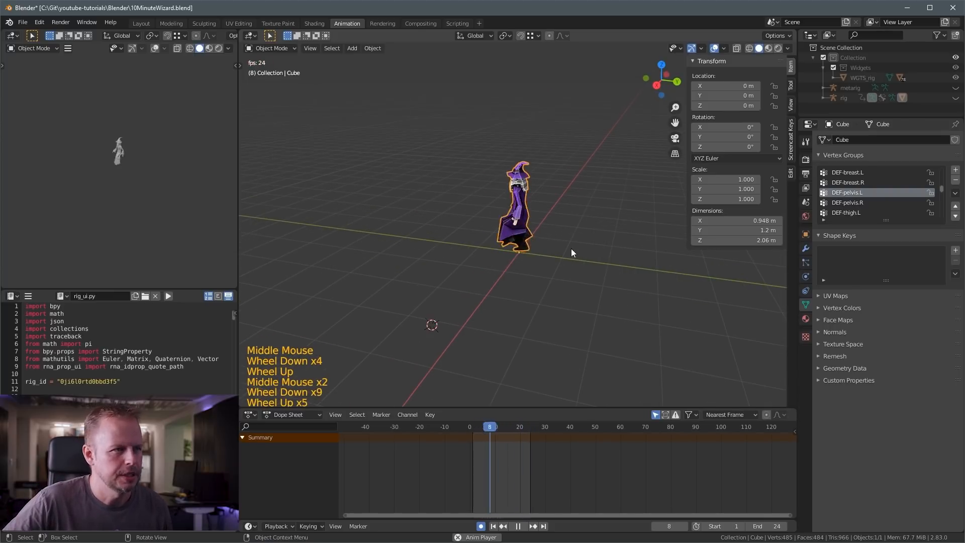
click(611, 282)
scroll(610, 282, up, 3)
scroll(610, 282, down, 4)
click(593, 306)
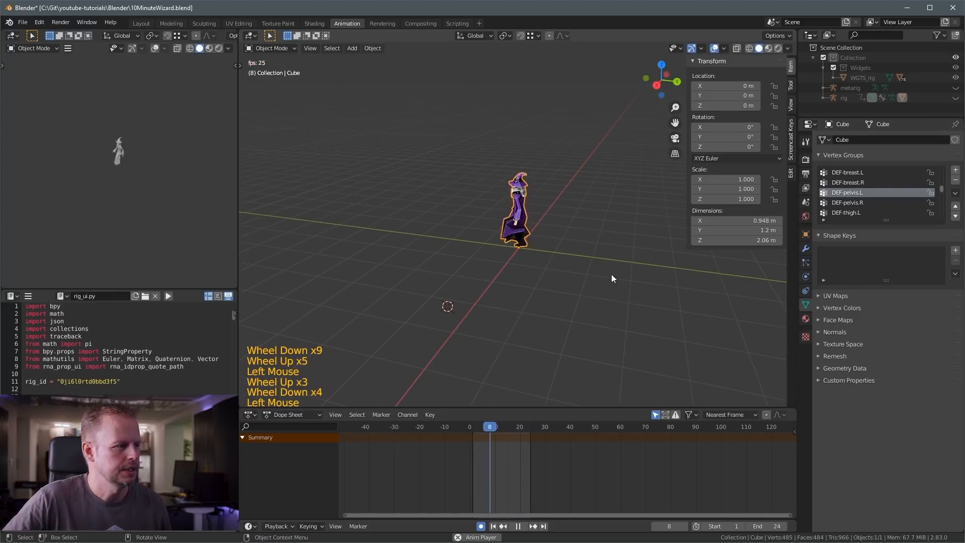
middle_drag(584, 300, 568, 287)
scroll(568, 286, up, 3)
middle_drag(568, 287, 511, 235)
scroll(547, 274, up, 3)
scroll(590, 293, down, 2)
scroll(590, 293, down, 1)
scroll(574, 265, down, 3)
scroll(554, 246, up, 6)
scroll(590, 242, down, 4)
scroll(535, 244, up, 5)
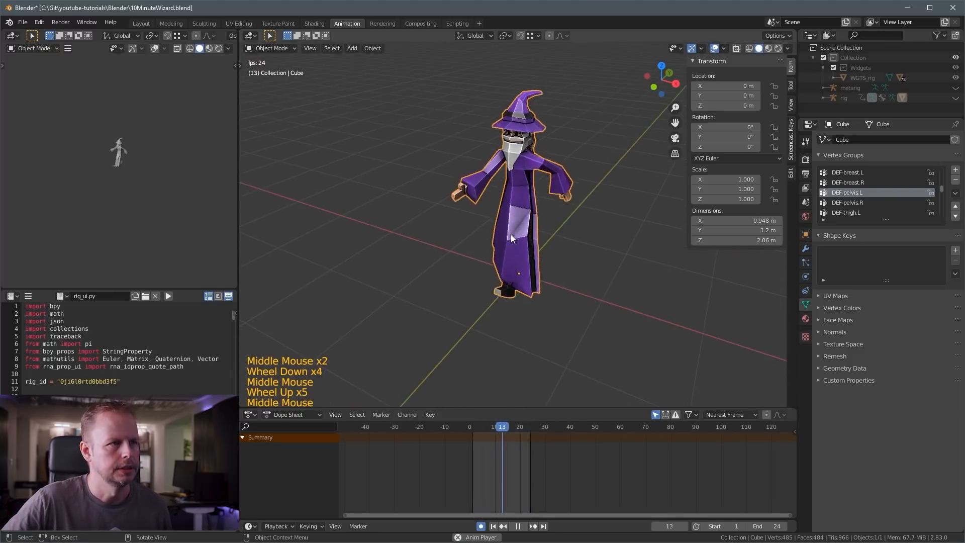
Examine the wizard's face, eyes, brow and beard up close in the mesh from several angles.
scroll(511, 234, up, 5)
middle_drag(577, 213, 524, 191)
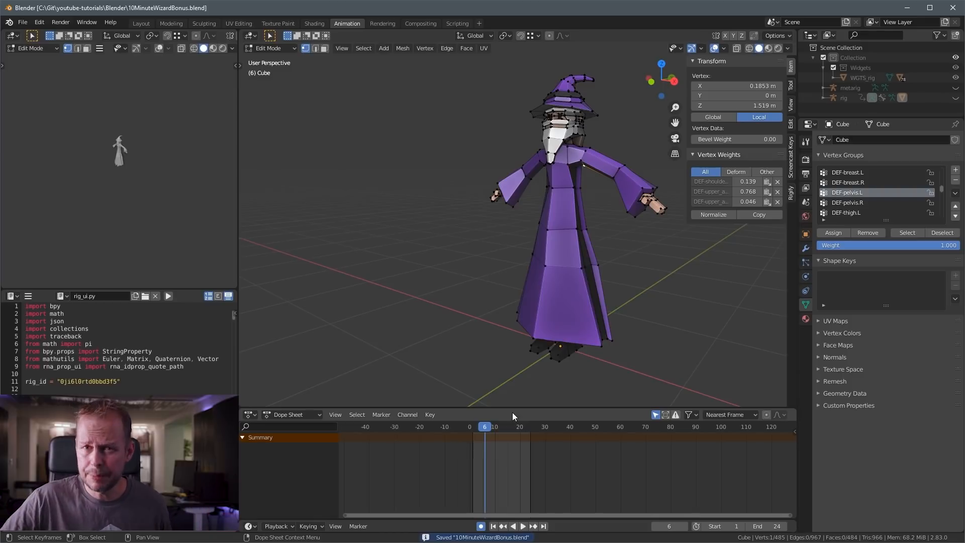
scroll(571, 133, up, 4)
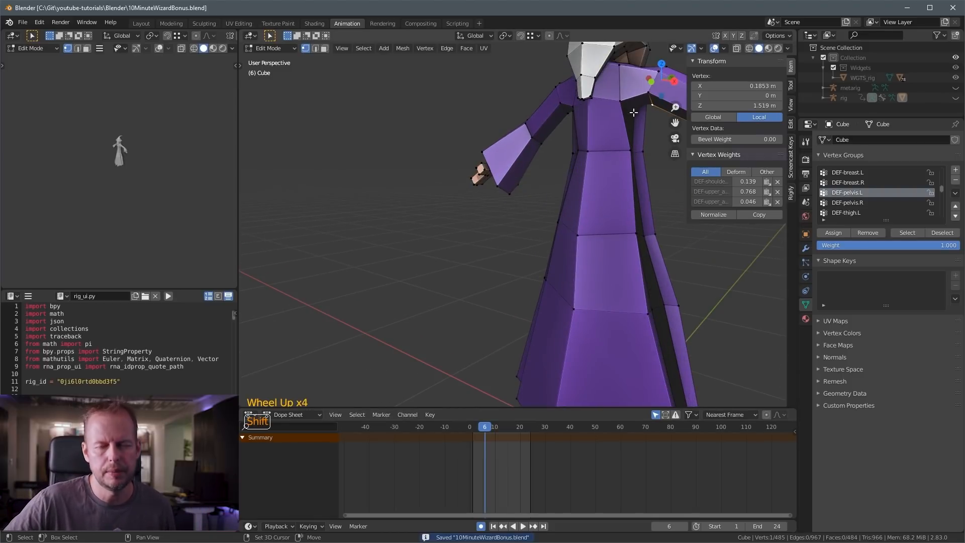
shift+middle_drag(622, 148, 594, 206)
scroll(503, 151, up, 4)
key(3)
click(483, 261)
scroll(483, 261, down, 2)
scroll(483, 261, up, 3)
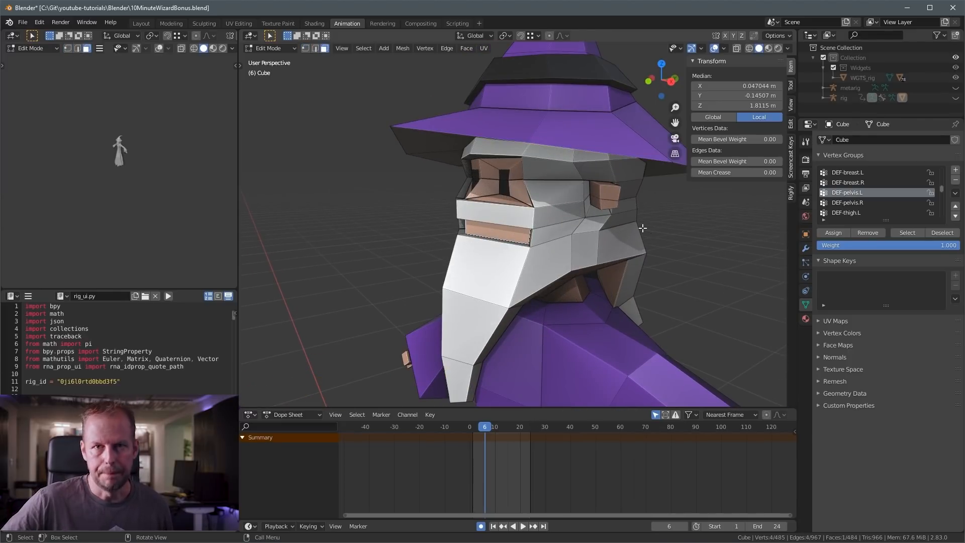
middle_drag(554, 231, 576, 277)
scroll(505, 239, down, 2)
scroll(573, 237, up, 2)
click(558, 256)
scroll(576, 277, down, 1)
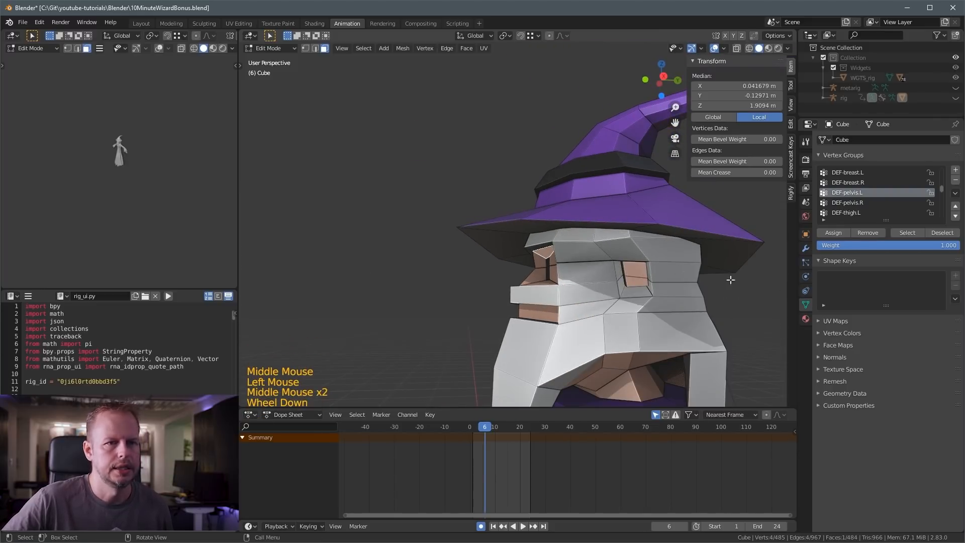
scroll(830, 265, down, 6)
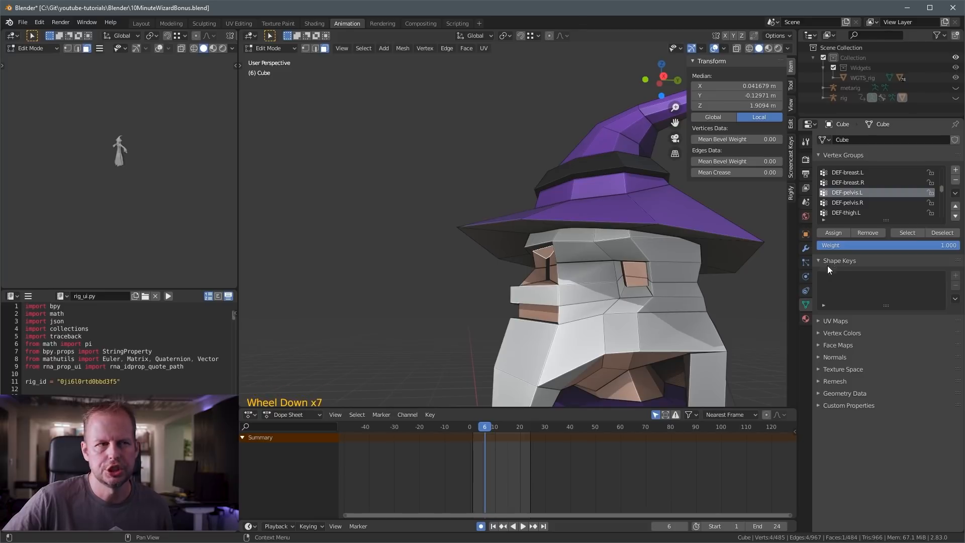
middle_drag(591, 262, 653, 255)
scroll(649, 266, up, 1)
scroll(646, 276, down, 6)
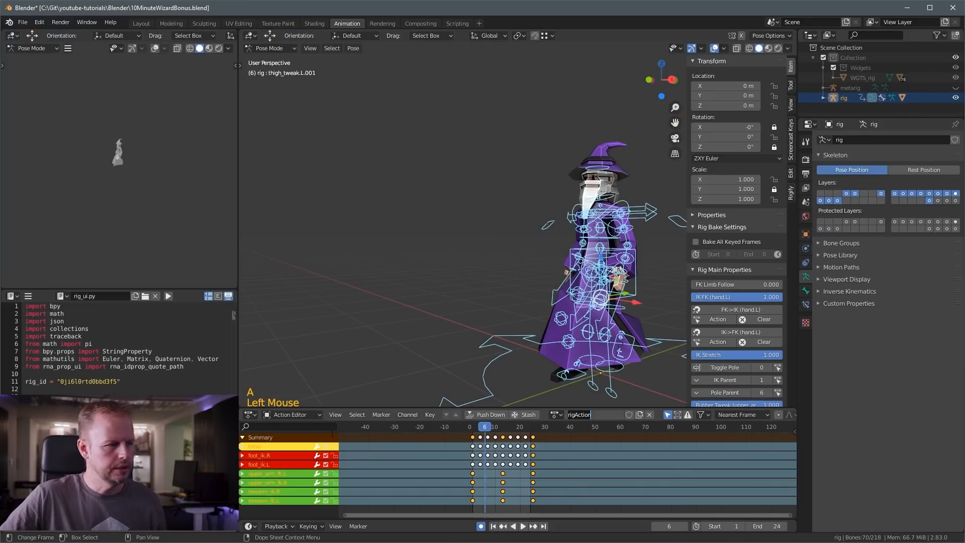
Rename the rig's walk-cycle action to Walk and give it a fake user so it is kept.
click(593, 412)
key(ctrl+a)
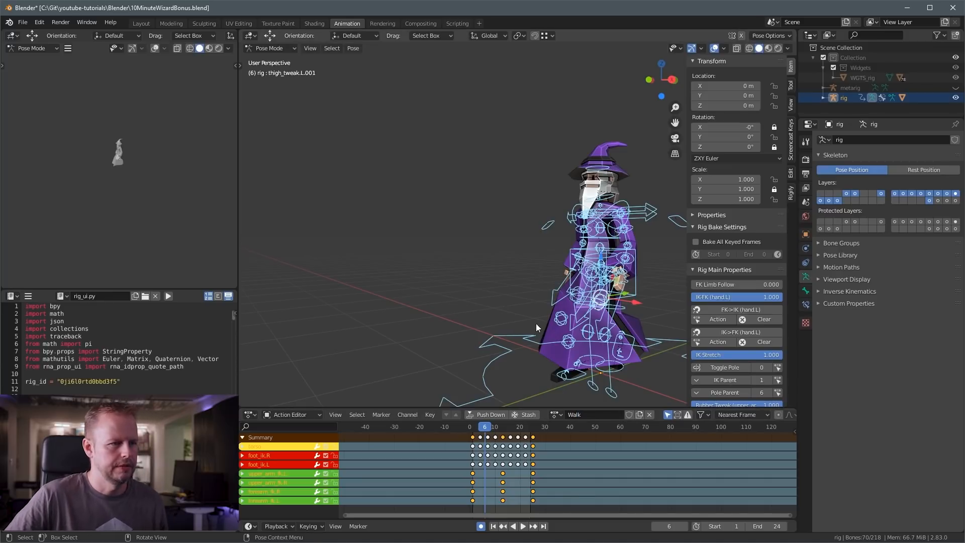
click(630, 415)
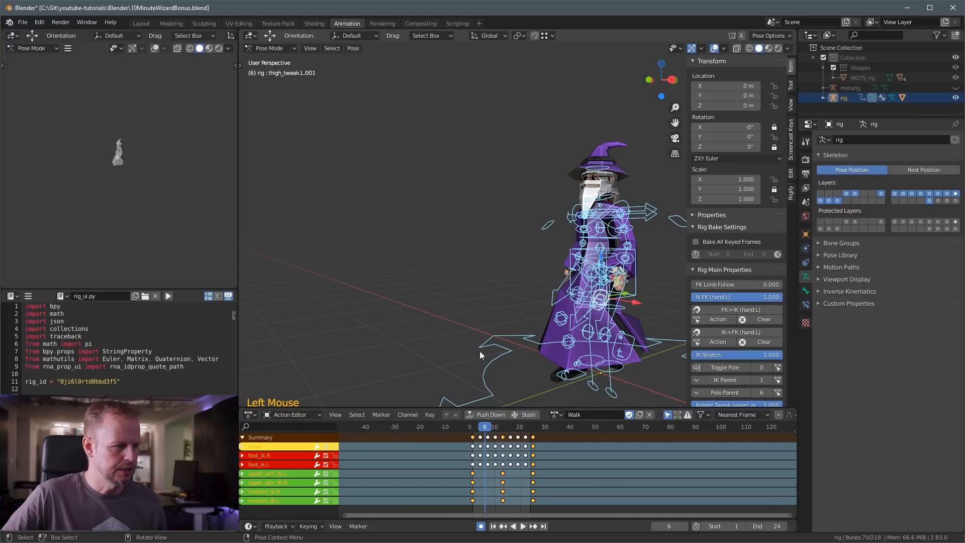
scroll(514, 246, down, 3)
scroll(514, 246, up, 4)
scroll(483, 226, up, 1)
shift+middle_drag(515, 246, 541, 237)
click(477, 222)
scroll(476, 223, down, 3)
scroll(523, 234, up, 3)
key(Tab)
key(Tab)
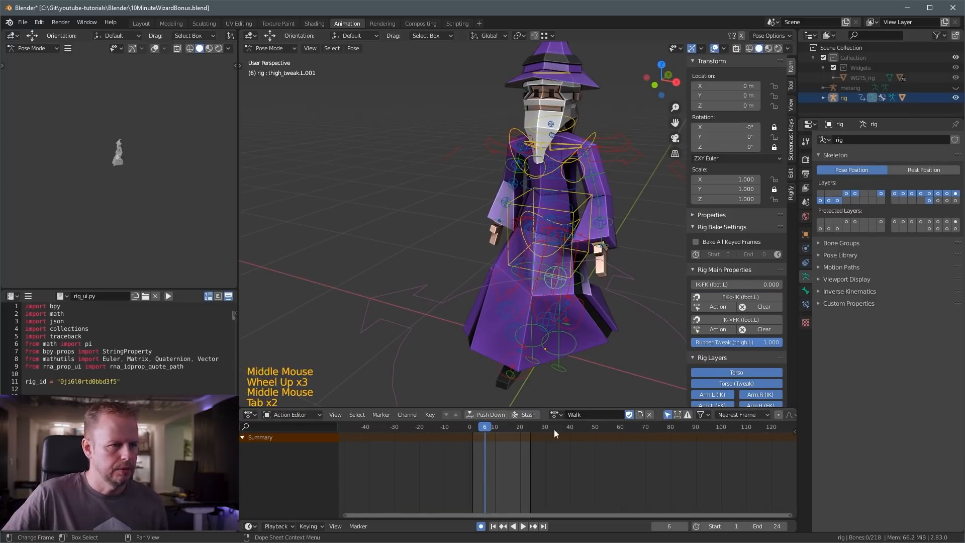
Duplicate the Walk action as a new action named Tpose.
click(639, 415)
click(588, 414)
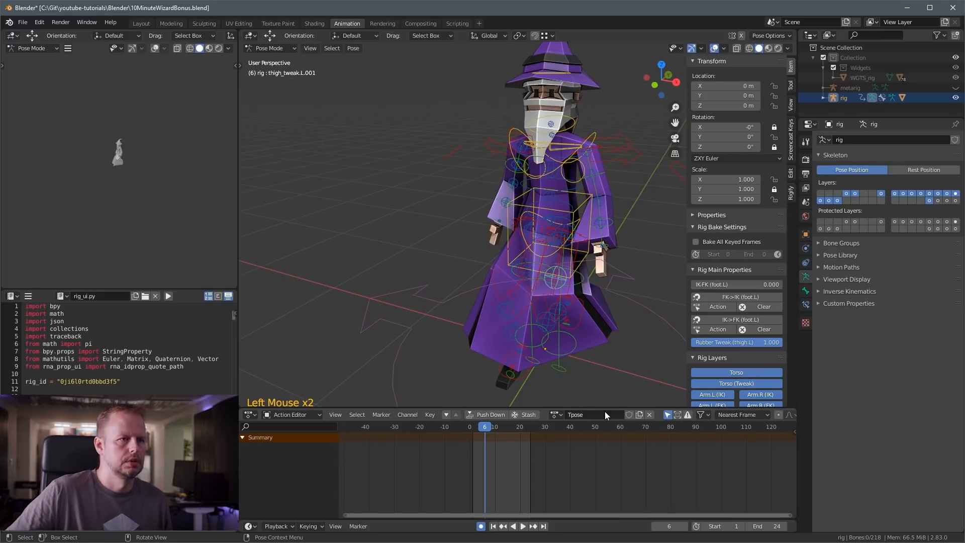
Clear the location and rotation of all rig controls at frame 1 of the Tpose action.
key(a)
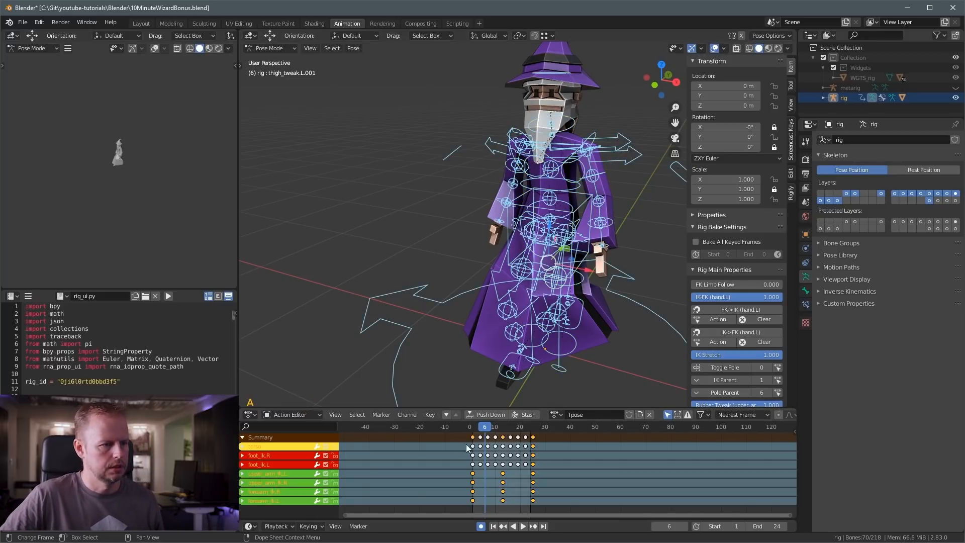
drag(484, 436, 473, 426)
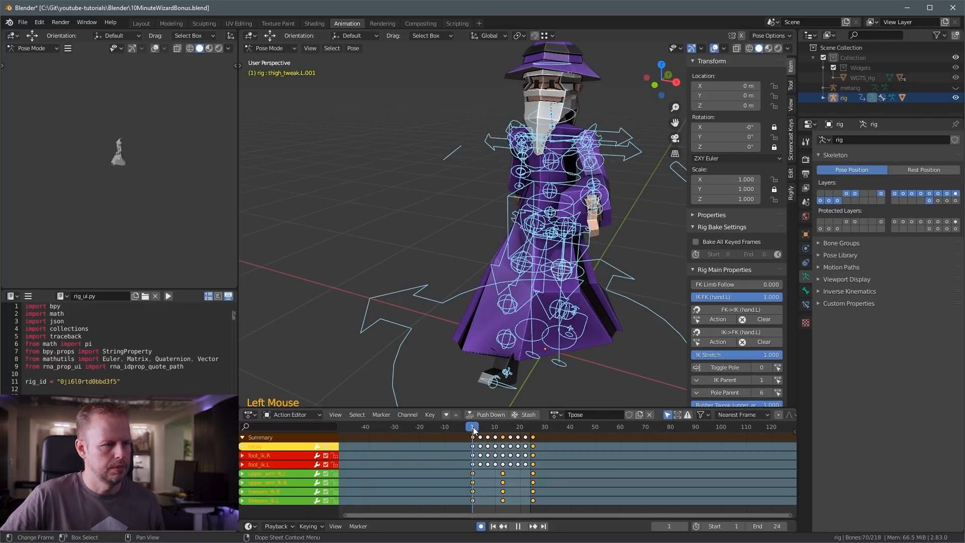
key(alt+g)
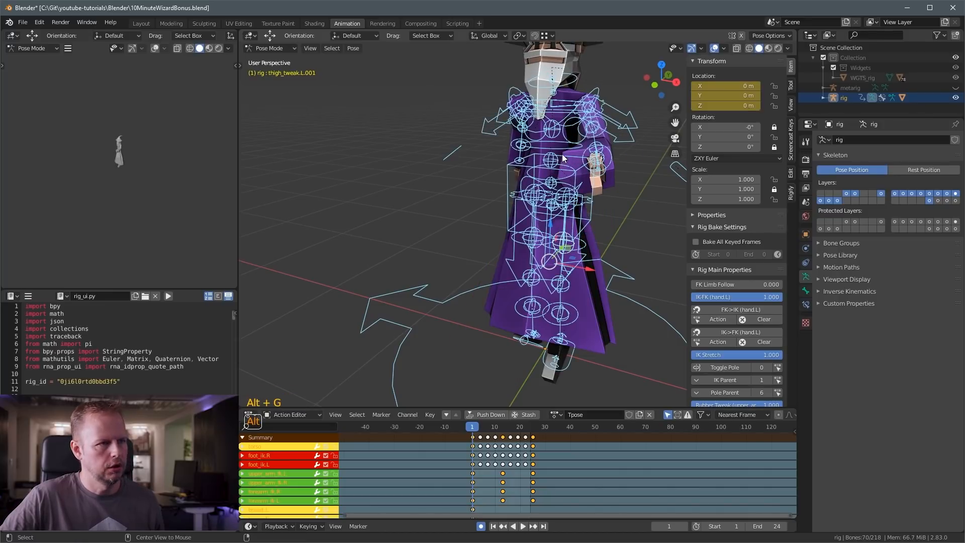
key(alt+r)
scroll(583, 186, down, 2)
shift+scroll(592, 201, down, 1)
shift+middle_drag(592, 201, 568, 214)
scroll(562, 250, up, 1)
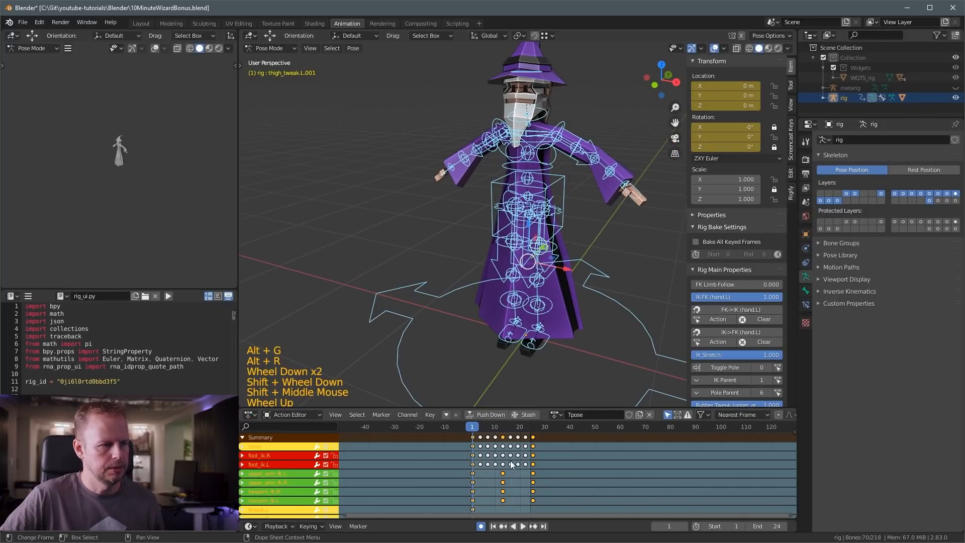
Delete all keyframes after frame 1 from the Tpose action.
key(a)
key(a)
key(a)
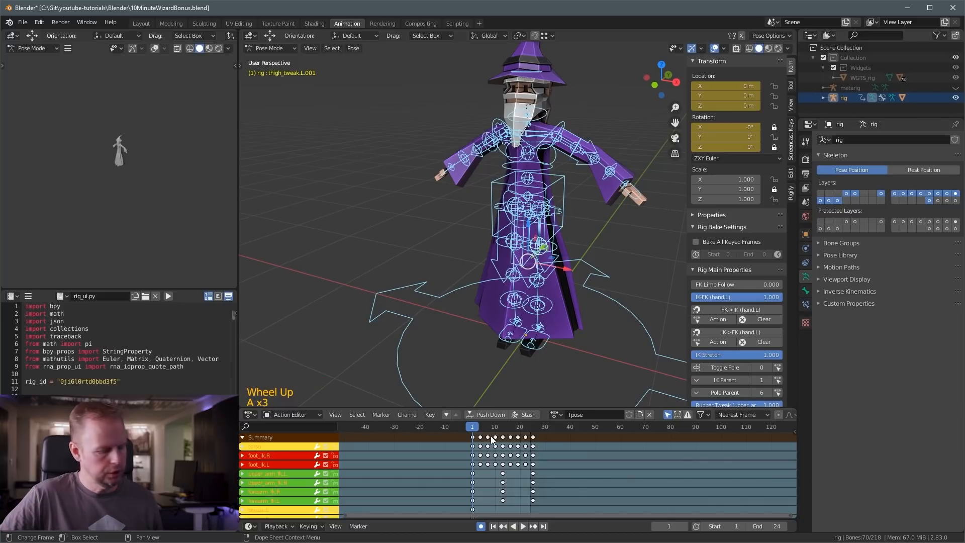
key(b)
drag(479, 433, 548, 495)
key(x)
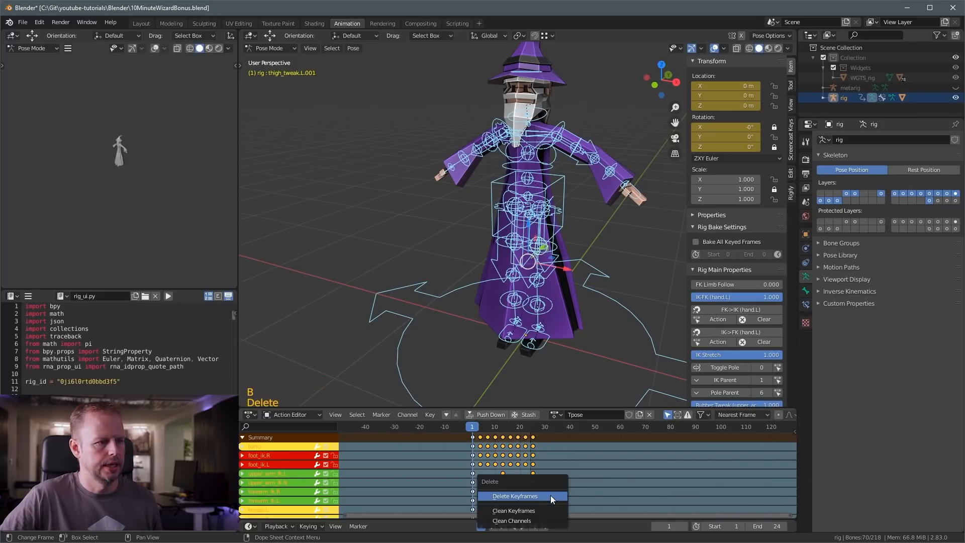
click(550, 496)
Give the Tpose action a fake user and set the playhead to frame 1.
click(475, 427)
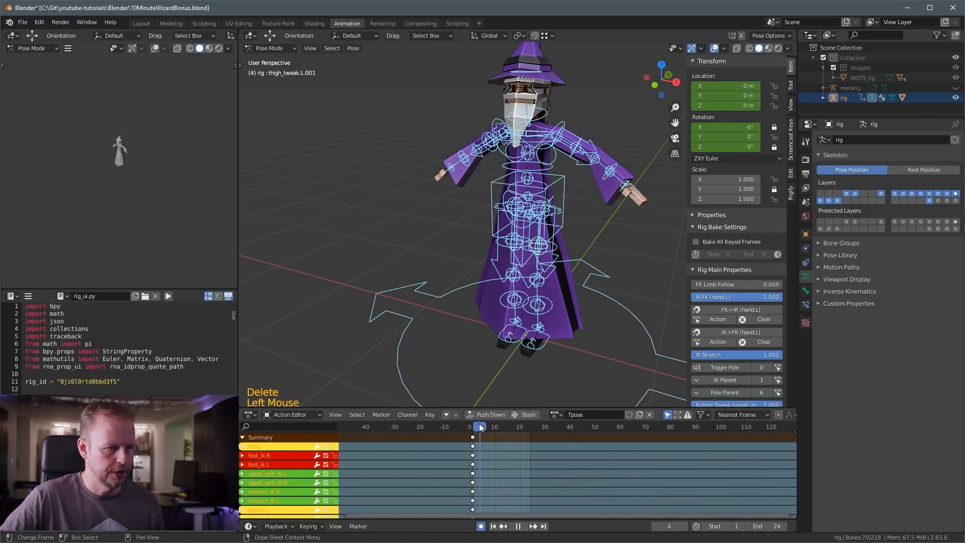
click(629, 414)
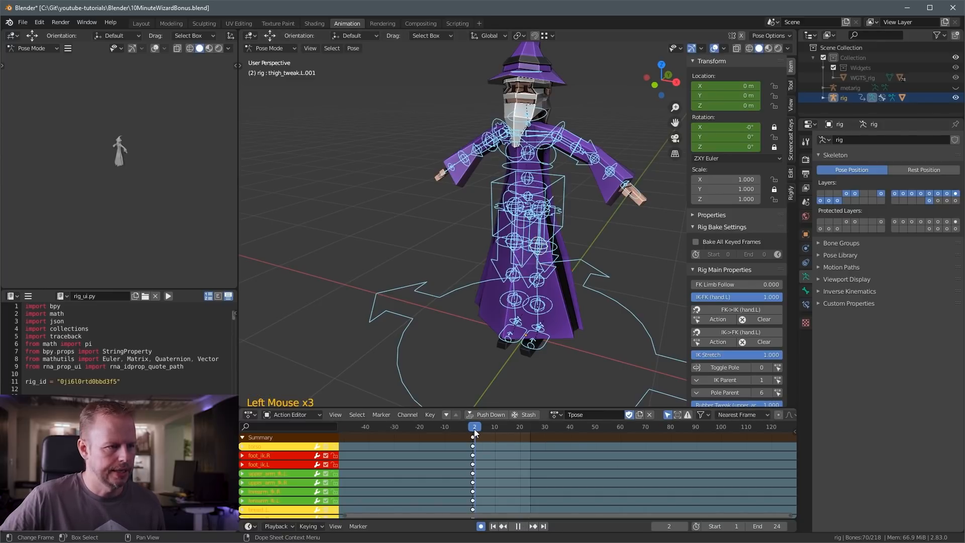
drag(475, 432, 472, 431)
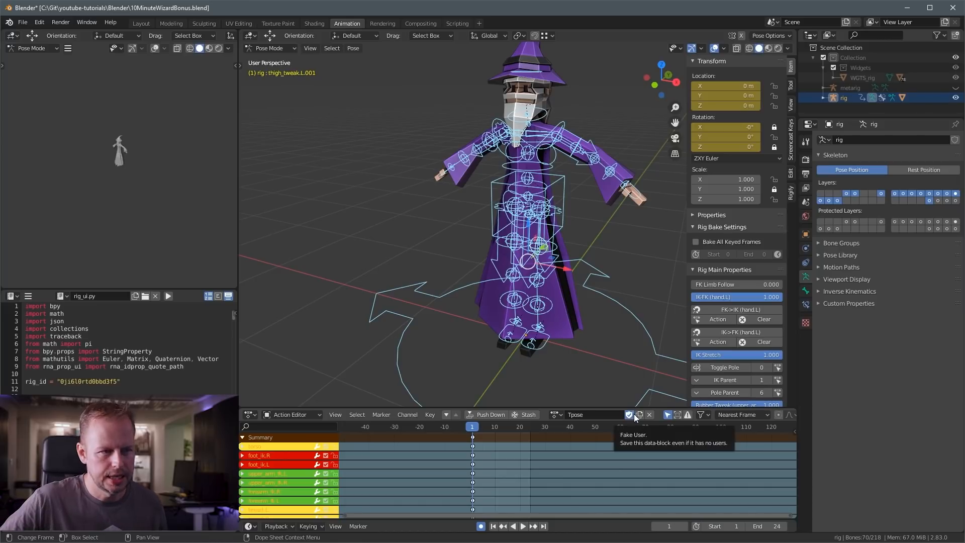
scroll(482, 282, down, 2)
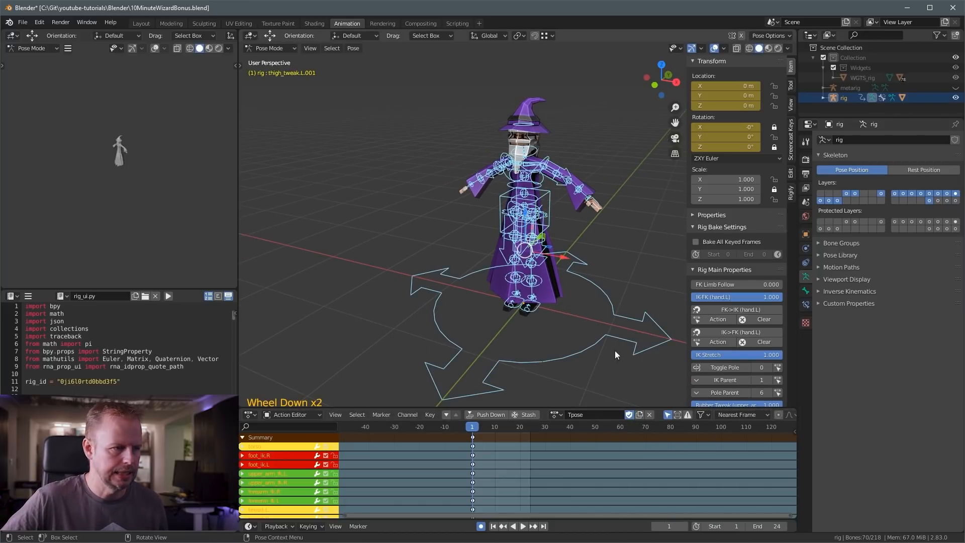
click(453, 384)
scroll(565, 222, up, 4)
click(550, 88)
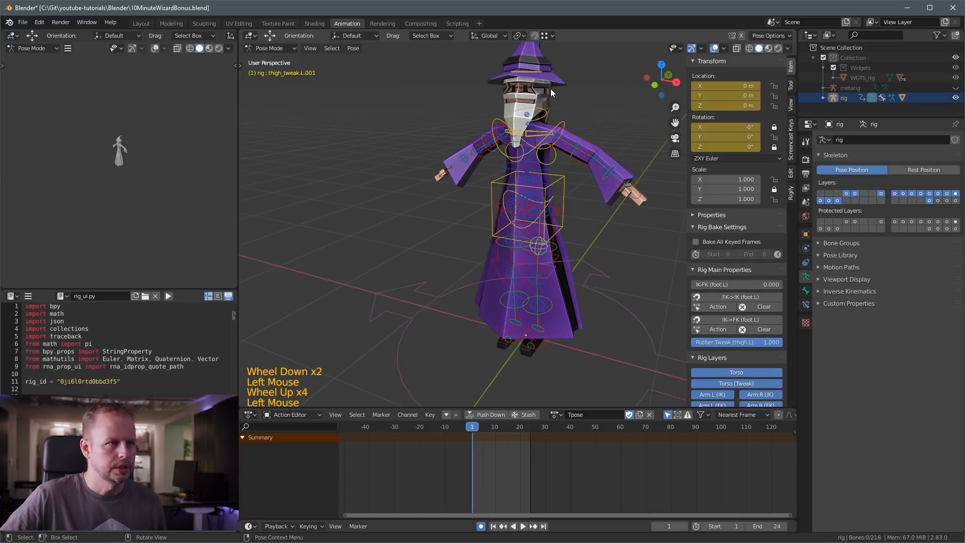
click(564, 110)
scroll(564, 109, down, 2)
scroll(559, 127, up, 4)
key(Tab)
scroll(571, 131, down, 3)
scroll(571, 131, down, 1)
click(571, 131)
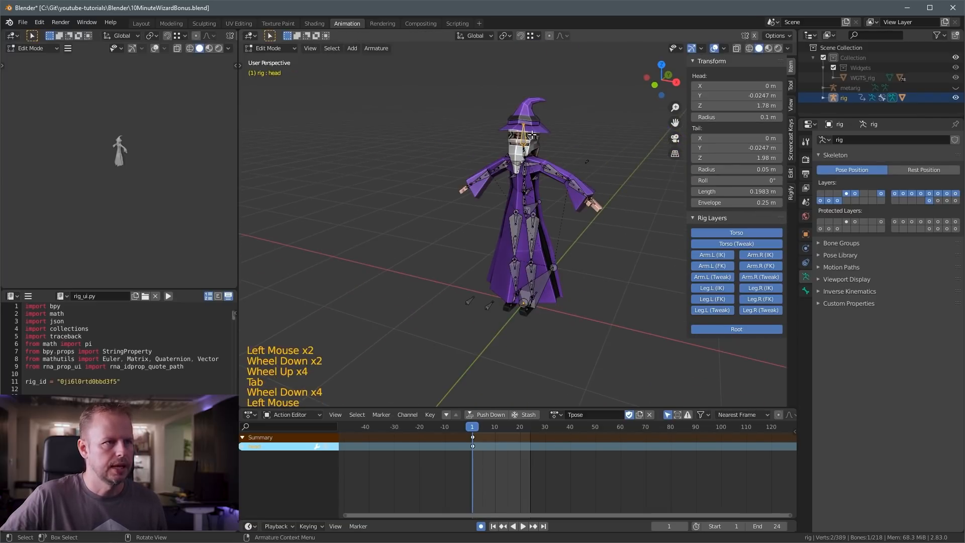
key(Tab)
Switch the rig back to Object Mode and select the wizard mesh.
click(534, 125)
key(ctrl+Tab)
click(534, 125)
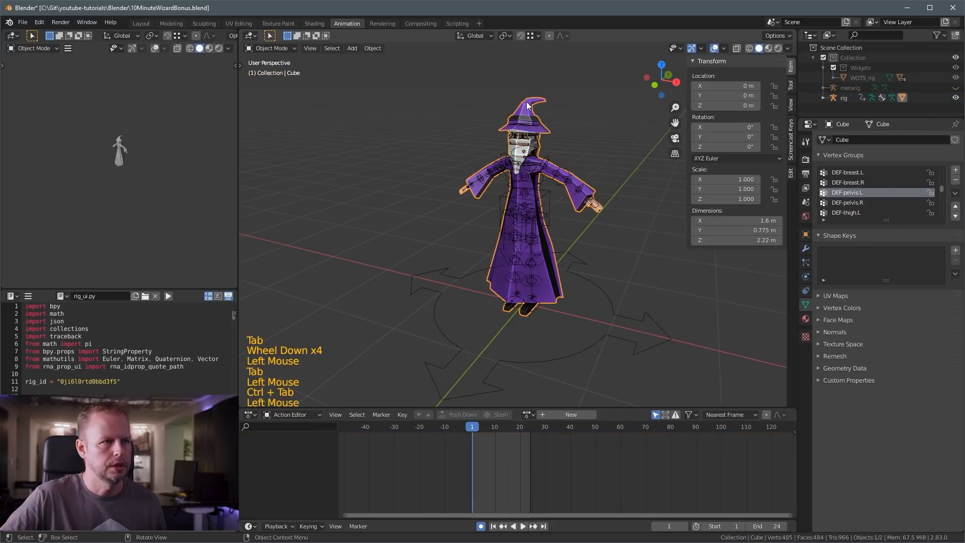
scroll(551, 161, down, 2)
Duplicate the wizard mesh in front view and move the copy along the X axis so it stands beside the original.
key(KP_1)
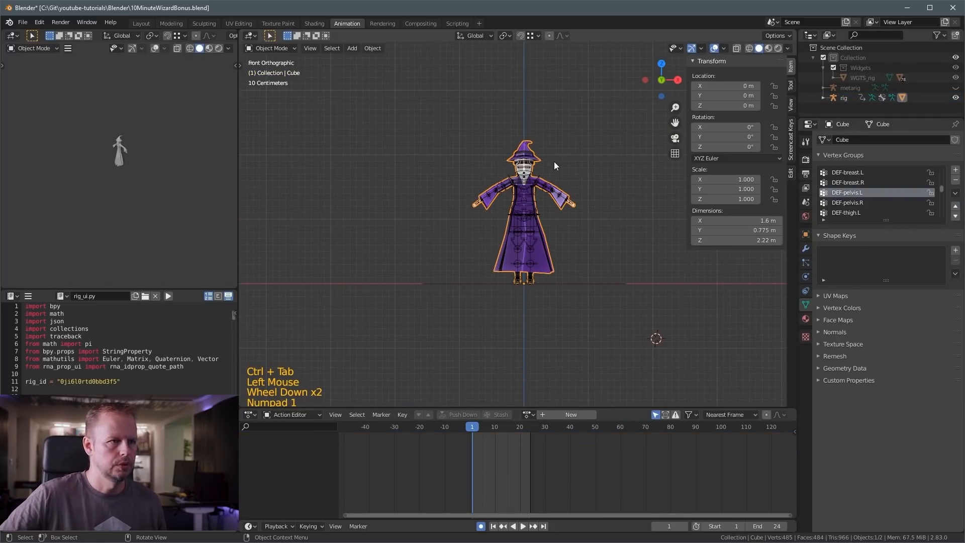
scroll(574, 180, up, 2)
shift+middle_drag(574, 181, 537, 169)
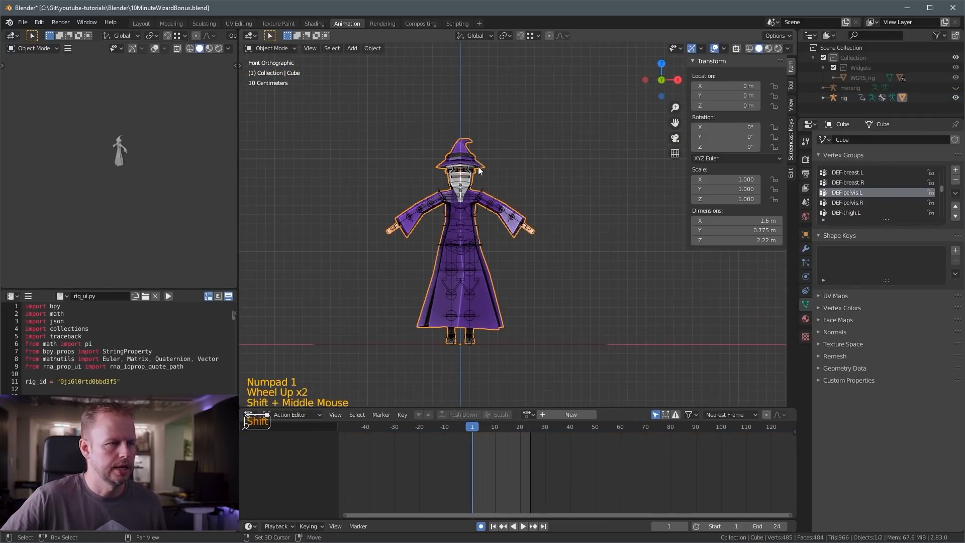
key(shift+d)
right_click(514, 191)
key(shift+space)
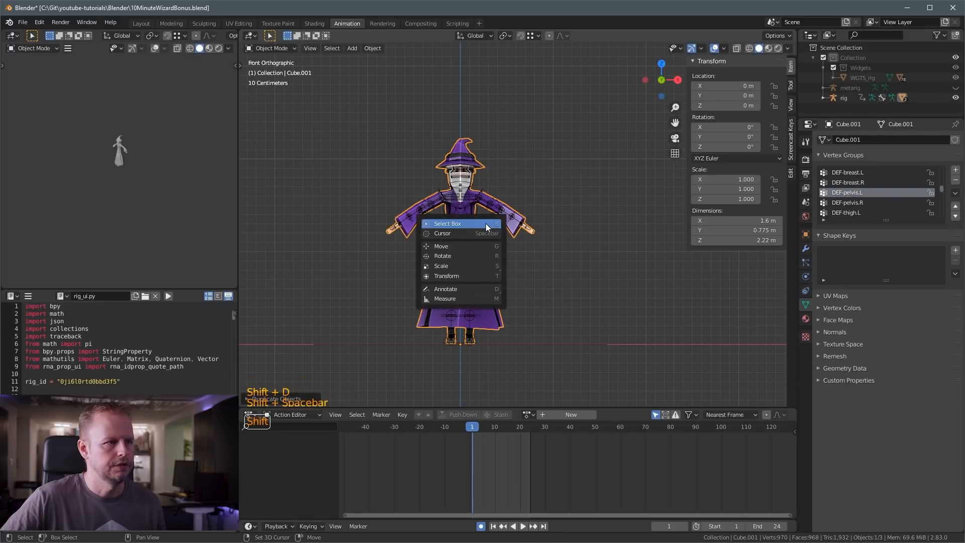
click(467, 252)
drag(500, 344, 660, 342)
Select the two brow edges above the copied wizard's eyes and move them down about 0.018 m in front view.
shift+middle_drag(571, 346, 563, 325)
scroll(584, 276, up, 6)
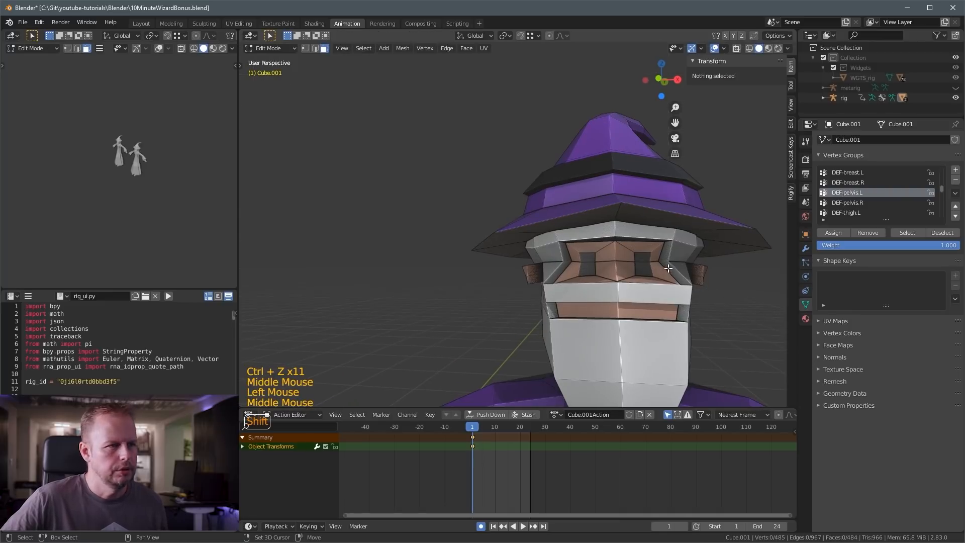
shift+middle_drag(578, 302, 573, 296)
middle_drag(573, 297, 586, 282)
click(521, 272)
shift+click(573, 270)
key(2)
click(475, 264)
shift+click(534, 251)
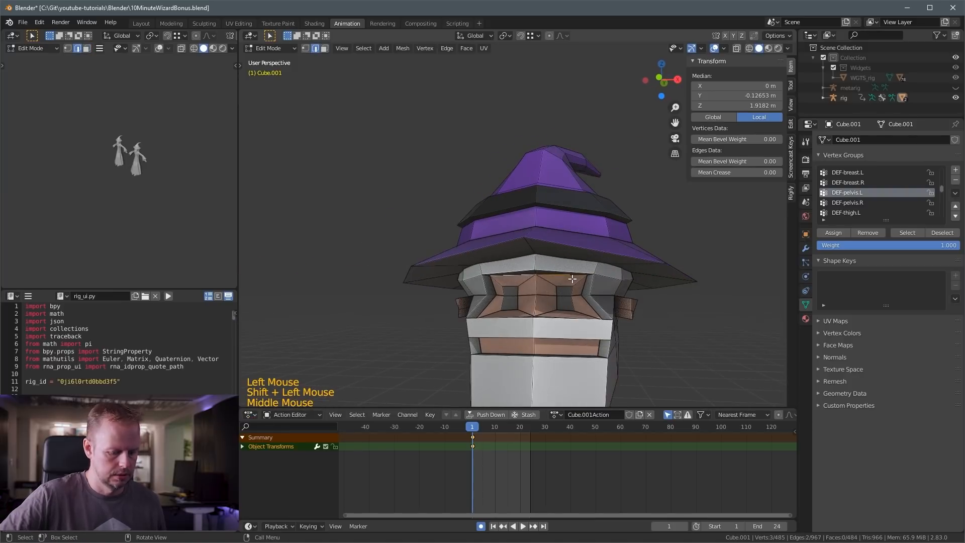
key(KP_1)
key(g)
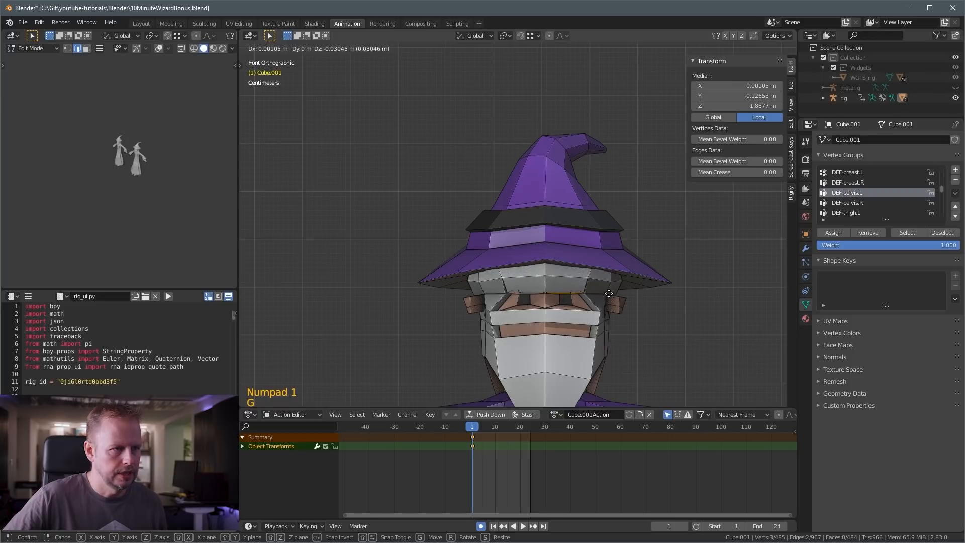
click(558, 282)
Pull the same brow edges forward about 0.025 m along Y and lower them about 0.002 m with the Move tool.
middle_drag(558, 282, 543, 275)
scroll(557, 274, up, 1)
key(shift+space)
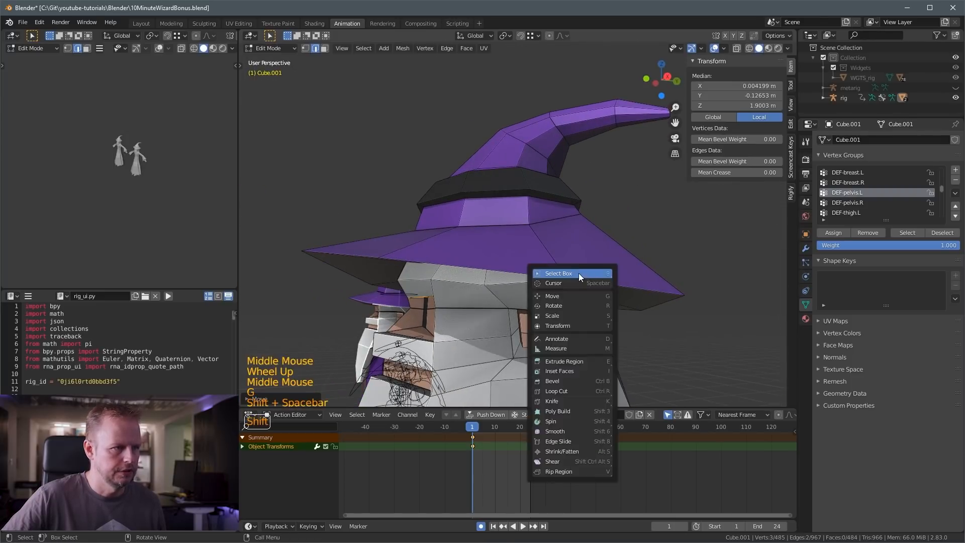
key(g)
drag(444, 300, 454, 299)
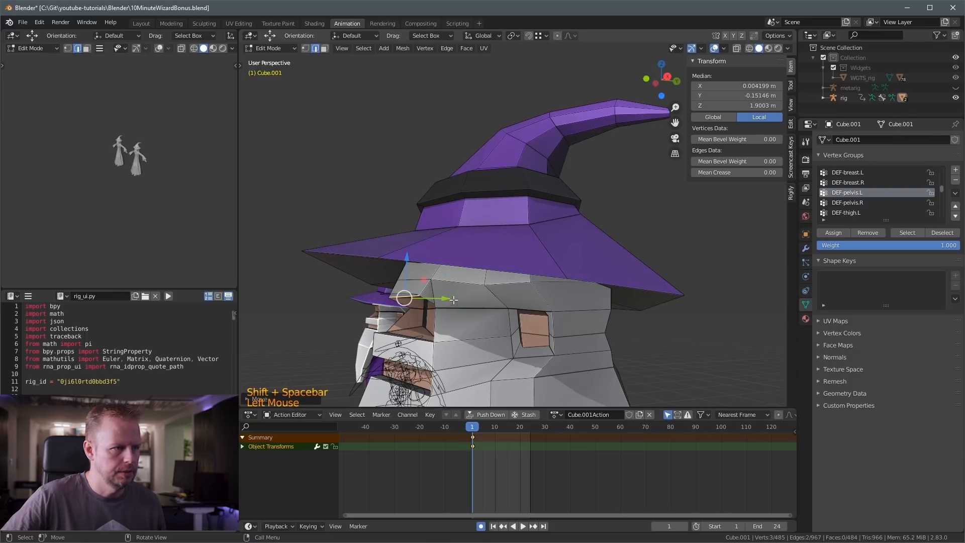
drag(400, 260, 402, 262)
Select the two lower edges of the copied wizard's eye sockets and raise them slightly along Z.
middle_drag(402, 263, 474, 350)
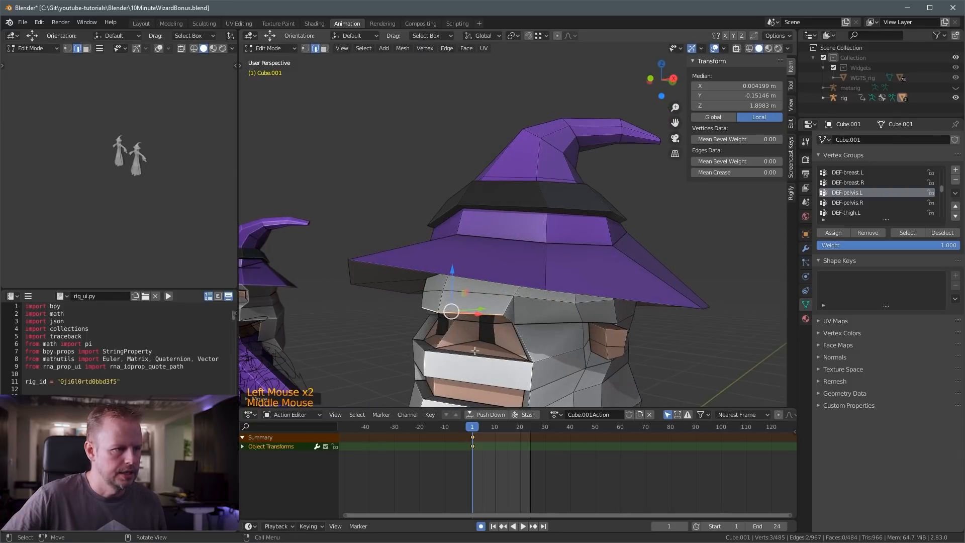
click(475, 356)
click(455, 349)
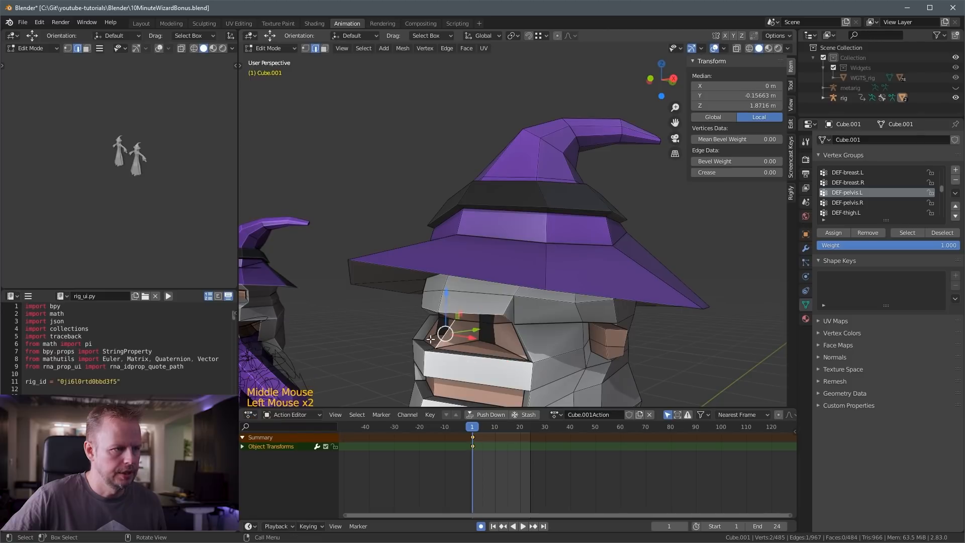
click(443, 348)
click(443, 347)
shift+click(502, 352)
mouse_move(503, 352)
middle_down()
mouse_move(575, 342)
mouse_move(545, 353)
mouse_move(498, 339)
middle_up()
click(493, 356)
shift+click(550, 353)
drag(456, 313, 451, 297)
Select the upper and lower edges of one eye opening on the copied wizard's face.
scroll(450, 297, up, 3)
shift+middle_drag(450, 296, 528, 281)
click(553, 215)
scroll(553, 215, up, 1)
scroll(523, 299, down, 2)
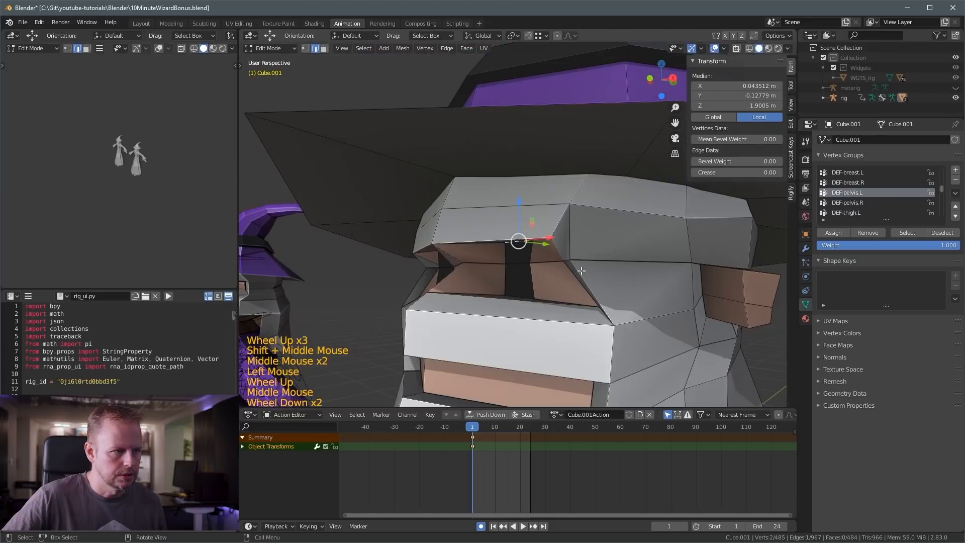
shift+click(523, 300)
key(s)
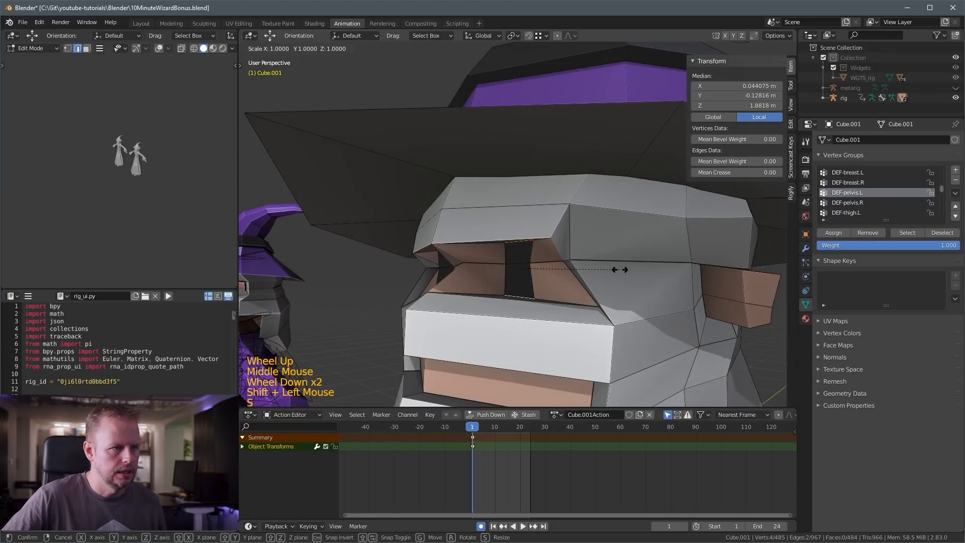
key(z)
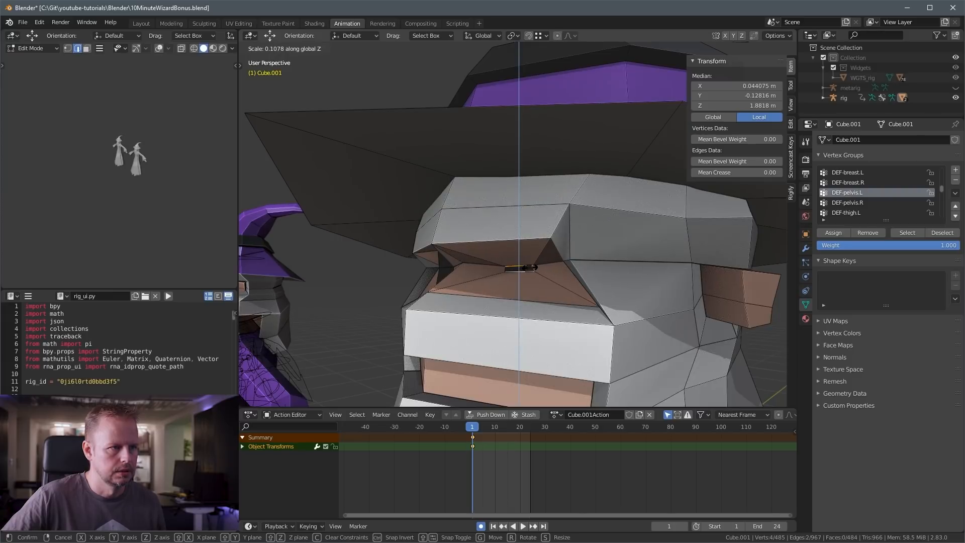
middle_drag(530, 269, 545, 256)
key(ctrl+z)
Add the other eye's upper and lower edges to the selection and scale all four to about 0.26 along Z.
middle_drag(610, 267, 606, 280)
scroll(606, 280, up, 2)
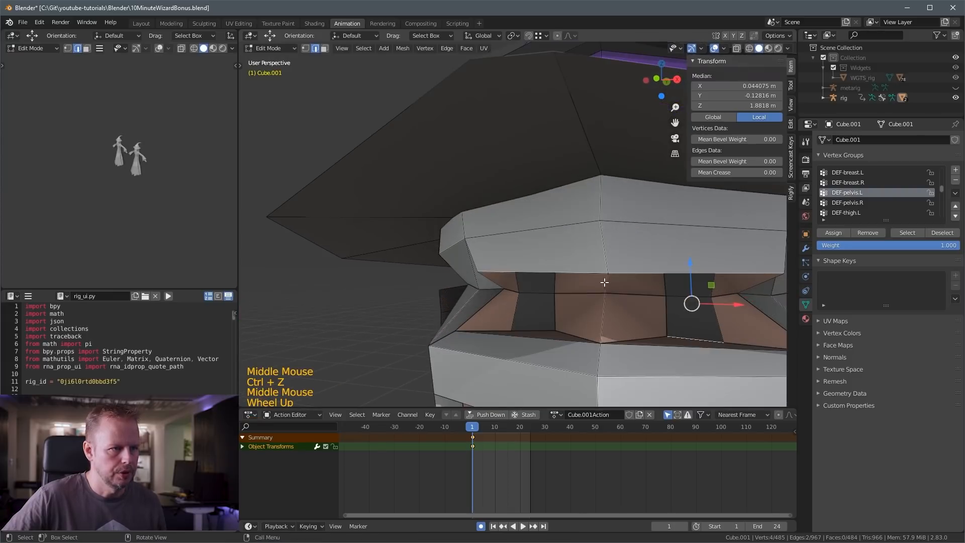
shift+click(545, 331)
middle_drag(545, 330, 595, 216)
shift+click(595, 215)
key(s)
key(z)
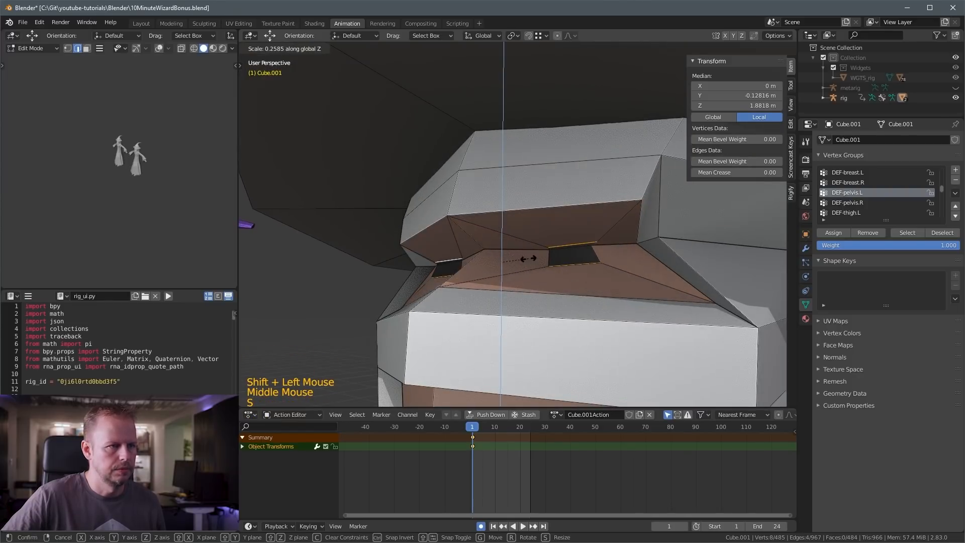
click(528, 259)
Select the lower edges of both eyes, raise them about 0.006 m, and return to Object Mode.
click(573, 247)
middle_drag(574, 246, 538, 297)
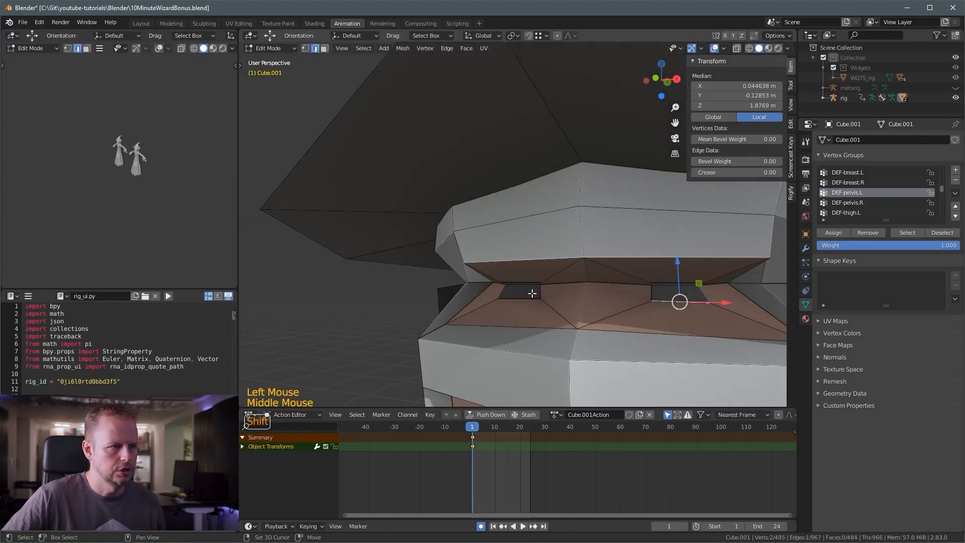
shift+click(535, 298)
key(g)
scroll(690, 295, down, 5)
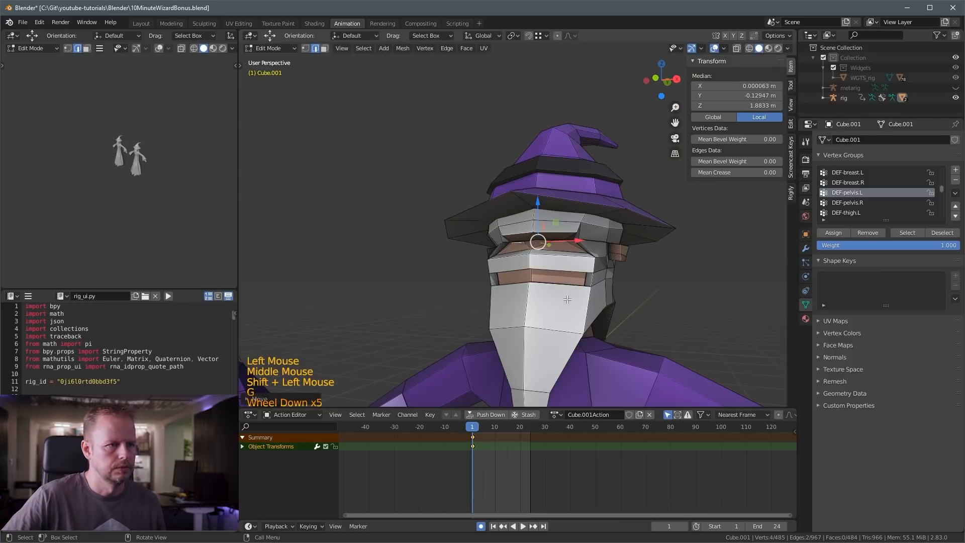
click(690, 295)
scroll(690, 295, down, 2)
middle_drag(690, 295, 641, 215)
scroll(641, 215, down, 1)
key(Tab)
click(636, 185)
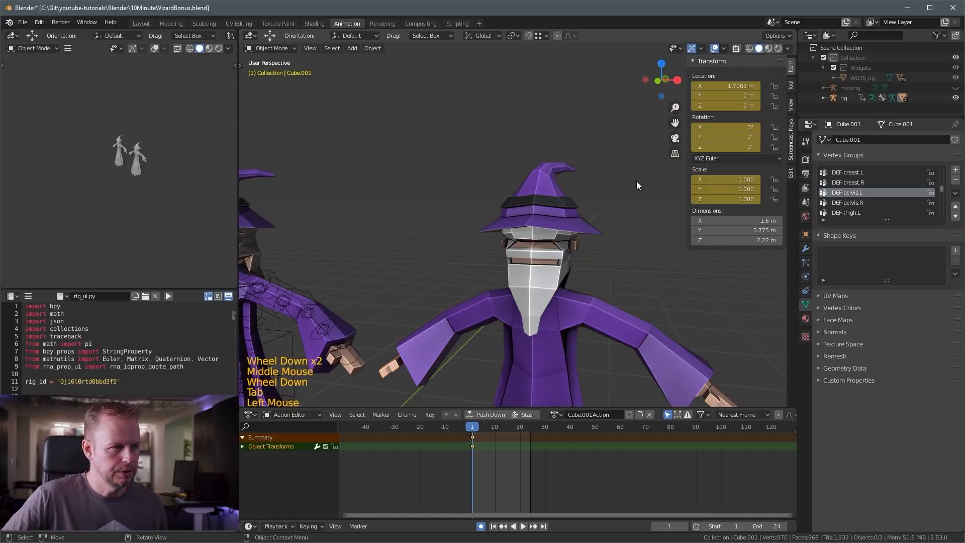
Select the reshaped copy with the original wizard as the active object and join them as shapes.
click(549, 195)
scroll(549, 195, down, 2)
shift+middle_drag(611, 249, 647, 206)
shift+click(385, 201)
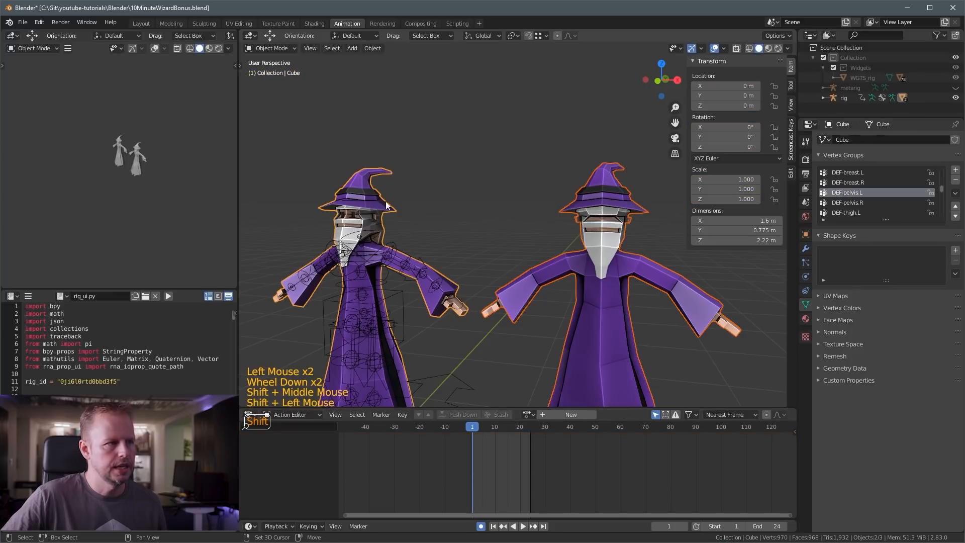
click(806, 304)
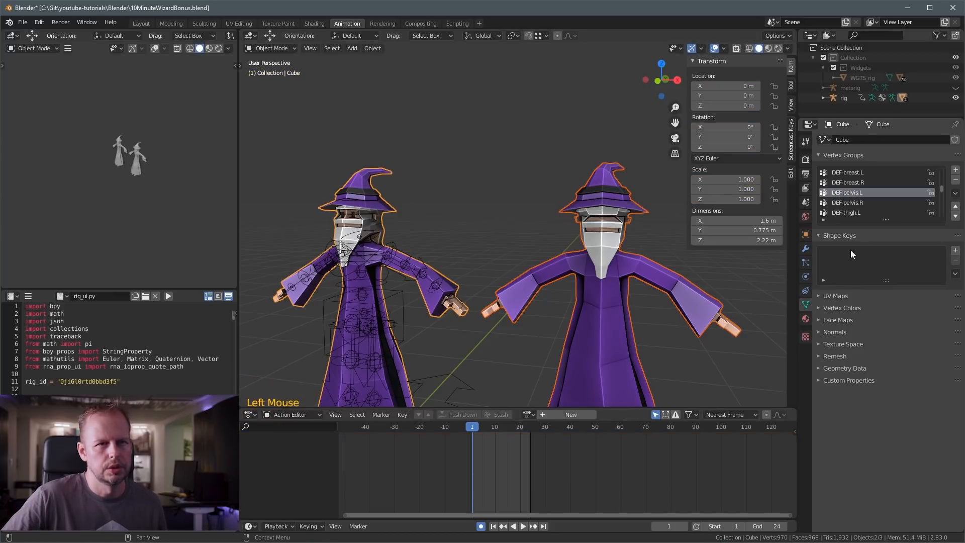
click(955, 274)
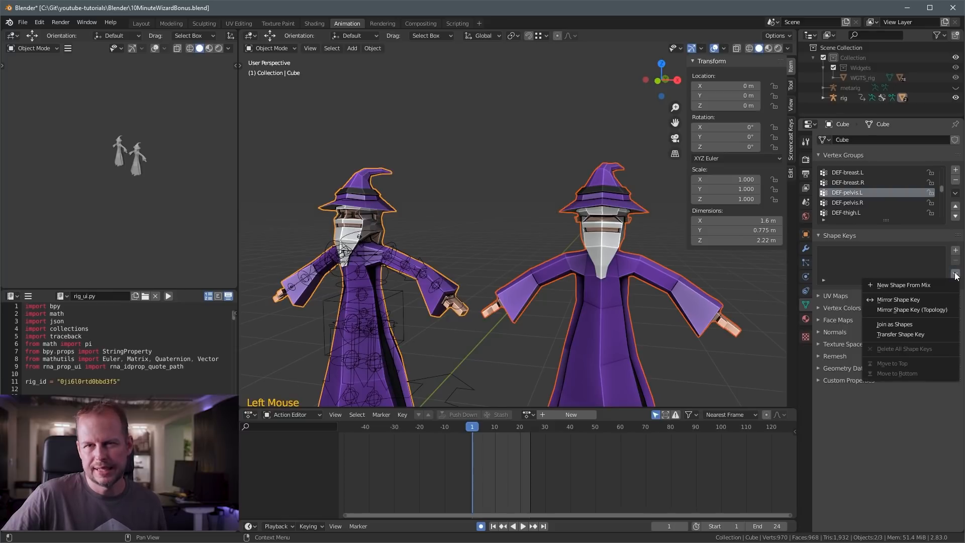
click(921, 325)
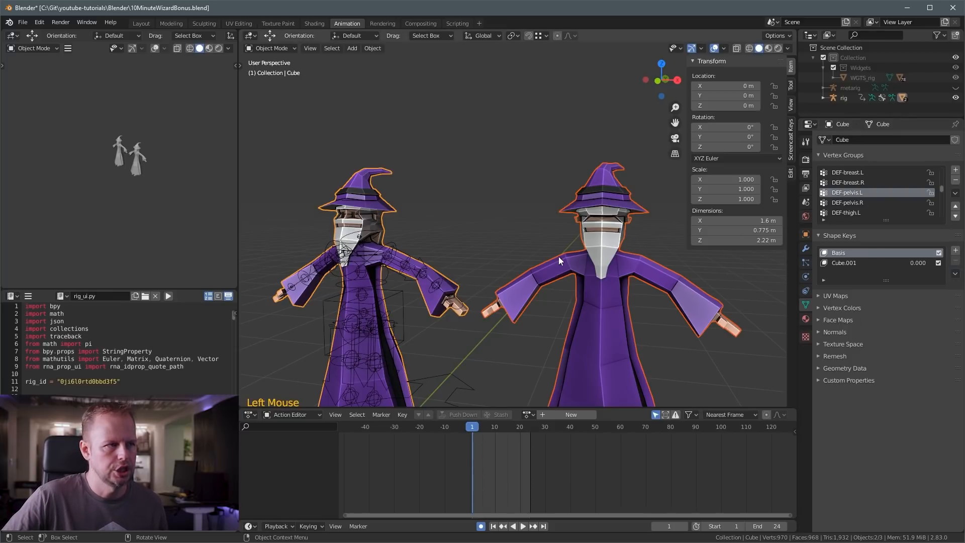
Delete the copied wizard mesh and select the original wizard.
click(614, 207)
key(Delete)
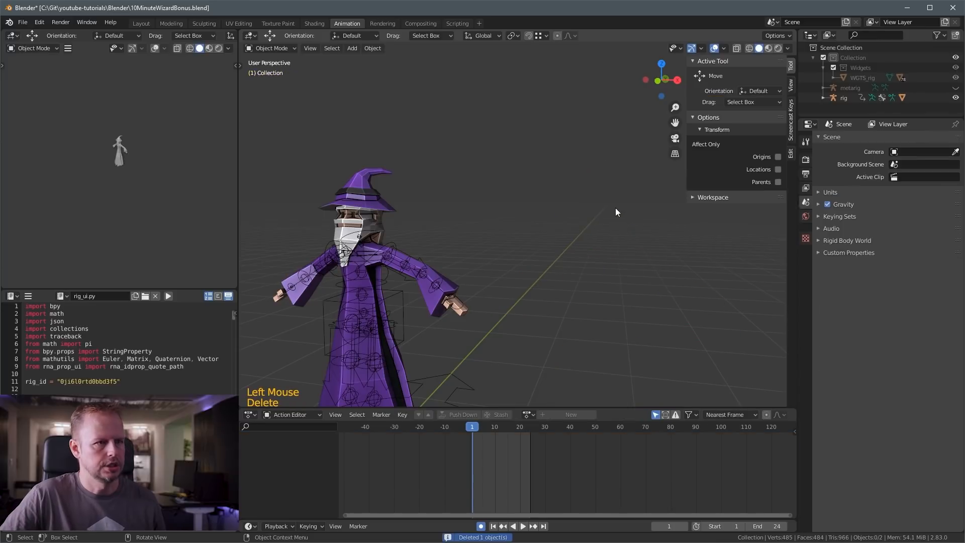
click(374, 219)
shift+middle_drag(374, 218, 531, 204)
scroll(531, 204, up, 5)
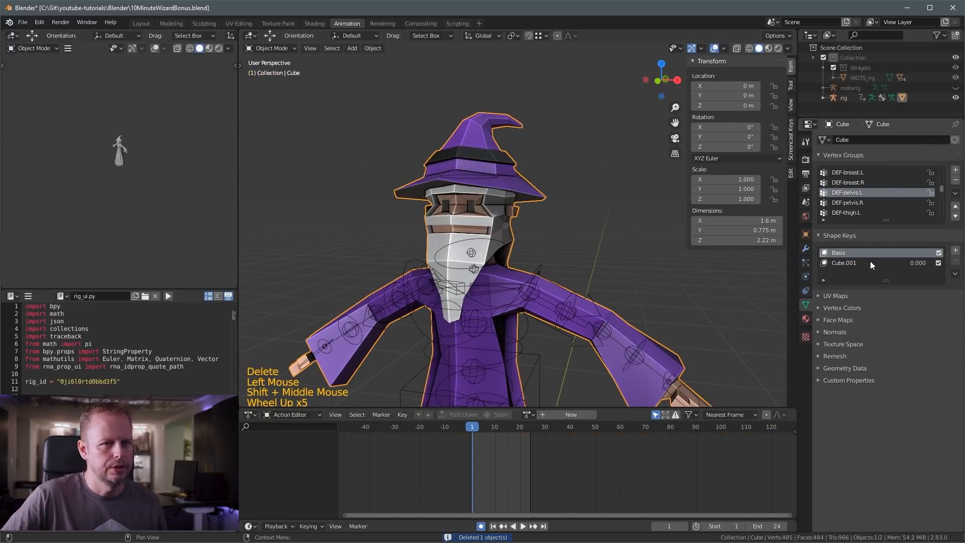
Select the Cube.001 shape key and vary its value to test its effect on the wizard's face.
click(849, 262)
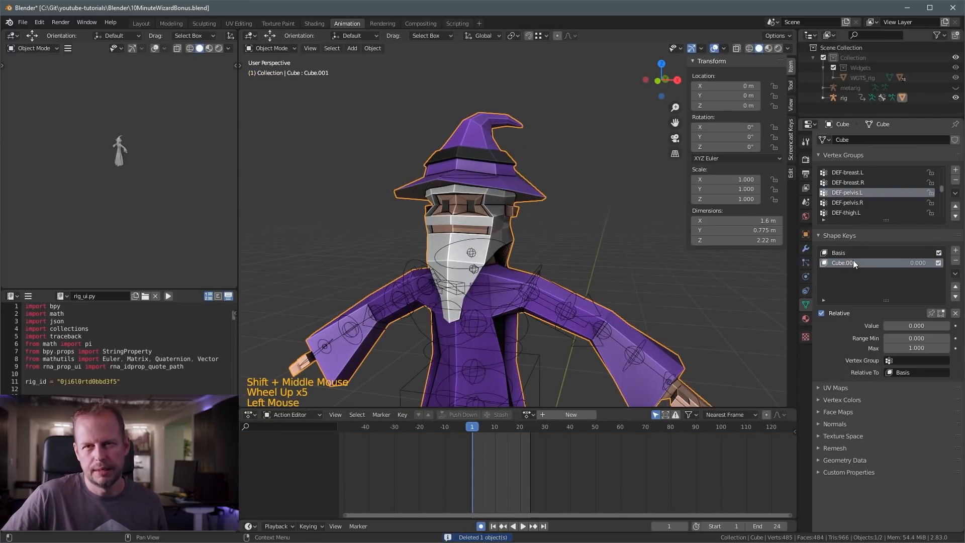
scroll(671, 246, up, 1)
scroll(674, 292, down, 1)
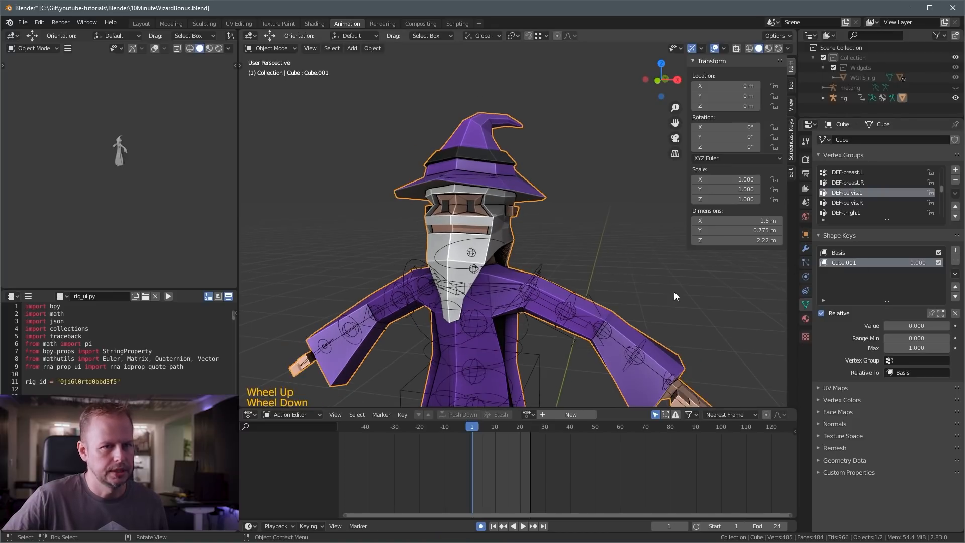
drag(905, 326, 885, 325)
middle_drag(668, 226, 593, 219)
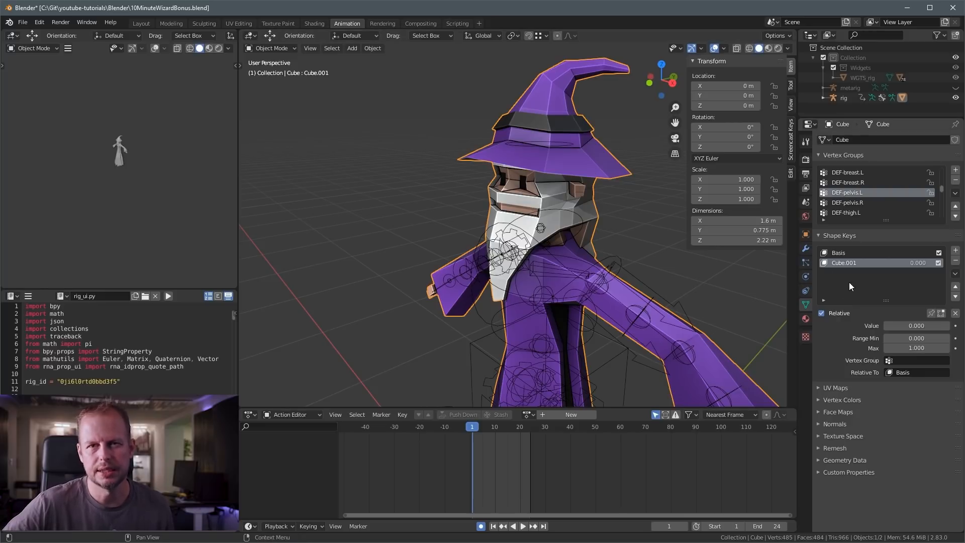
Set the Cube.001 shape key's value to 1.000 and inspect the reshaped brow and eyes.
scroll(578, 205, up, 2)
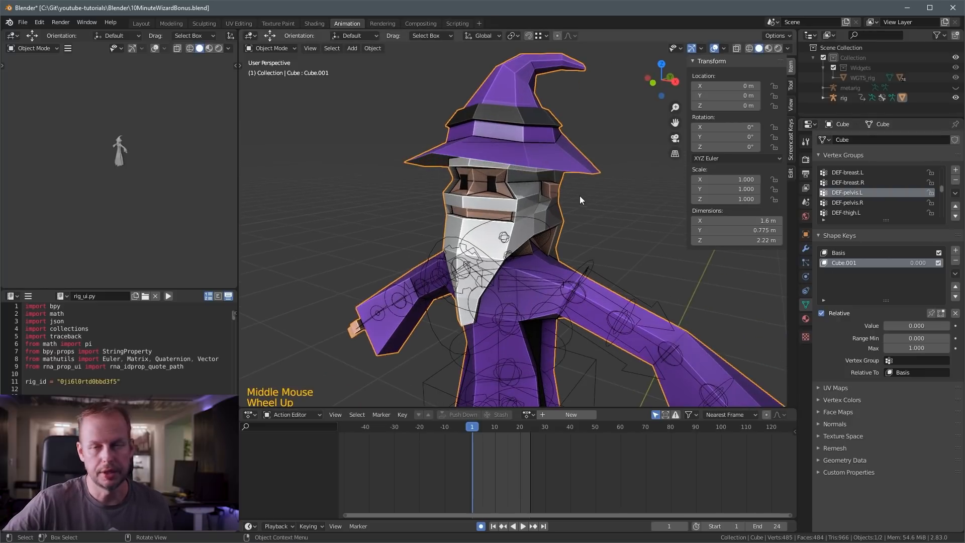
scroll(561, 183, up, 1)
middle_drag(561, 183, 591, 209)
scroll(579, 206, up, 1)
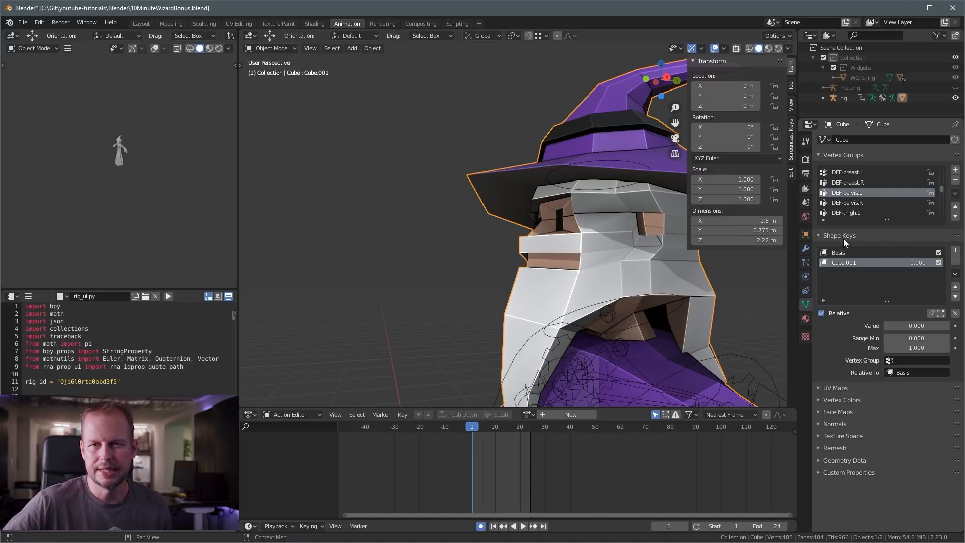
drag(897, 327, 950, 327)
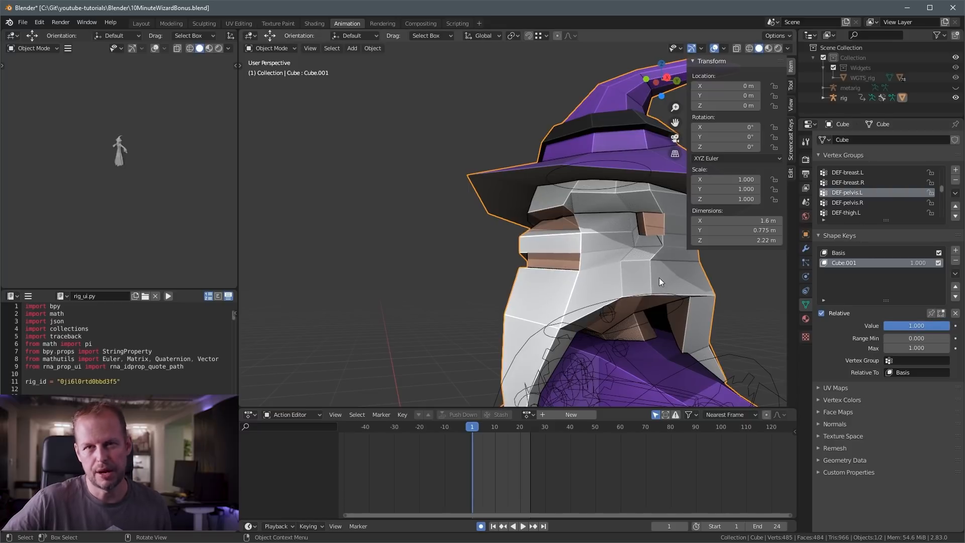
scroll(677, 261, down, 2)
middle_drag(572, 242, 603, 237)
scroll(603, 237, up, 2)
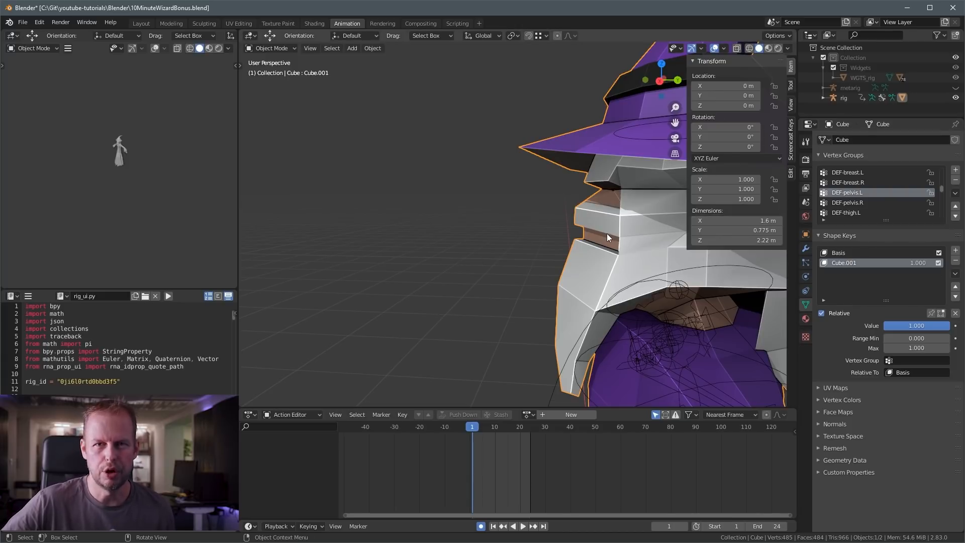
scroll(629, 255, down, 3)
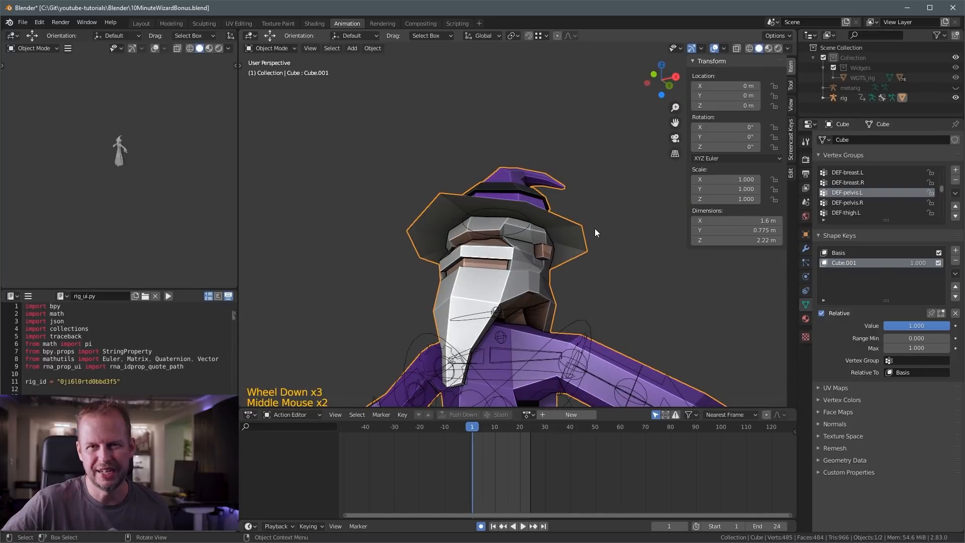
scroll(536, 243, down, 3)
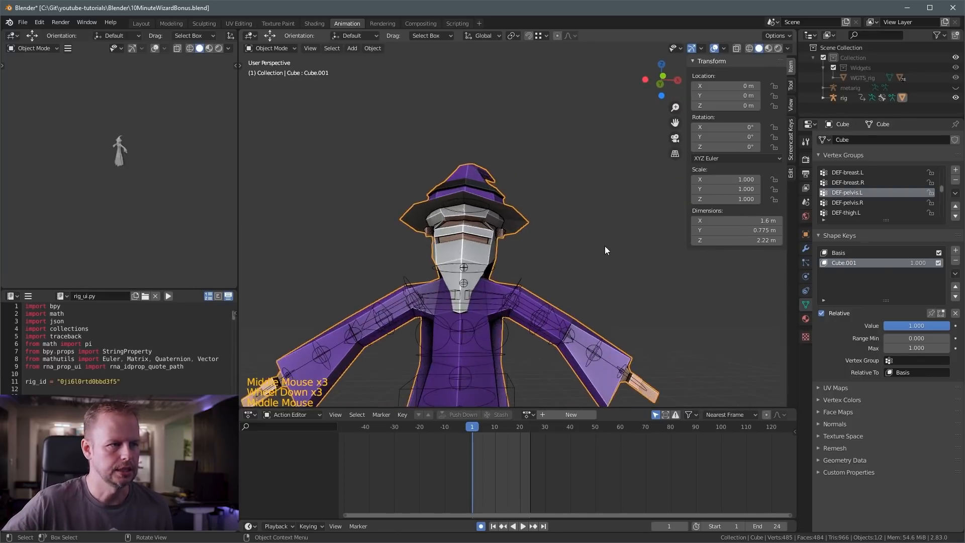